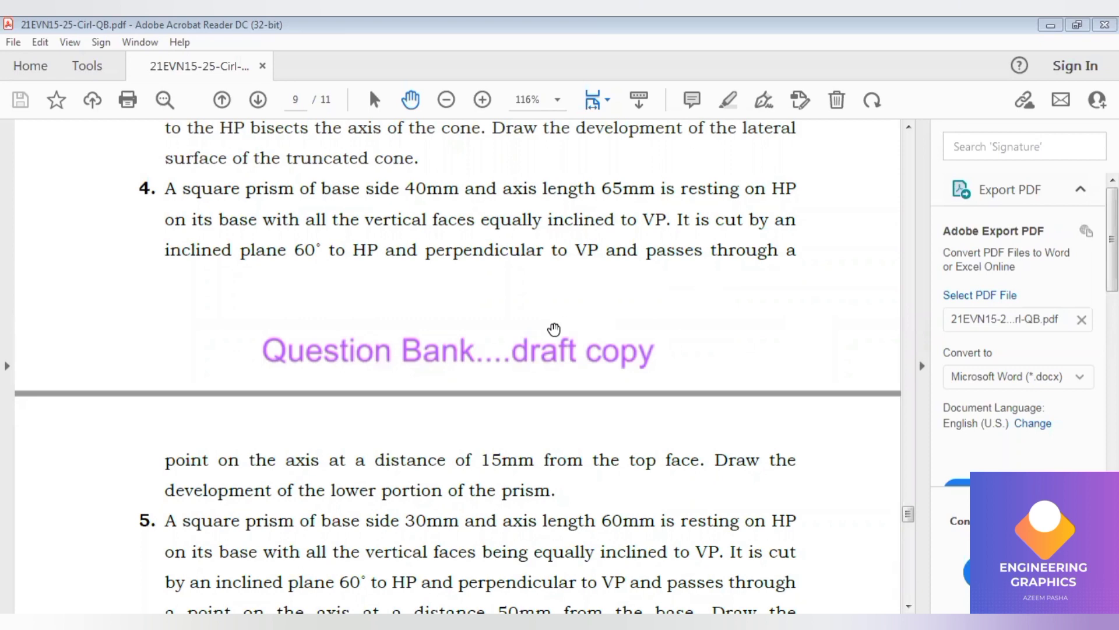
# Step: Read problem 4, switch to the Solid Edge draft and draw a 0.25 mm wide horizontal reference line across the middle of Sheet1
pyautogui.scroll(3, 540, 321)
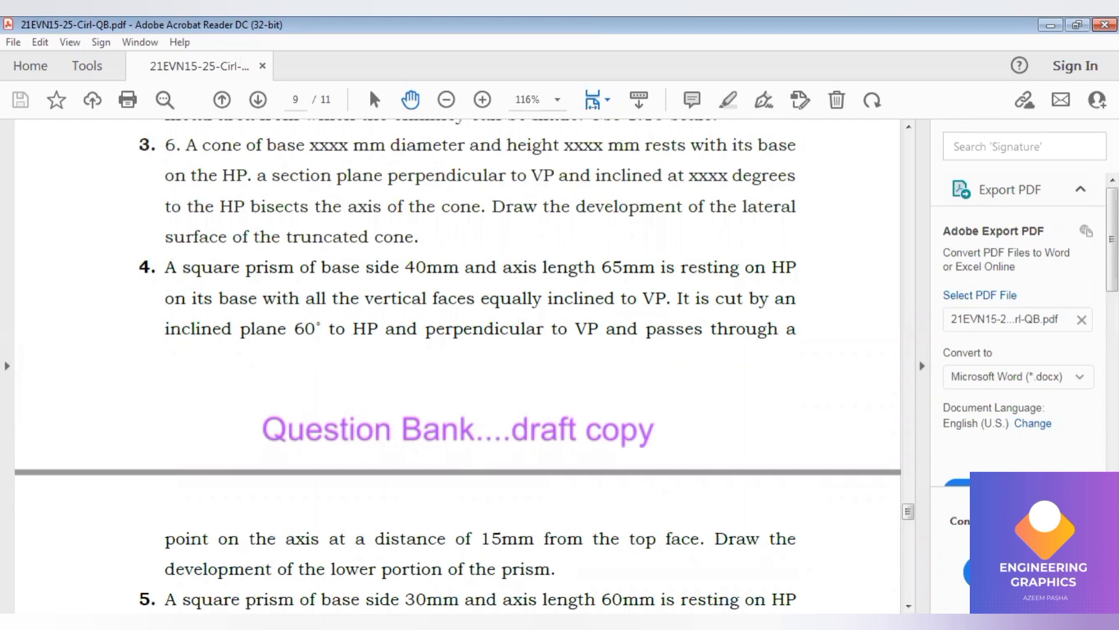
pyautogui.hotkey('alt', 'Tab')
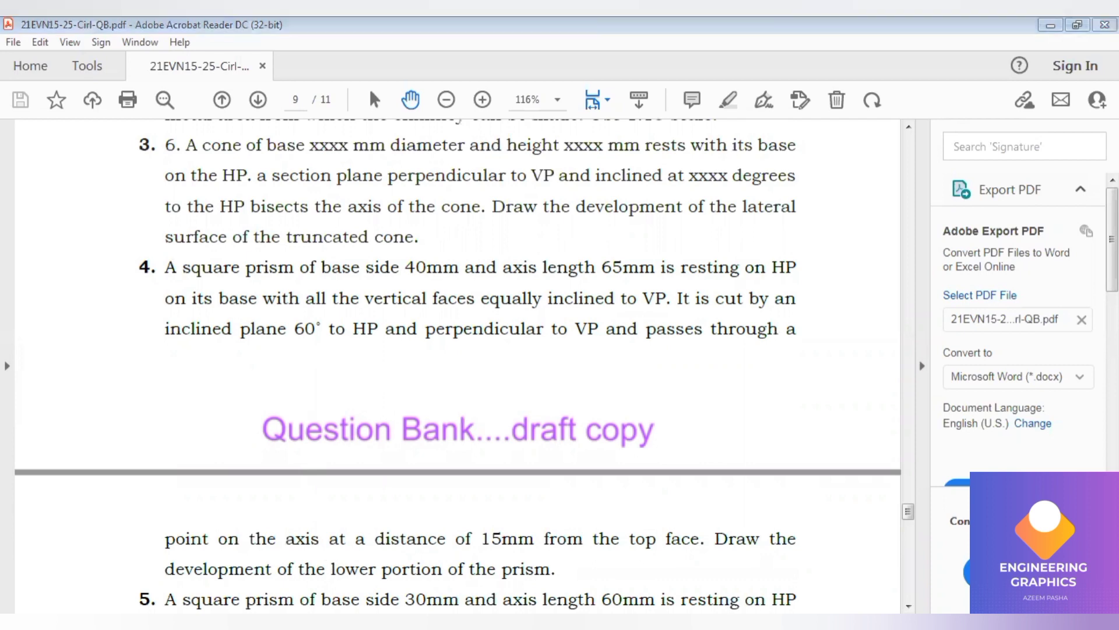
pyautogui.click(81, 75)
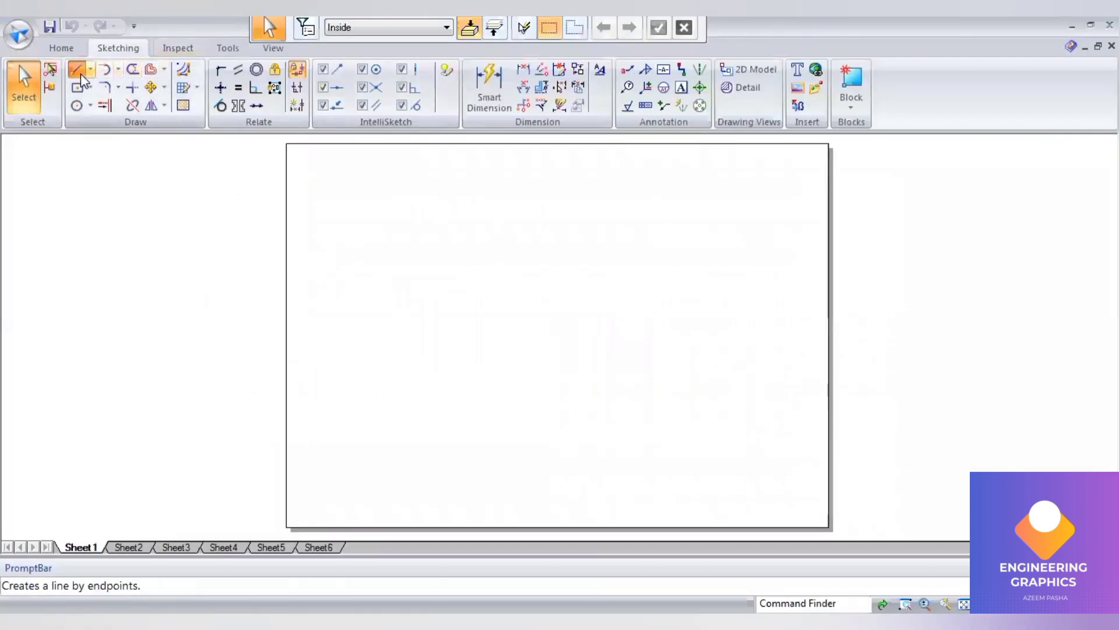
pyautogui.click(459, 27)
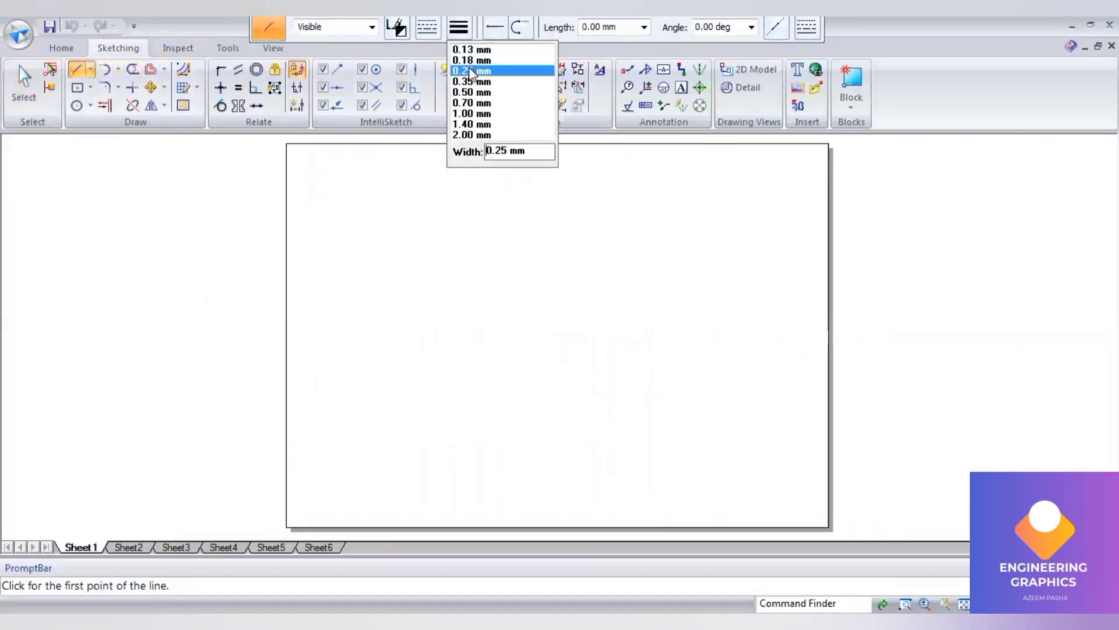
pyautogui.click(472, 71)
pyautogui.click(292, 319)
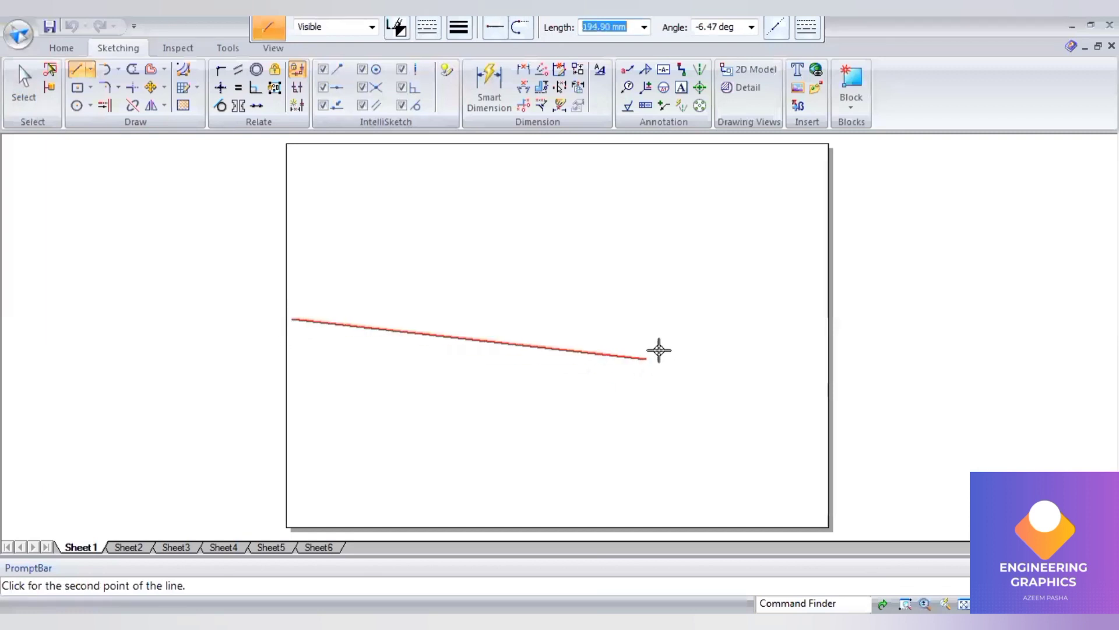
pyautogui.click(808, 318)
# Step: Draw a 40 mm by 40 mm square rotated 45 degrees with 0.50 mm wide lines below the reference line's left part
pyautogui.click(78, 96)
pyautogui.click(427, 27)
pyautogui.click(460, 32)
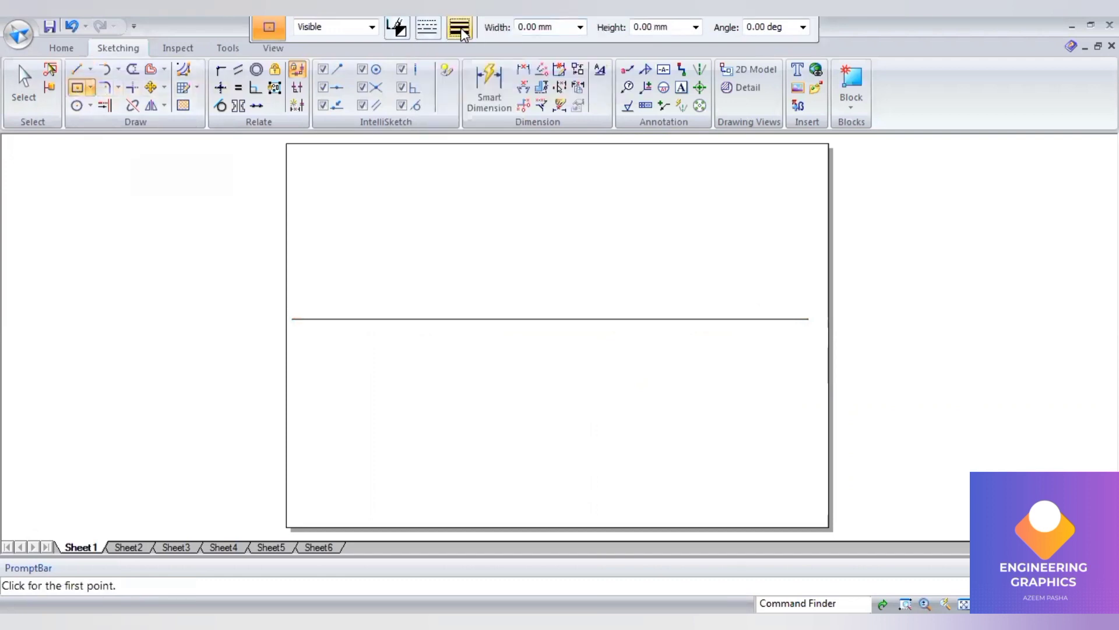
pyautogui.click(479, 88)
pyautogui.write('4')
pyautogui.press('Tab')
pyautogui.write('40')
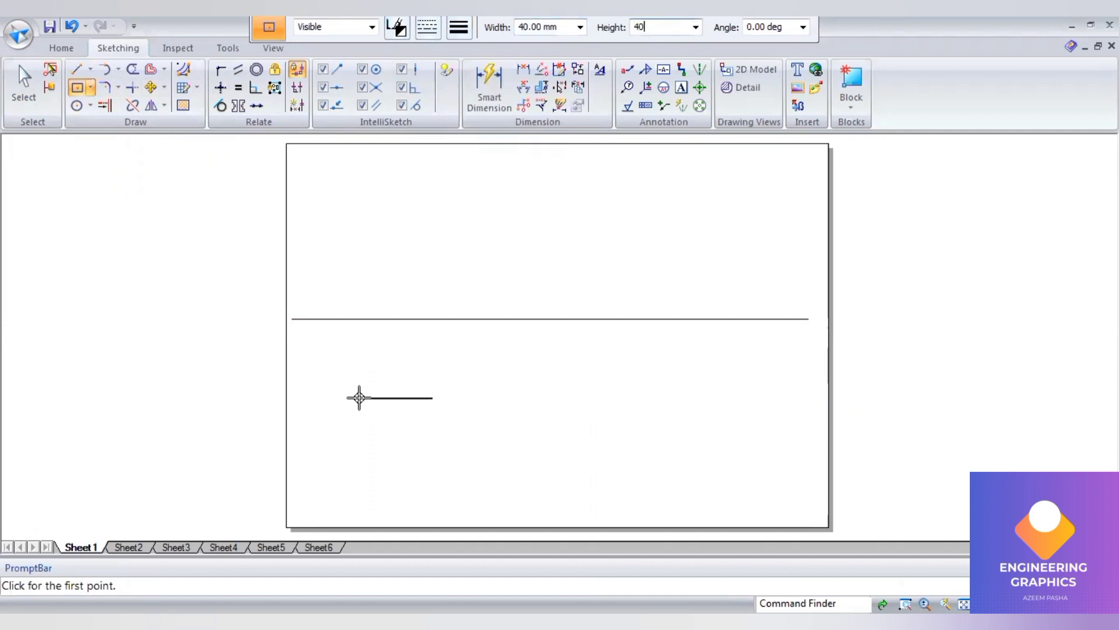
pyautogui.press('Tab')
pyautogui.write('45')
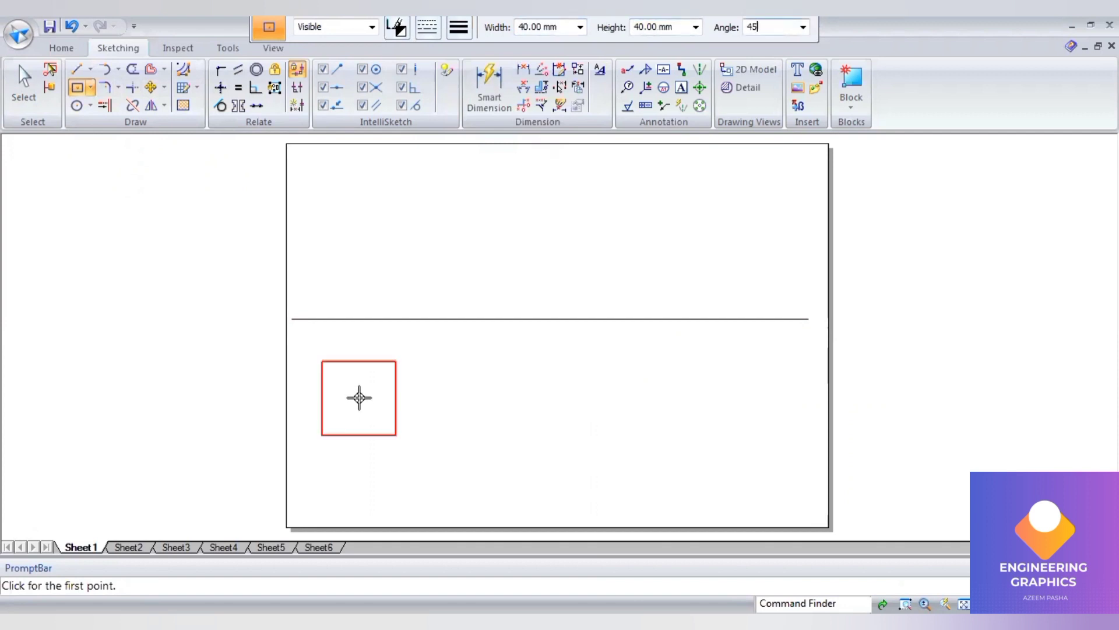
pyautogui.press('Return')
pyautogui.click(360, 399)
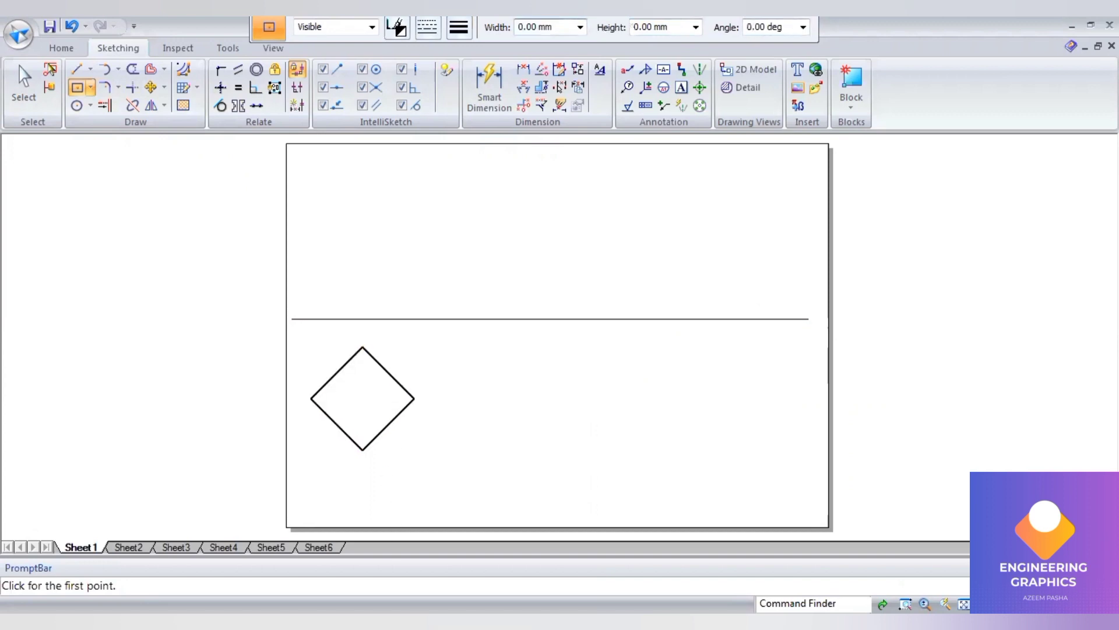
# Step: Recheck problem 4 in Acrobat Reader, return to the Solid Edge draft and dimension the square's lower-left side
pyautogui.hotkey('alt', 'Tab')
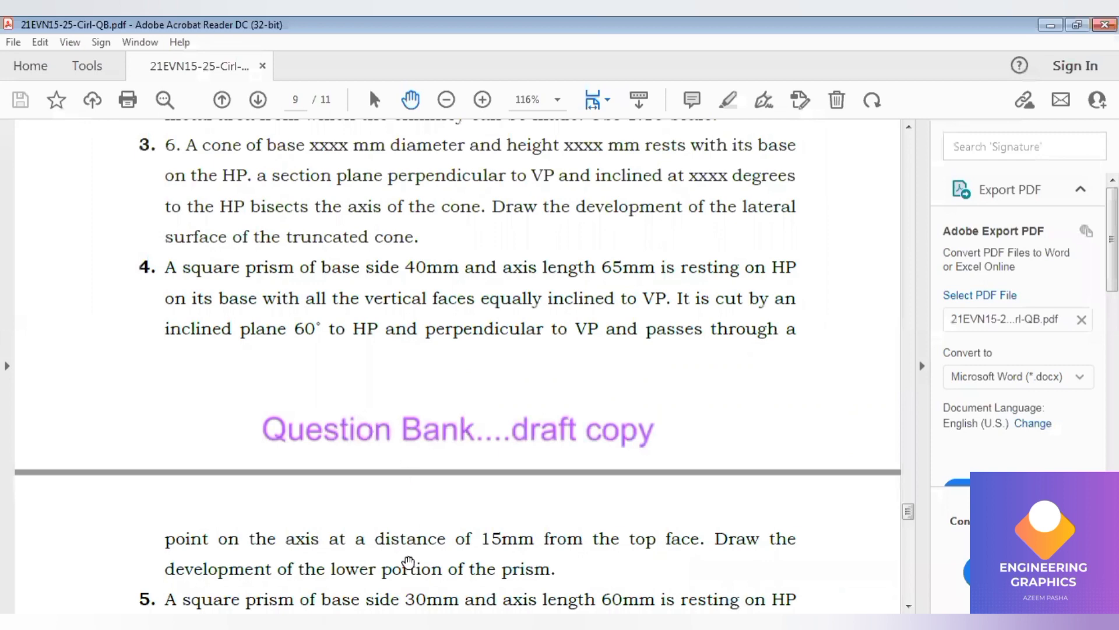
pyautogui.hotkey('alt', 'Tab')
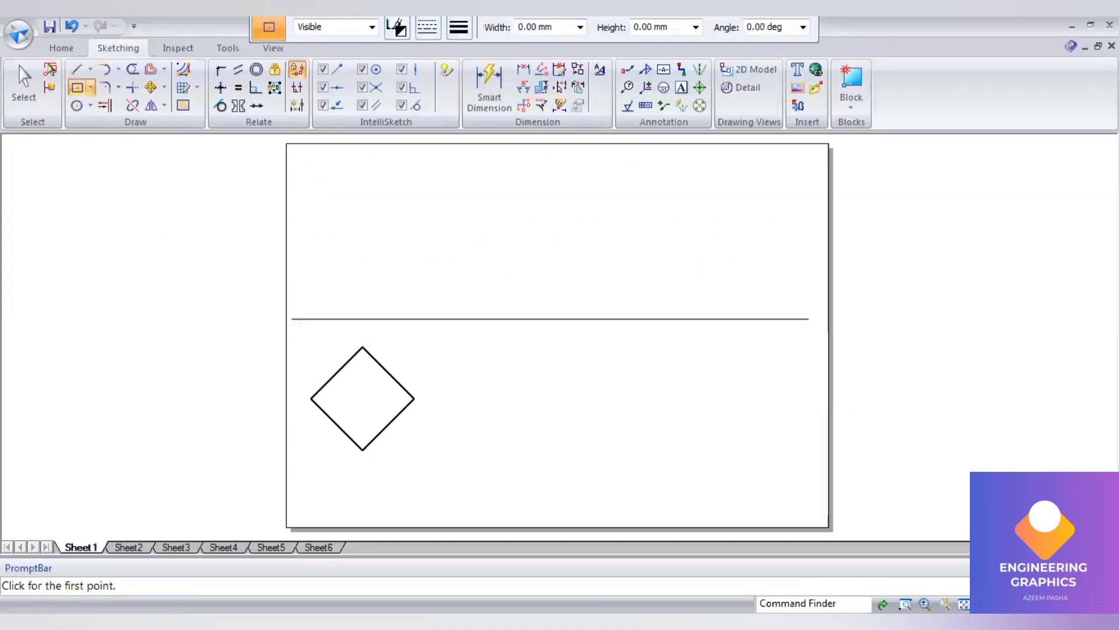
pyautogui.hotkey('alt', 'Tab')
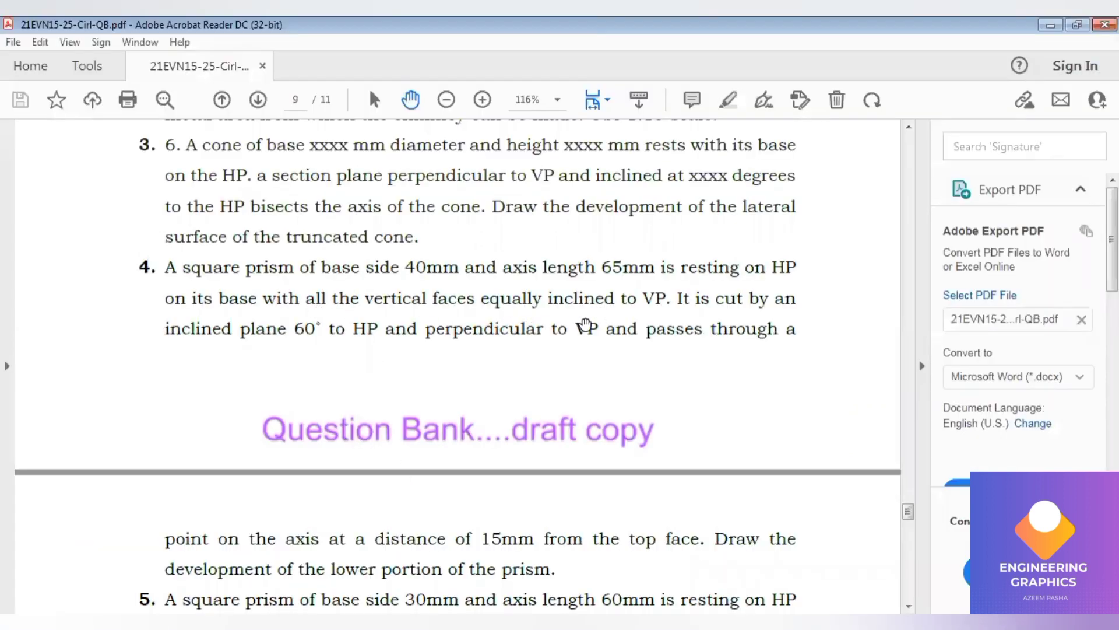
pyautogui.hotkey('alt', 'Tab')
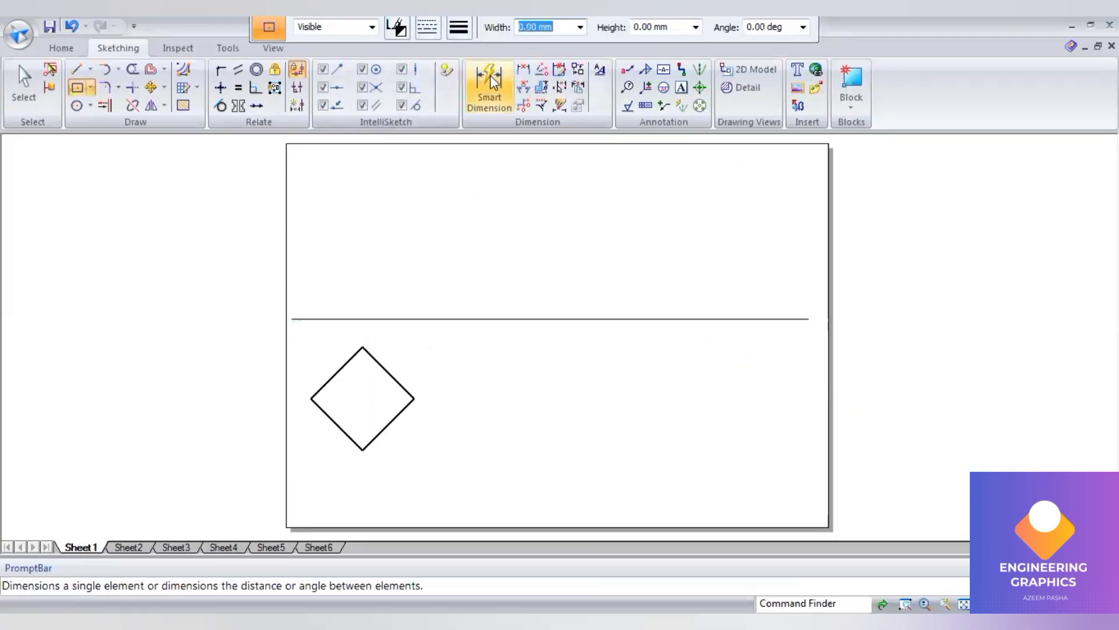
pyautogui.click(339, 421)
pyautogui.click(317, 455)
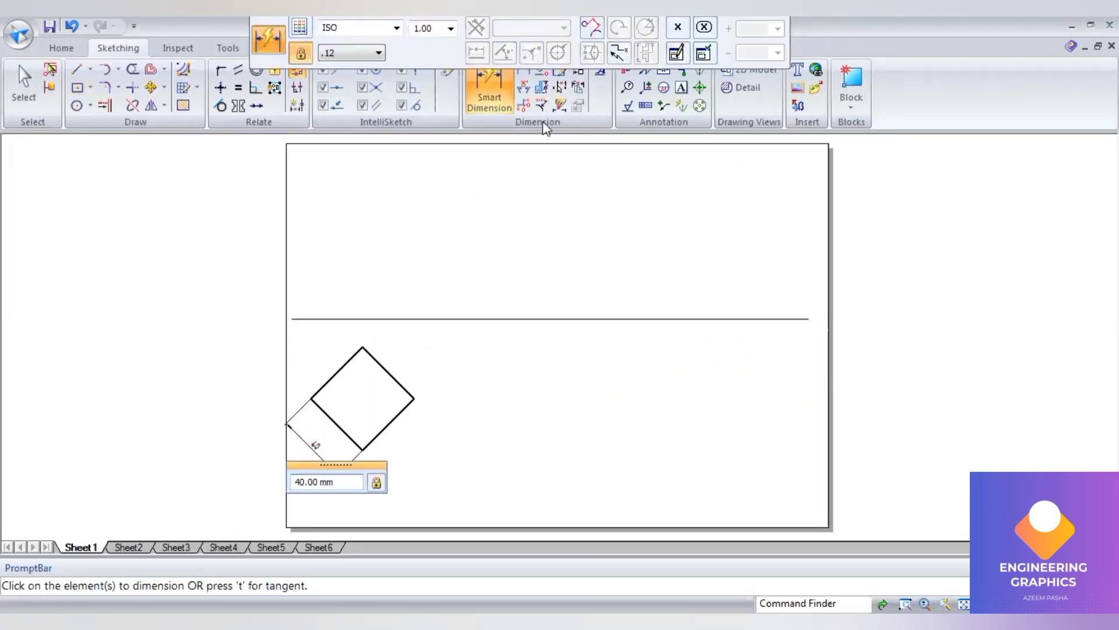
# Step: Label the square's corners a(a1), b(b1), c(c1) and d(d1) counterclockwise from the left corner, using text size 5
pyautogui.click(683, 89)
pyautogui.scroll(1, 343, 394)
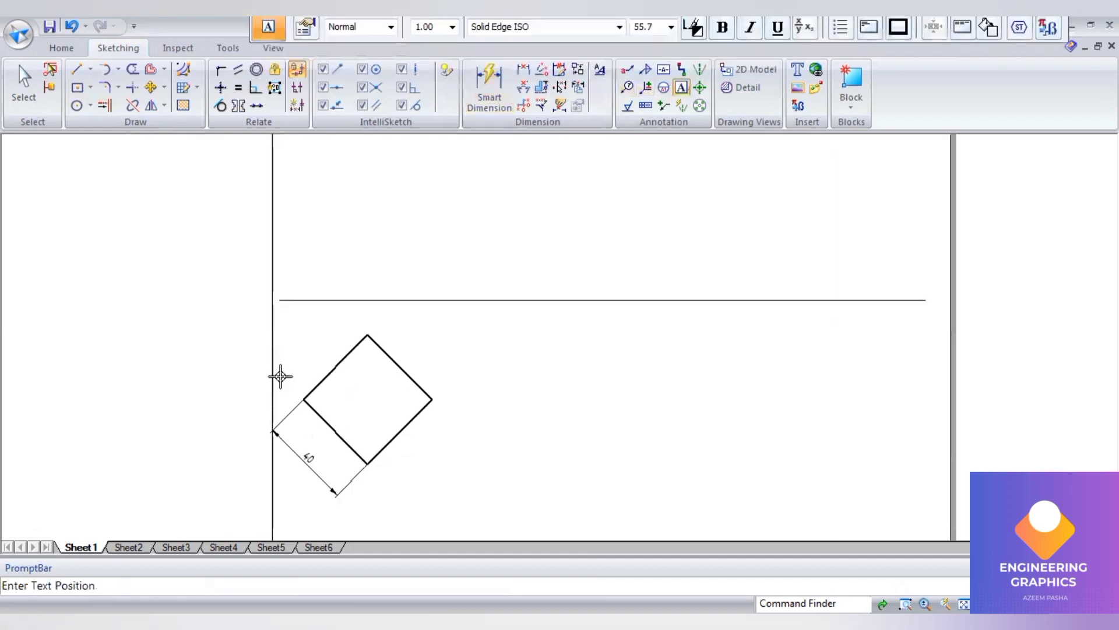
pyautogui.click(280, 376)
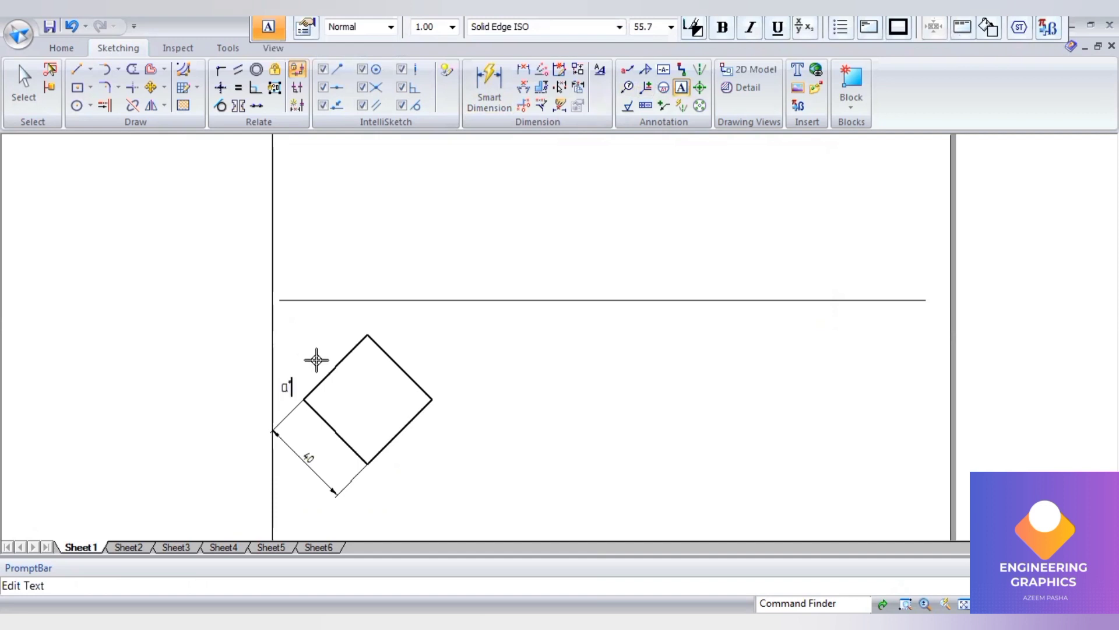
pyautogui.write('ala1')
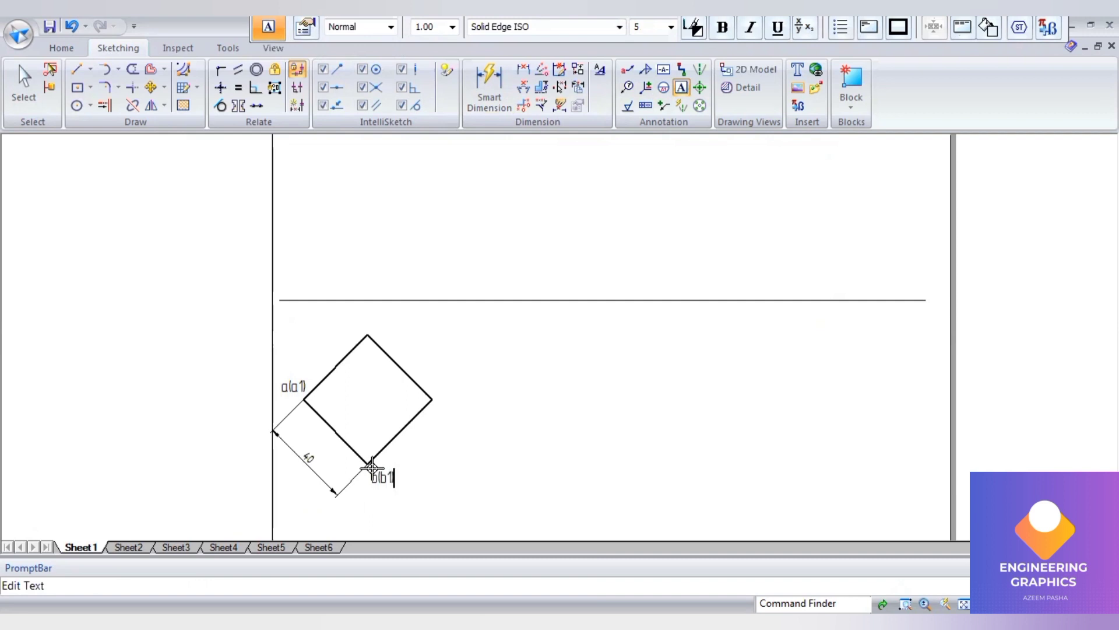
pyautogui.click(442, 391)
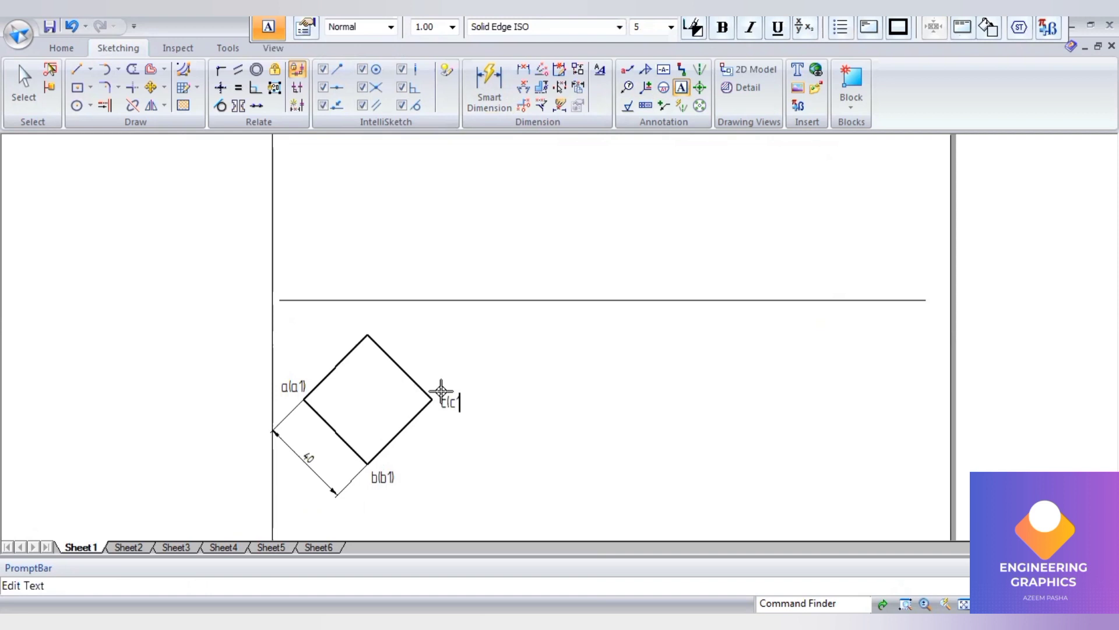
pyautogui.click(381, 319)
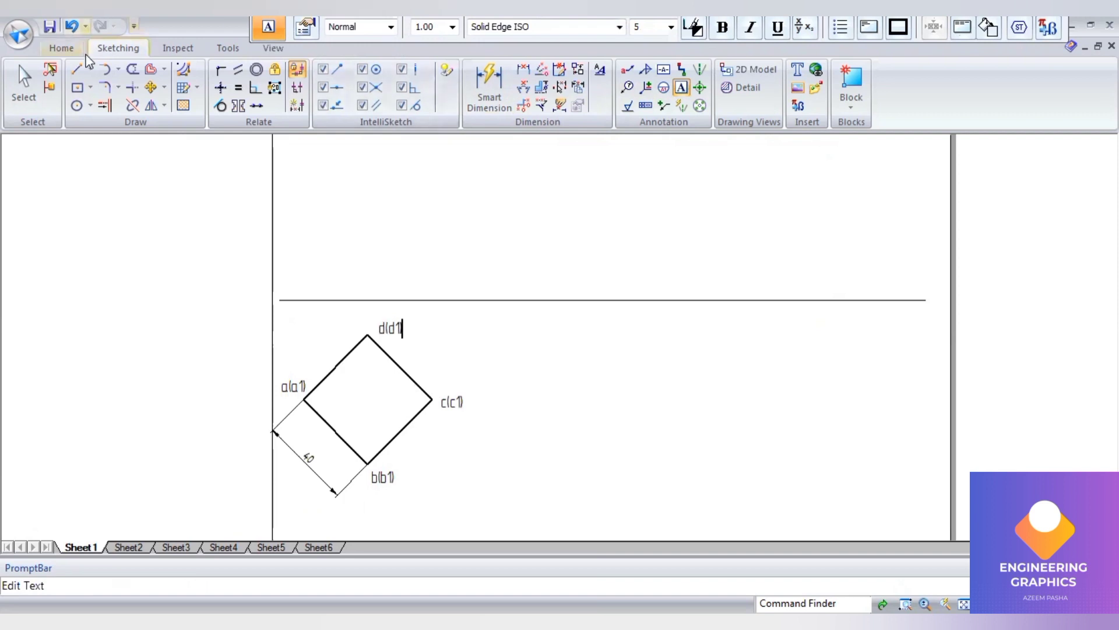
# Step: Draw the square's vertical and horizontal diagonals between opposite corners with 0.13 mm wide lines
pyautogui.click(461, 36)
pyautogui.click(464, 45)
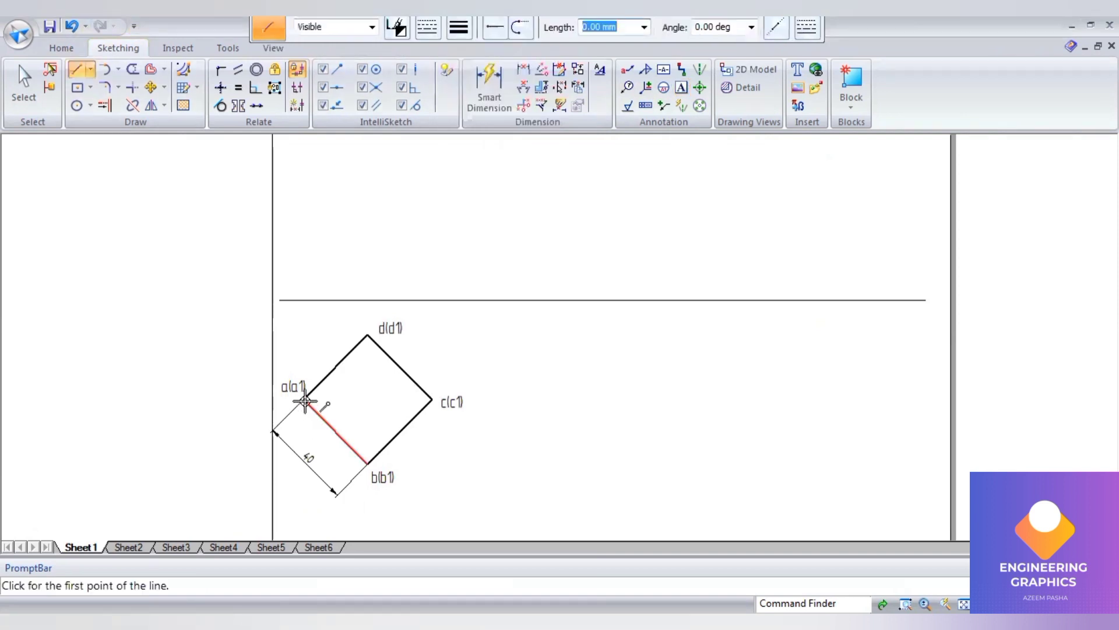
pyautogui.click(367, 464)
pyautogui.click(367, 336)
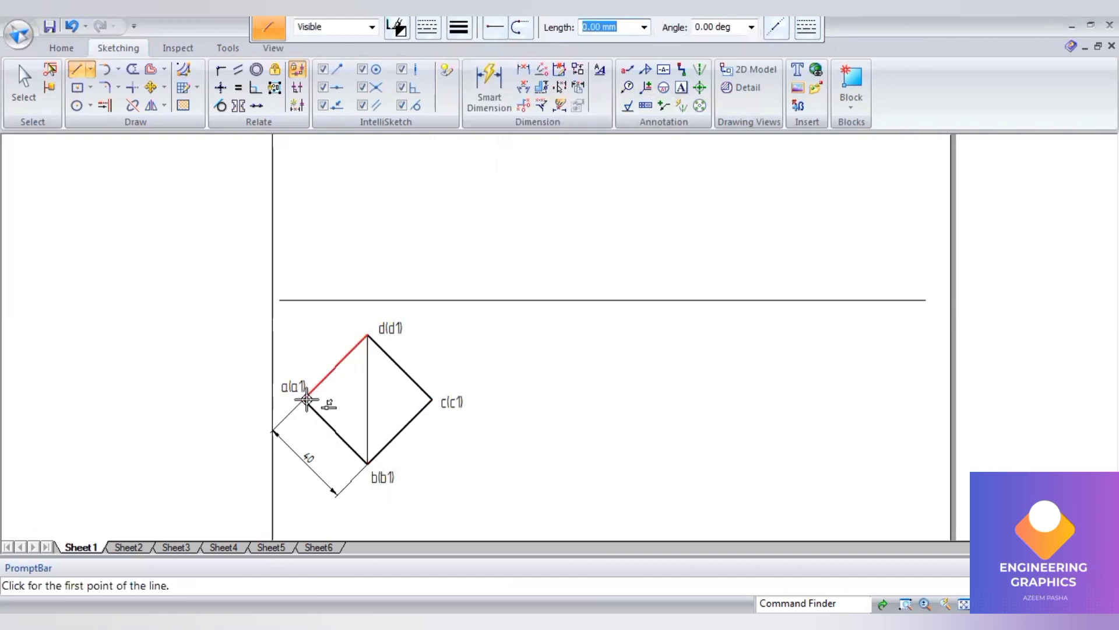
pyautogui.click(305, 400)
pyautogui.click(432, 400)
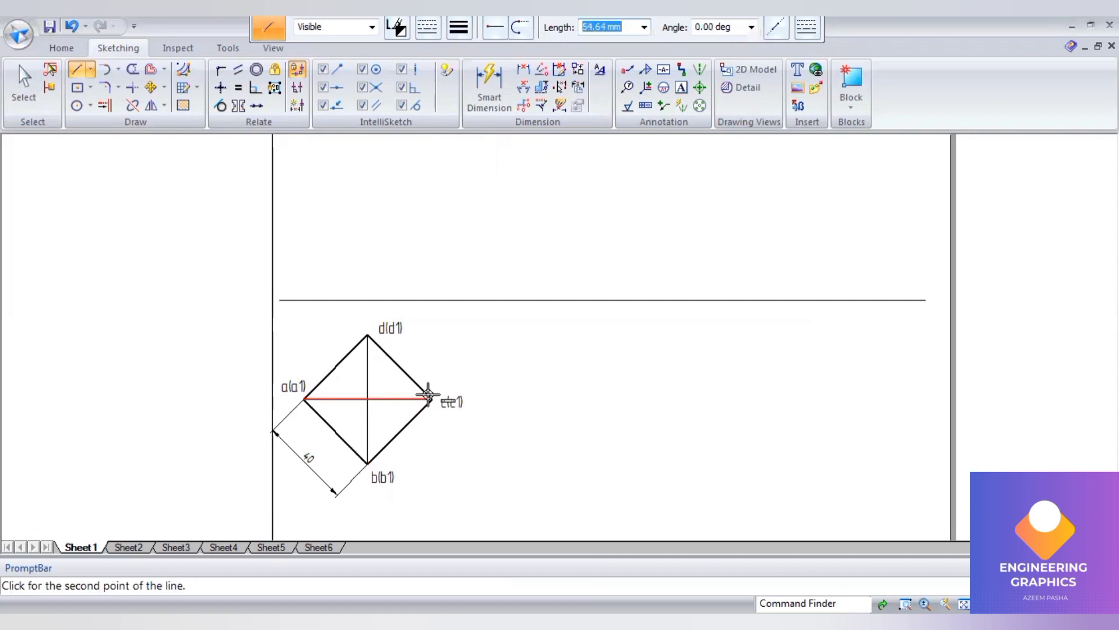
# Step: Label the square's centre with o and (o1) on either side of the vertical diagonal
pyautogui.click(682, 89)
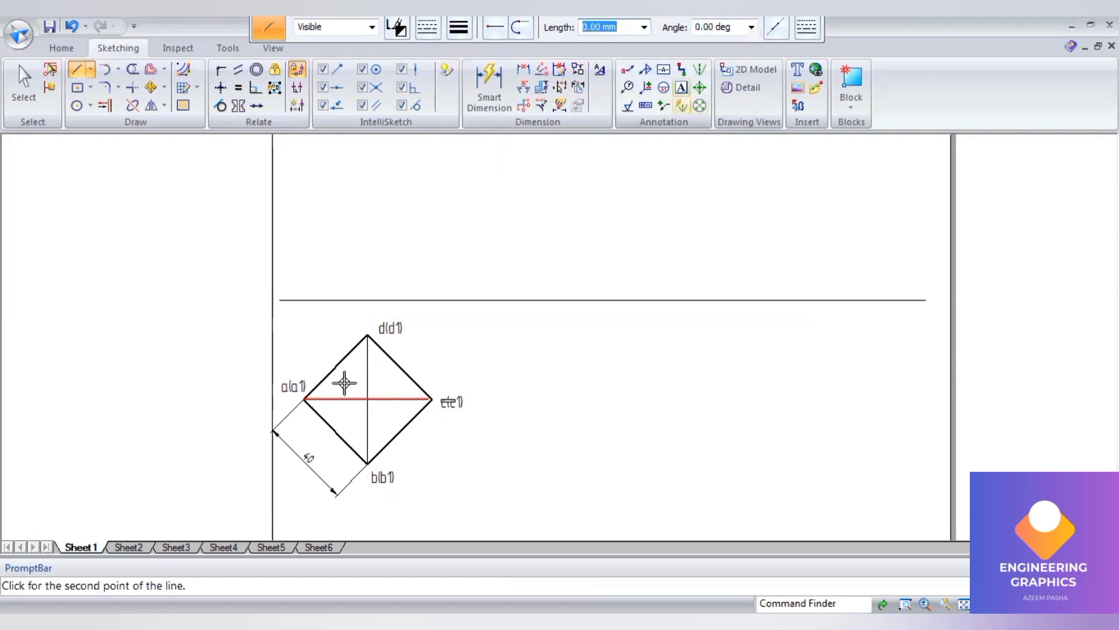
pyautogui.click(345, 390)
pyautogui.write('o')
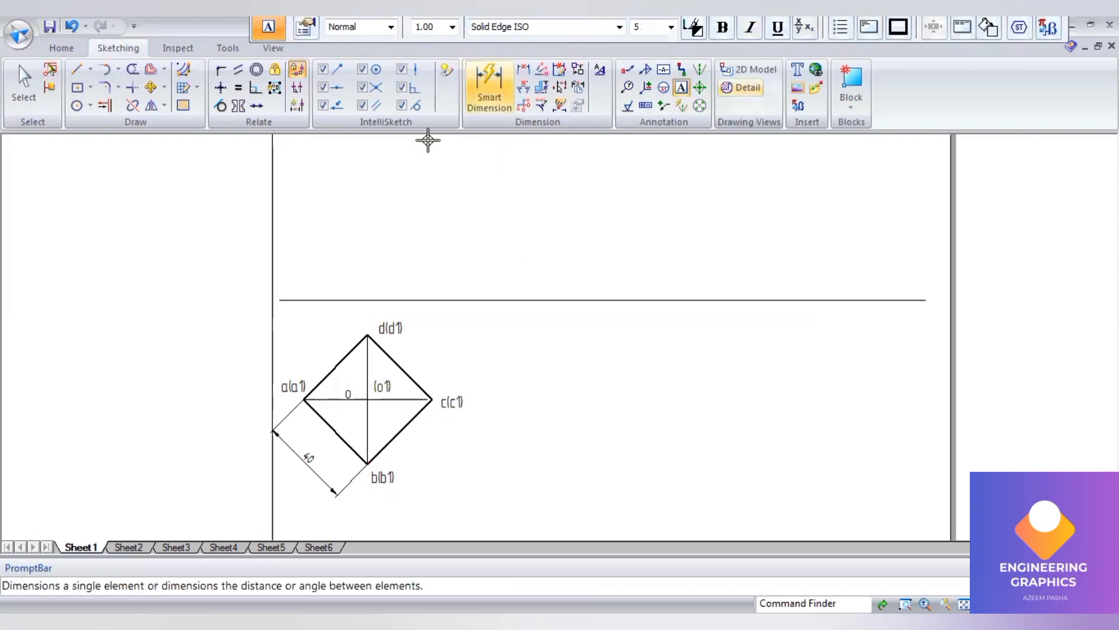
# Step: Draw 0.13 mm wide vertical projectors from corners a, d and c up to the horizontal reference line
pyautogui.click(78, 71)
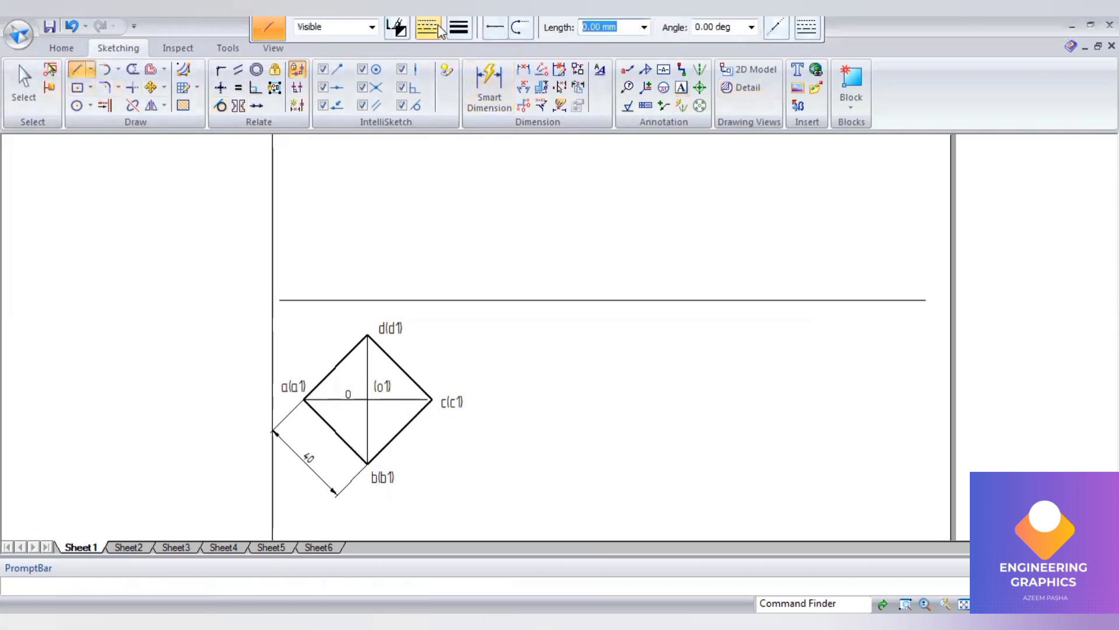
pyautogui.click(457, 27)
pyautogui.click(466, 51)
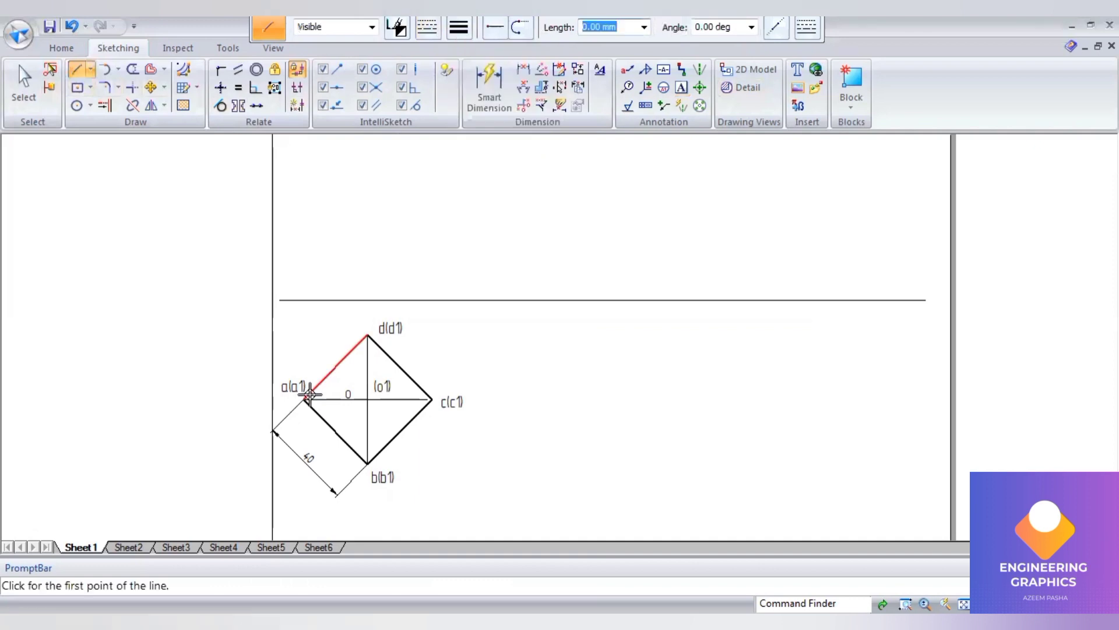
pyautogui.click(303, 400)
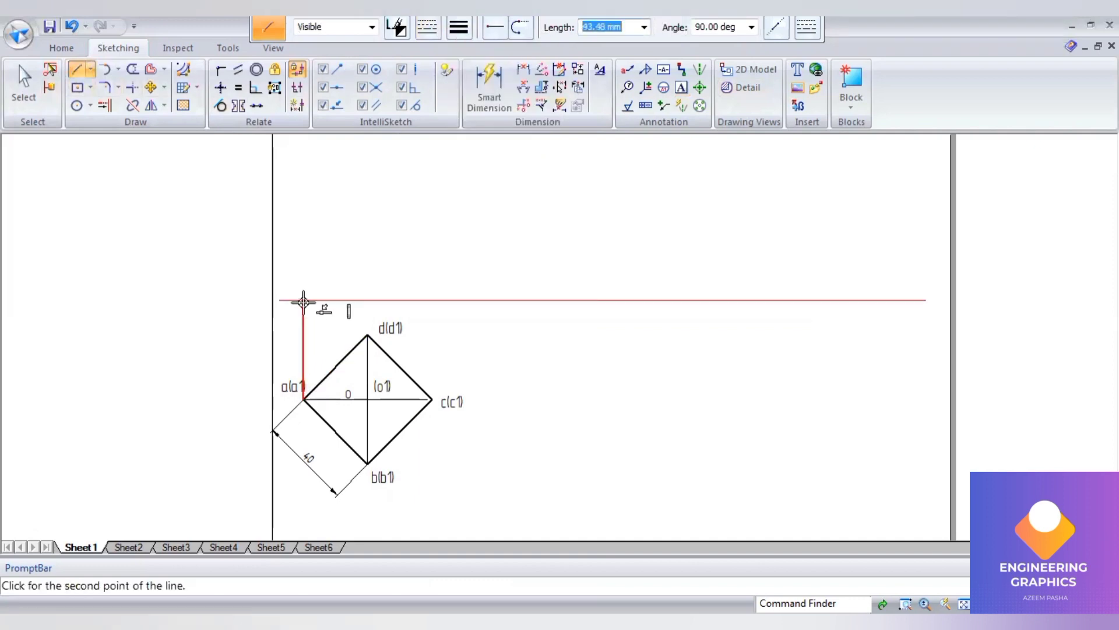
pyautogui.click(365, 345)
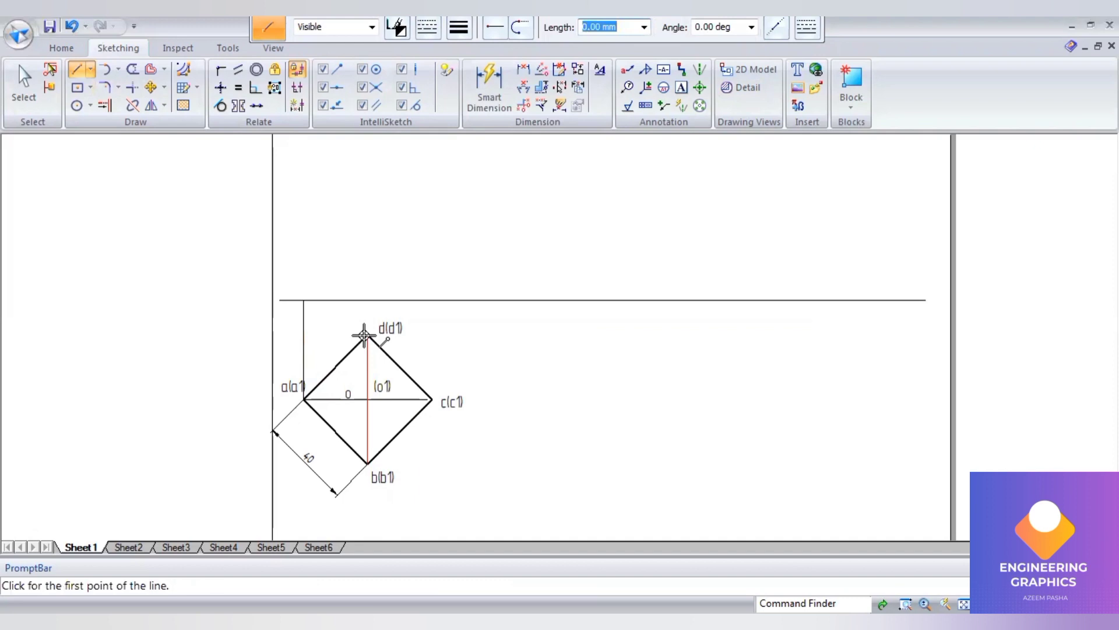
pyautogui.click(364, 336)
pyautogui.click(368, 300)
pyautogui.click(430, 400)
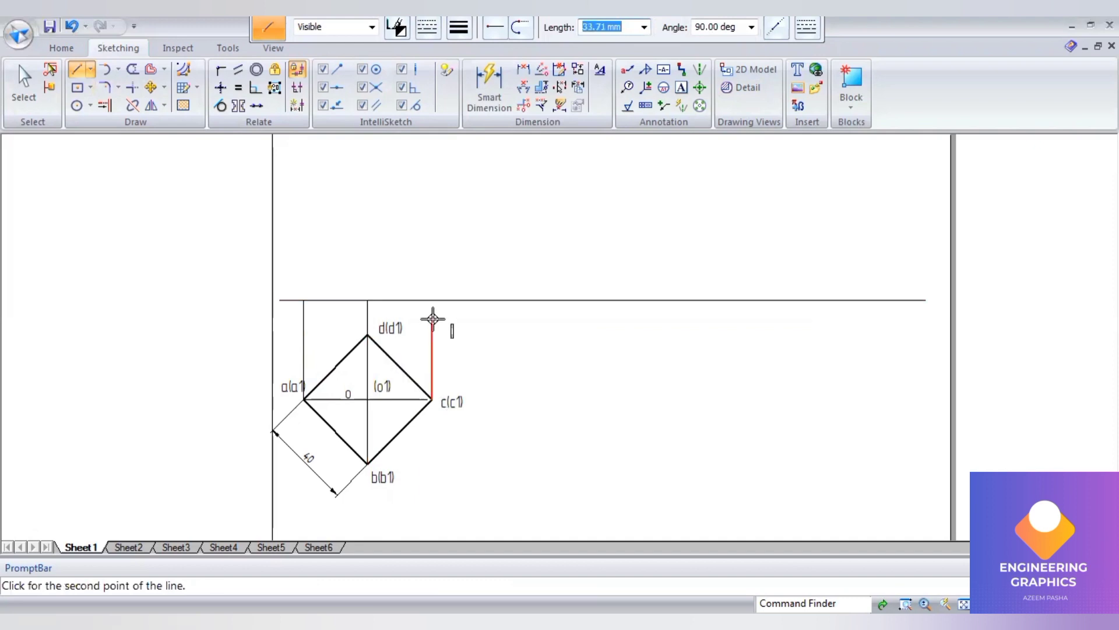
pyautogui.click(474, 309)
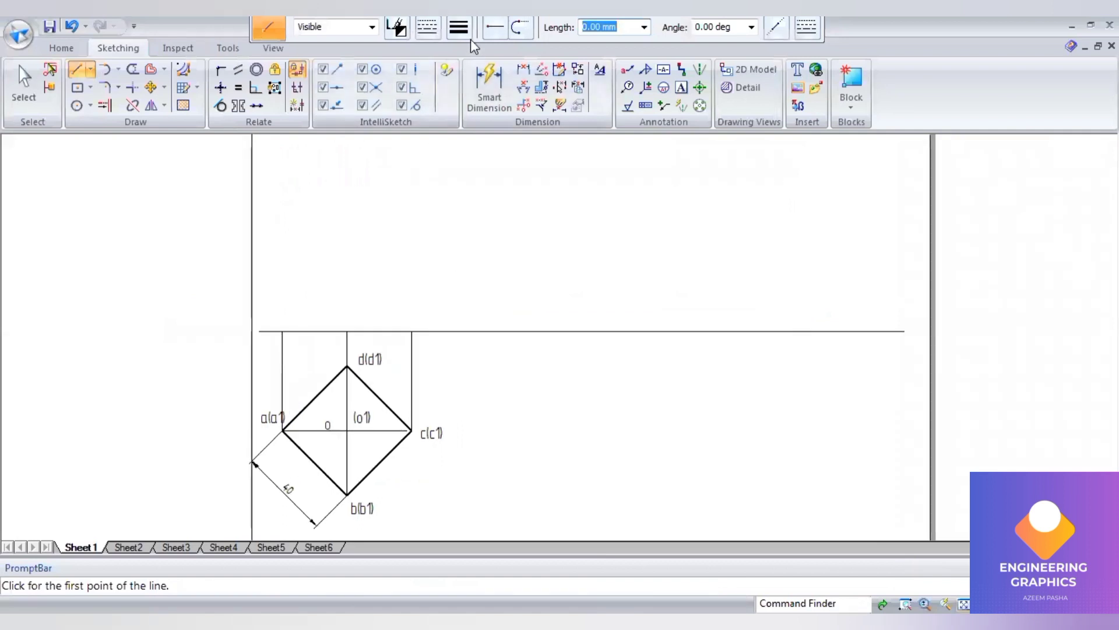
# Step: Draw a 65 mm vertical line, 0.50 mm wide, up from the reference line above corner d
pyautogui.click(459, 27)
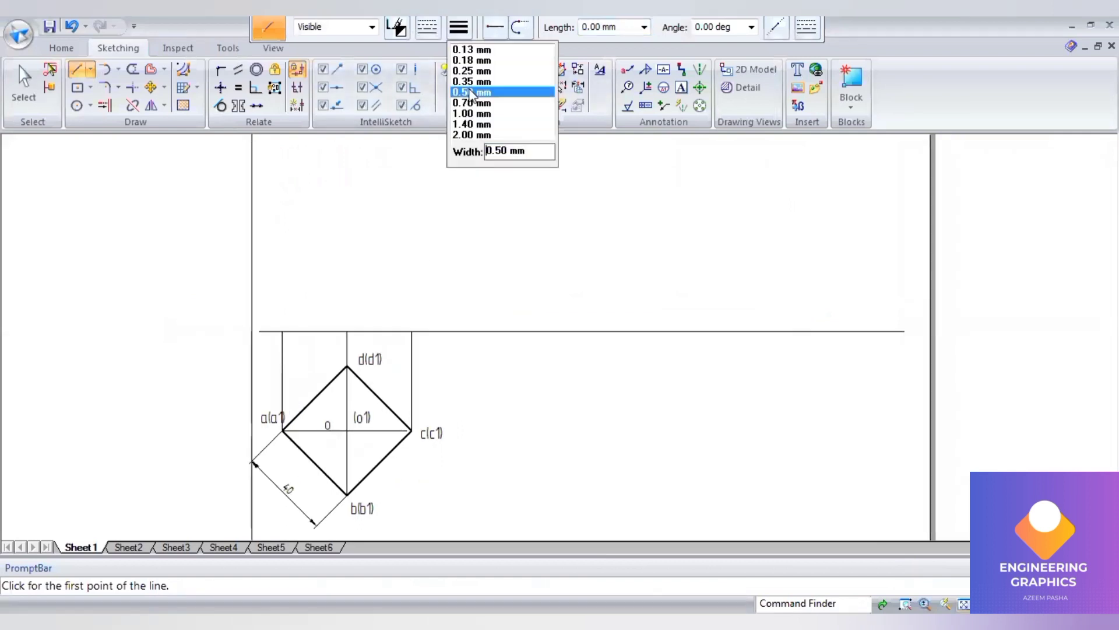
pyautogui.click(471, 93)
pyautogui.click(345, 332)
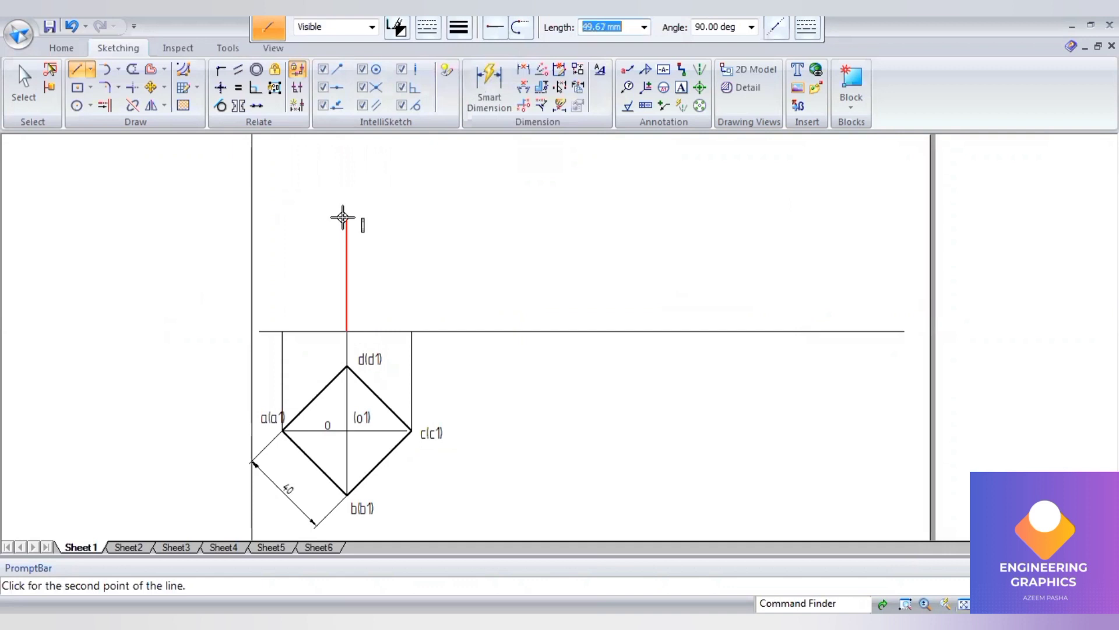
pyautogui.write('65')
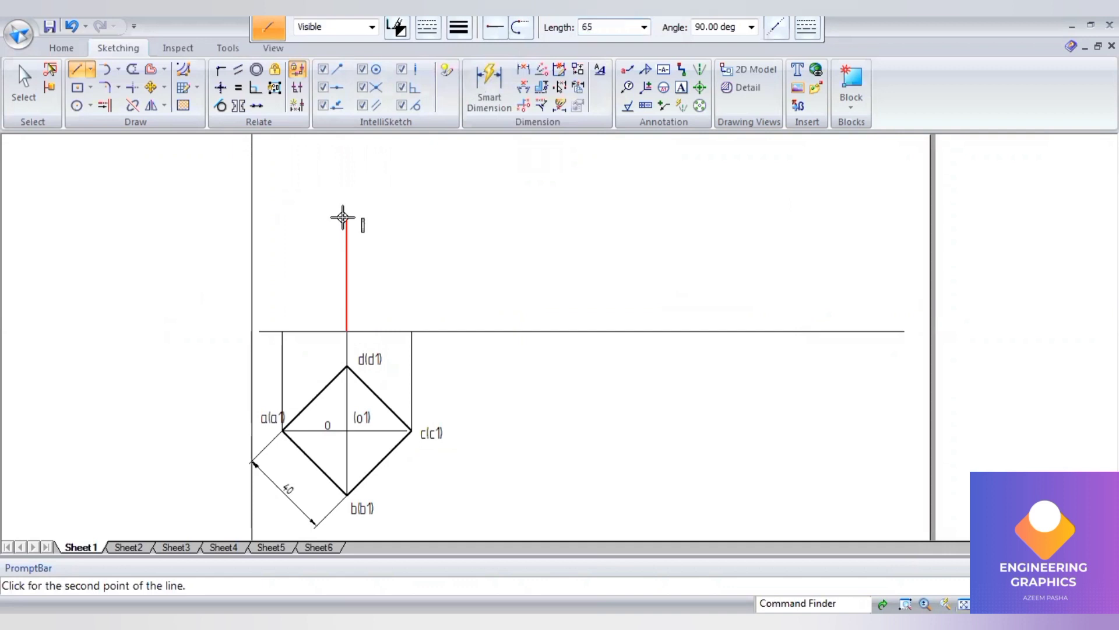
pyautogui.press('Tab')
pyautogui.press('Return')
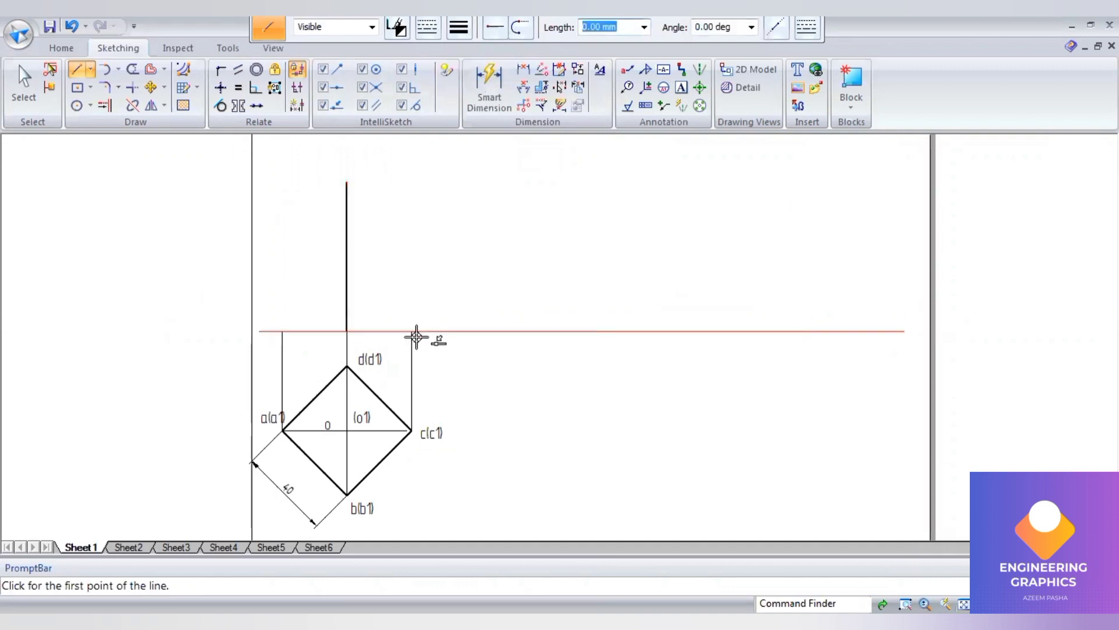
# Step: Complete the prism's front view as a rectangle above corners a and c, matching the centre line's 65 mm height
pyautogui.click(412, 332)
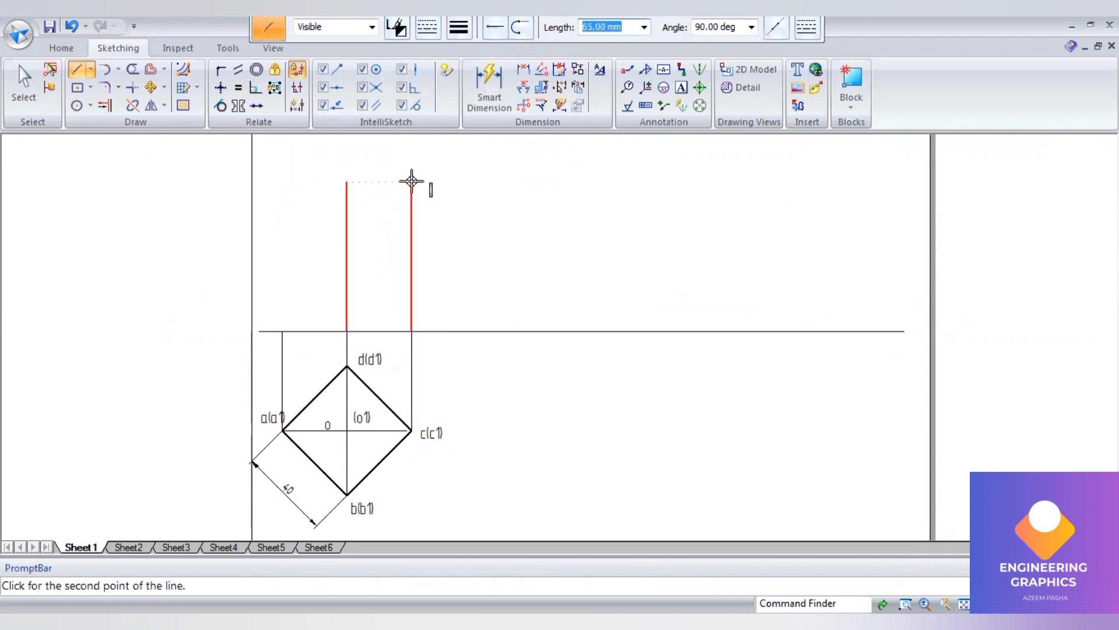
pyautogui.click(411, 181)
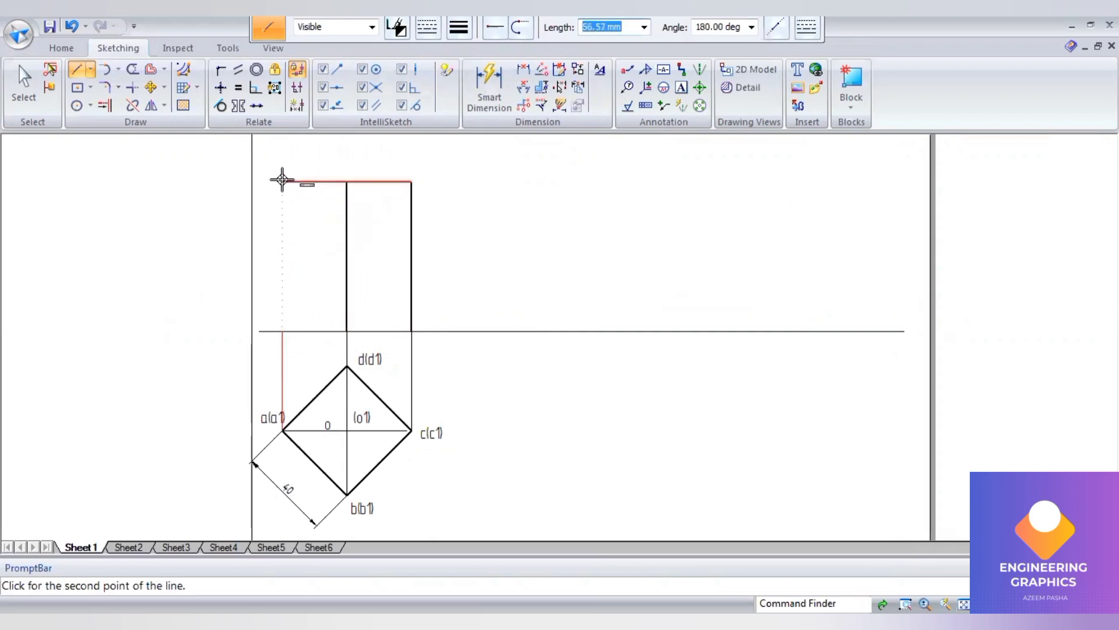
pyautogui.click(281, 181)
pyautogui.click(282, 330)
pyautogui.click(411, 330)
# Step: Dimension the front view's height beside its left edge
pyautogui.click(483, 90)
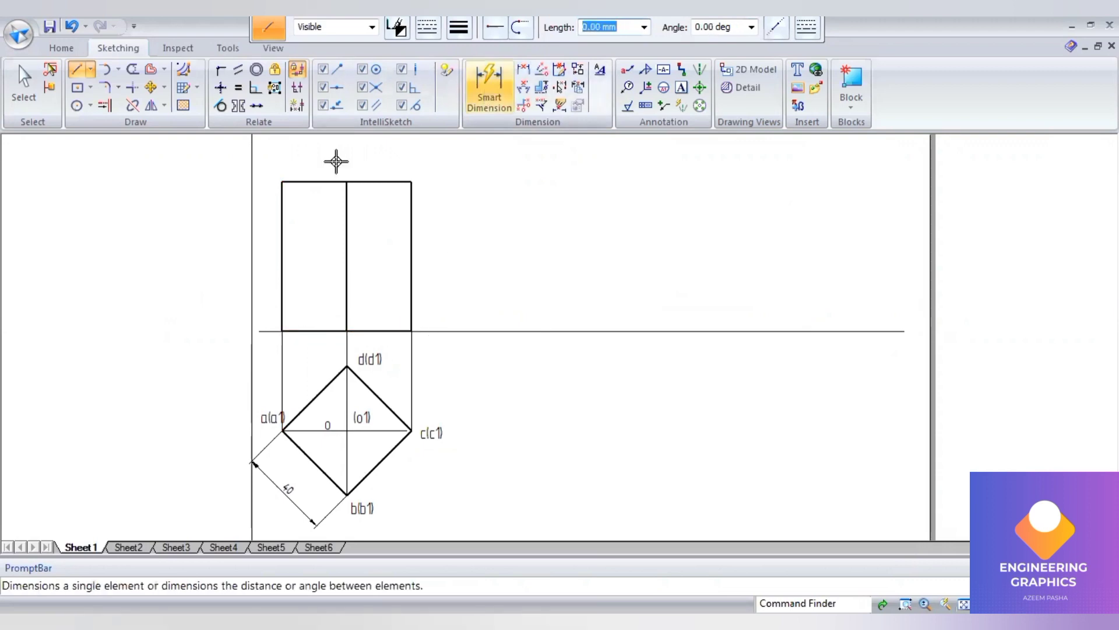
pyautogui.click(282, 224)
pyautogui.click(259, 227)
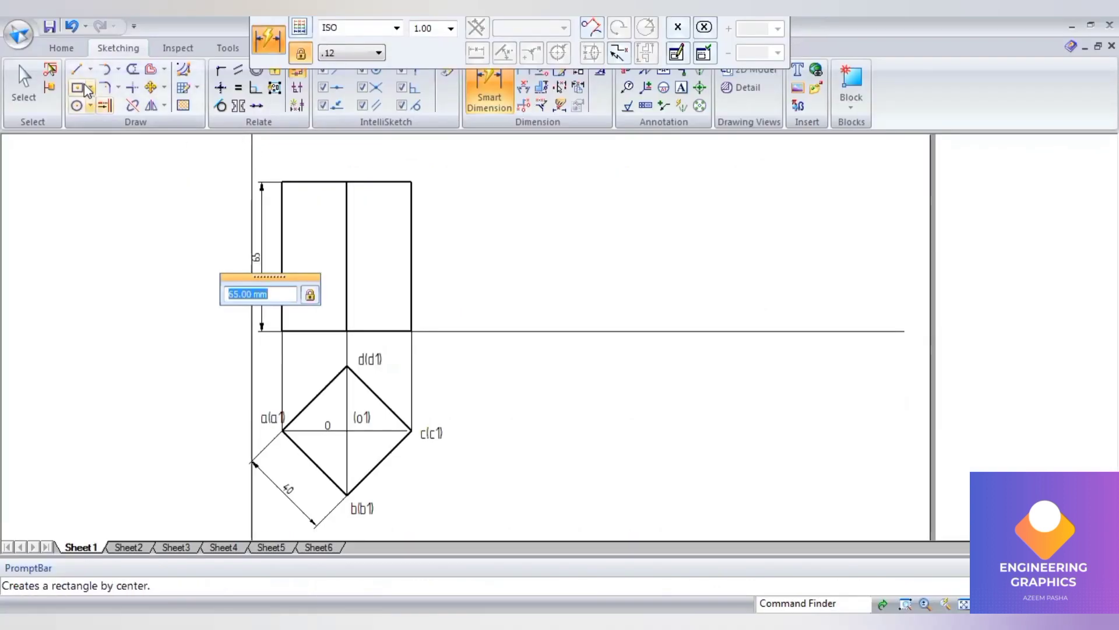
# Step: Draw a 15 mm line down the axis from the front view's top edge to mark the cutting point
pyautogui.click(77, 74)
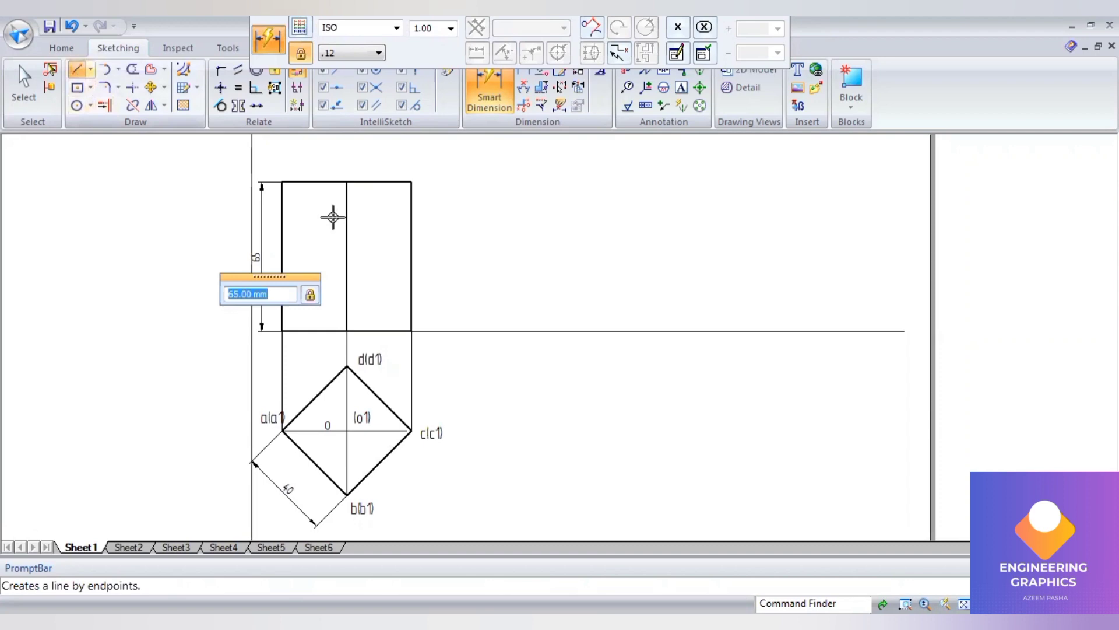
pyautogui.click(347, 179)
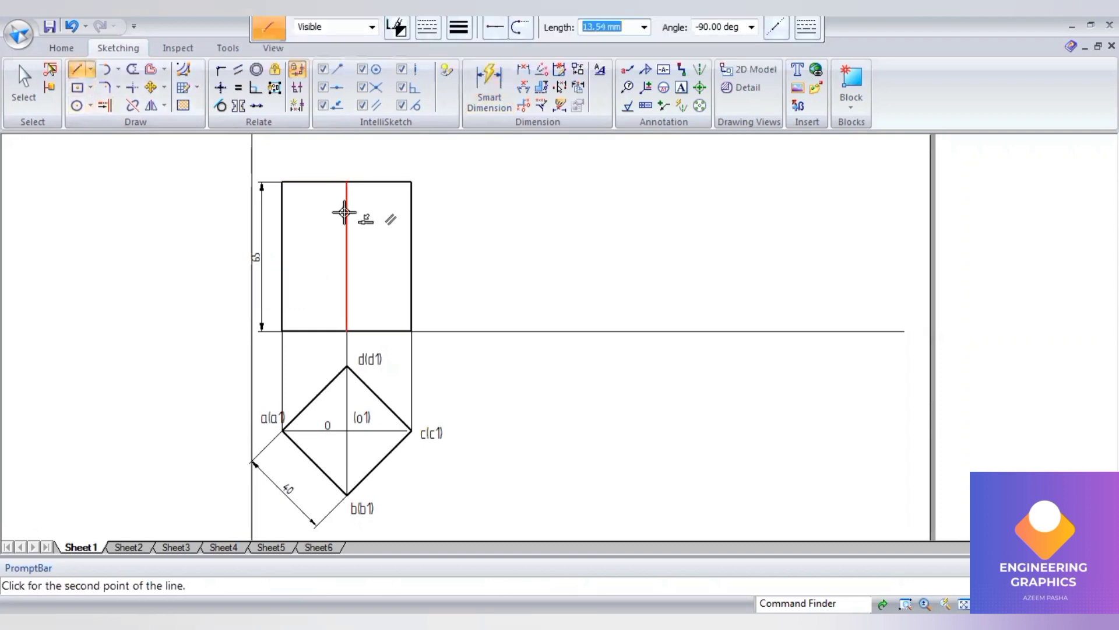
pyautogui.write('15')
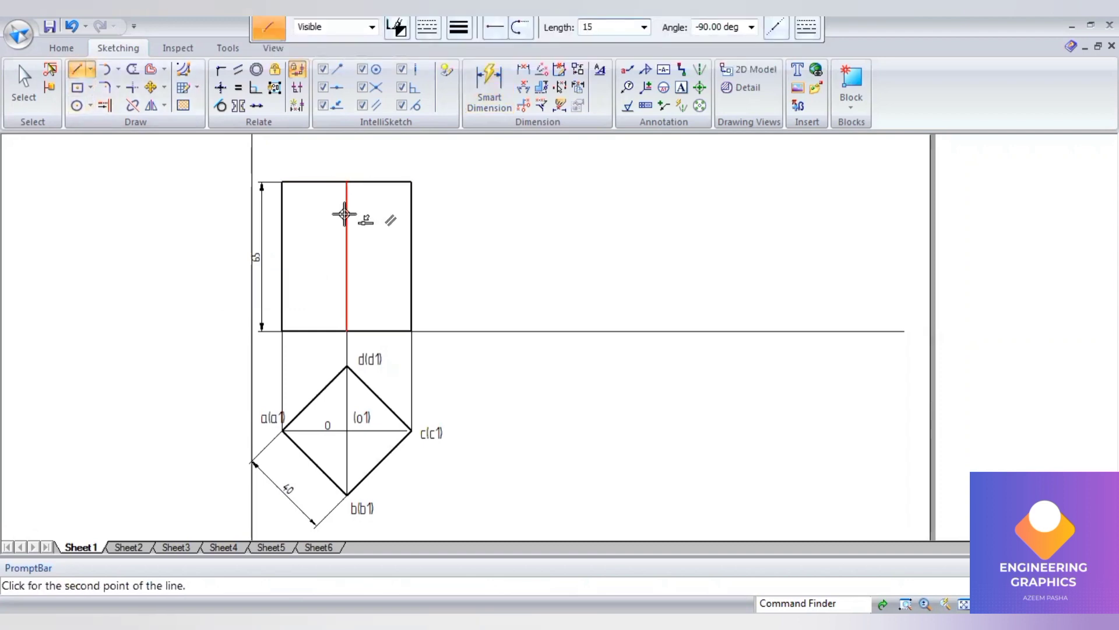
pyautogui.press('Tab')
pyautogui.click(348, 222)
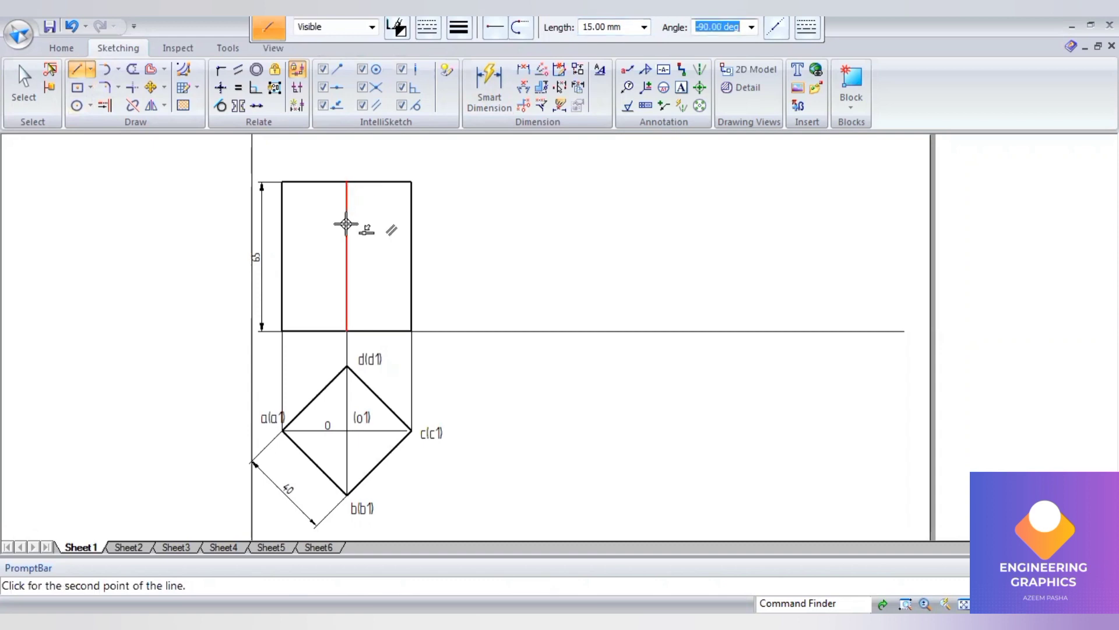
# Step: Draw the cutting plane as a chain line at 60° through the marked axis point and extend it down to the base
pyautogui.click(428, 27)
pyautogui.click(721, 29)
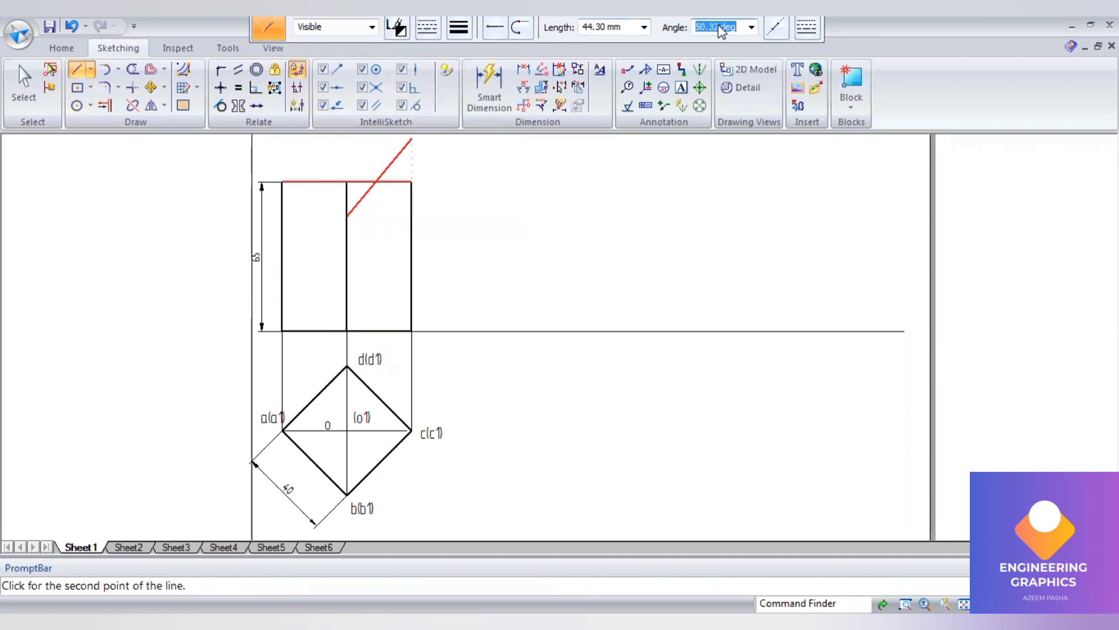
pyautogui.write('60')
pyautogui.press('Tab')
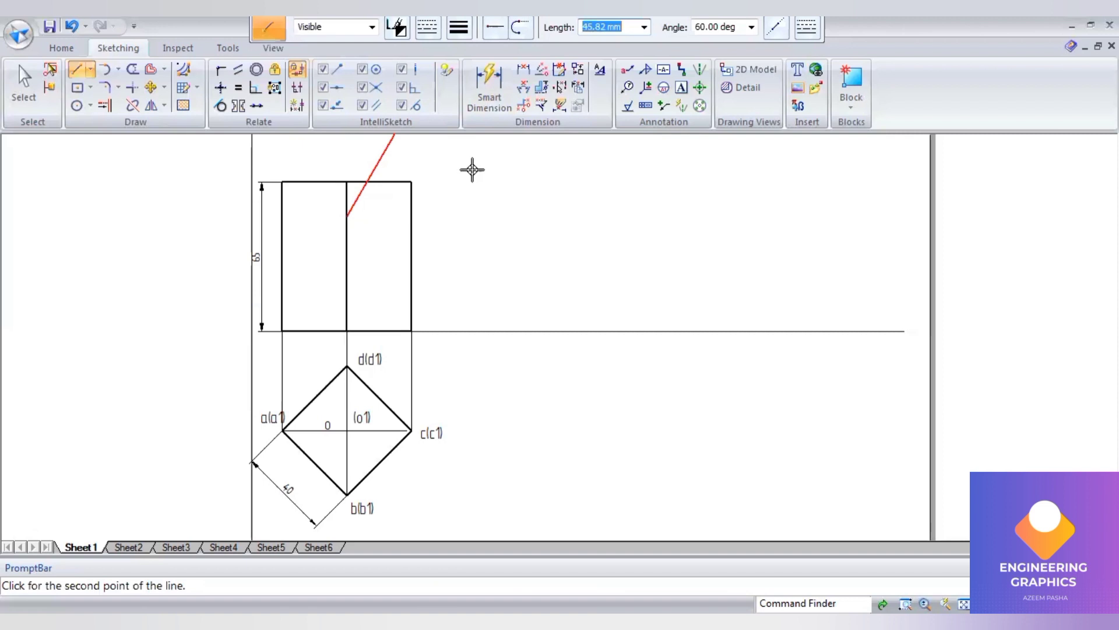
pyautogui.click(470, 170)
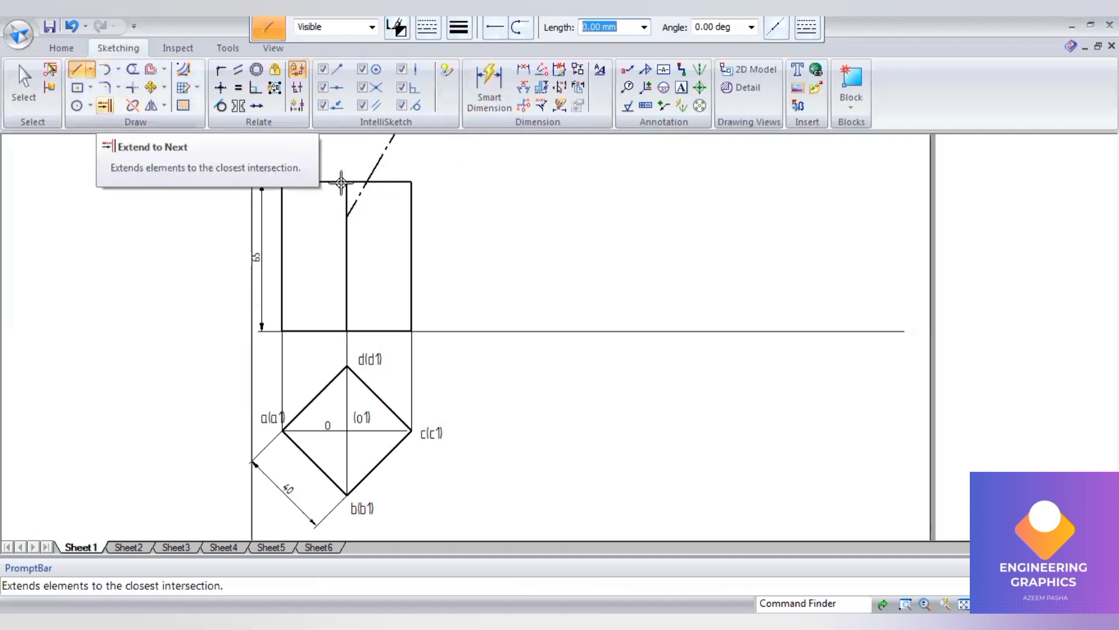
pyautogui.click(113, 108)
pyautogui.click(357, 199)
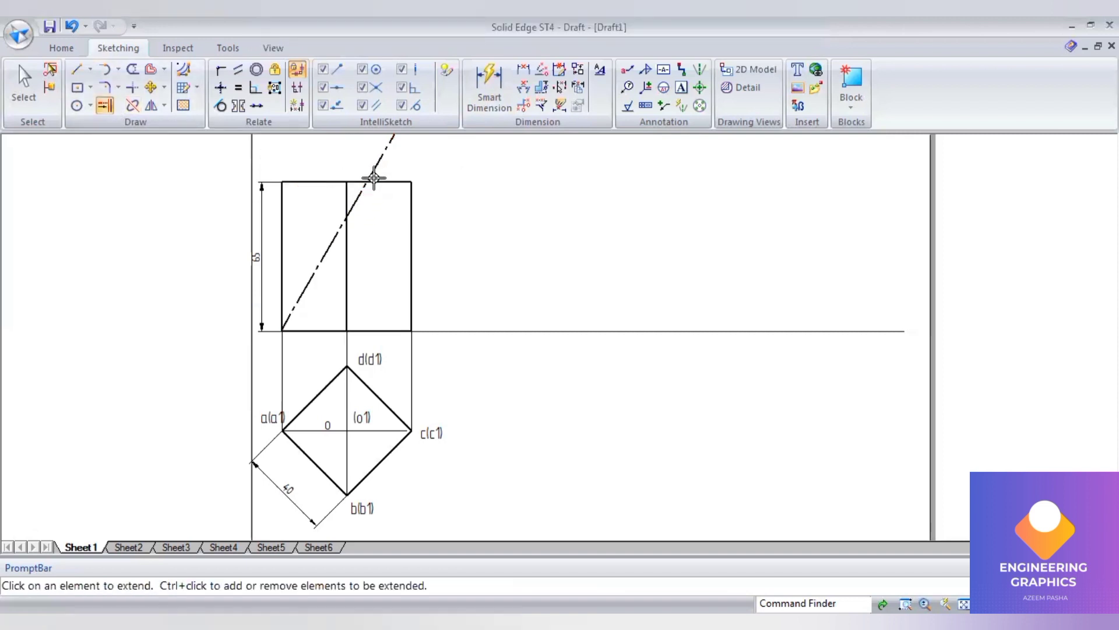
# Step: Dimension the cutting point's distance below the top edge, placing the dimension beside the front view's right edge
pyautogui.click(489, 88)
pyautogui.click(346, 198)
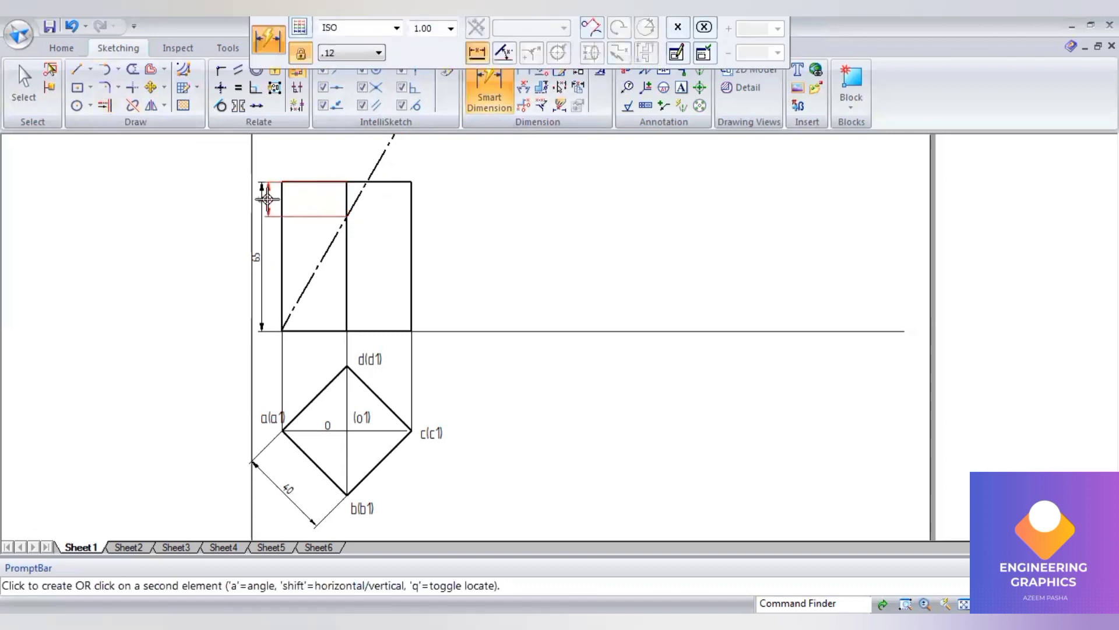
pyautogui.click(436, 201)
pyautogui.scroll(2, 455, 199)
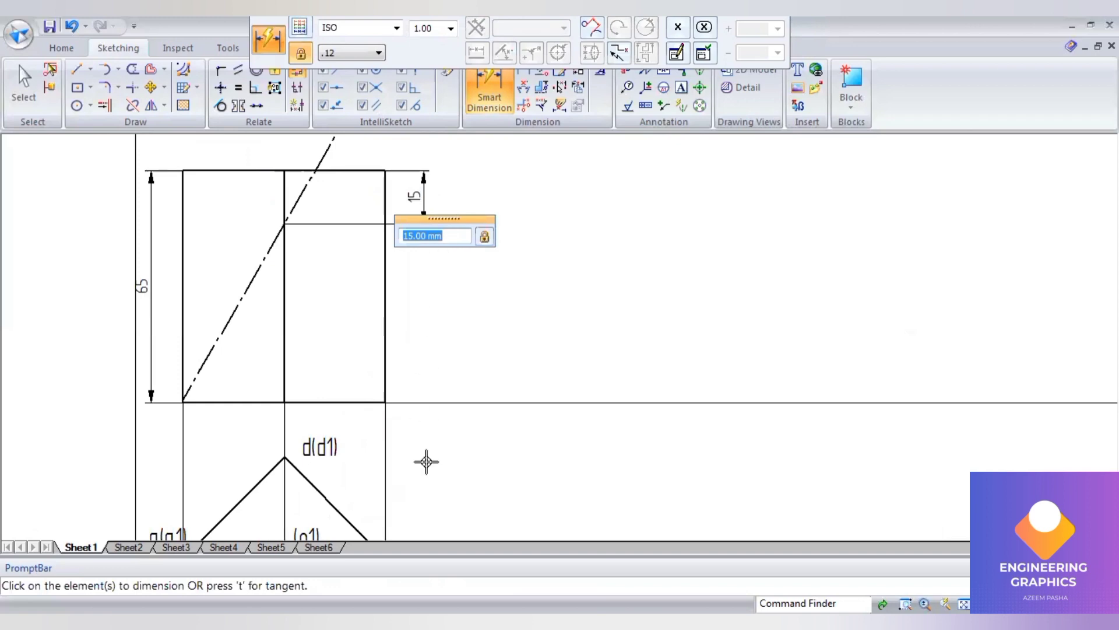
# Step: Reread problem 4 in the Acrobat Reader question PDF, return to Solid Edge and dimension the cutting plane's angle to the base
pyautogui.hotkey('alt', 'Tab')
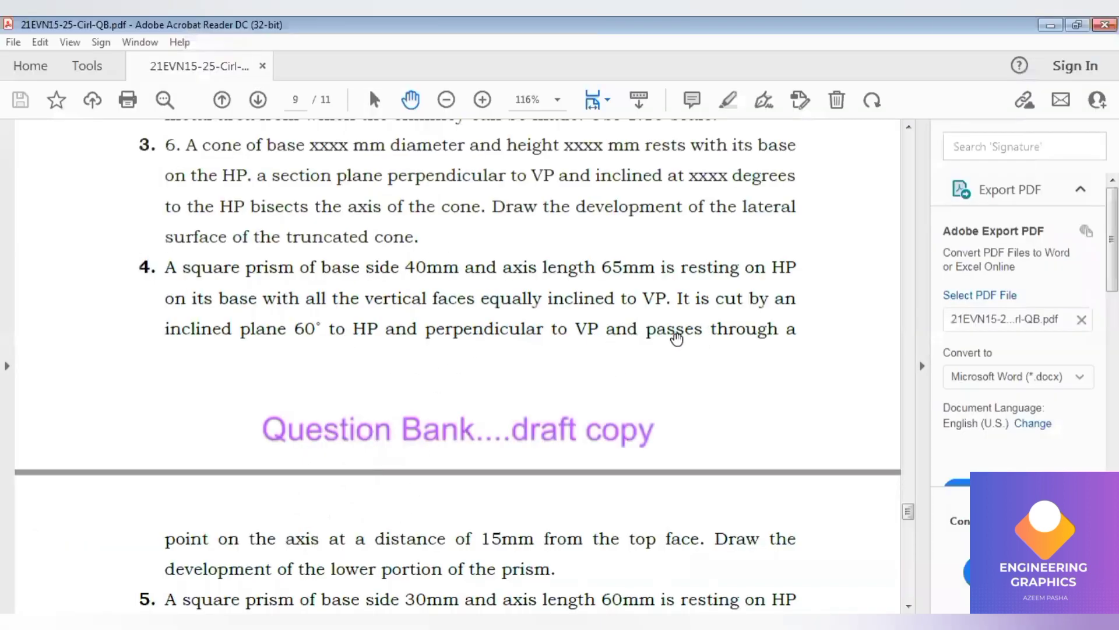
pyautogui.scroll(-3, 252, 453)
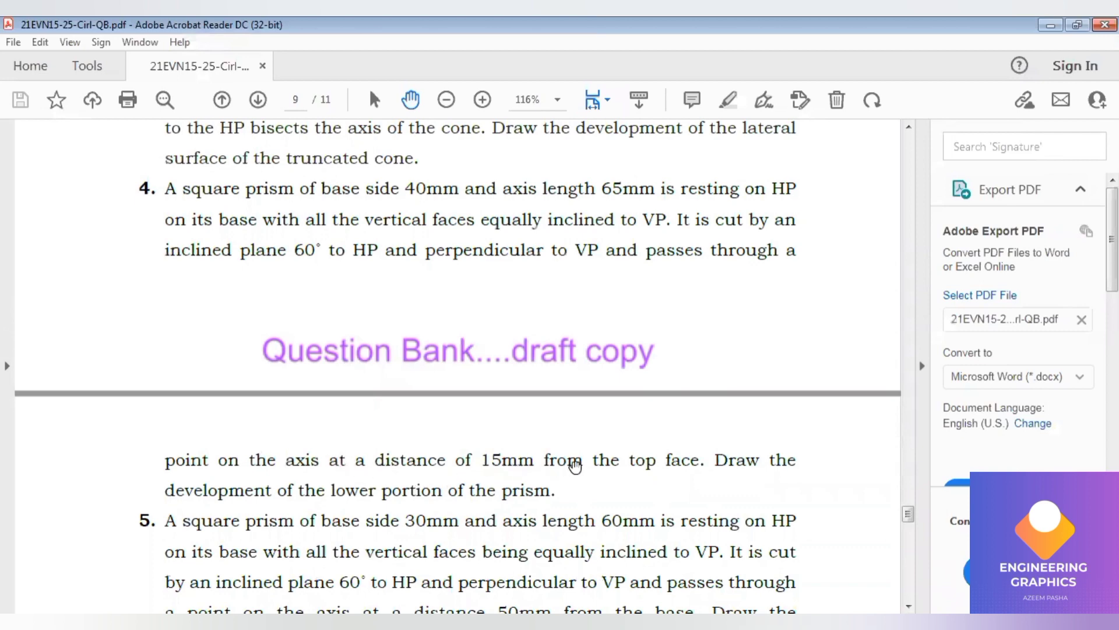
pyautogui.hotkey('alt', 'Tab')
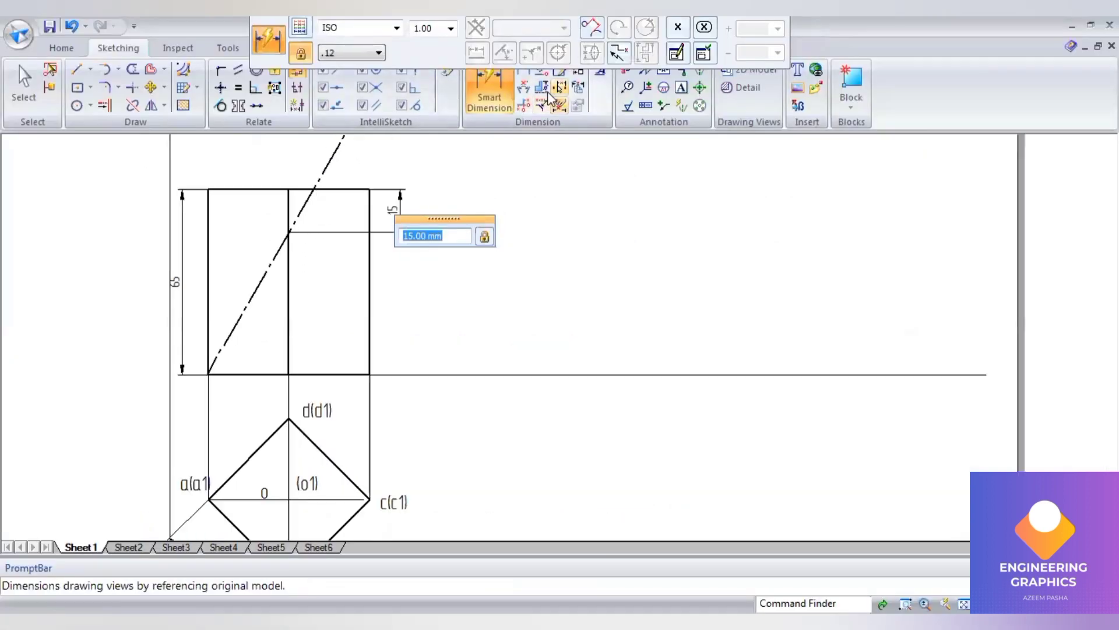
pyautogui.click(524, 89)
pyautogui.click(236, 324)
pyautogui.click(251, 374)
pyautogui.click(256, 349)
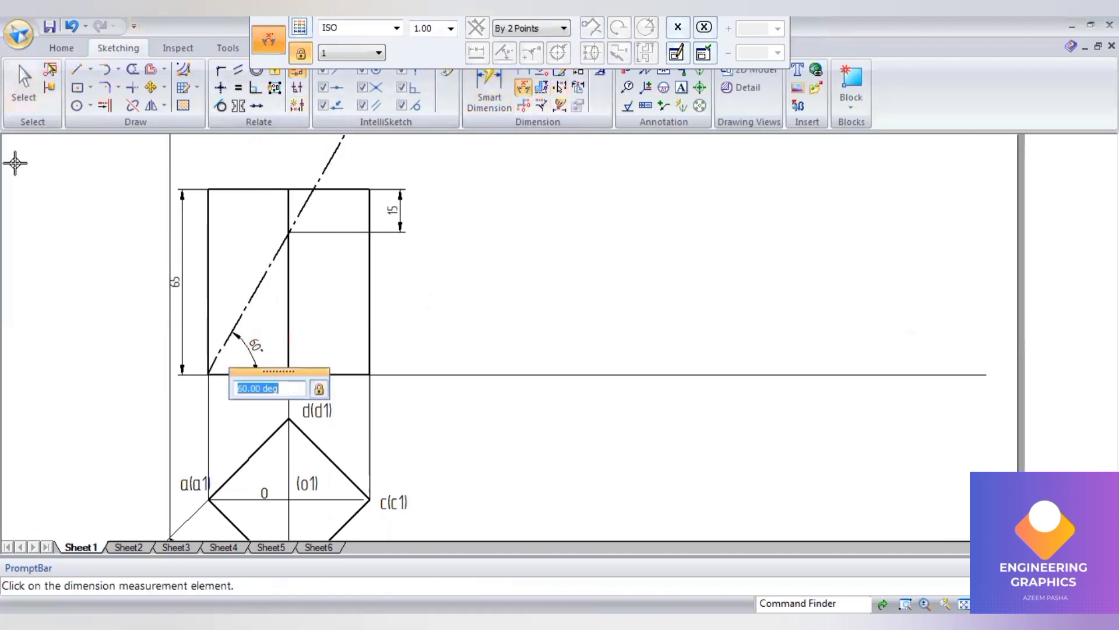
# Step: Split the front view's centre line and top edge where the cutting plane crosses them
pyautogui.click(131, 106)
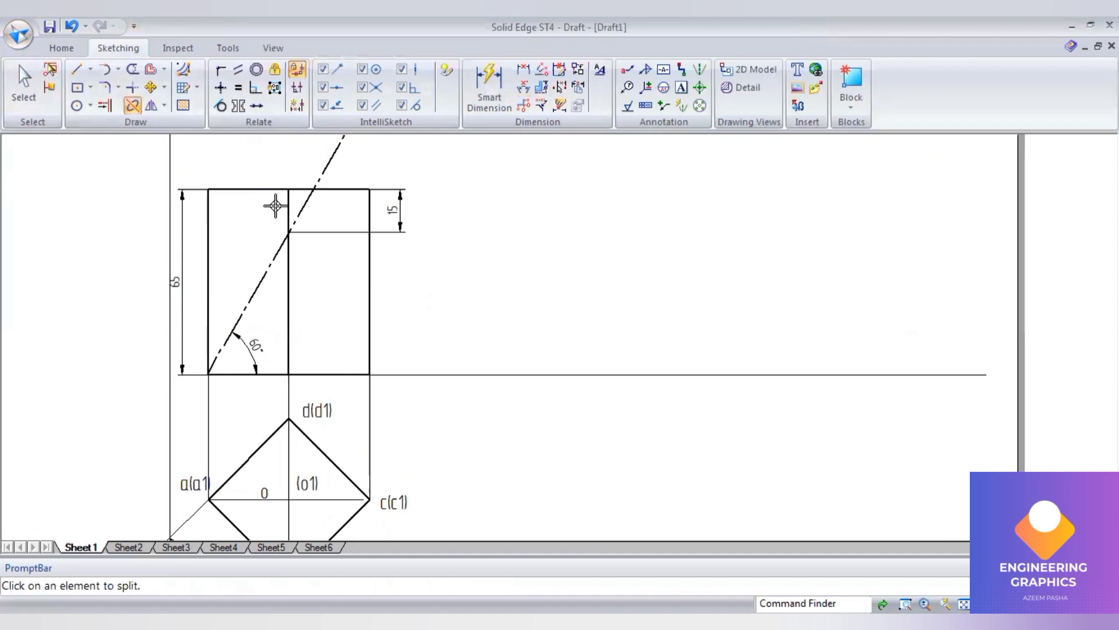
pyautogui.click(288, 231)
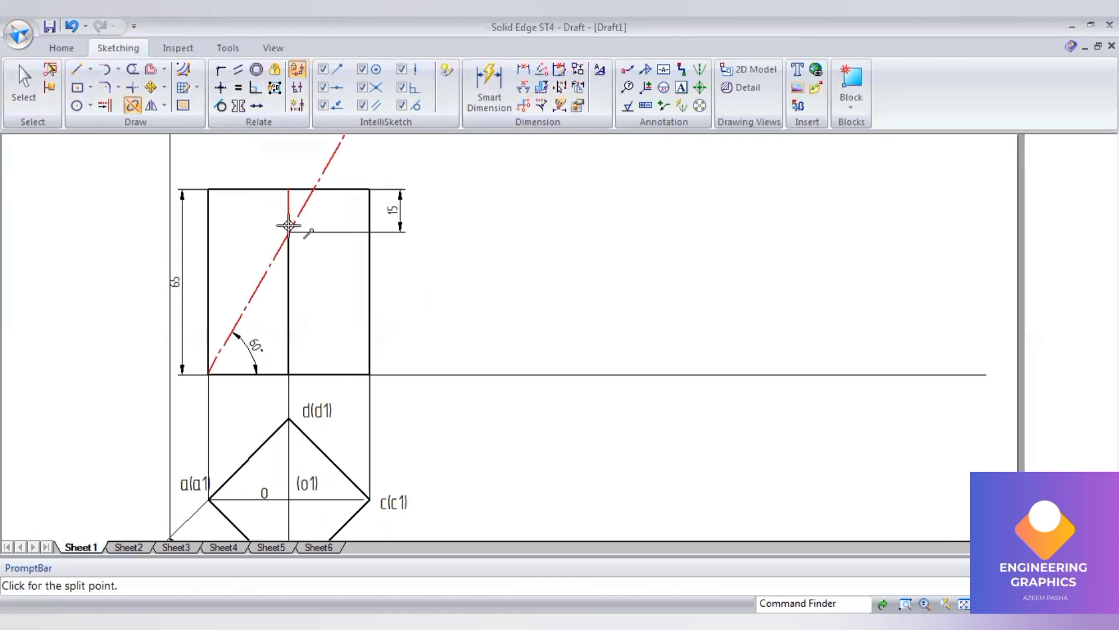
pyautogui.click(313, 188)
# Step: Change the front view's left vertical edge to a thin line
pyautogui.click(29, 91)
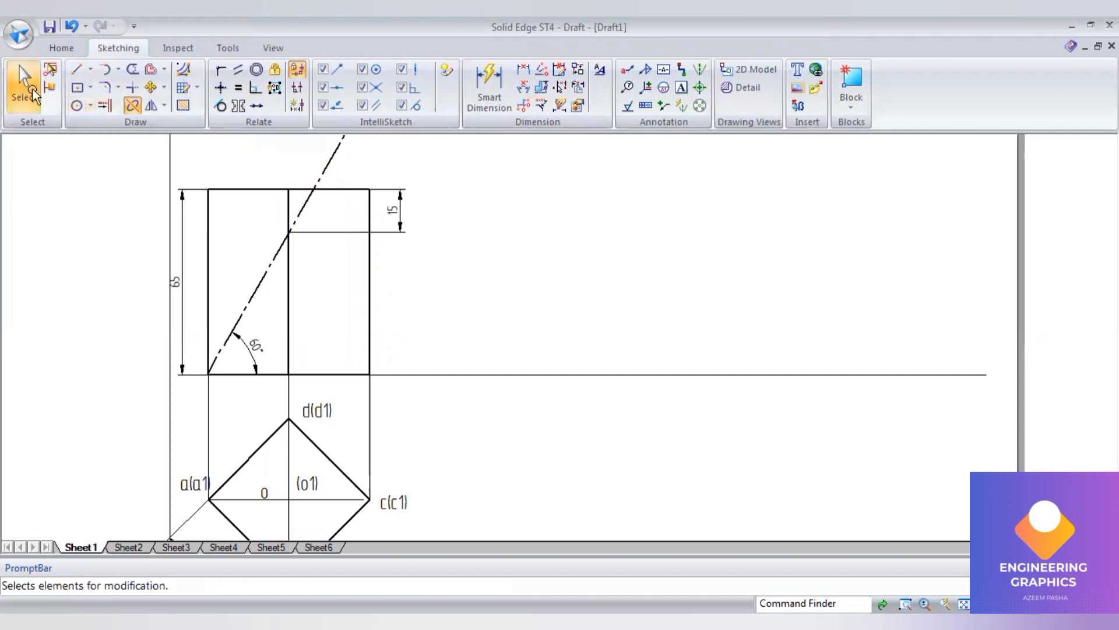
pyautogui.click(27, 90)
pyautogui.click(273, 205)
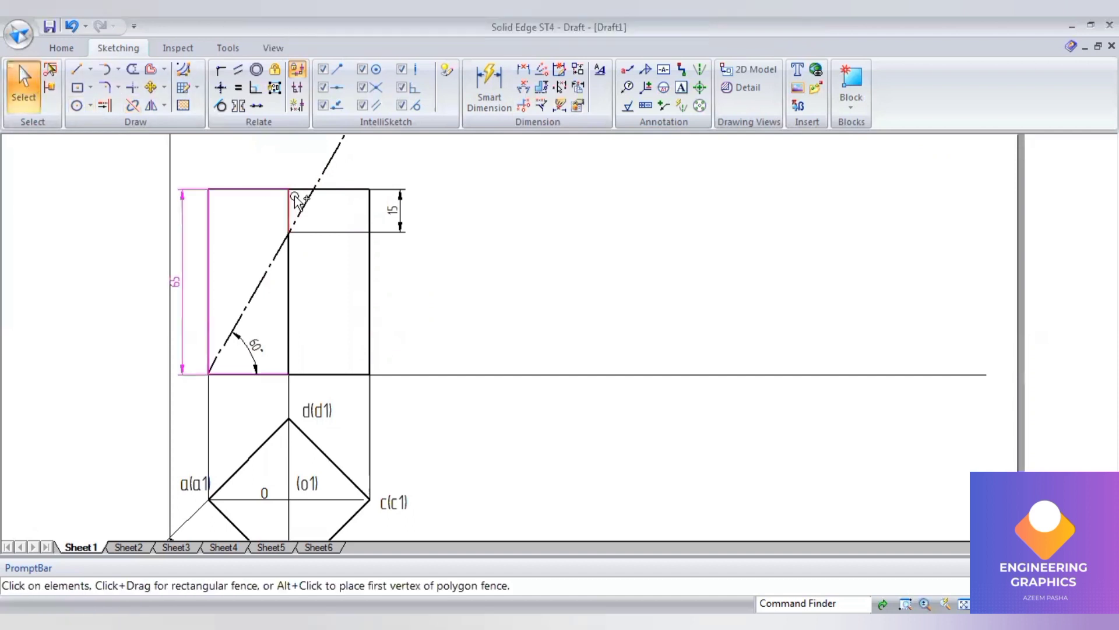
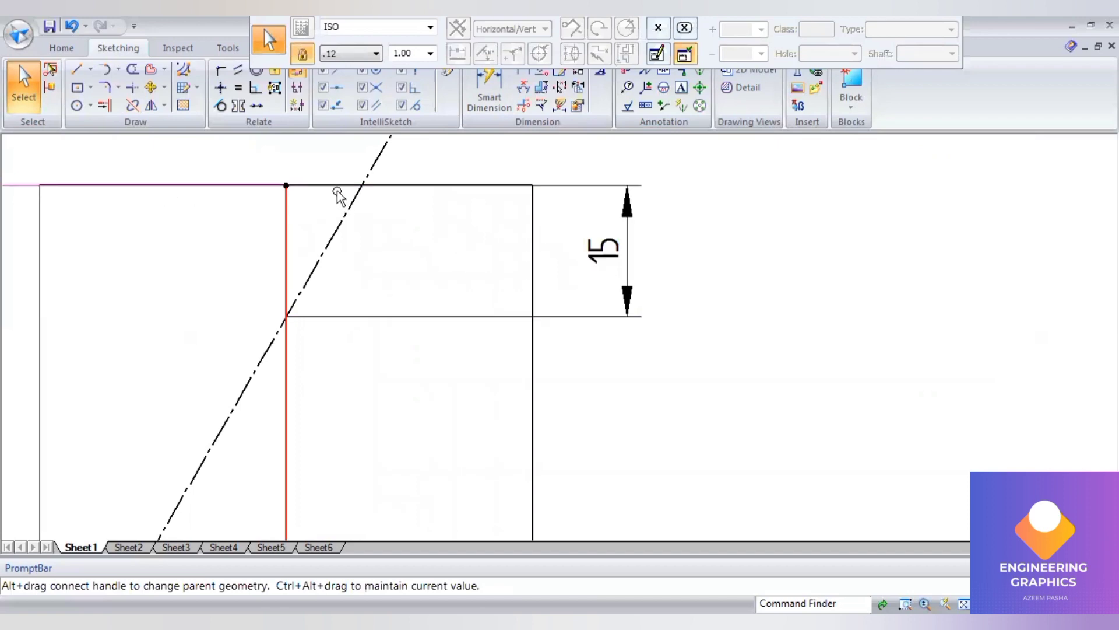
pyautogui.scroll(-3, 355, 250)
pyautogui.press('Escape')
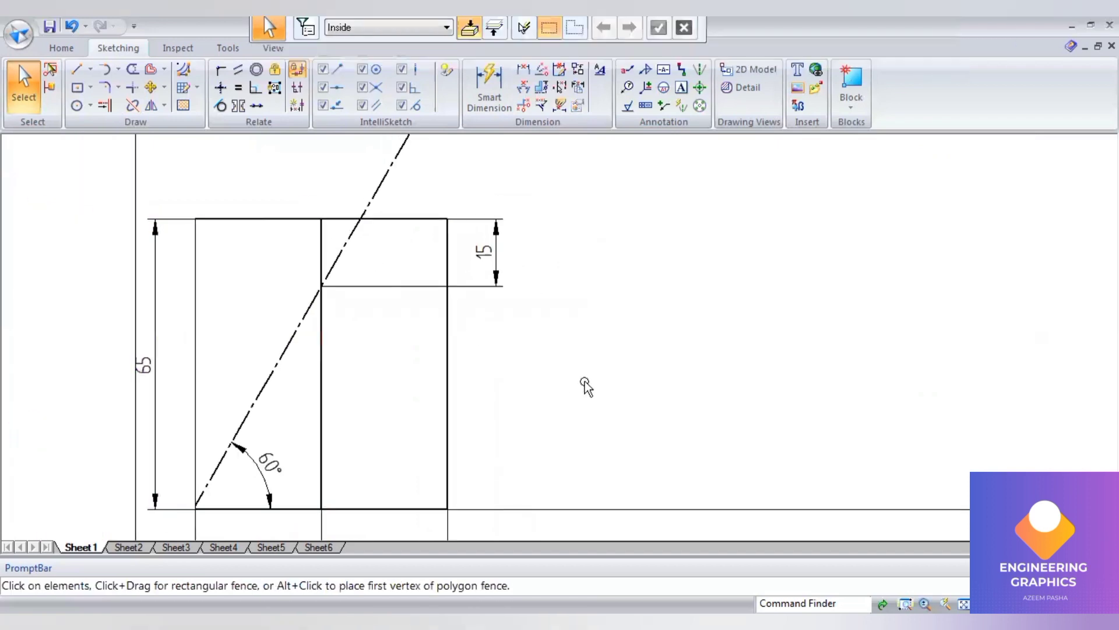
pyautogui.scroll(-2, 282, 317)
pyautogui.scroll(1, 291, 312)
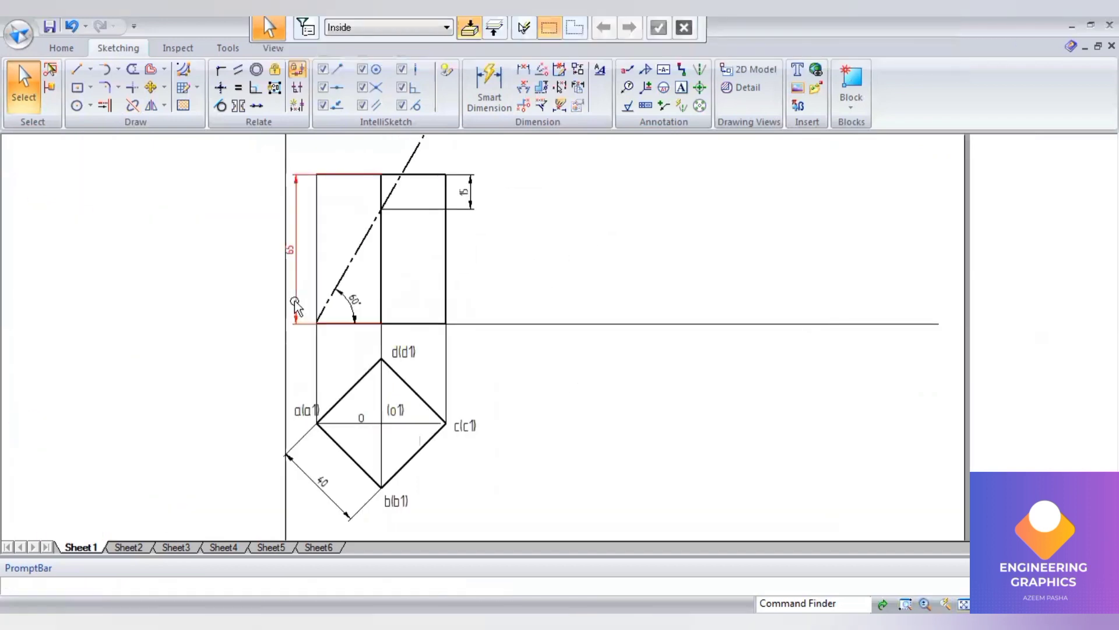
# Step: Label the cutting-plane points 1, 2 and 3 in the front view, and 1 and 2 near corners a and b in the top view
pyautogui.click(680, 89)
pyautogui.click(305, 299)
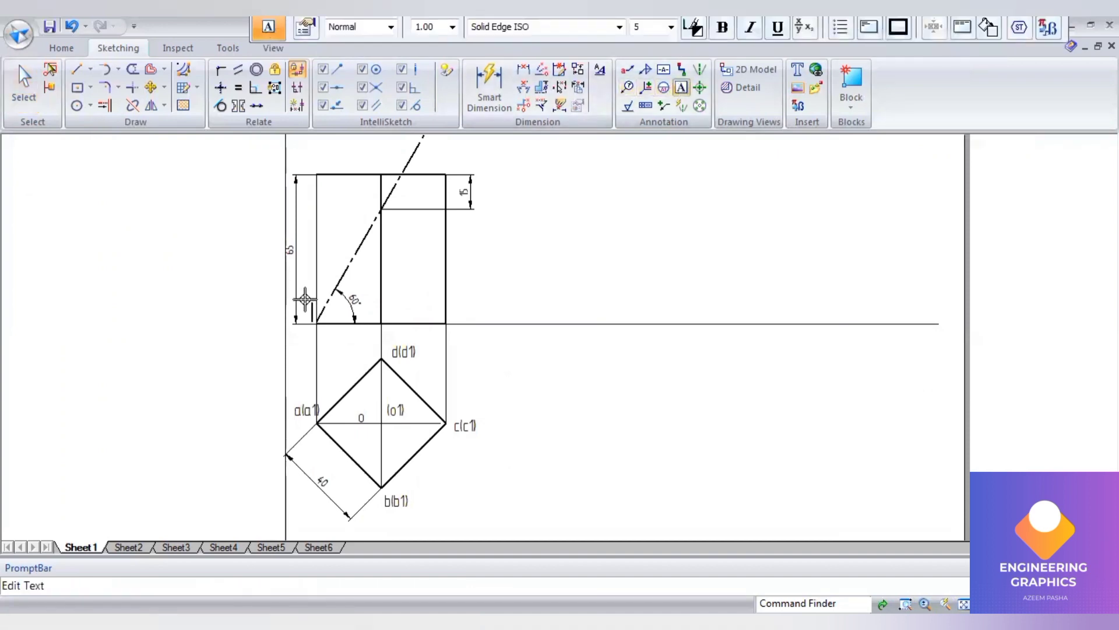
pyautogui.write('1')
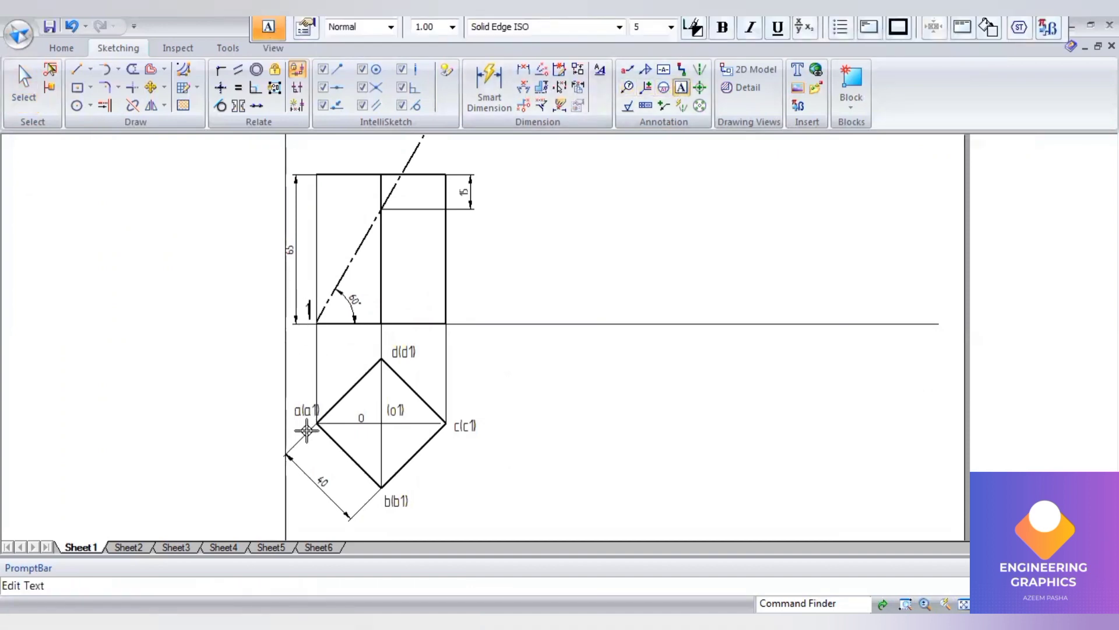
pyautogui.click(313, 427)
pyautogui.write('1')
pyautogui.click(406, 229)
pyautogui.write('2')
pyautogui.click(386, 457)
pyautogui.write('2')
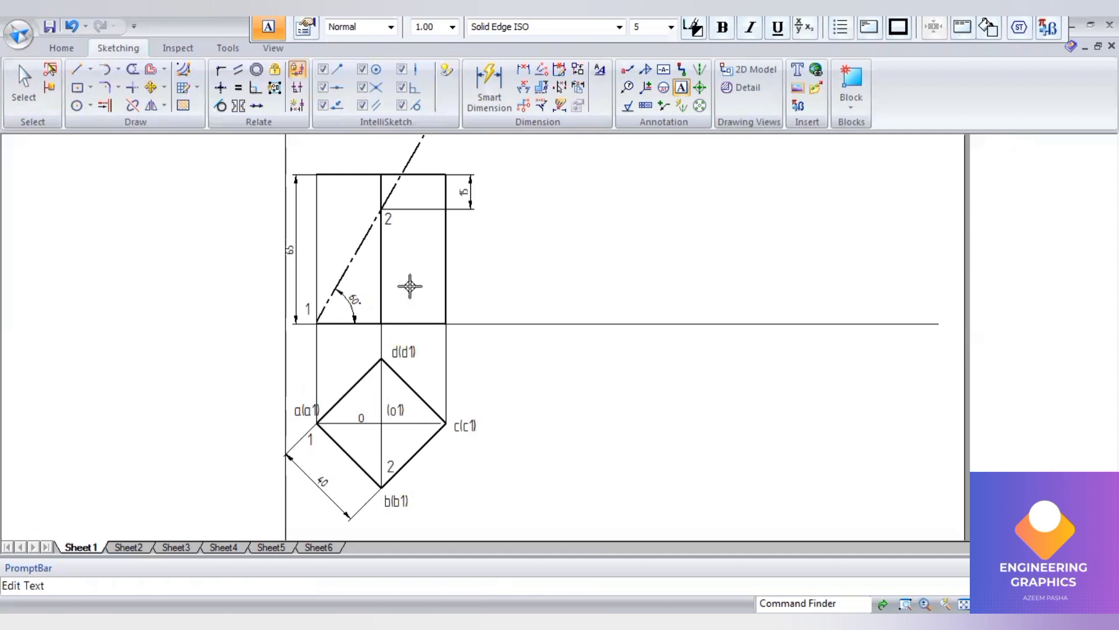
pyautogui.click(405, 178)
pyautogui.write('3')
# Step: Draw a continuous thin vertical projector from point 3 in the front view down through the top view to its lower edge
pyautogui.click(77, 71)
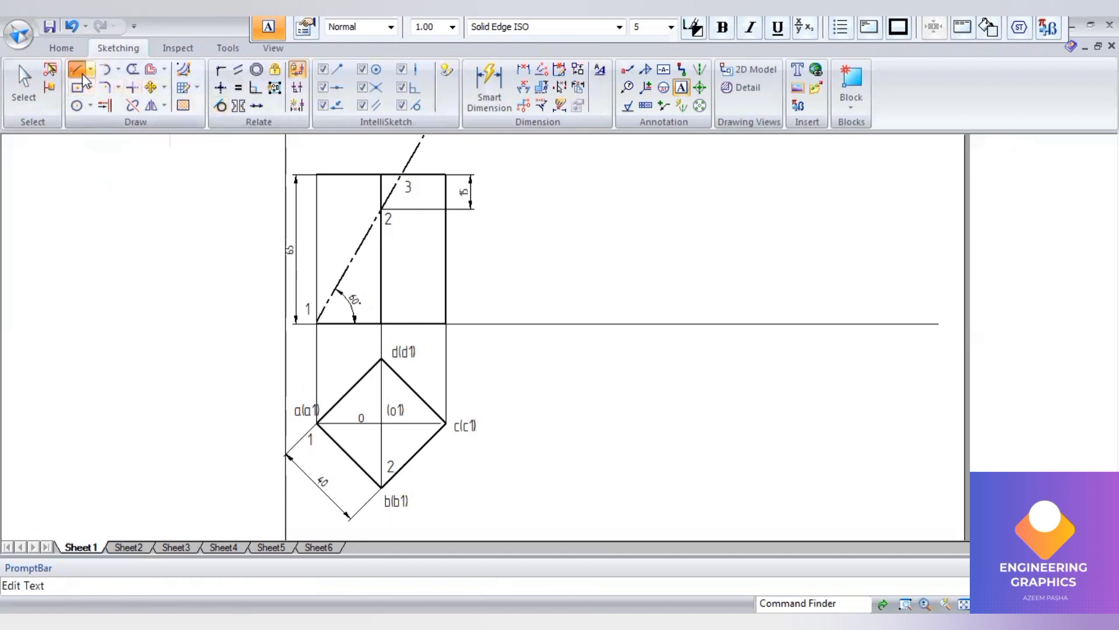
pyautogui.click(434, 30)
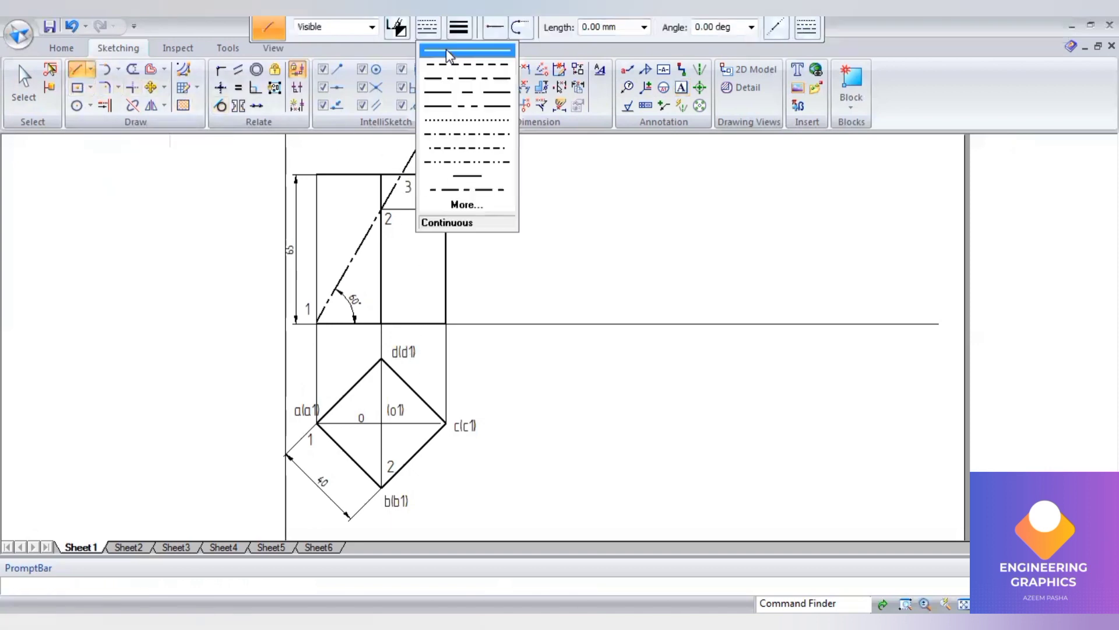
pyautogui.click(395, 179)
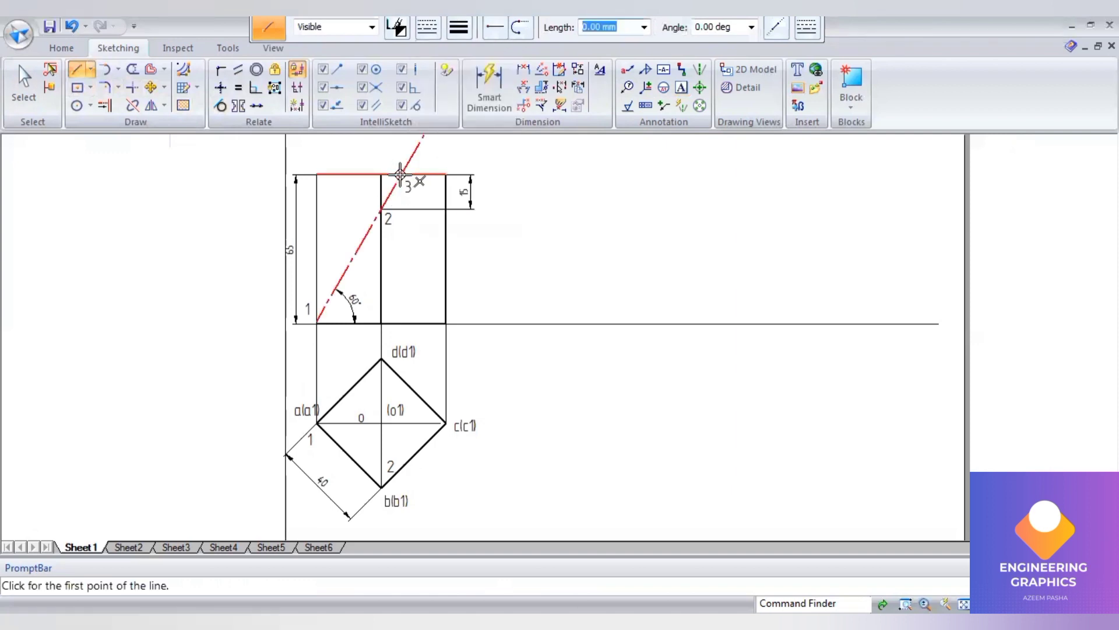
pyautogui.click(400, 174)
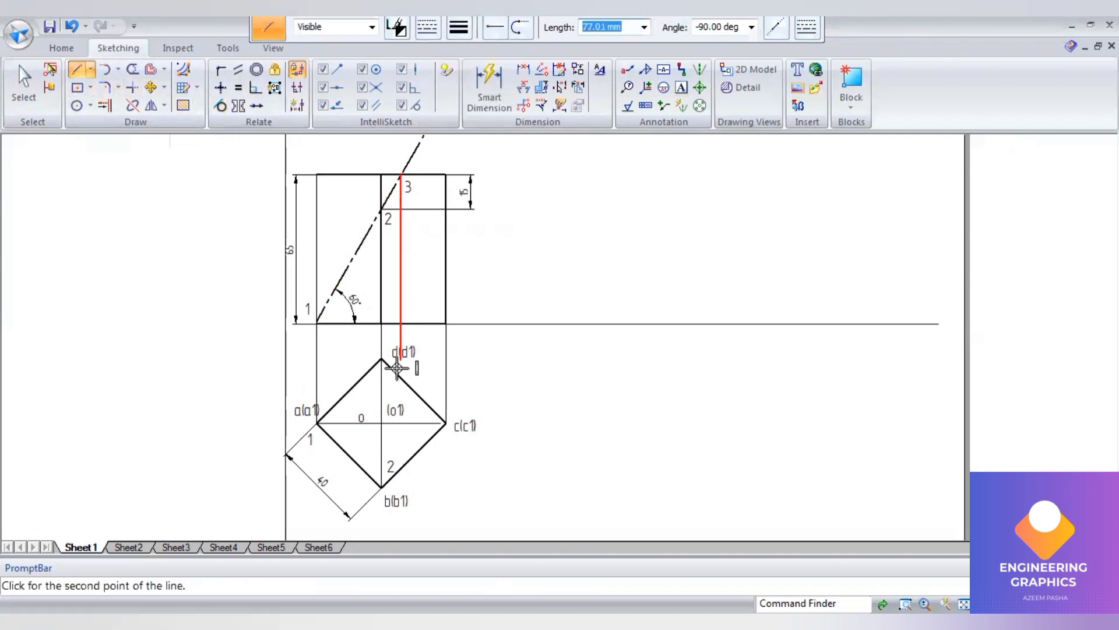
pyautogui.click(400, 483)
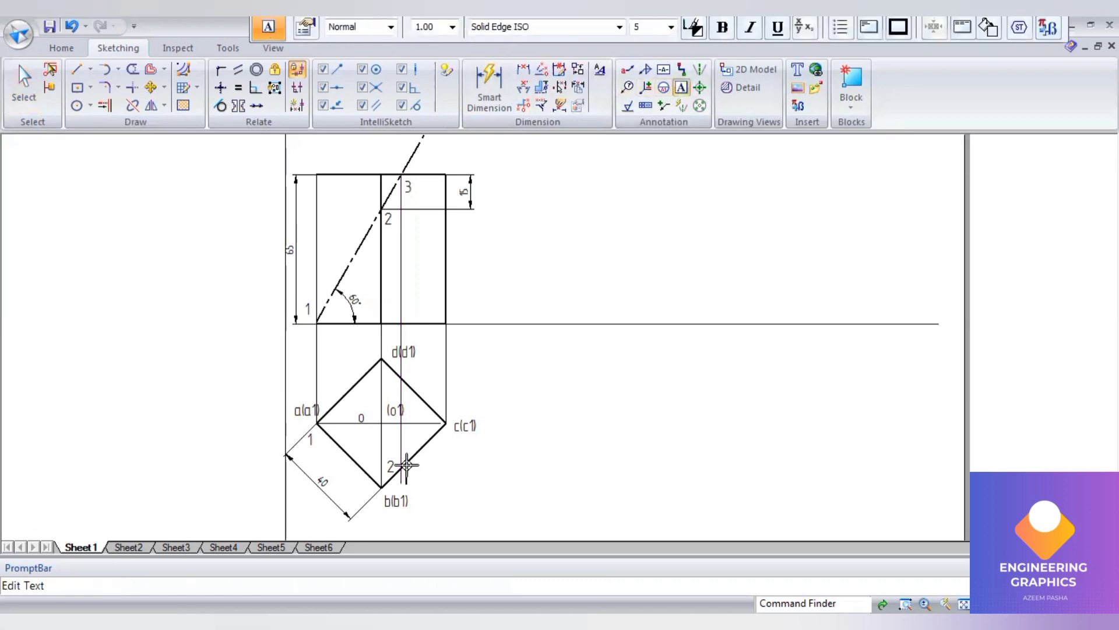
# Step: Label points 3, 4 and 5 in the top view, and points 4 and 5 beside 3 and 2 in the front view
pyautogui.click(407, 464)
pyautogui.click(392, 147)
pyautogui.write('4')
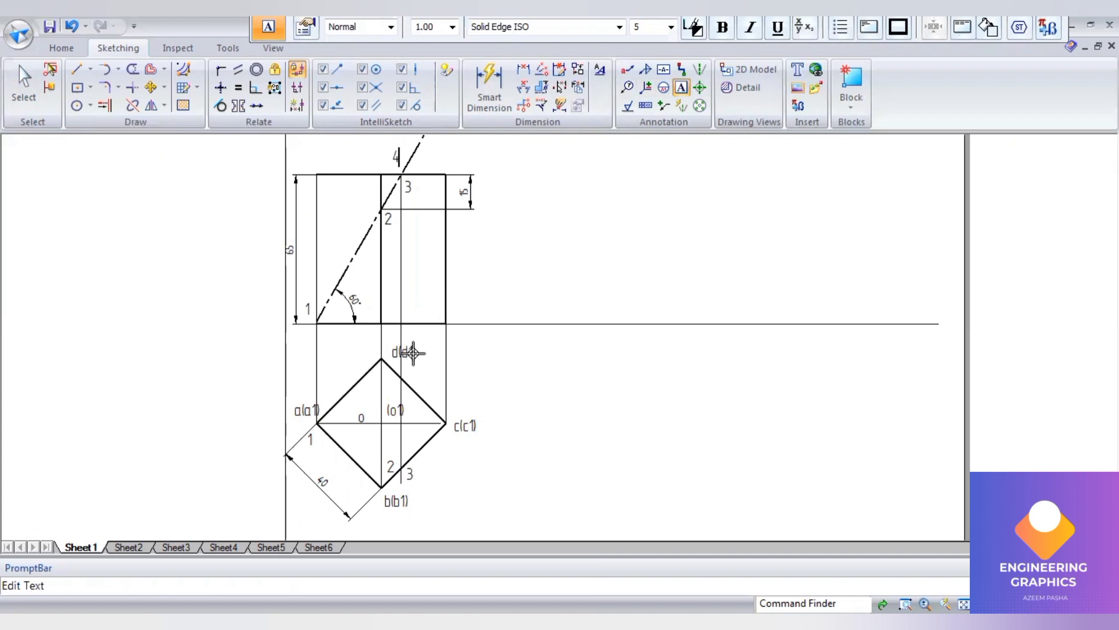
pyautogui.click(407, 361)
pyautogui.write('4')
pyautogui.click(399, 200)
pyautogui.write('5')
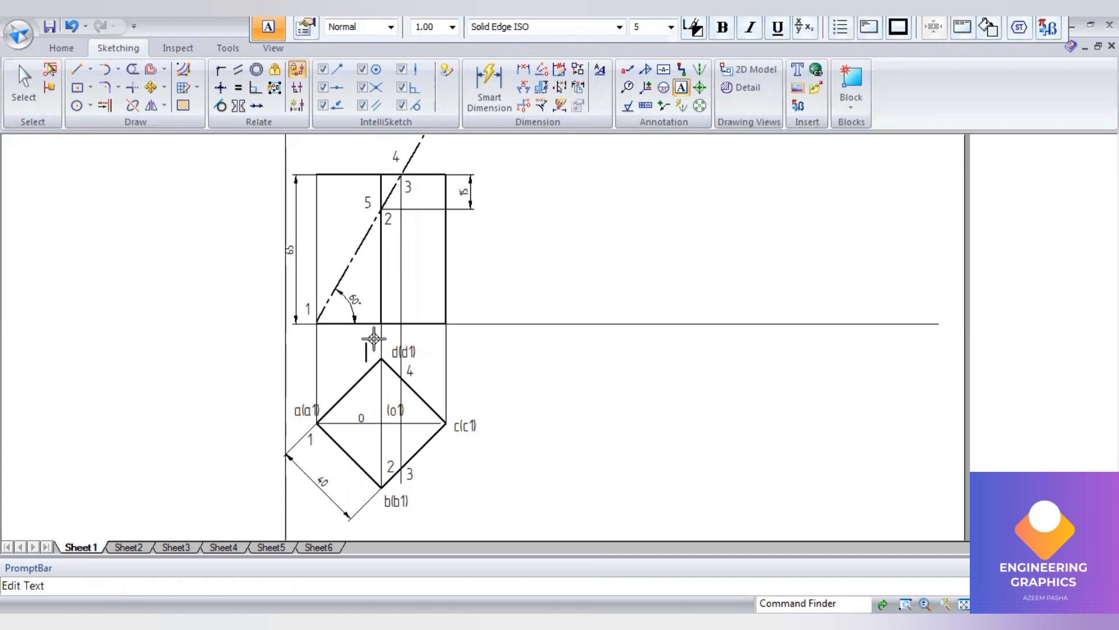
pyautogui.write('5')
# Step: Split the top view's edge bc at point 3 and dimension the segment from corner b to point 3
pyautogui.scroll(1, 464, 472)
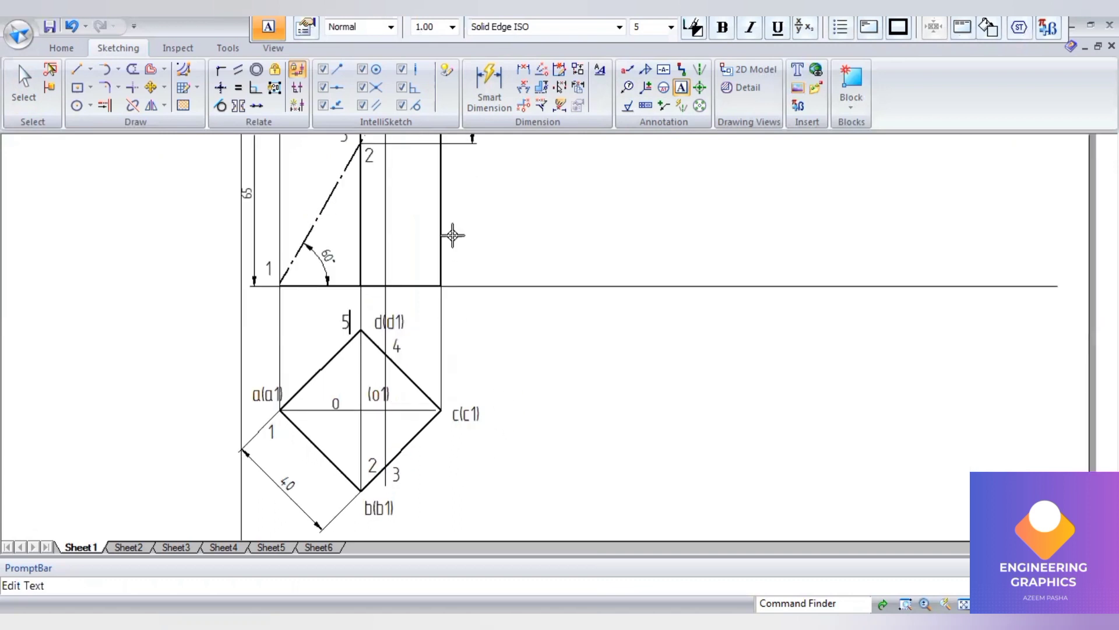
pyautogui.scroll(2, 405, 490)
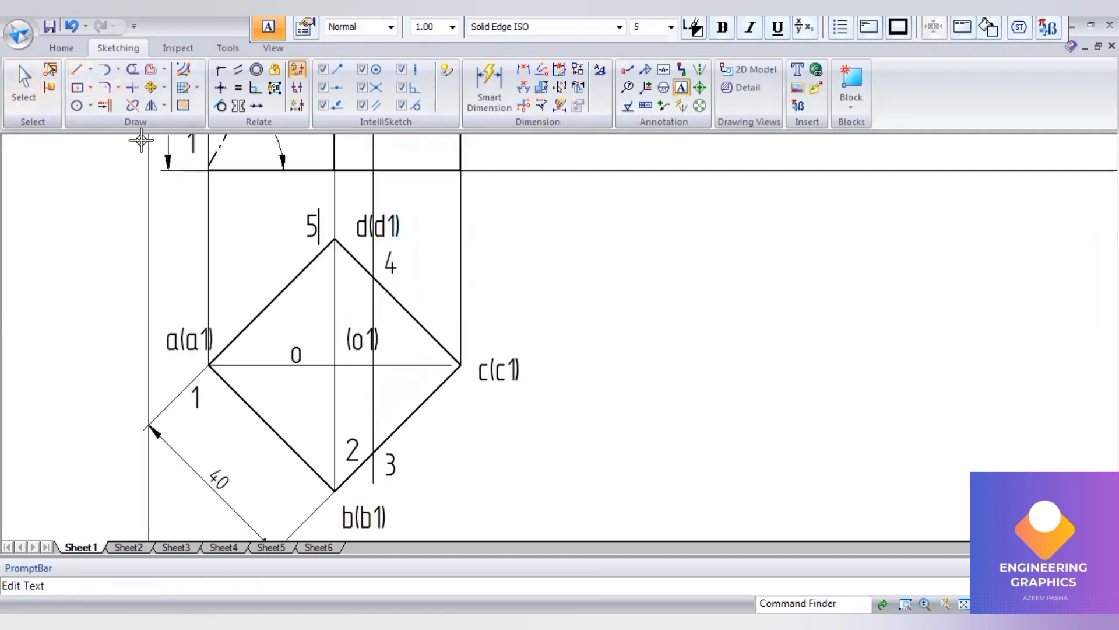
pyautogui.click(133, 105)
pyautogui.click(355, 468)
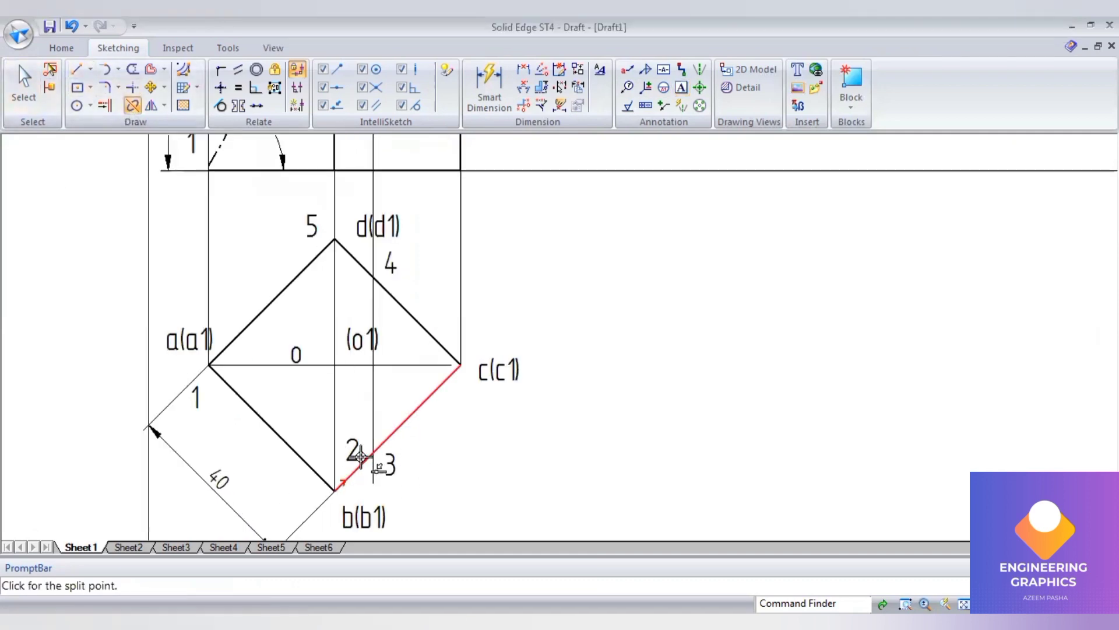
pyautogui.click(372, 449)
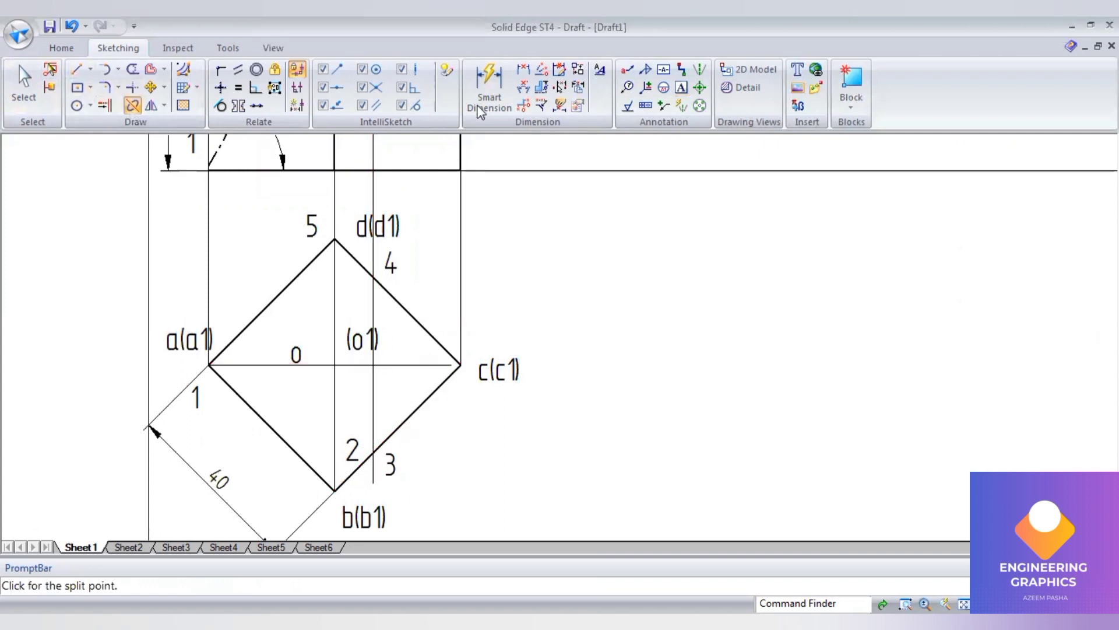
pyautogui.click(489, 87)
pyautogui.click(351, 471)
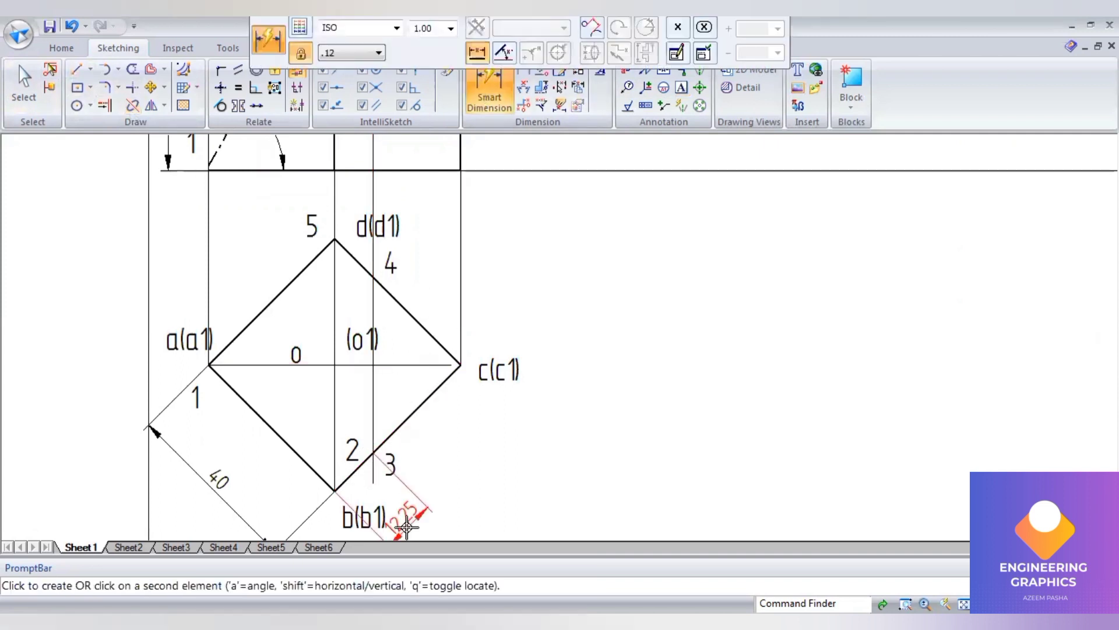
pyautogui.click(407, 513)
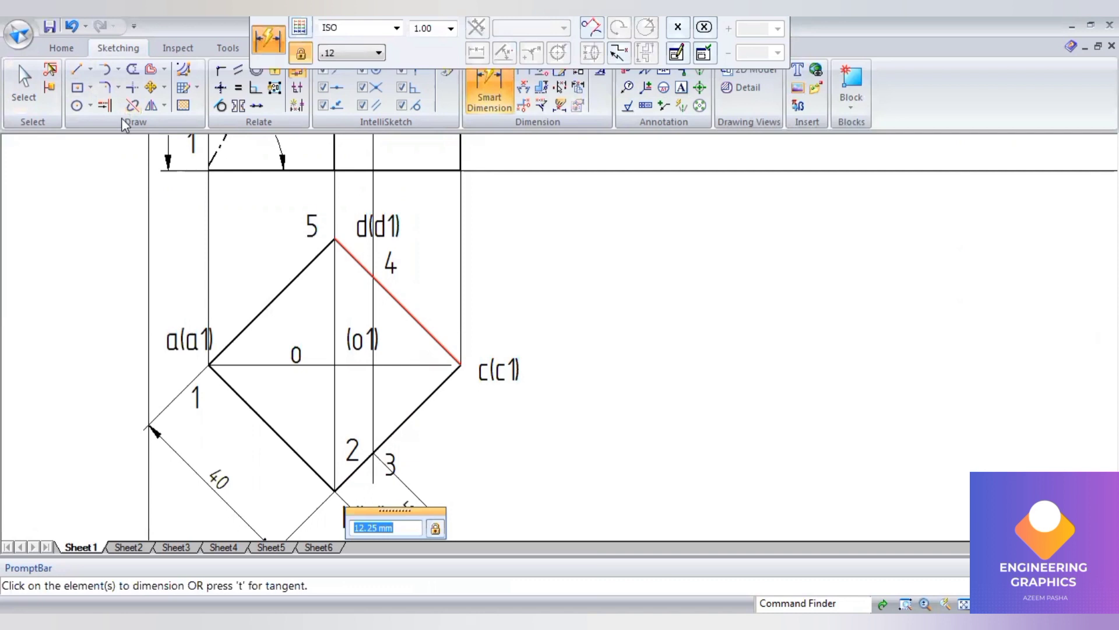
# Step: Split the top view's edge cd at point 4 and dimension the segment from corner d to point 4
pyautogui.click(133, 106)
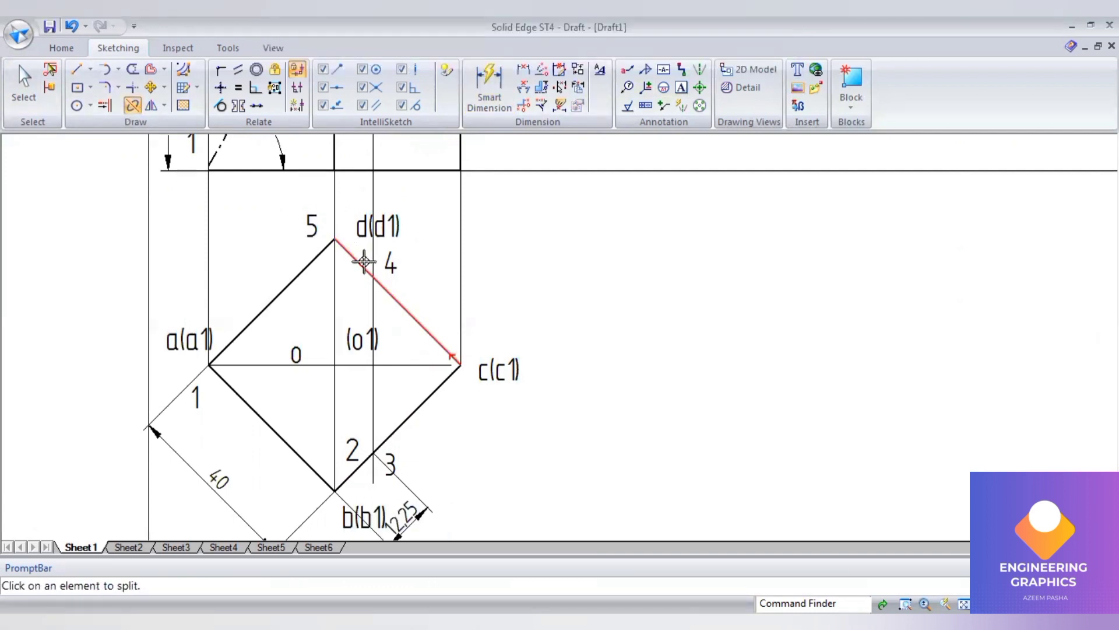
pyautogui.click(364, 262)
pyautogui.click(372, 277)
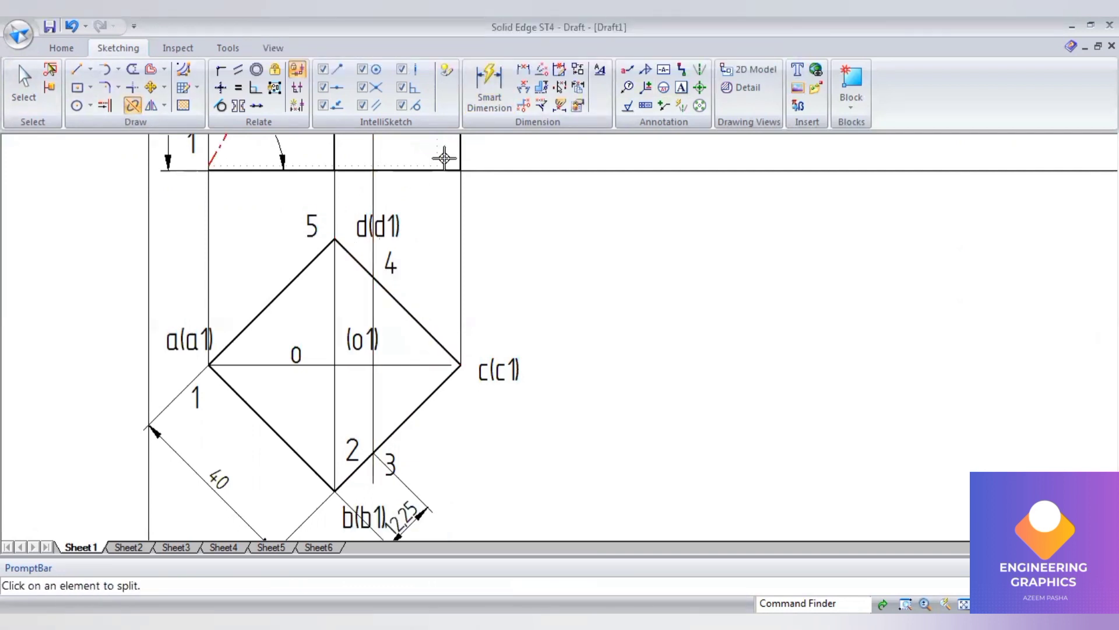
pyautogui.click(477, 111)
pyautogui.click(357, 262)
pyautogui.click(391, 213)
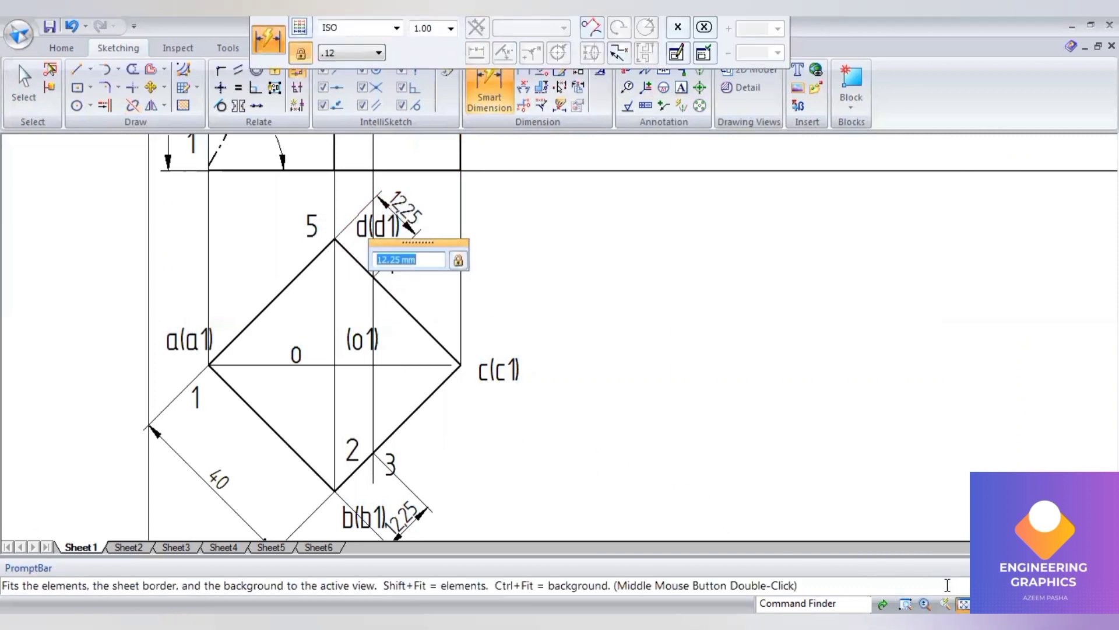
# Step: Draw a thin horizontal line from the front view's upper right corner across the sheet, about as far as the base line
pyautogui.click(964, 603)
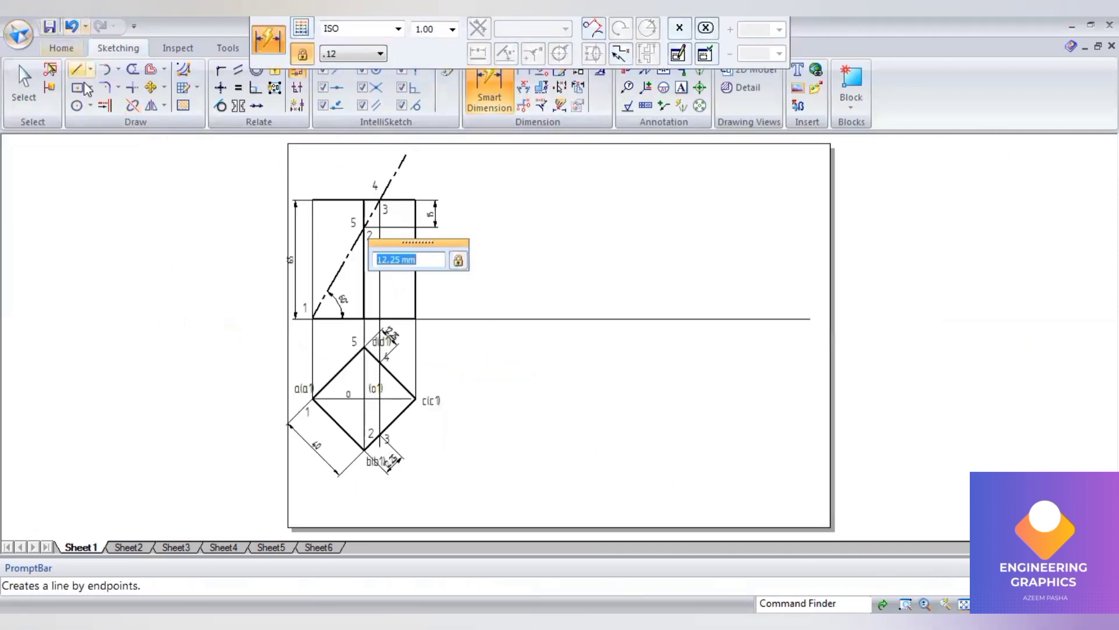
pyautogui.click(76, 70)
pyautogui.click(425, 33)
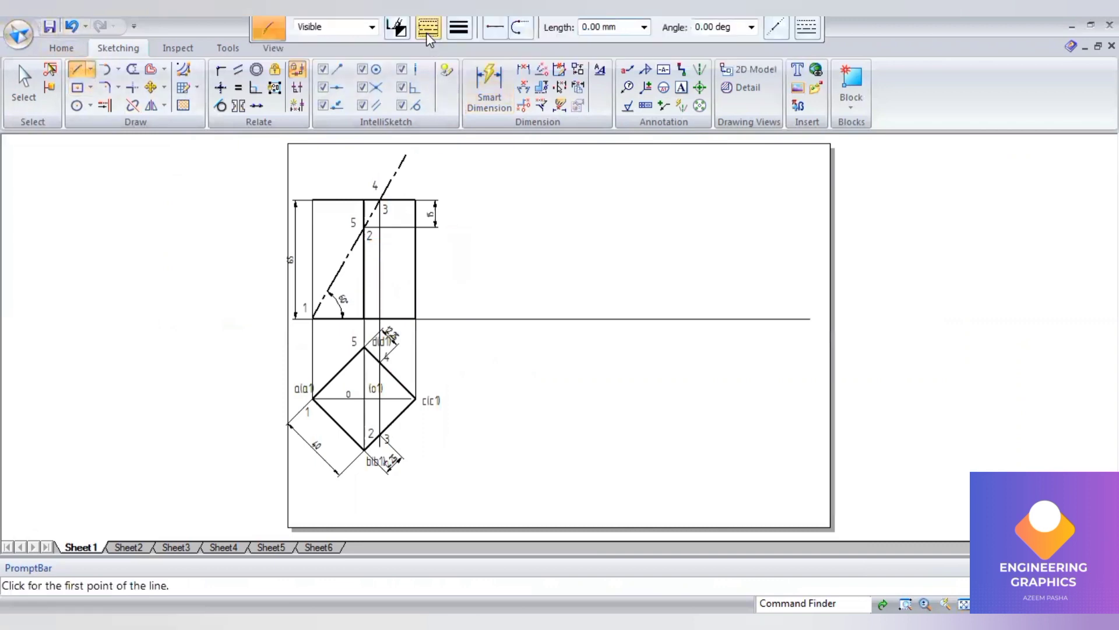
pyautogui.click(415, 200)
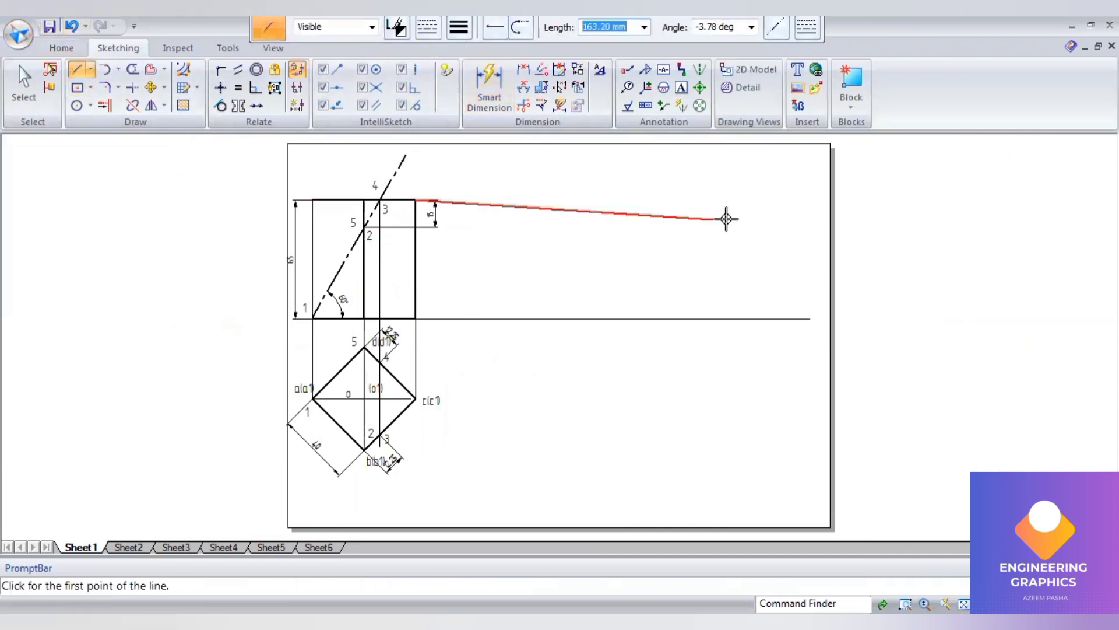
pyautogui.click(806, 200)
pyautogui.press('Escape')
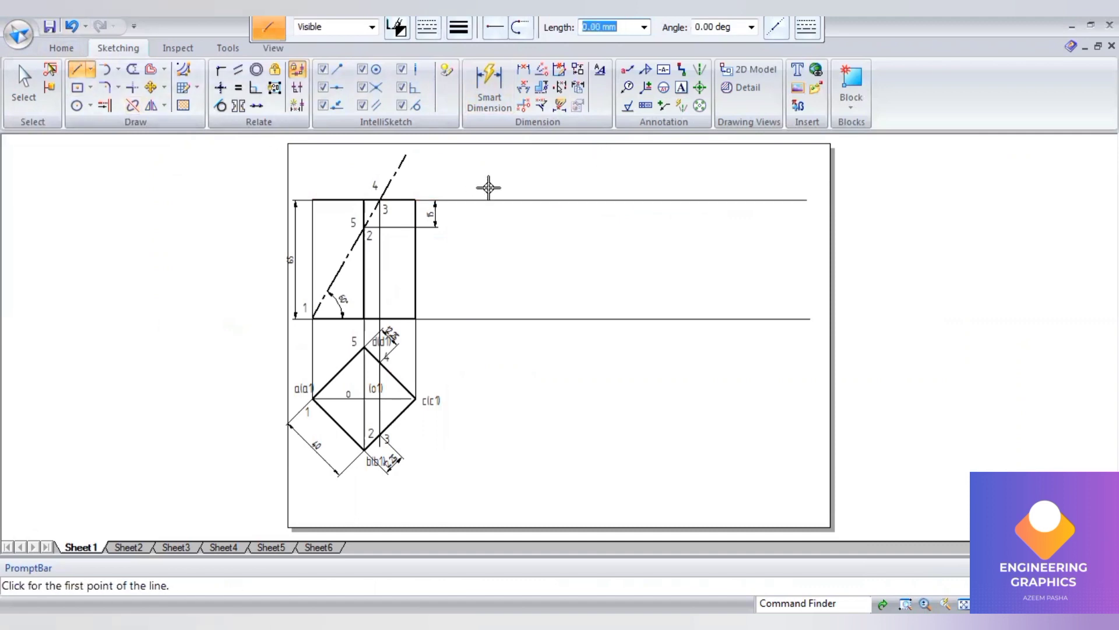
# Step: Draw the development's first vertical line, 65 mm long, between the two horizontal lines just right of the front view
pyautogui.click(469, 199)
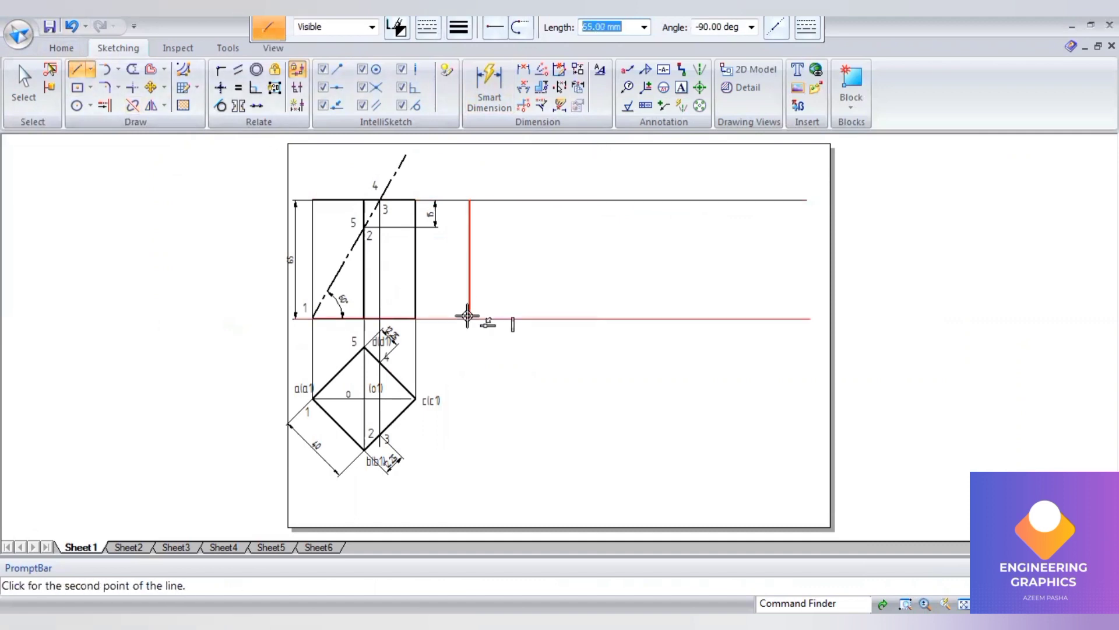
pyautogui.click(467, 316)
pyautogui.press('Escape')
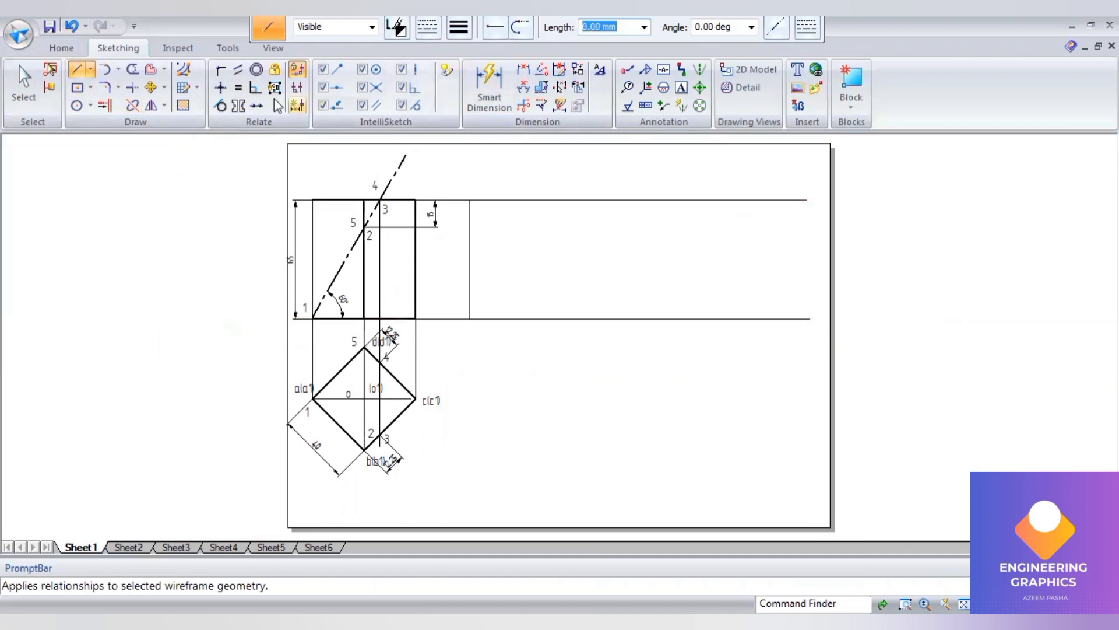
# Step: Offset the development's first vertical line to the right four times at 40 mm spacing
pyautogui.click(153, 74)
pyautogui.scroll(1, 357, 369)
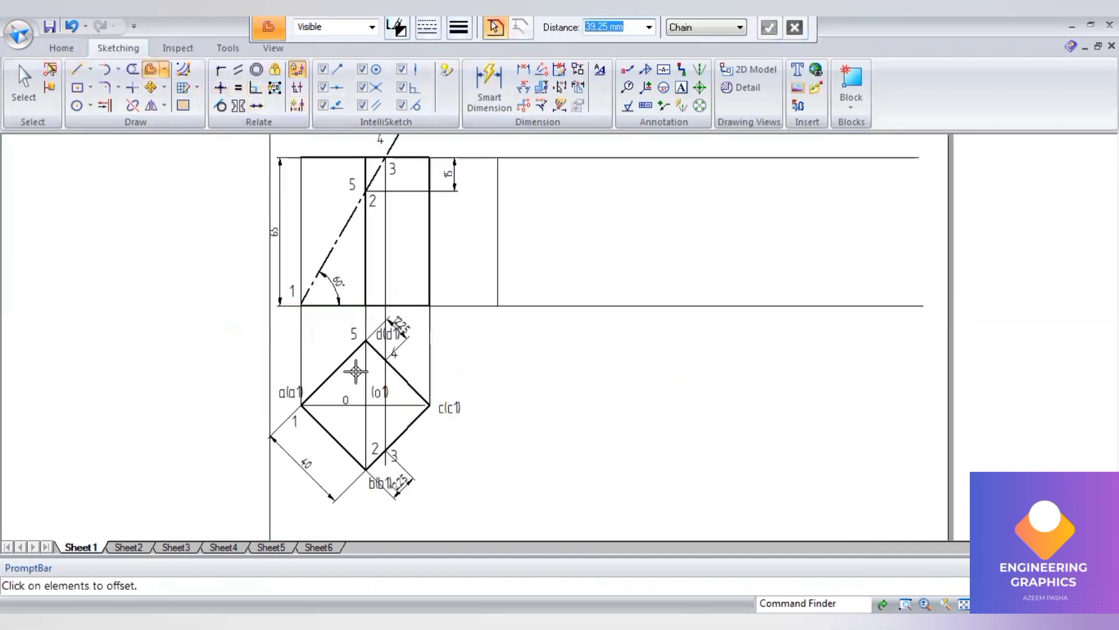
pyautogui.click(498, 225)
pyautogui.write('40')
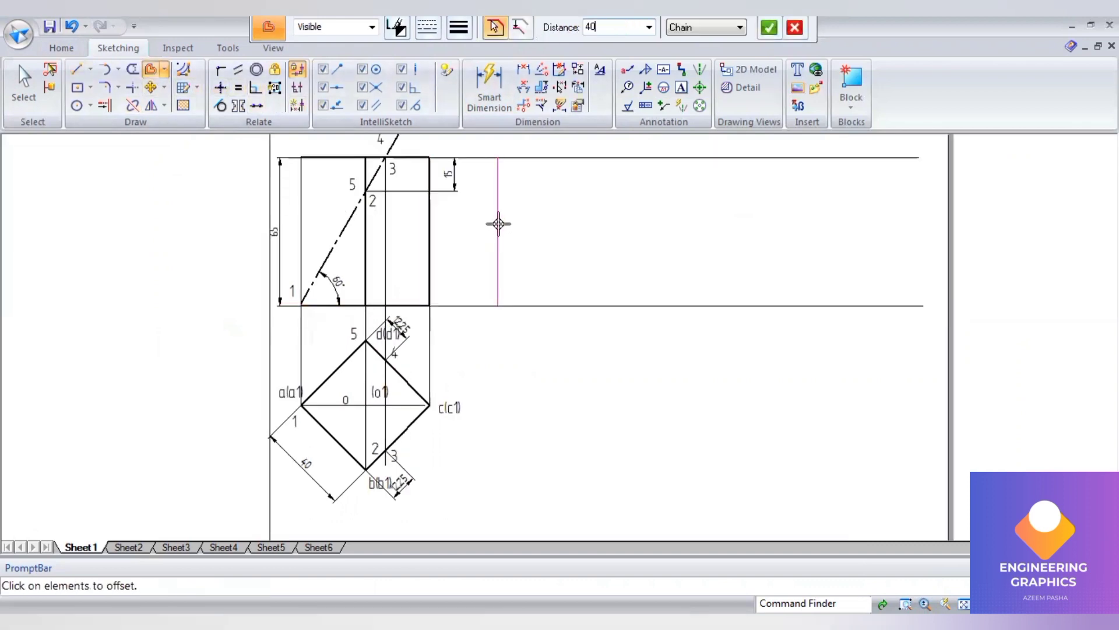
pyautogui.press('Return')
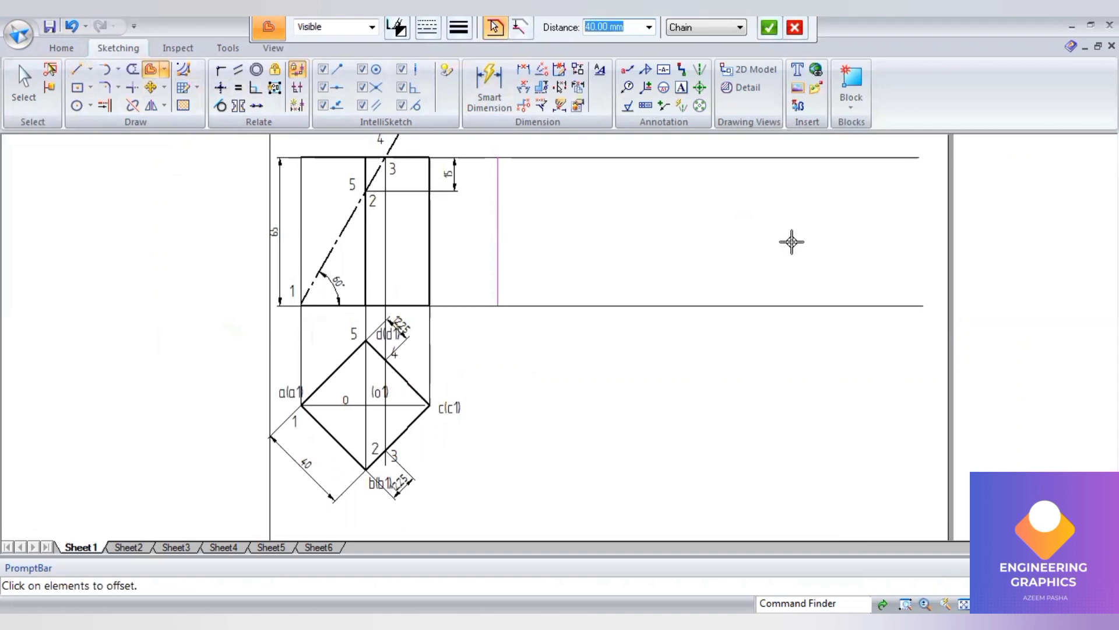
pyautogui.click(797, 309)
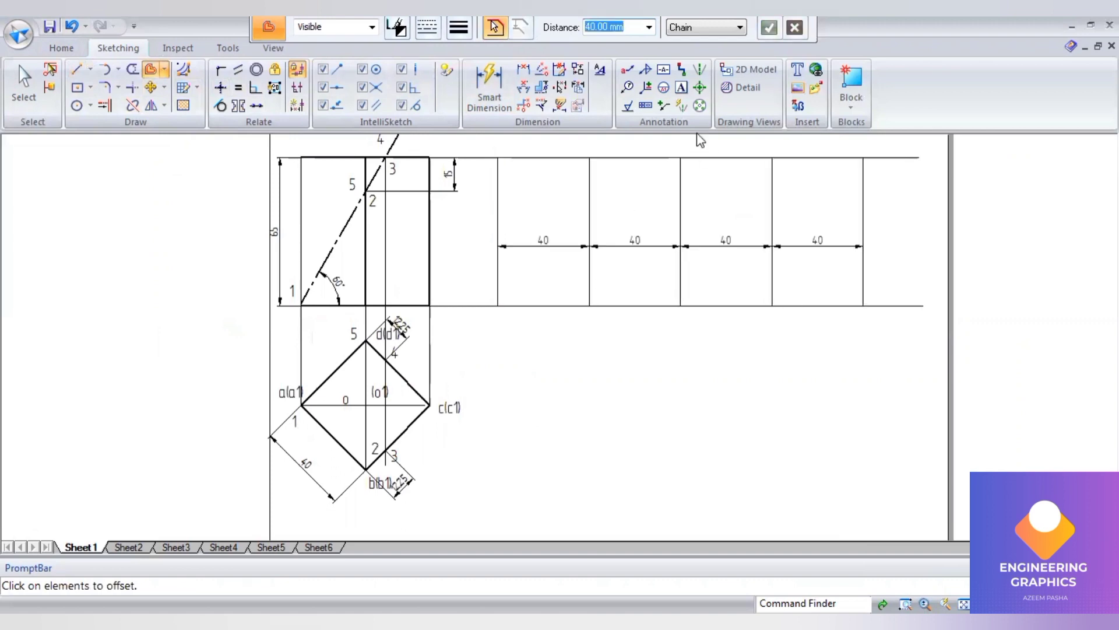
# Step: Label the development's vertical lines A, B, C, D and A below the base line, and mark point 1 beside the first line
pyautogui.click(682, 89)
pyautogui.click(497, 316)
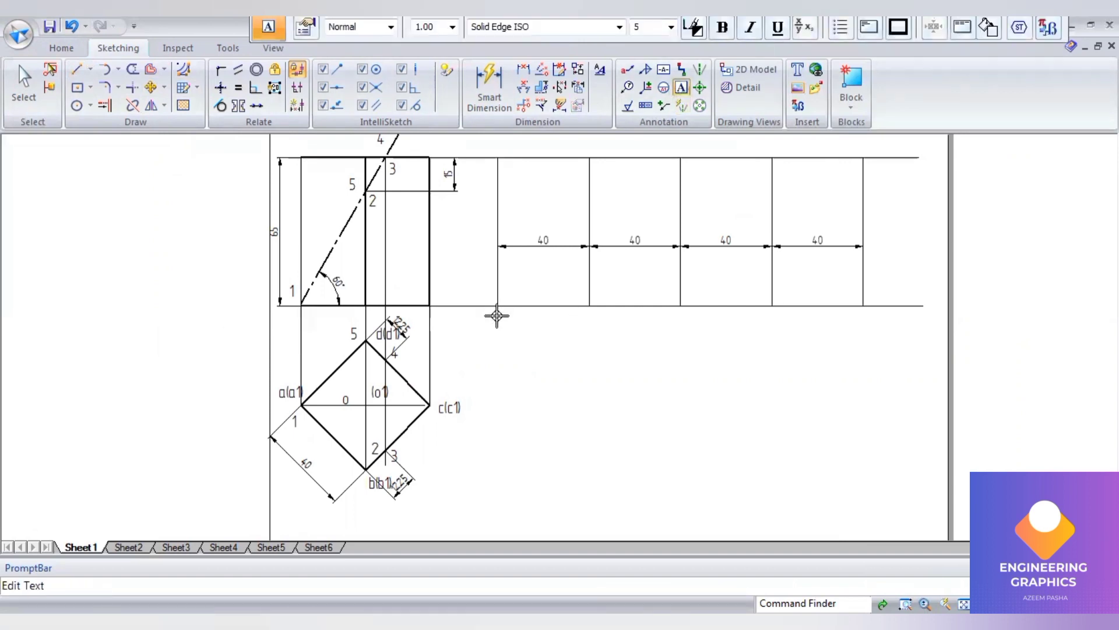
pyautogui.write('A')
pyautogui.click(585, 311)
pyautogui.write('B')
pyautogui.click(683, 313)
pyautogui.write('C')
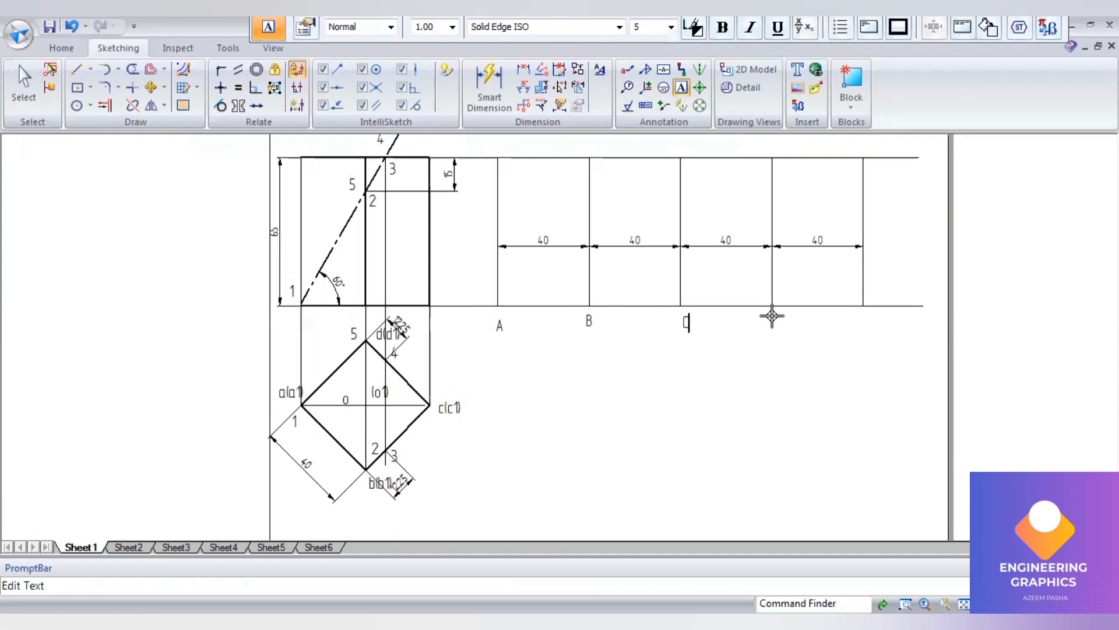
pyautogui.click(774, 315)
pyautogui.write('D')
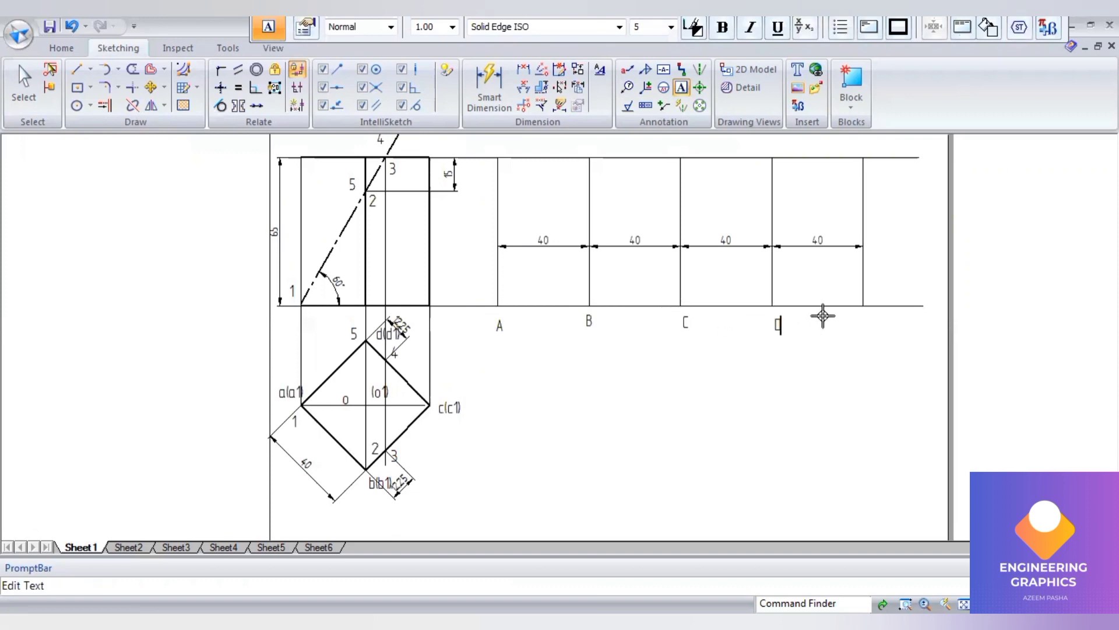
pyautogui.click(861, 313)
pyautogui.write('A')
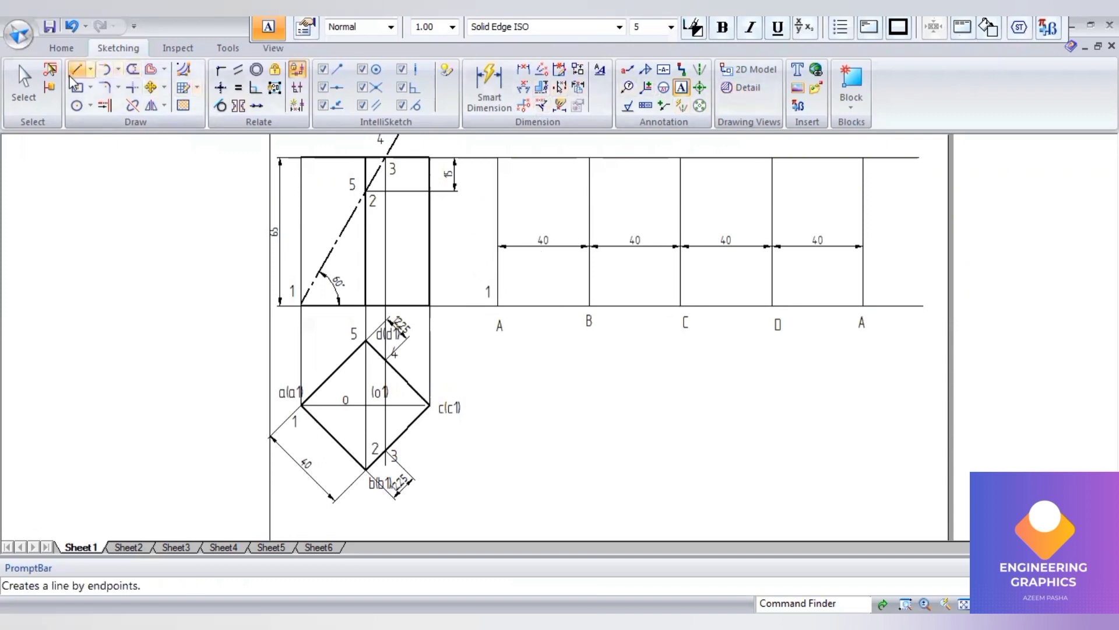
# Step: Draw a 0.13 mm wide horizontal projector from point 2 in the front view across to line D of the development
pyautogui.click(76, 69)
pyautogui.click(459, 27)
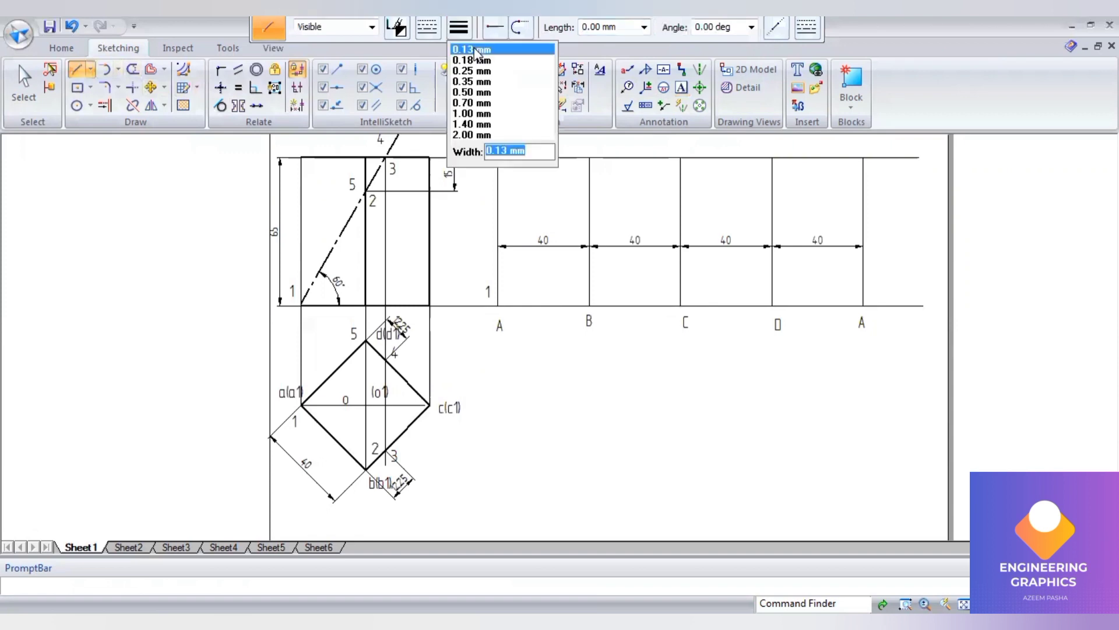
pyautogui.click(477, 51)
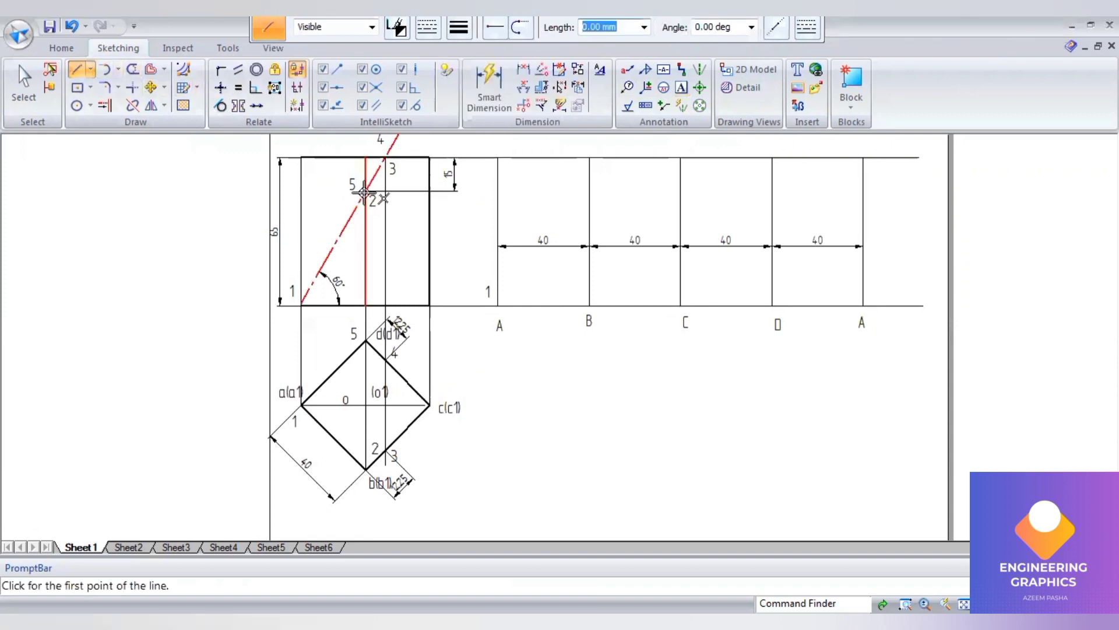
pyautogui.click(365, 190)
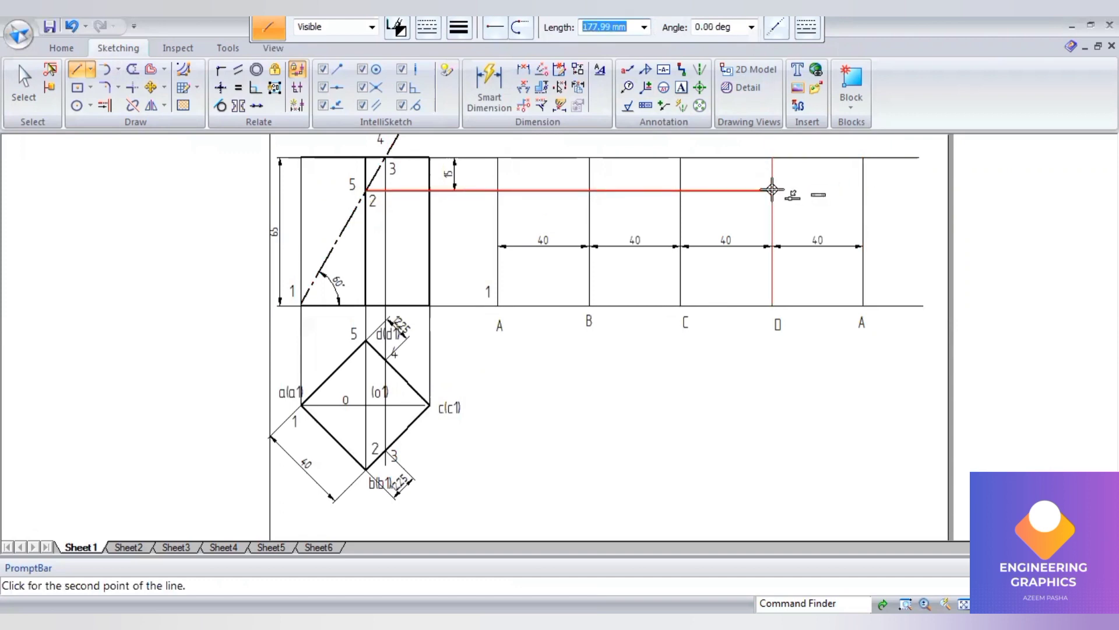
# Step: Label the projector's crossing with line B as 2 and its end on line D as 5
pyautogui.click(599, 174)
pyautogui.write('2')
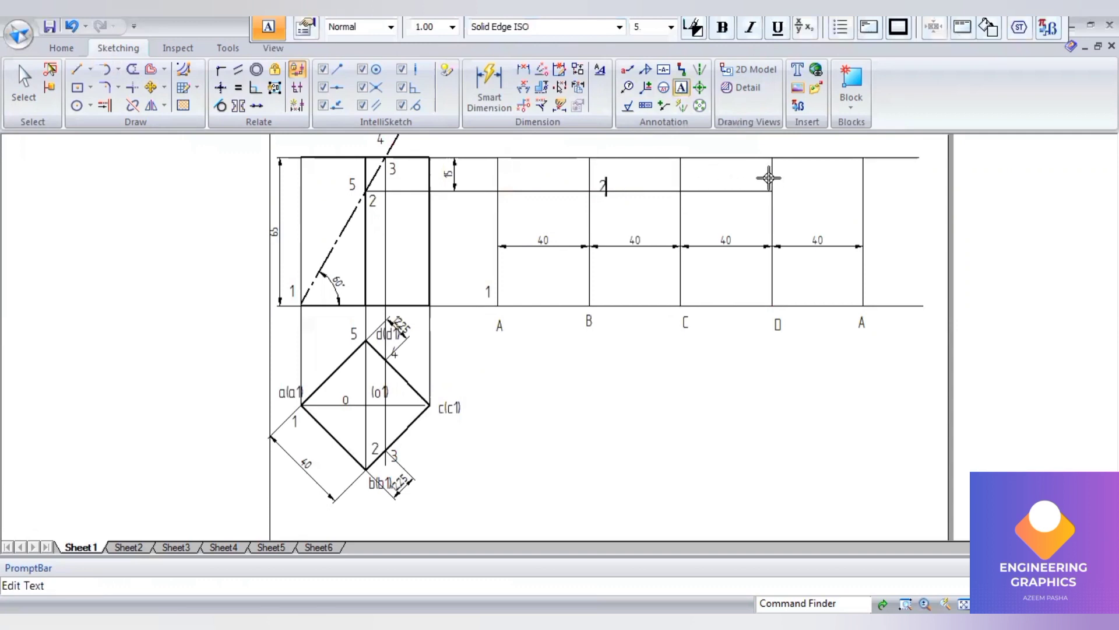
pyautogui.click(777, 177)
pyautogui.write('5')
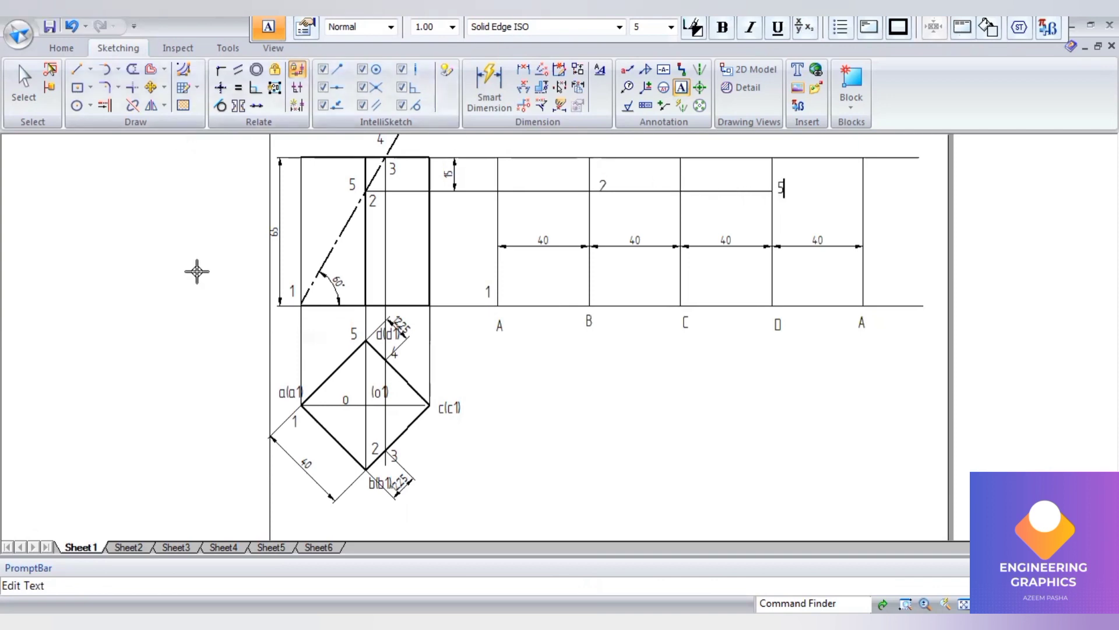
# Step: Draw a 12.25 mm radius arc centred on the upper end of line B, crossing the development's upper line between B and C
pyautogui.scroll(3, 402, 468)
pyautogui.scroll(-4, 400, 467)
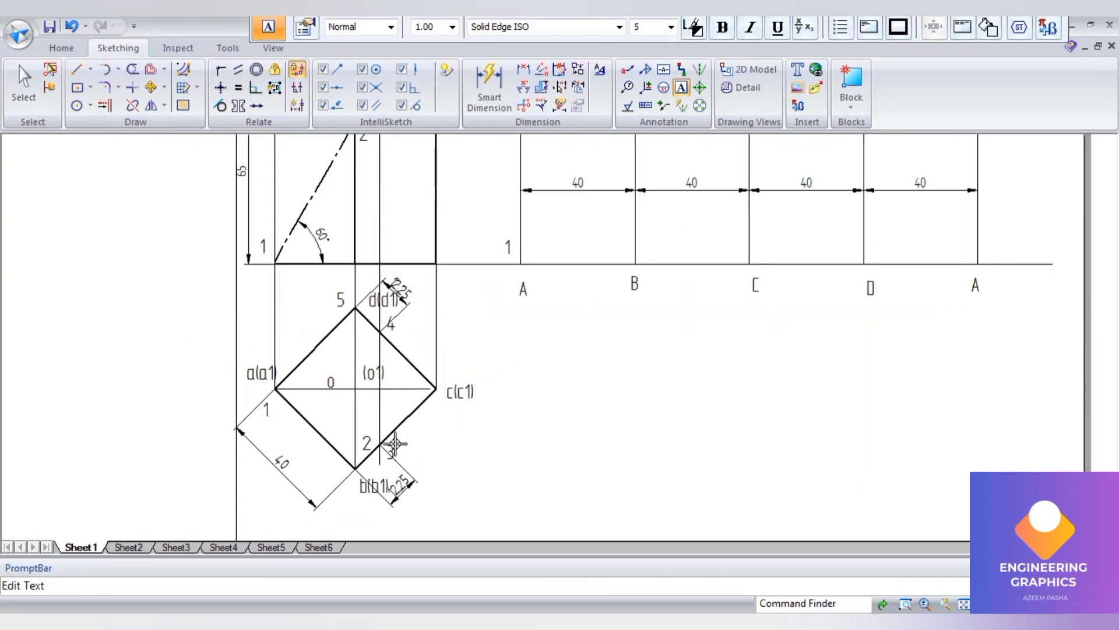
pyautogui.click(73, 73)
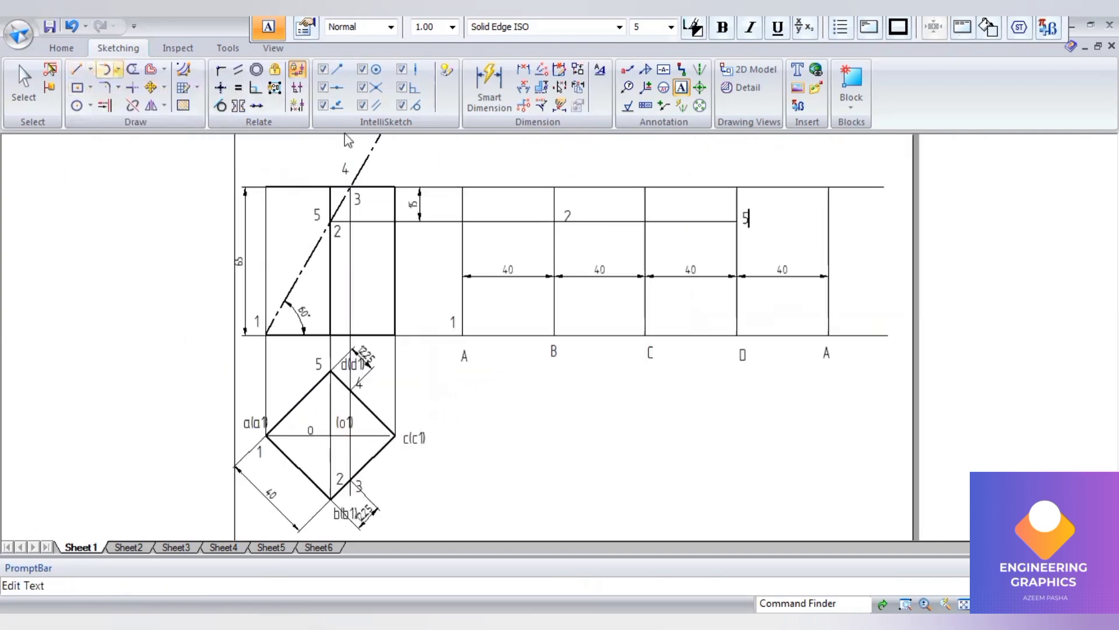
pyautogui.press('Escape')
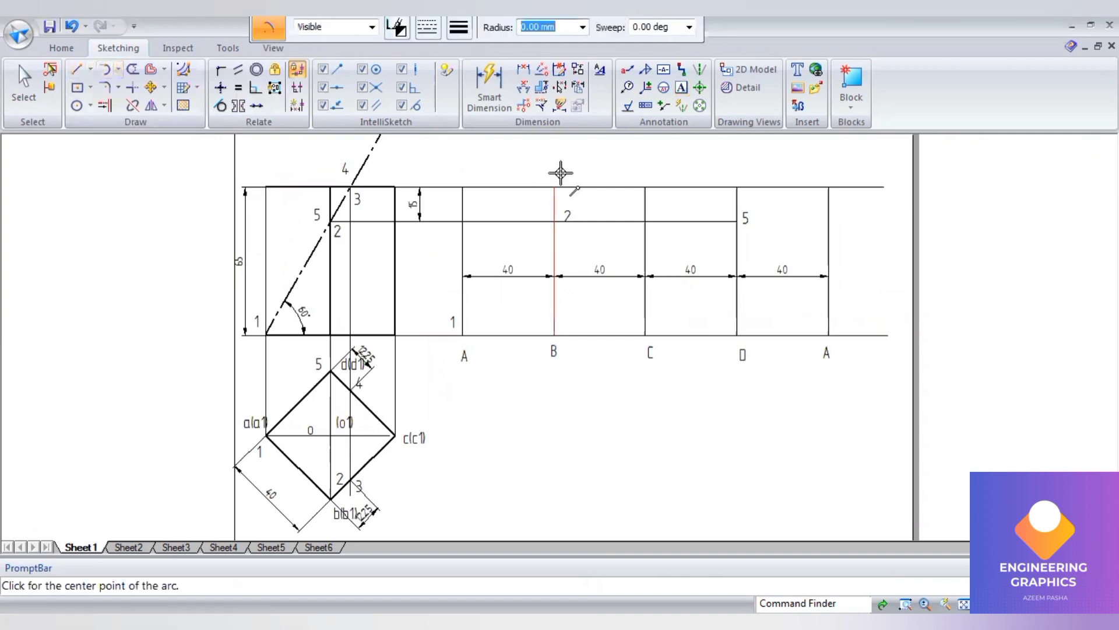
pyautogui.click(561, 173)
pyautogui.write('12.25')
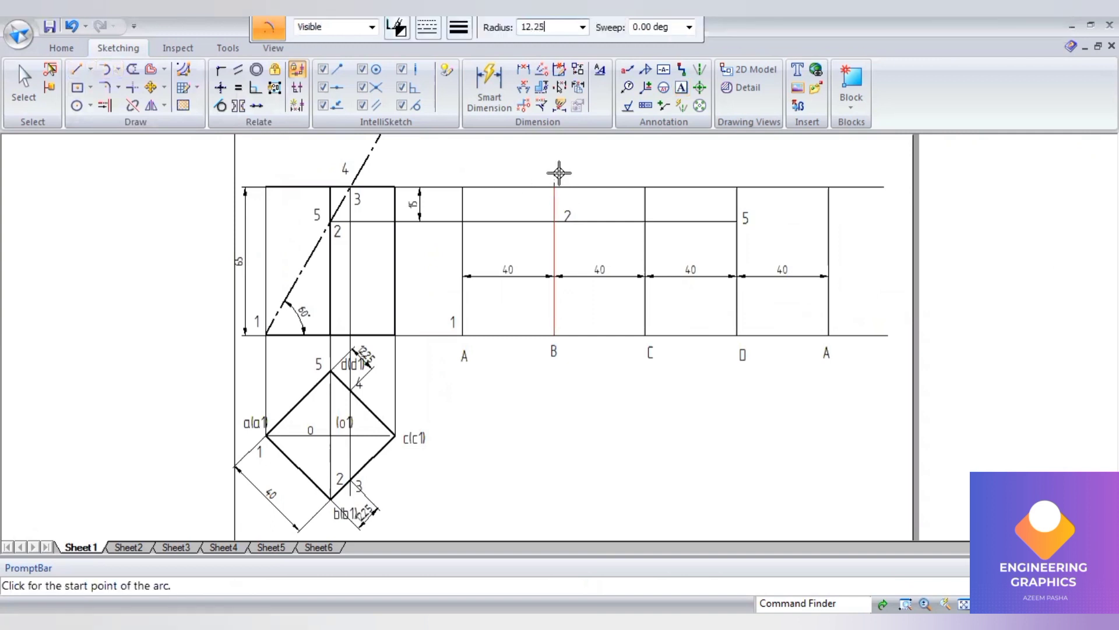
pyautogui.press('Tab')
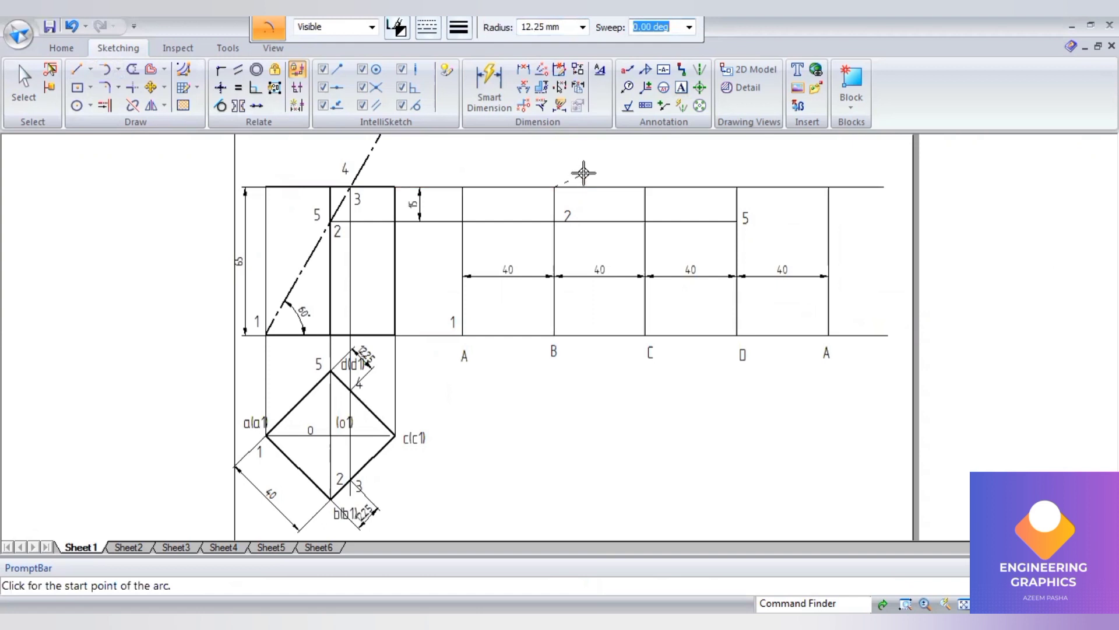
pyautogui.click(583, 174)
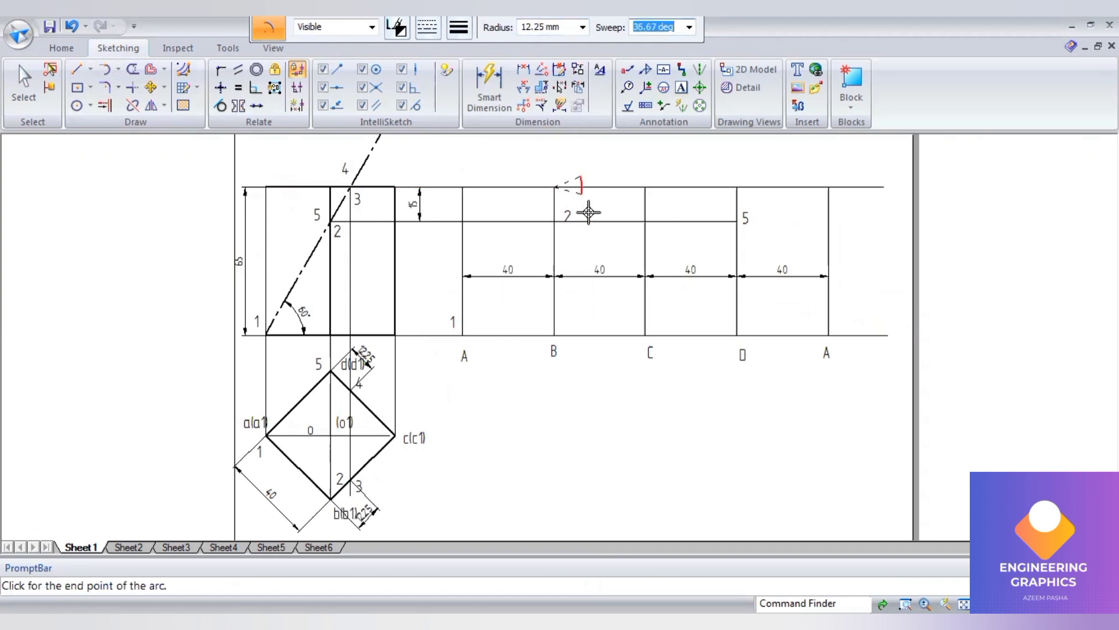
pyautogui.click(588, 213)
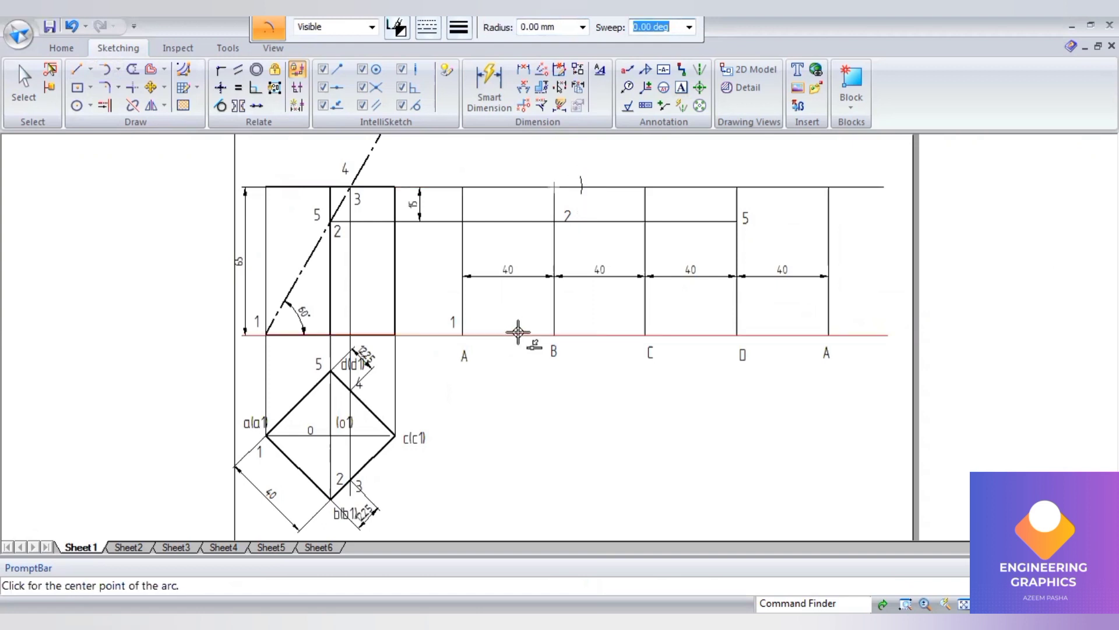
# Step: Draw a 12.25 mm radius arc centred on the upper end of line D, crossing the development's upper line between C and D
pyautogui.click(737, 187)
pyautogui.click(547, 29)
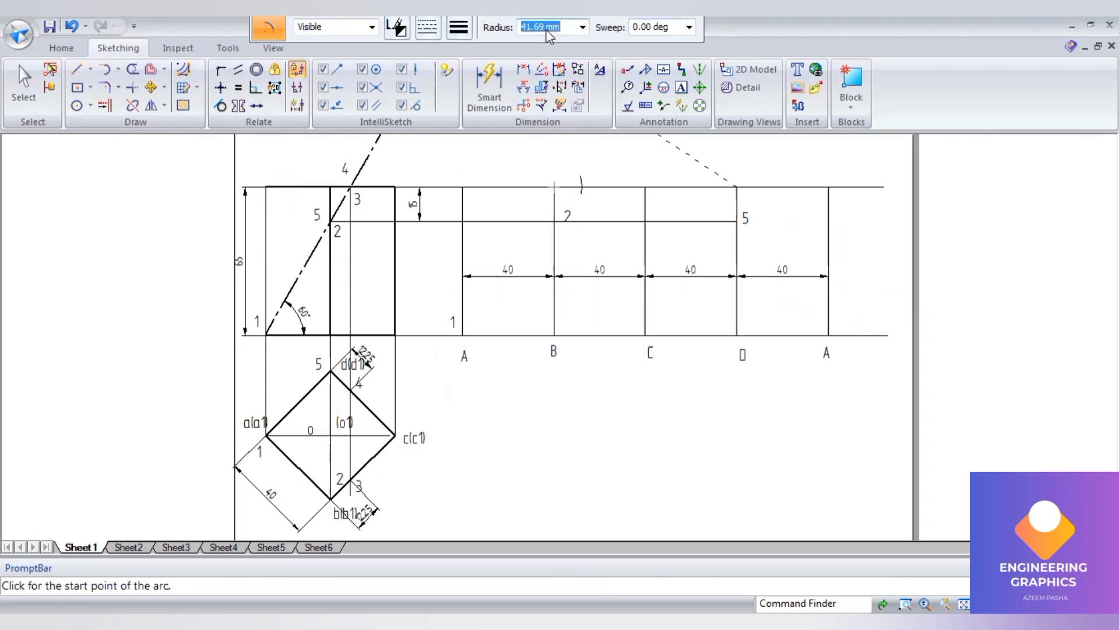
pyautogui.write('12.25')
pyautogui.press('Tab')
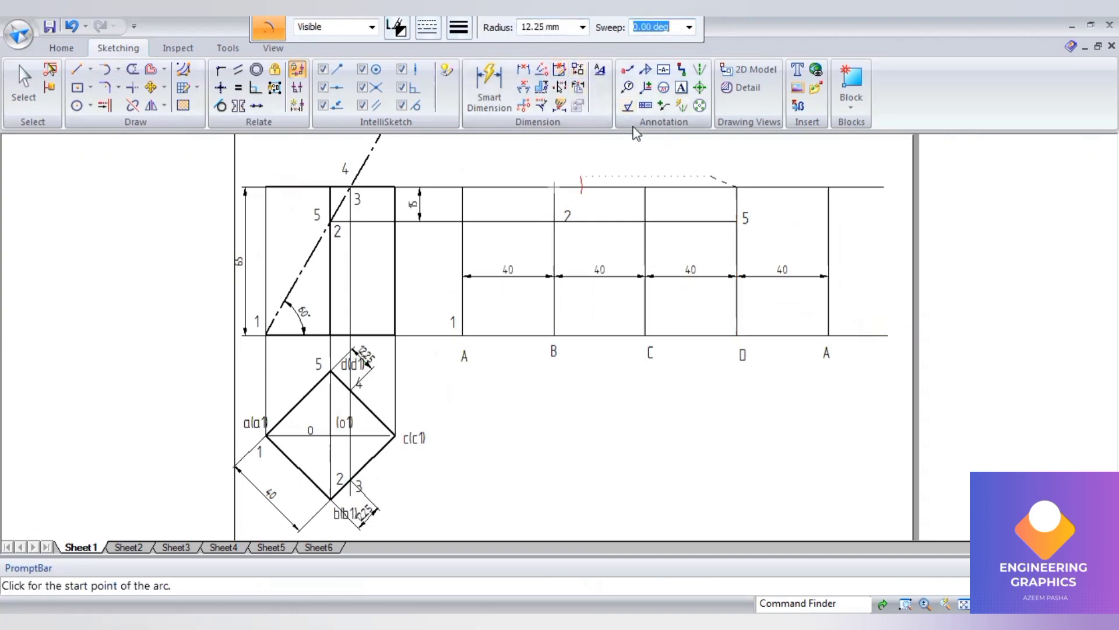
pyautogui.click(688, 197)
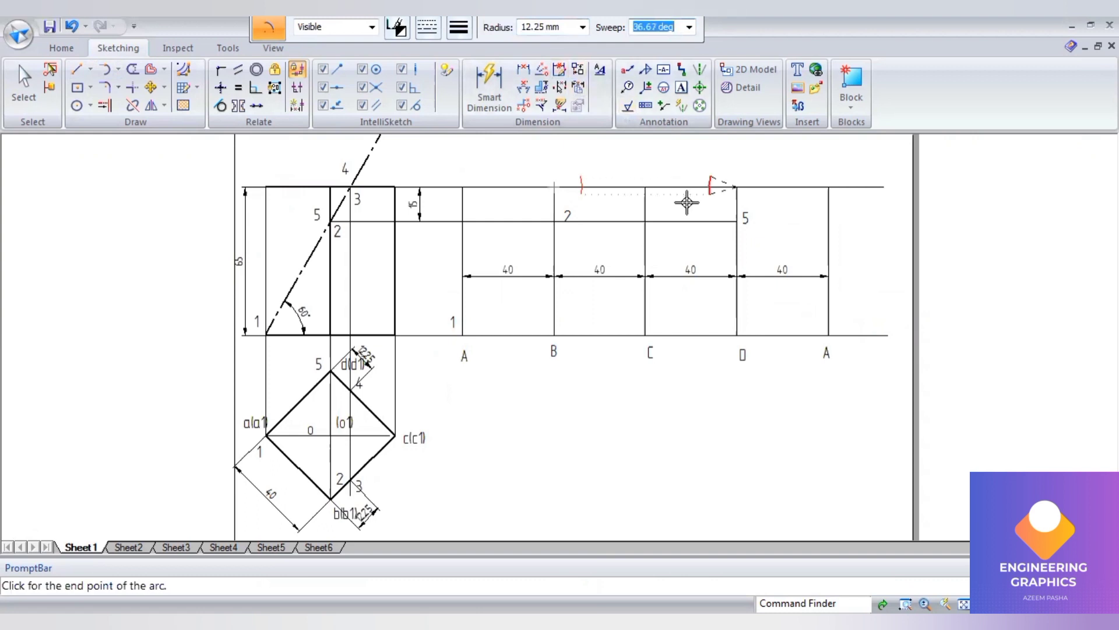
pyautogui.click(667, 173)
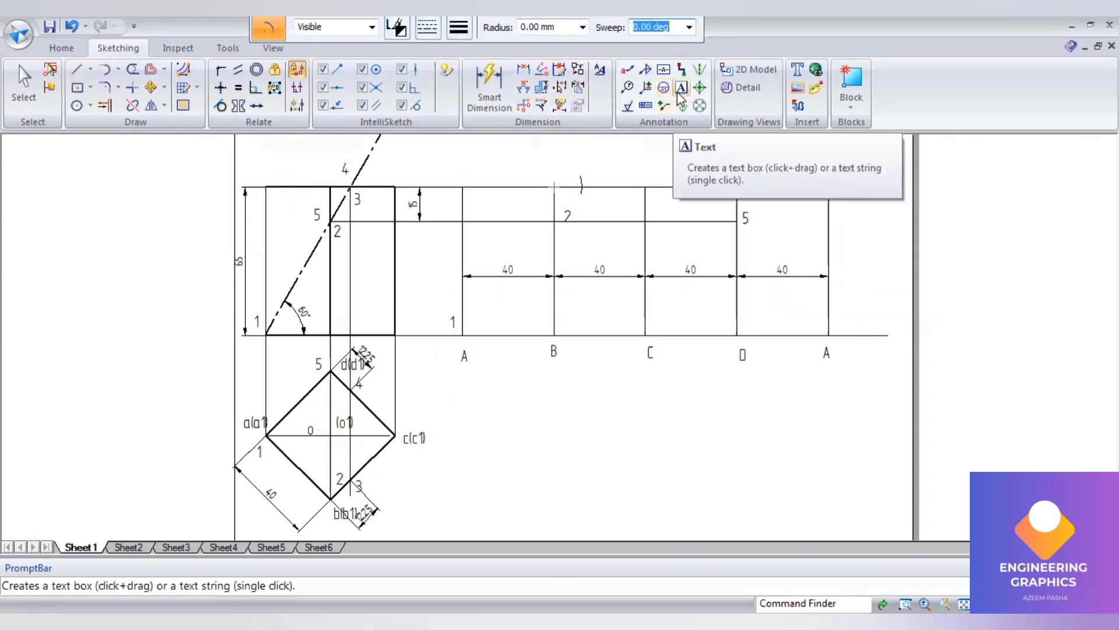
# Step: Label the arc near line B as 3 and the arc near line D as 5
pyautogui.click(680, 90)
pyautogui.click(590, 156)
pyautogui.write('3')
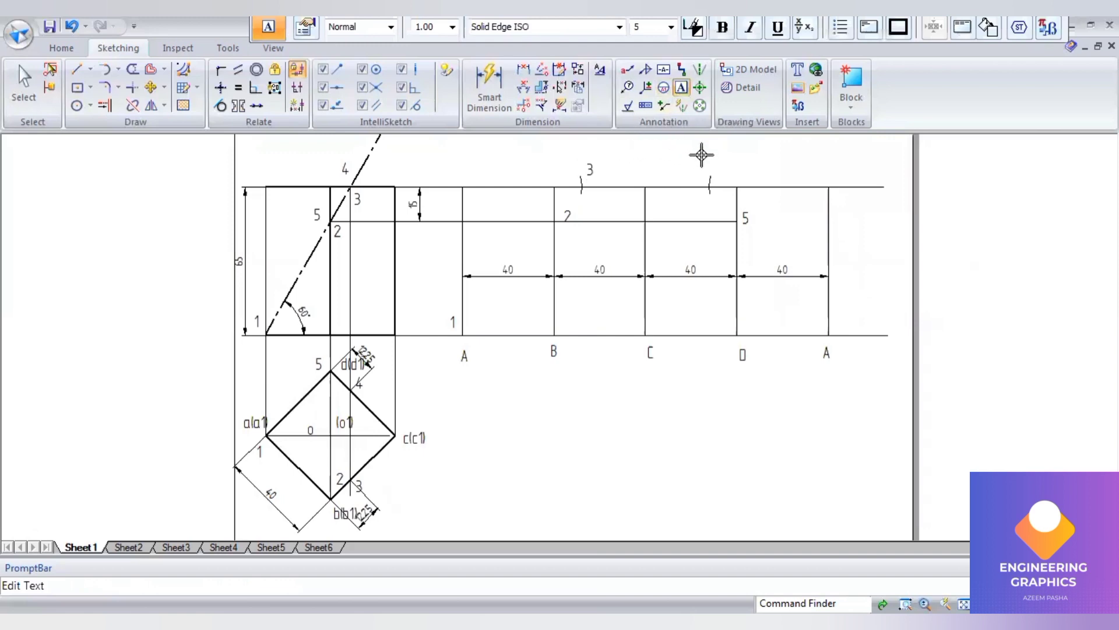
pyautogui.click(703, 158)
pyautogui.write('5')
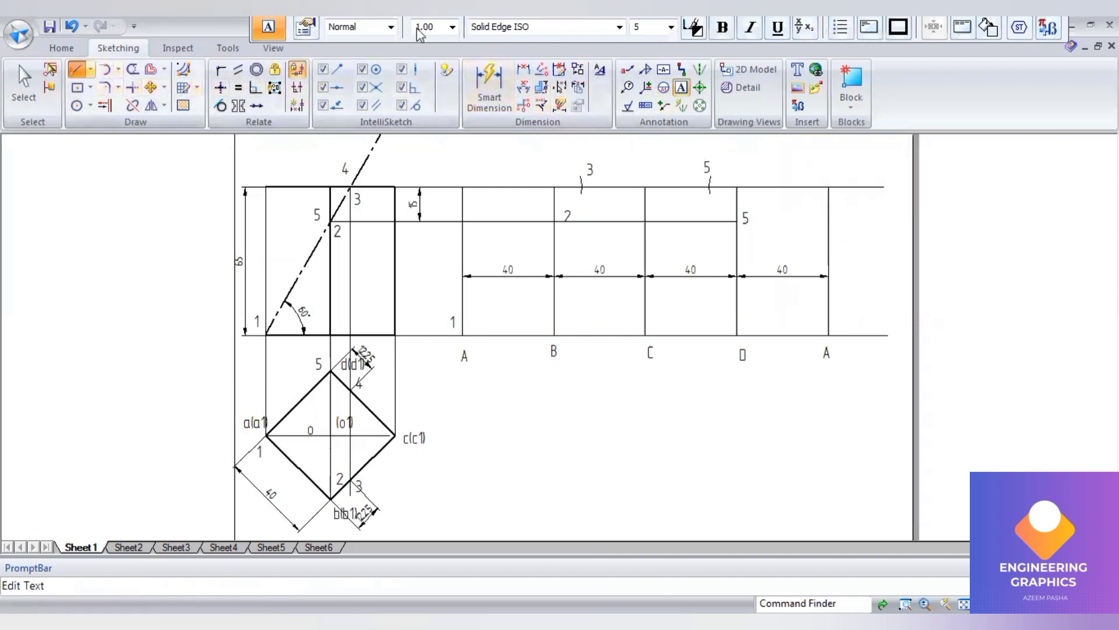
# Step: Draw the development's cut edge with 0.50 mm wide lines from point 1 through point 2 to point 3 on the upper line
pyautogui.click(457, 29)
pyautogui.click(485, 89)
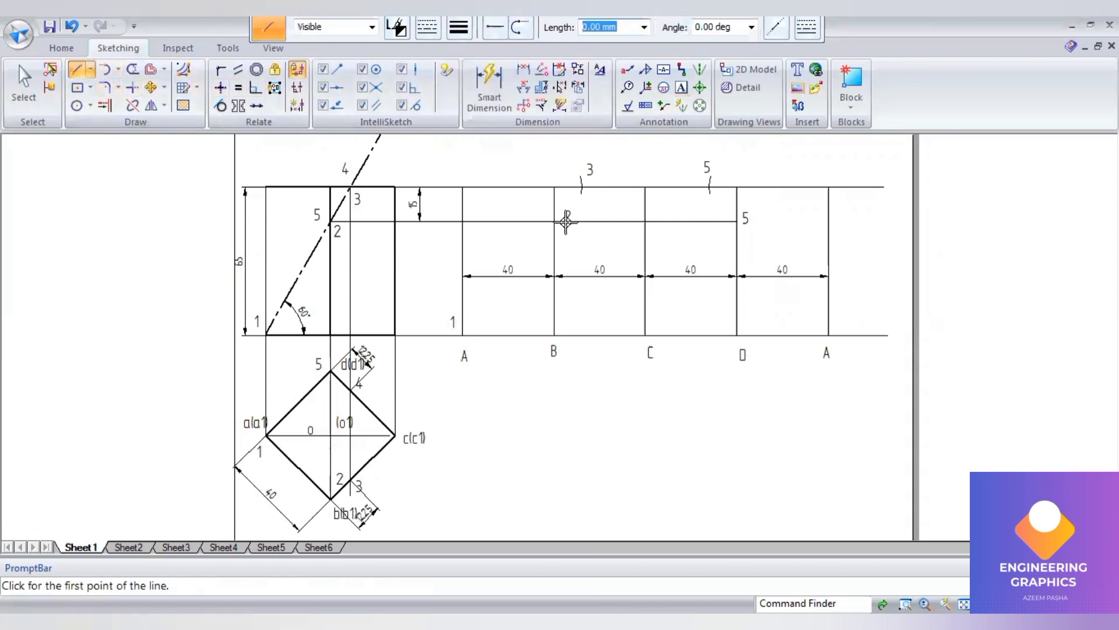
pyautogui.click(463, 334)
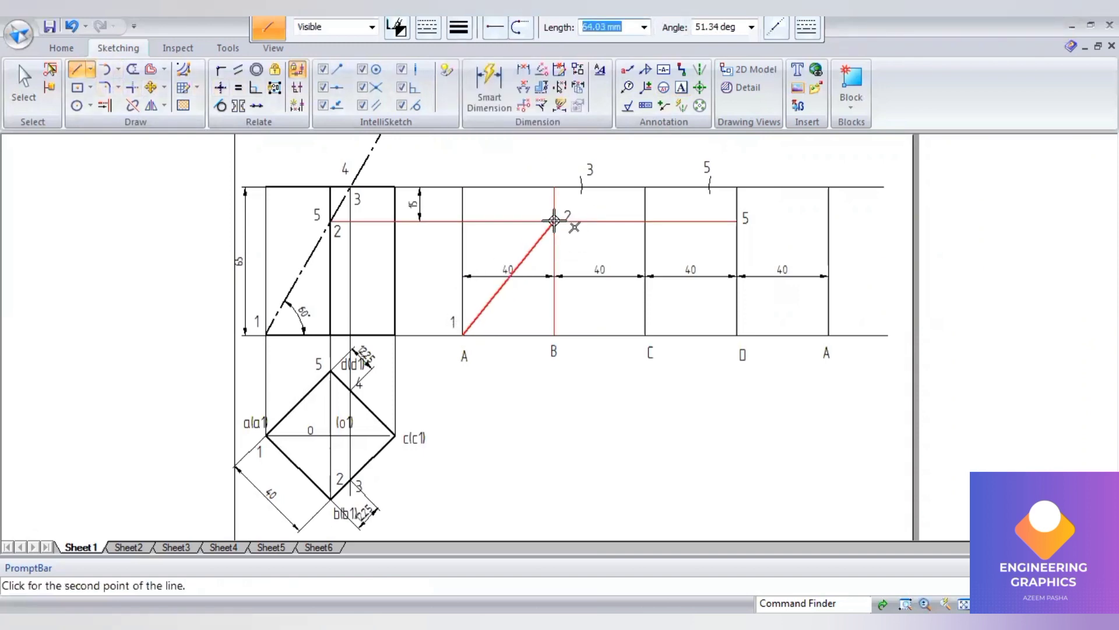
pyautogui.click(553, 220)
pyautogui.scroll(3, 583, 182)
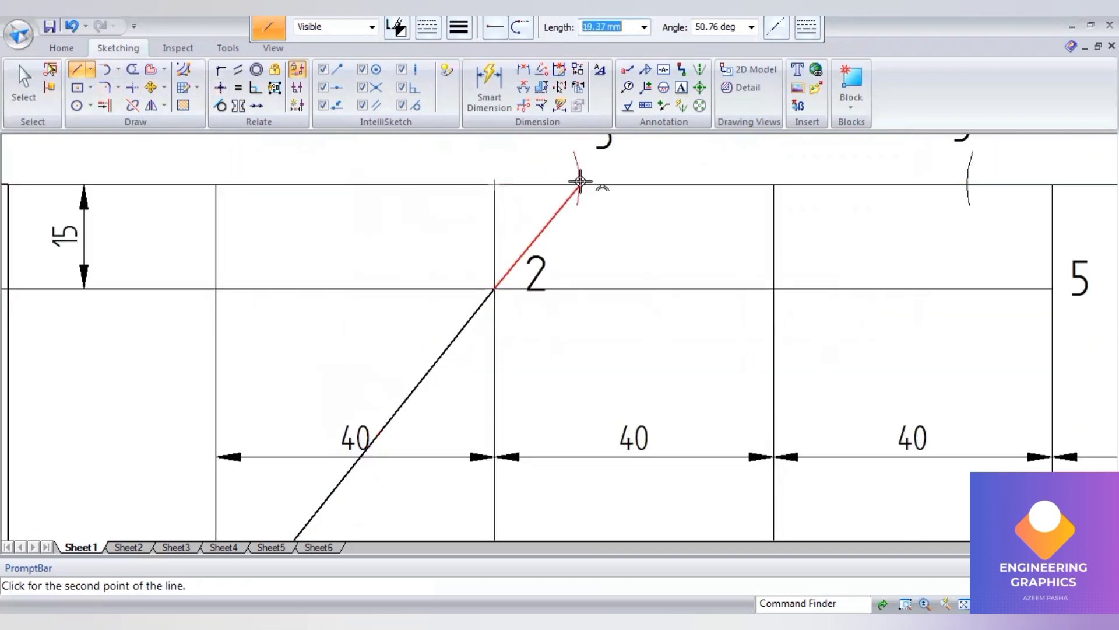
pyautogui.scroll(2, 578, 182)
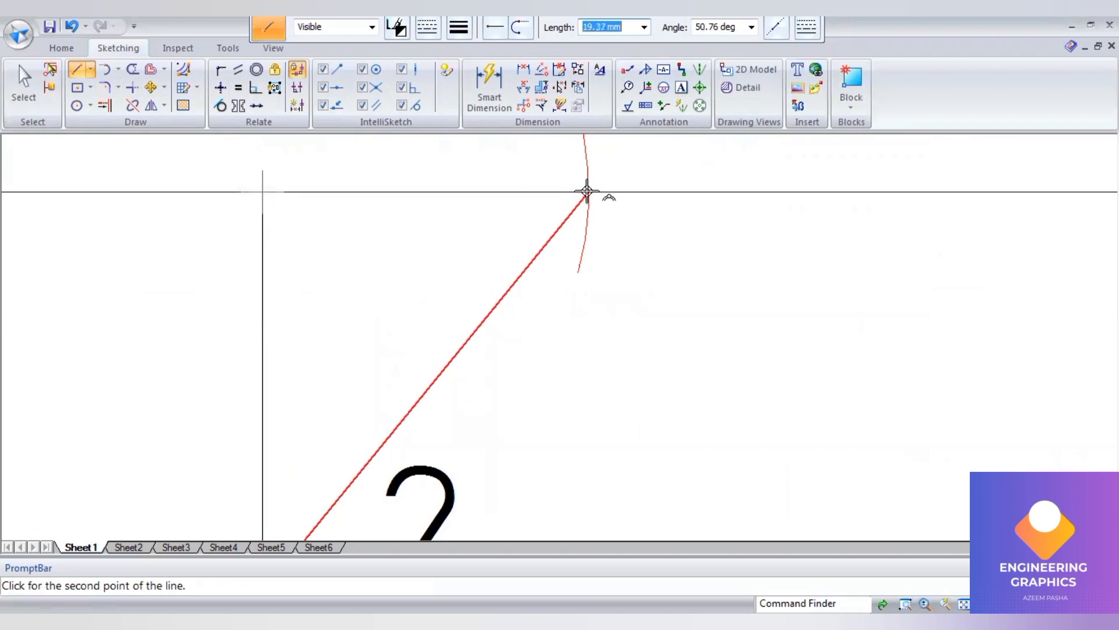
pyautogui.scroll(2, 589, 191)
pyautogui.click(592, 191)
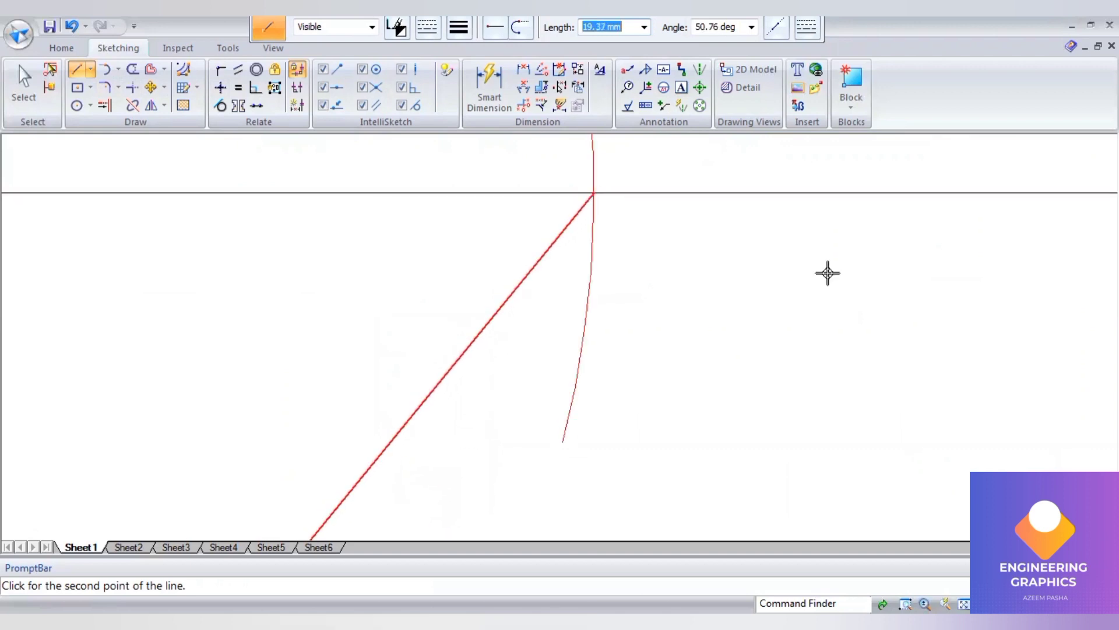
pyautogui.click(828, 273)
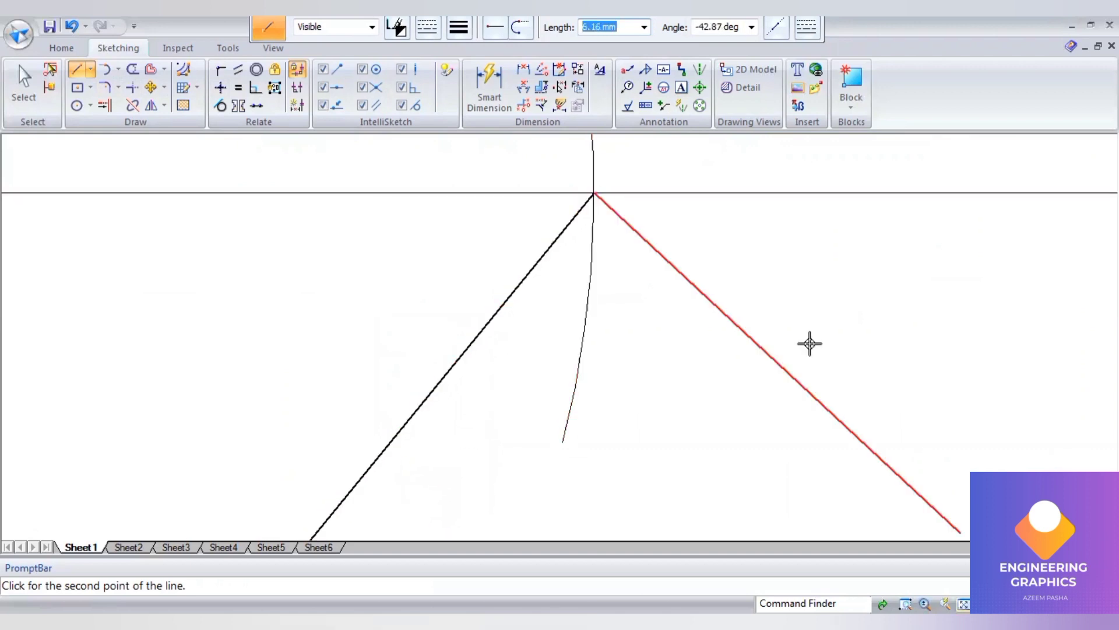
# Step: Continue the outline from point 3 to the second arc mark, point 5 on line D and the last A, and close it along the base
pyautogui.scroll(-3, 640, 177)
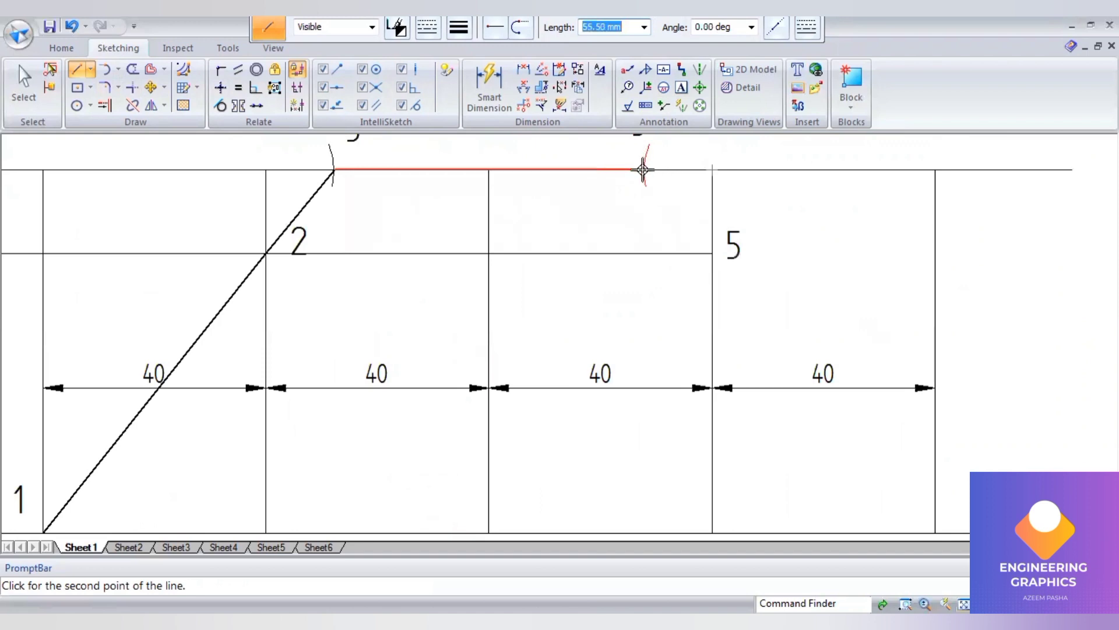
pyautogui.click(643, 170)
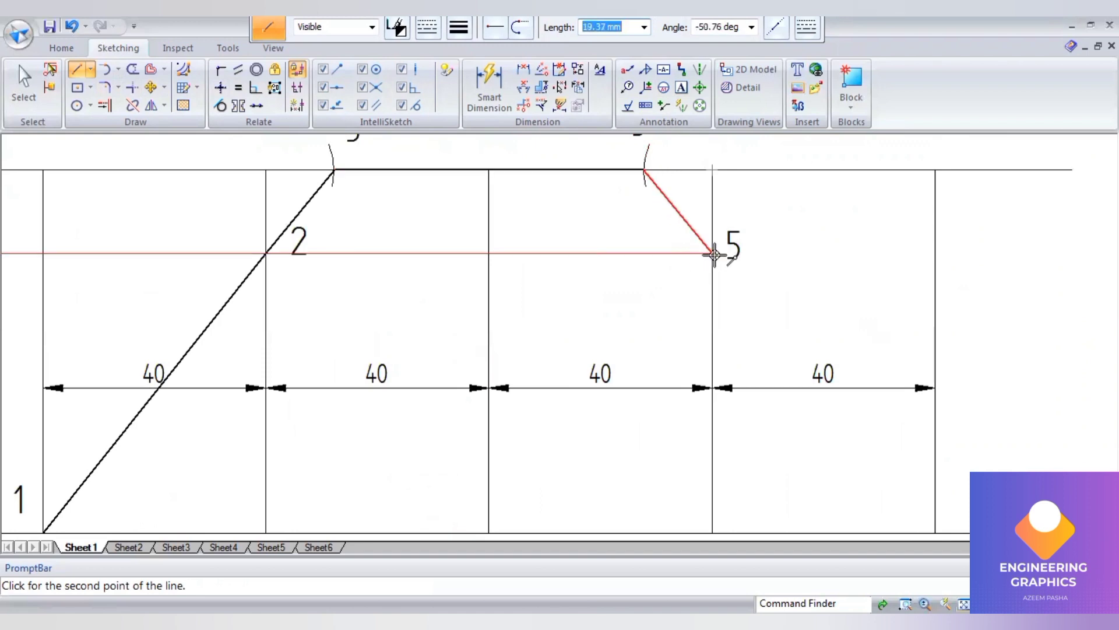
pyautogui.click(713, 253)
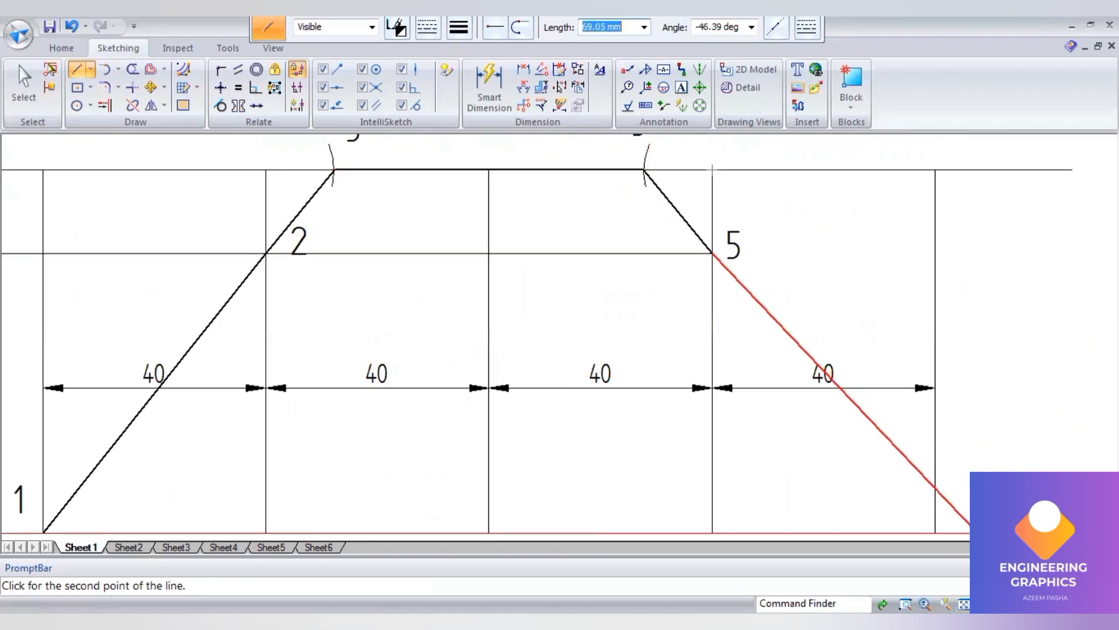
pyautogui.scroll(-3, 775, 414)
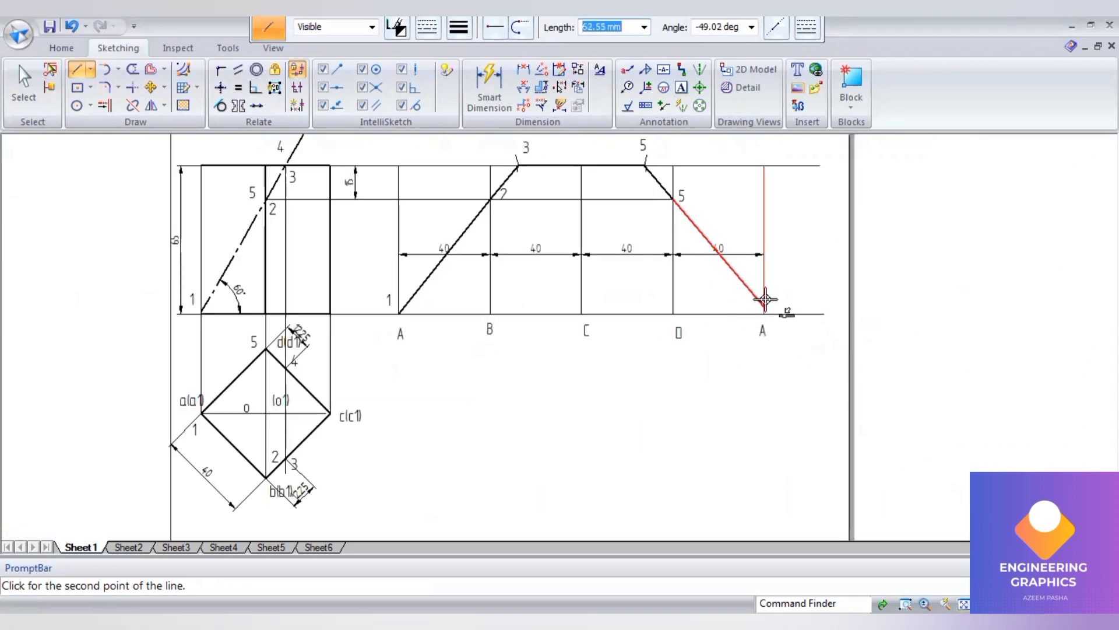
pyautogui.click(764, 314)
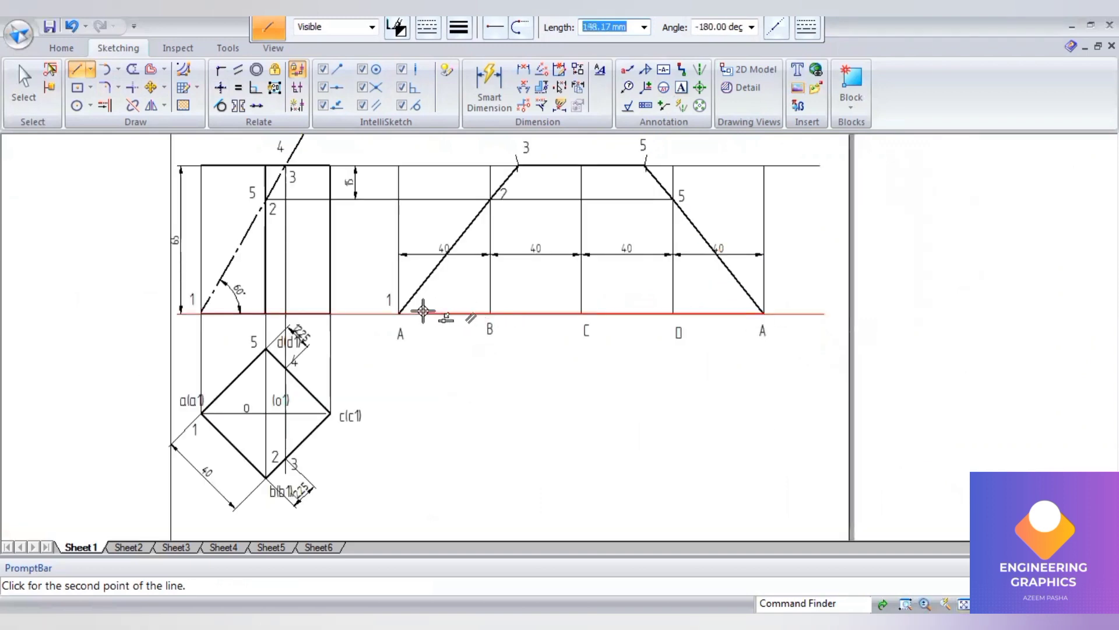
pyautogui.click(400, 314)
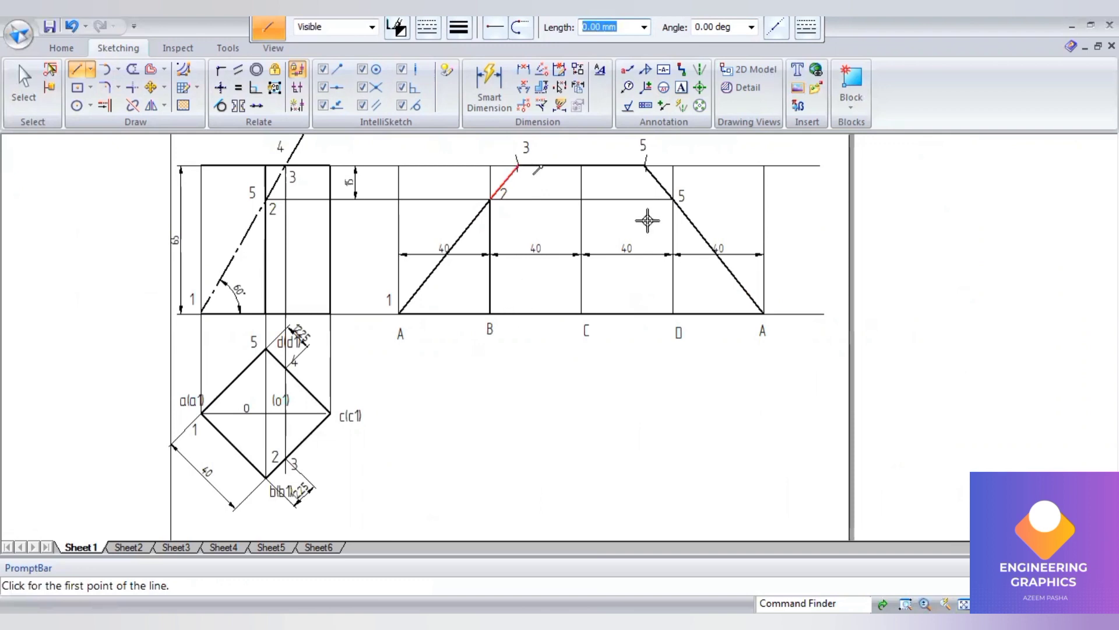
# Step: Draw vertical lines from points 2 and 3, the second arc mark and point 5 on line D down to the development's base line
pyautogui.click(644, 168)
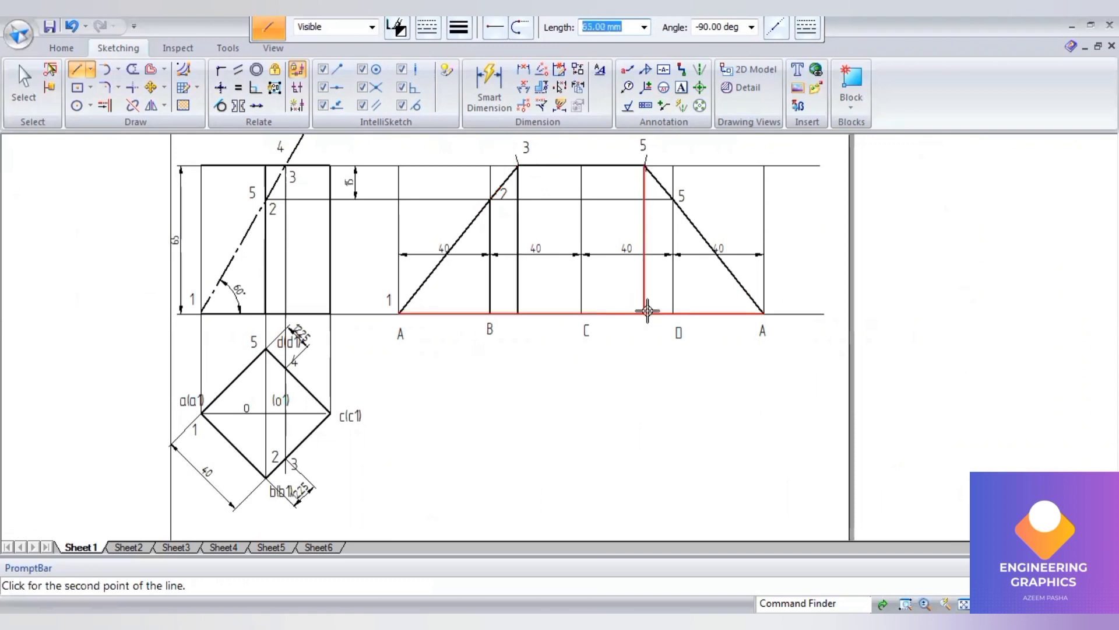
pyautogui.click(671, 199)
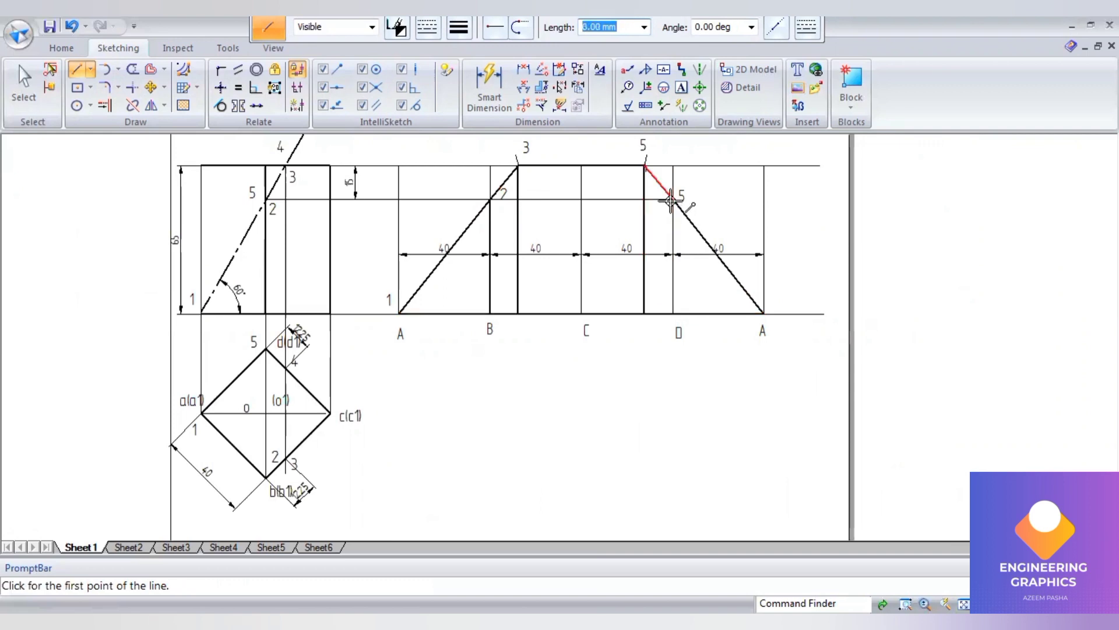
pyautogui.click(674, 314)
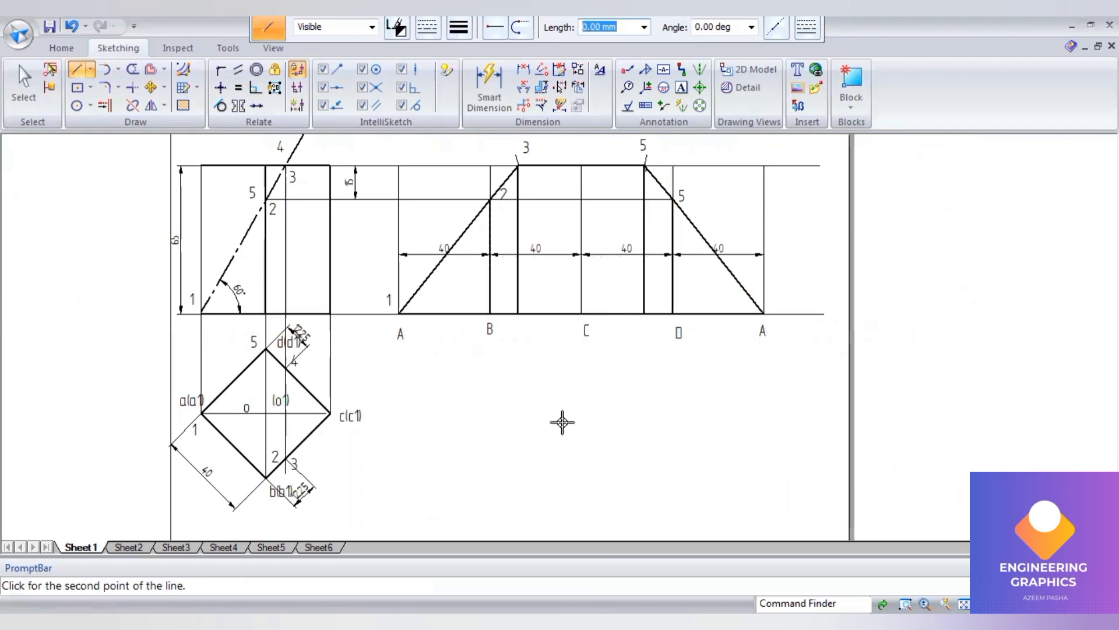
pyautogui.rightClick(587, 448)
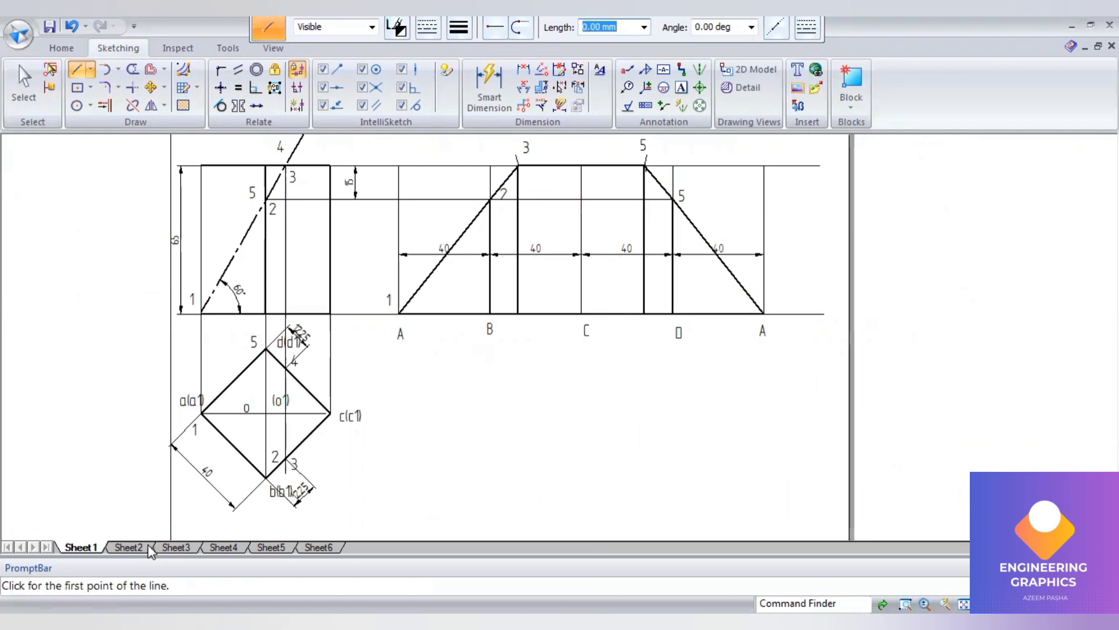
# Step: Read problem 5 in the question bank PDF in Adobe Acrobat Reader and draw a 0.25 mm wide horizontal line about 289 mm long across Sheet2
pyautogui.hotkey('alt', 'Tab')
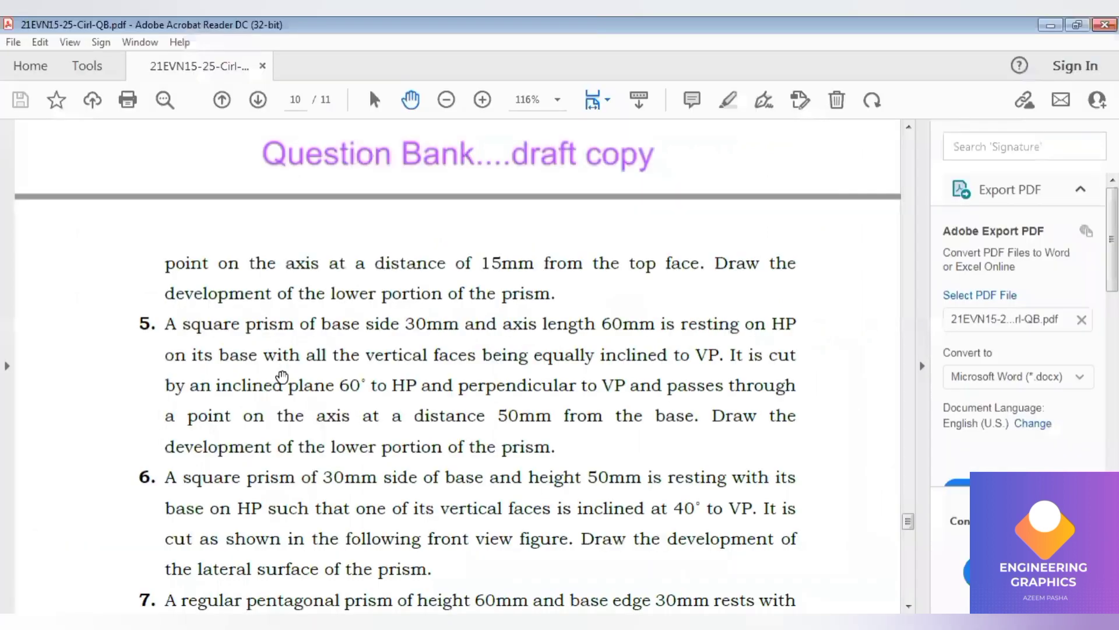
pyautogui.scroll(-1, 440, 300)
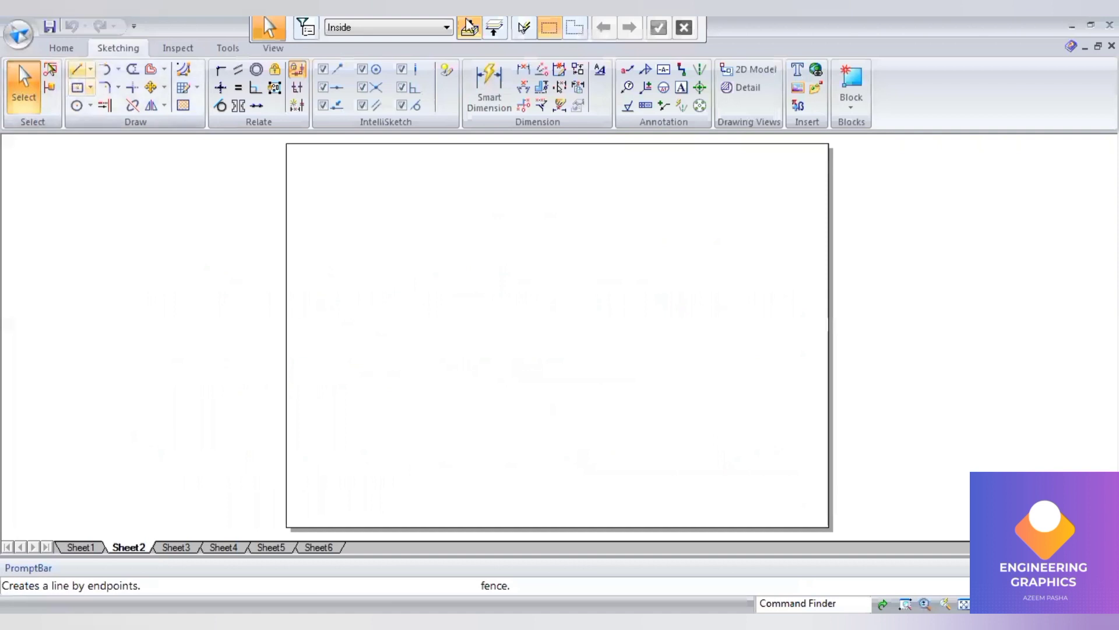
pyautogui.click(461, 28)
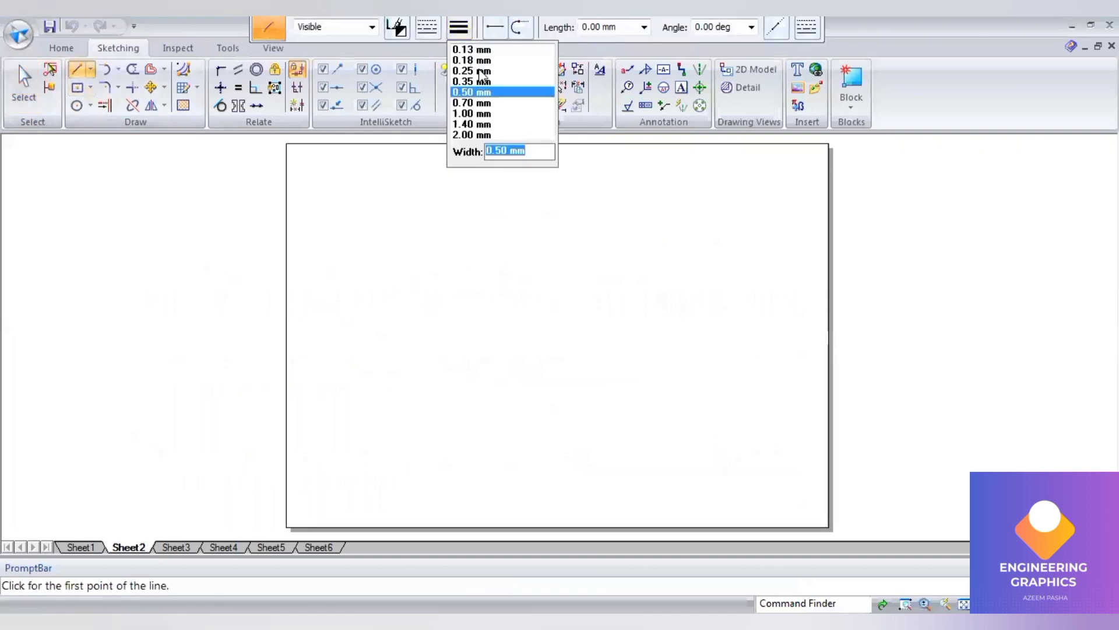
pyautogui.click(480, 71)
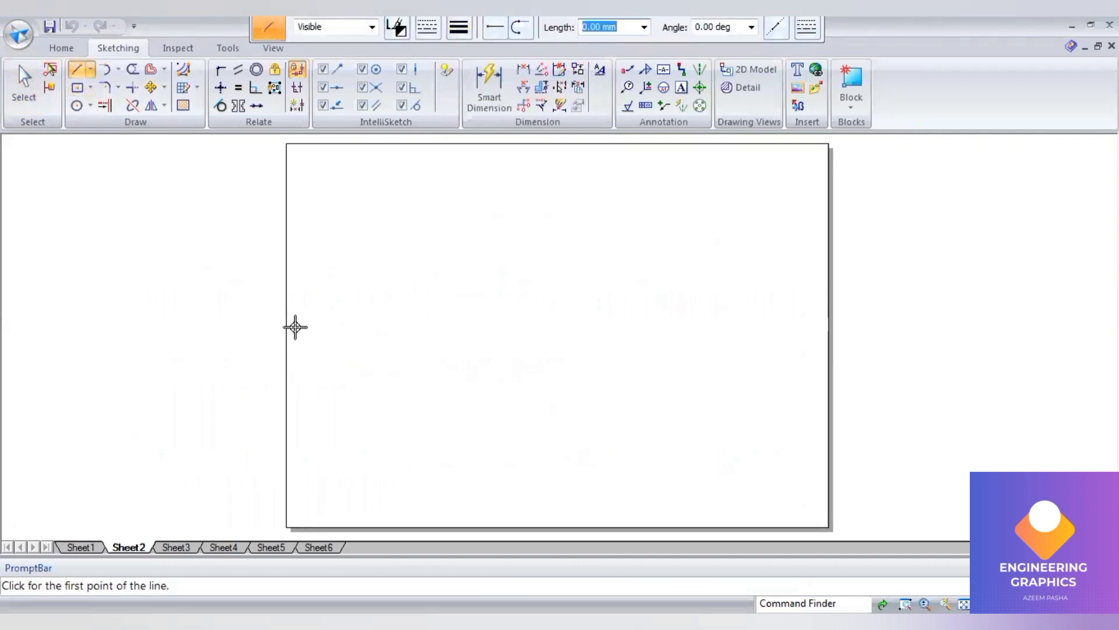
pyautogui.click(295, 327)
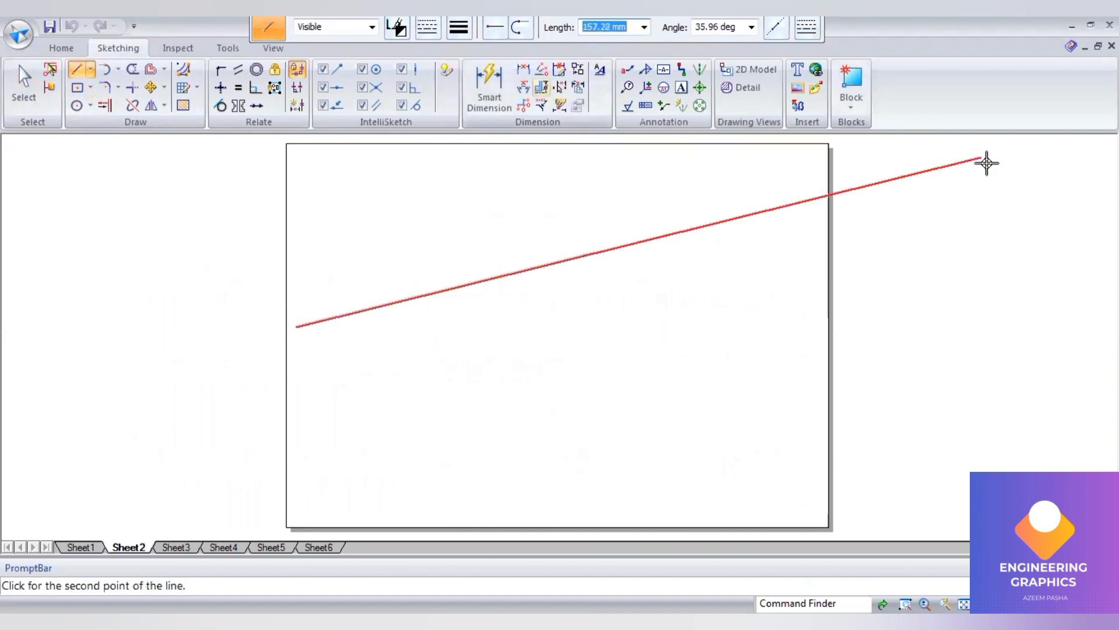
pyautogui.click(825, 327)
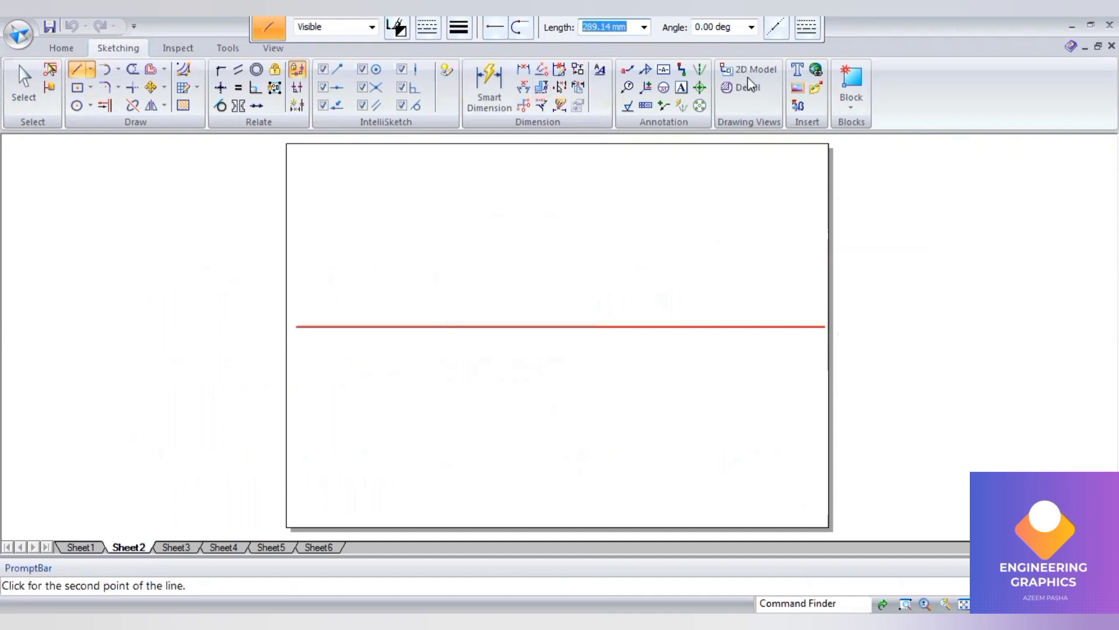
# Step: Draw a 30 mm by 30 mm square rotated 45 degrees with 0.50 mm wide lines, below the horizontal line near its left end
pyautogui.click(77, 87)
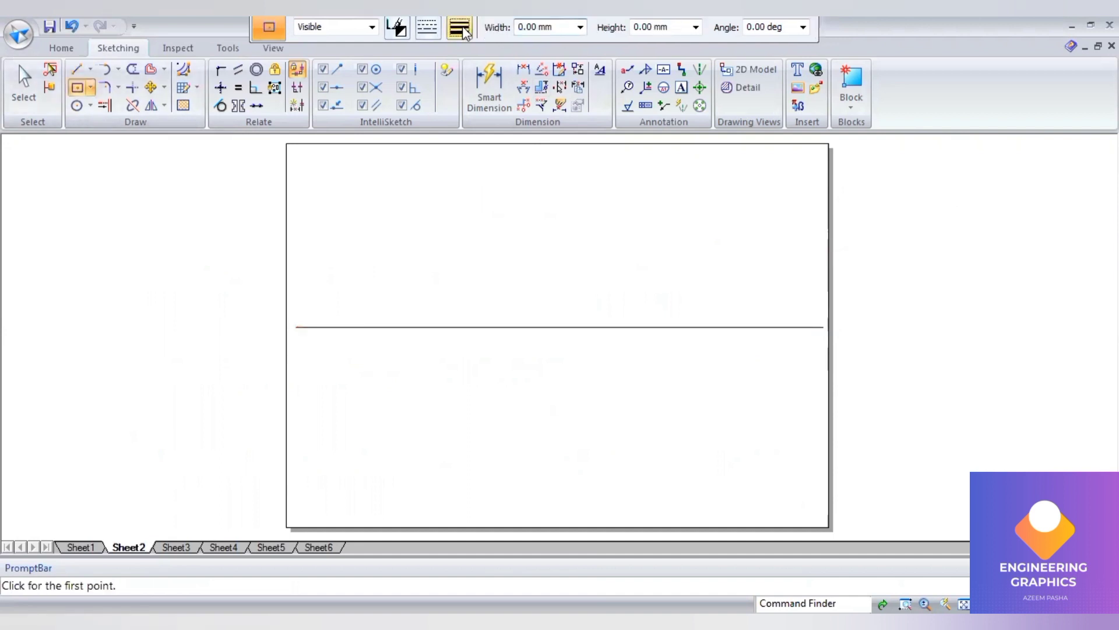
pyautogui.click(459, 26)
pyautogui.click(471, 92)
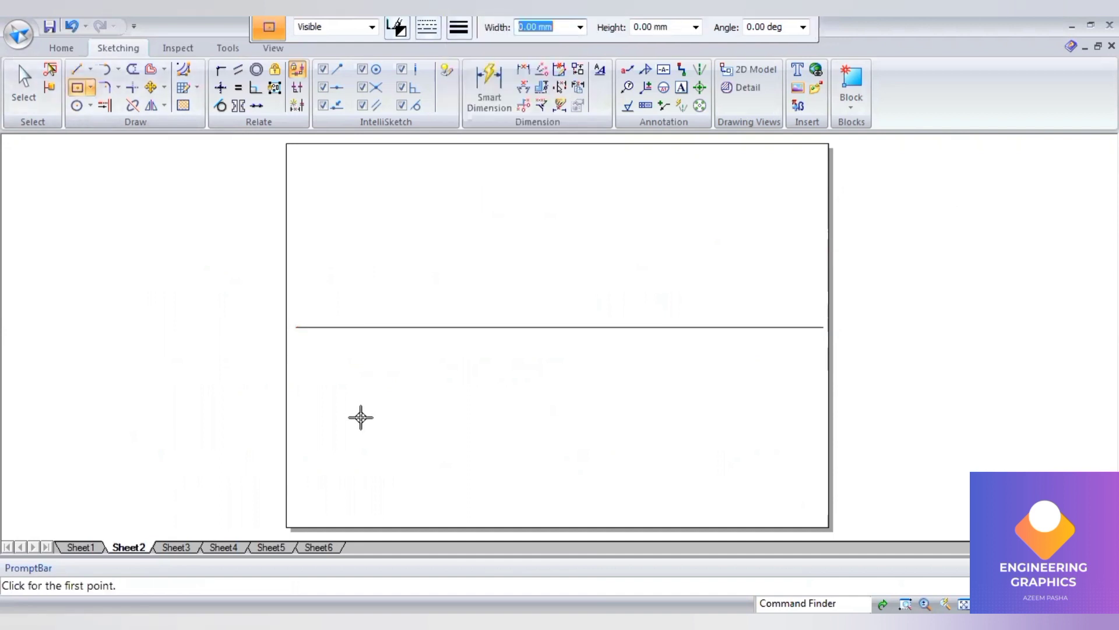
pyautogui.write('30')
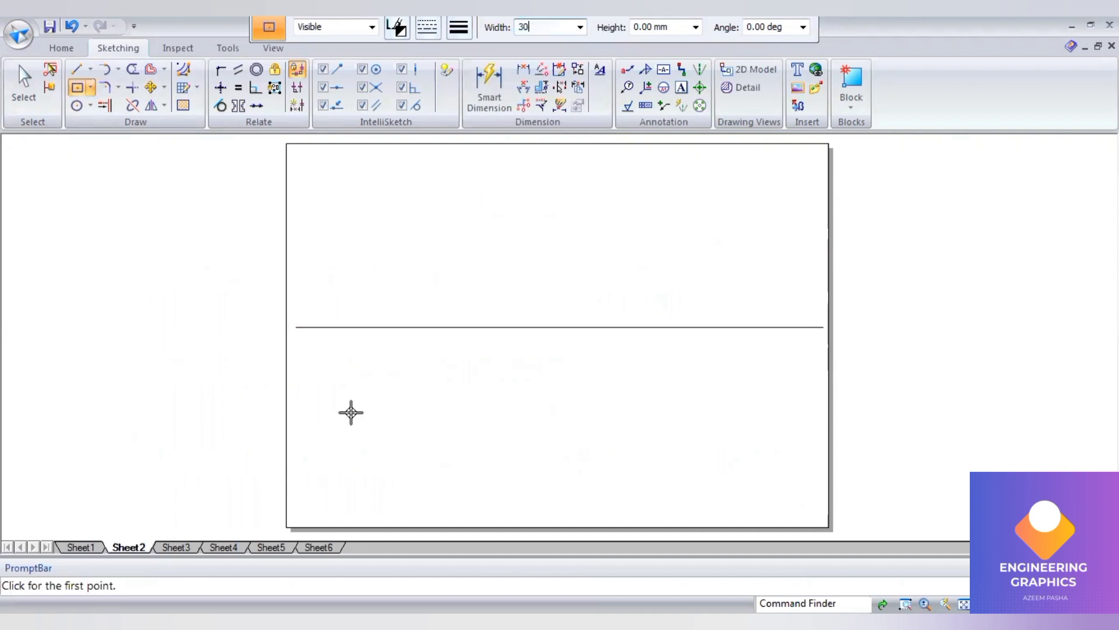
pyautogui.press('Tab')
pyautogui.write('30')
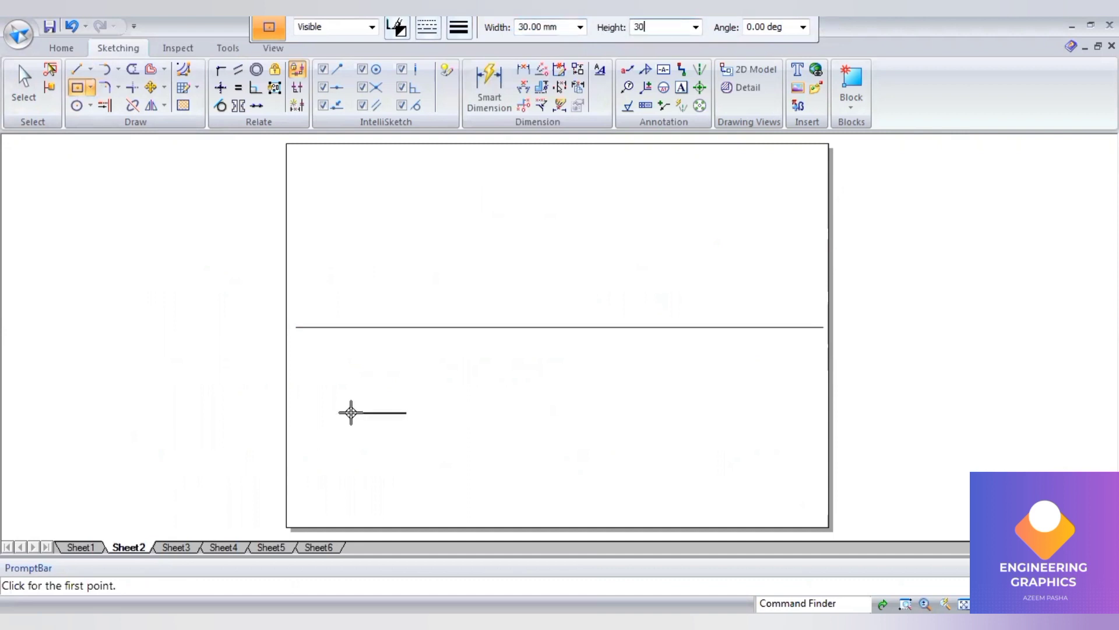
pyautogui.press('Tab')
pyautogui.write('4')
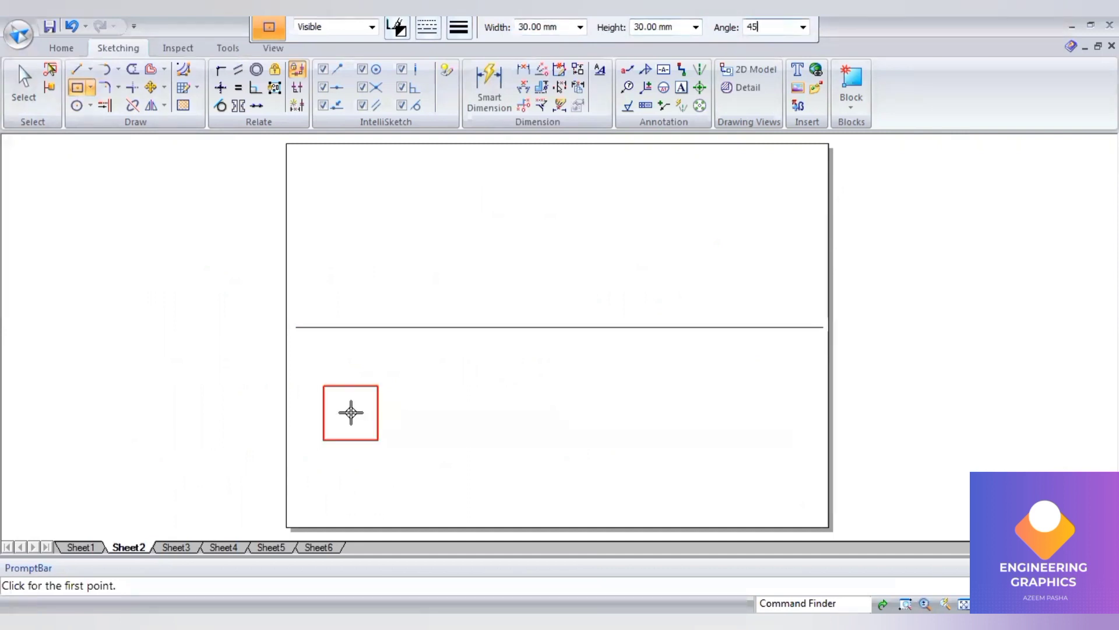
pyautogui.write('5')
pyautogui.press('Tab')
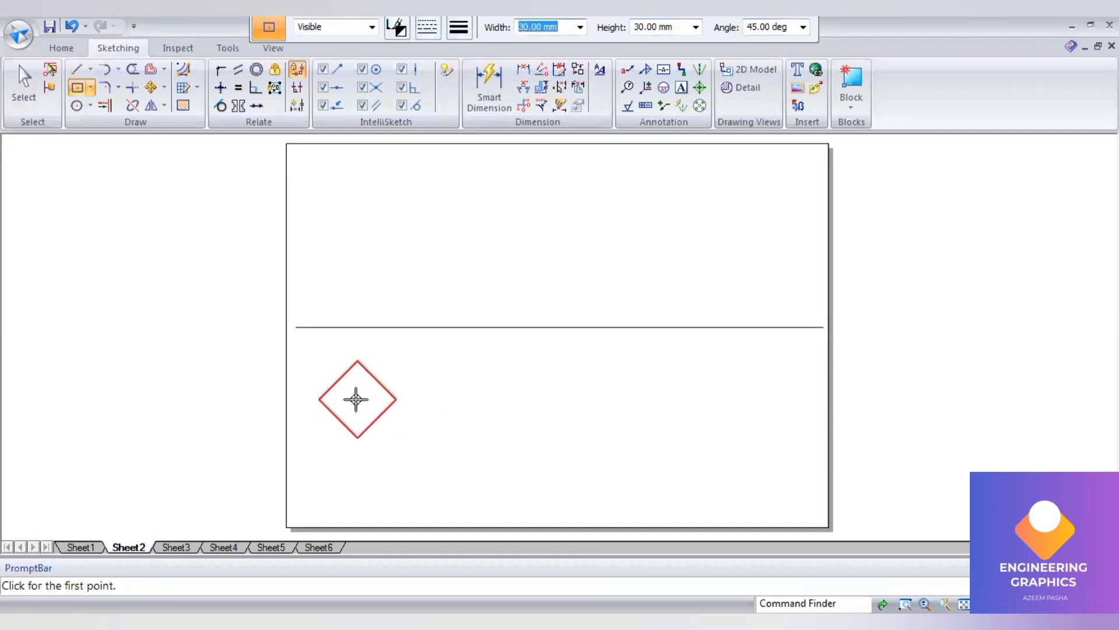
pyautogui.click(357, 398)
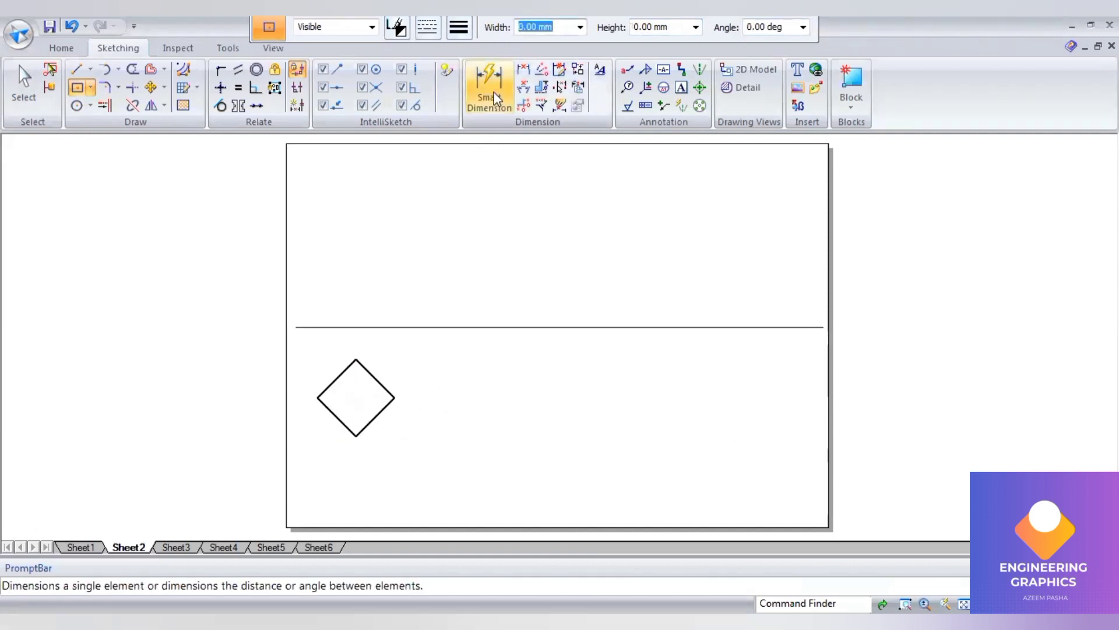
# Step: Dimension the square's lower-left side and place the dimension outside the square
pyautogui.click(337, 418)
pyautogui.click(313, 442)
pyautogui.scroll(2, 390, 385)
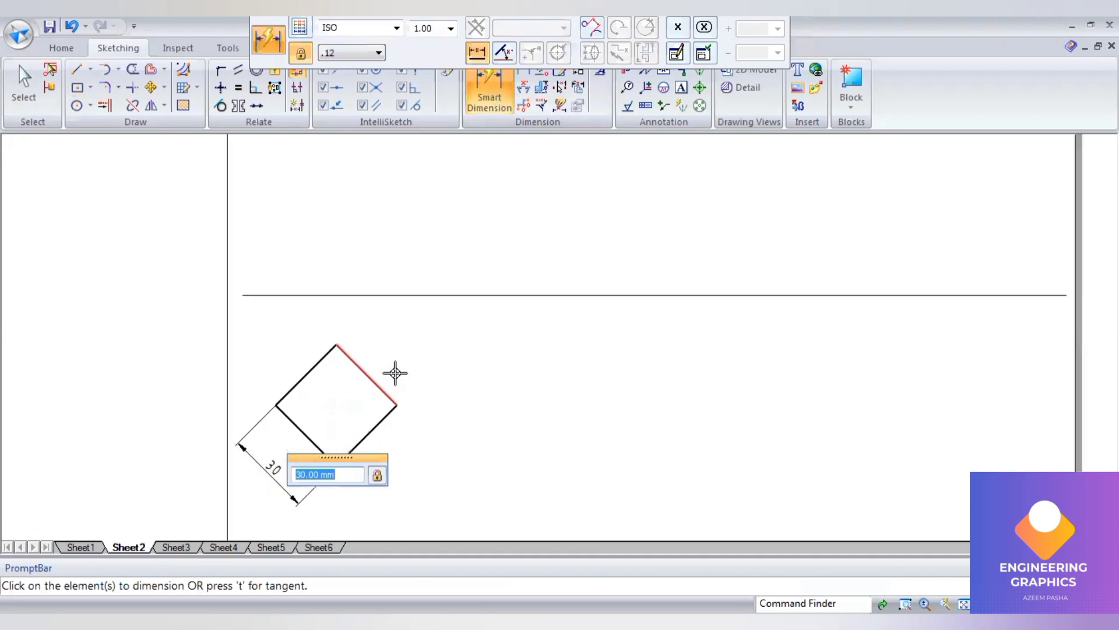
# Step: Label the square's corners a(a1), b(b1), c(c1) and d(d1) counterclockwise, starting from the left corner
pyautogui.click(680, 88)
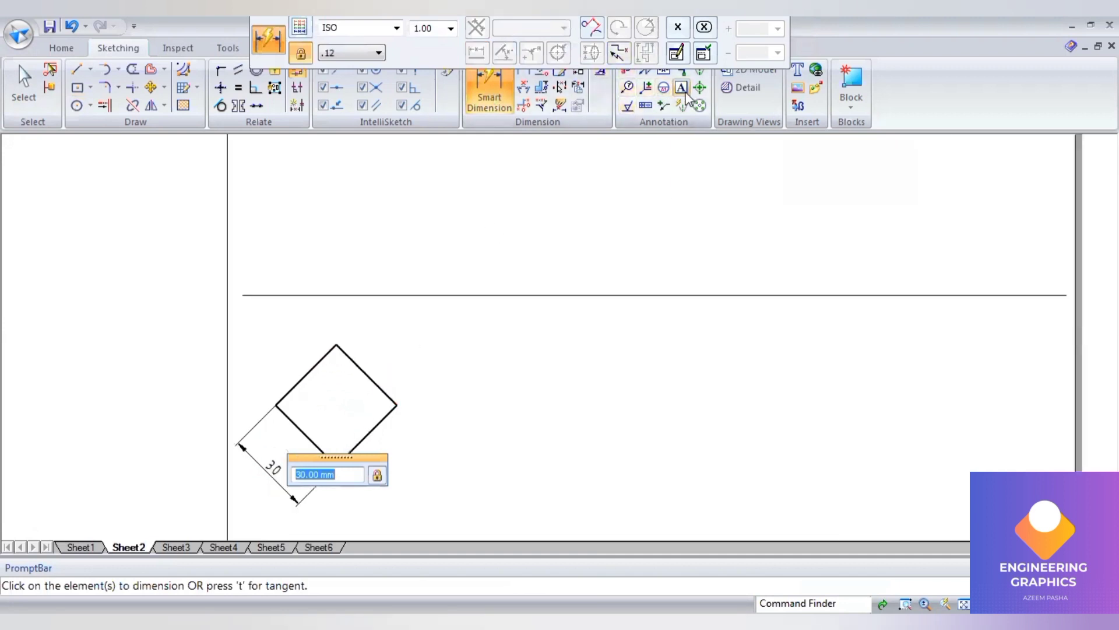
pyautogui.click(251, 381)
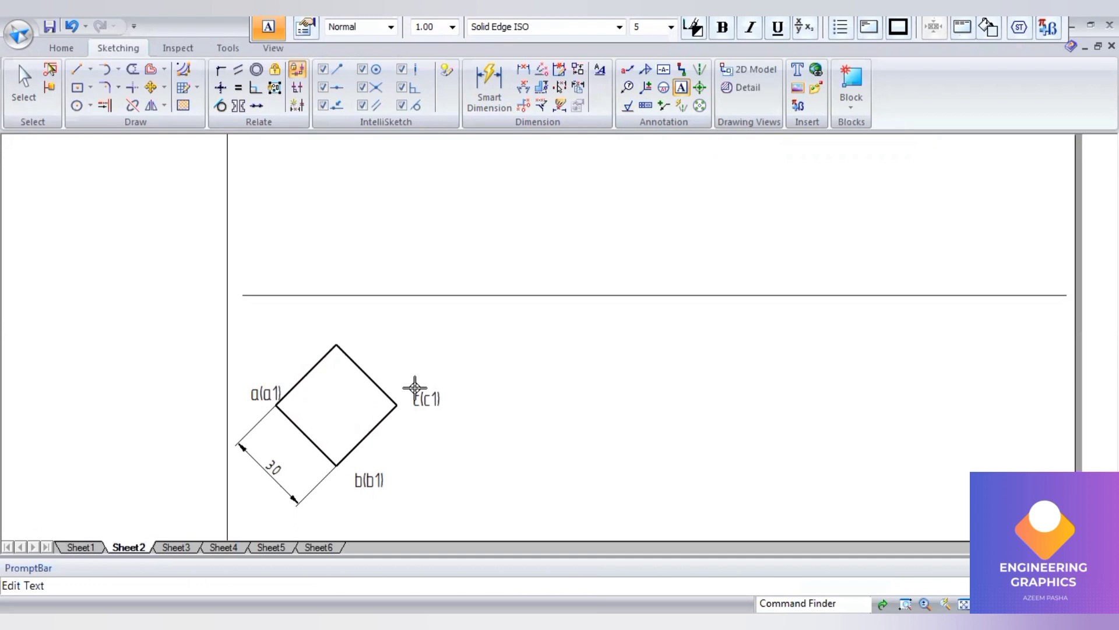
pyautogui.write(')')
pyautogui.click(350, 325)
pyautogui.click(353, 326)
pyautogui.write('d')
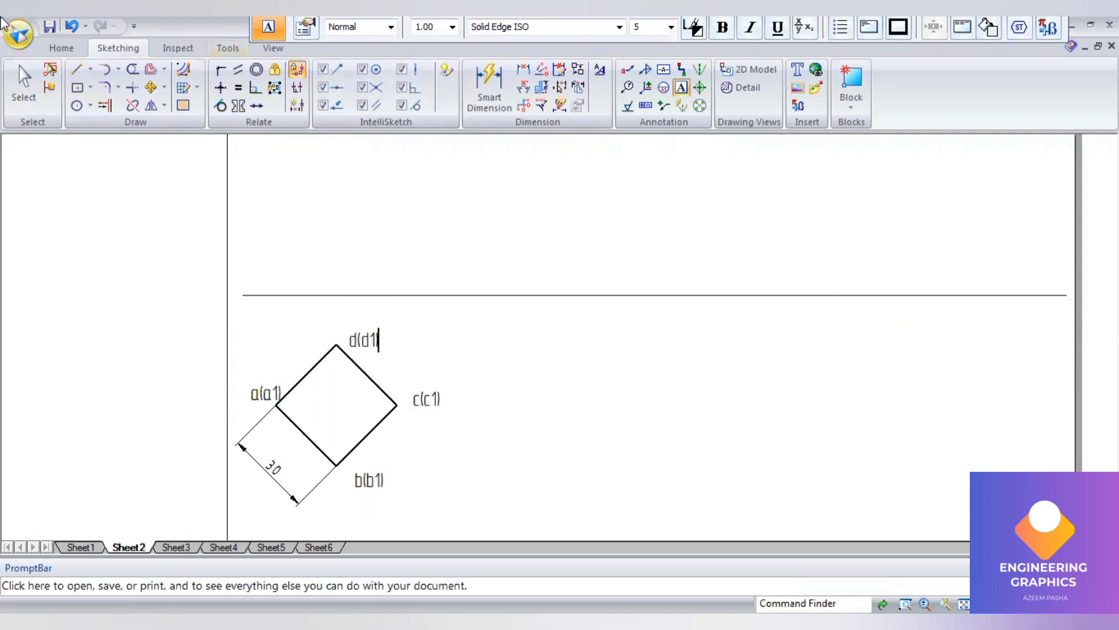
pyautogui.write('(d1)')
# Step: Draw the square's two diagonals with thin lines and label their intersection O and (o1)
pyautogui.click(76, 70)
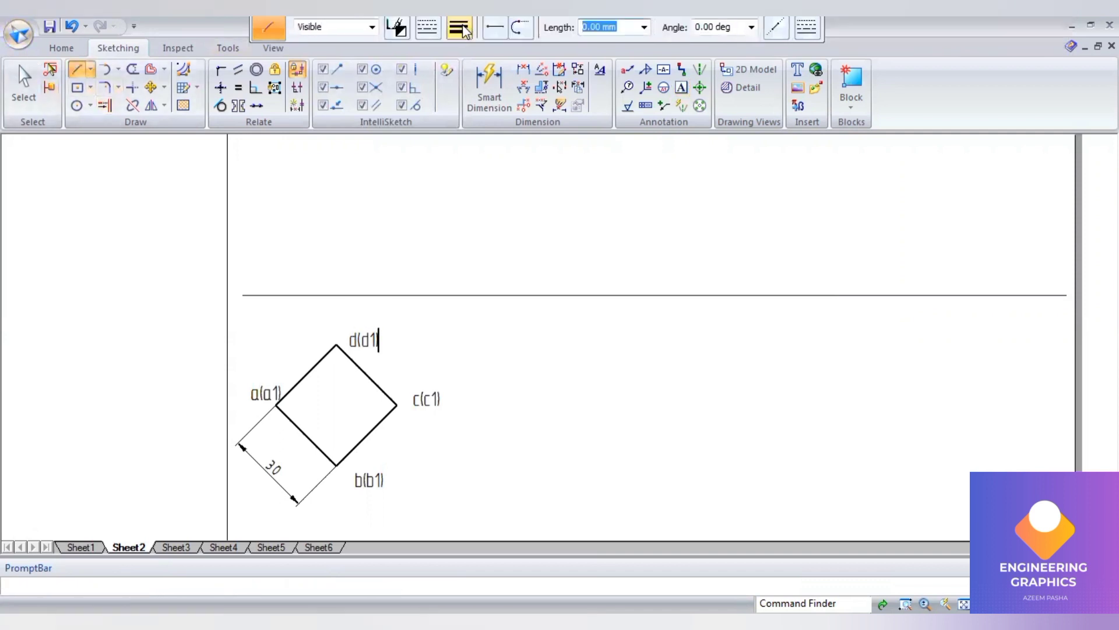
pyautogui.click(459, 27)
pyautogui.click(254, 463)
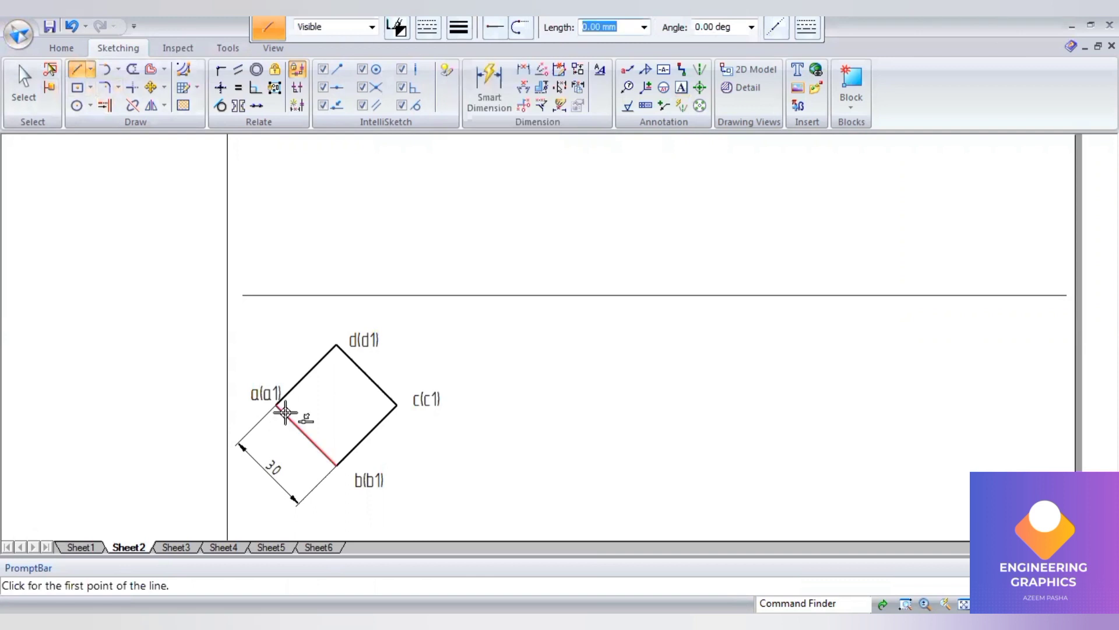
pyautogui.click(278, 404)
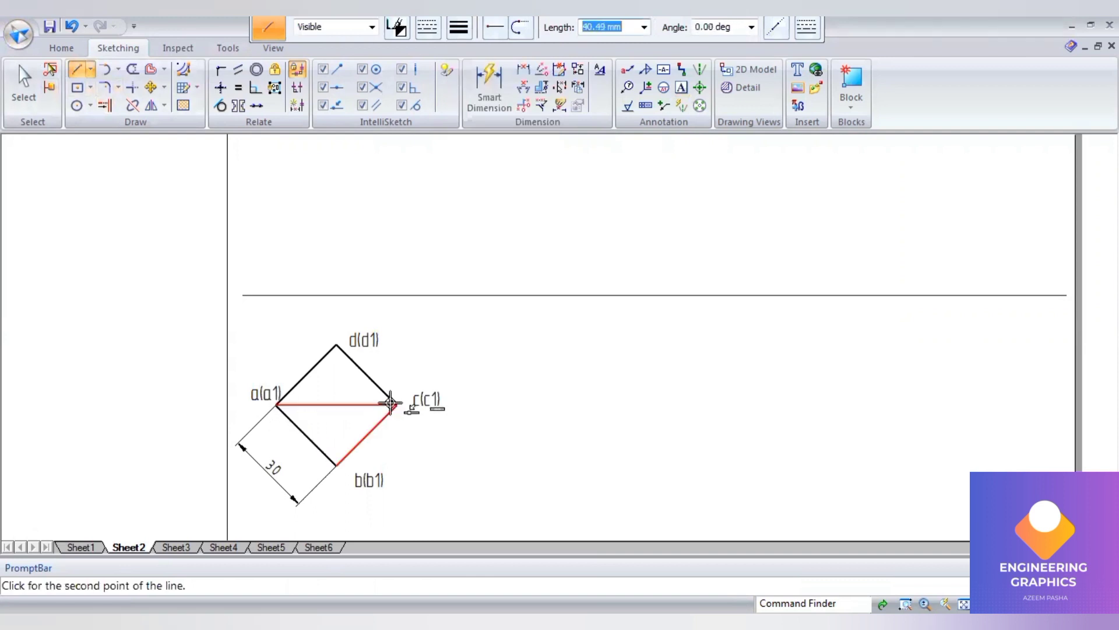
pyautogui.click(396, 405)
pyautogui.rightClick(336, 345)
pyautogui.click(337, 345)
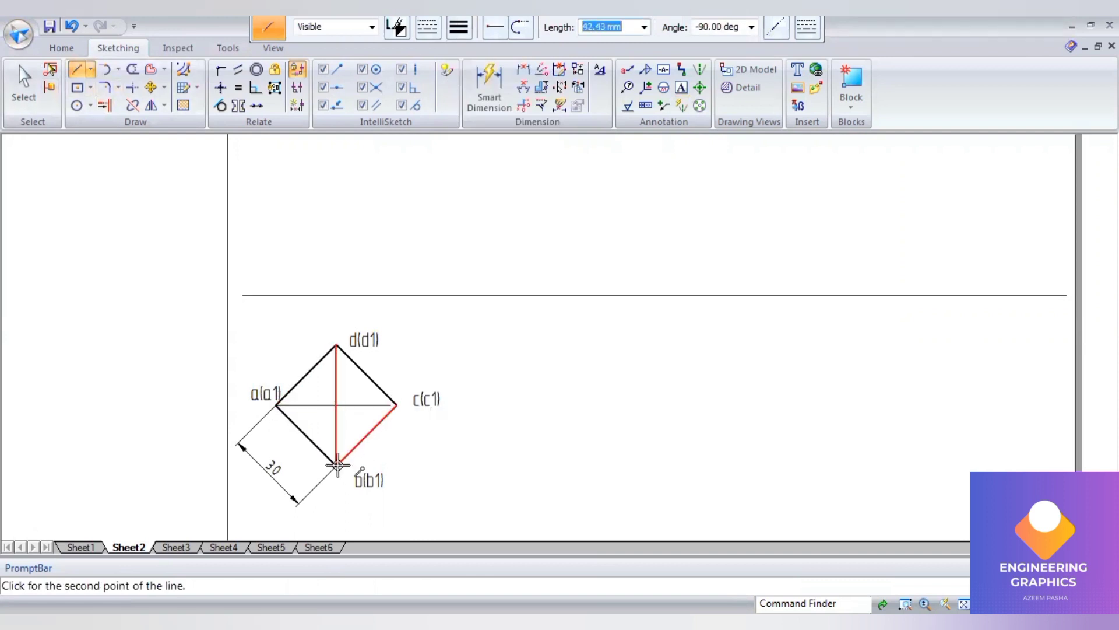
pyautogui.click(337, 465)
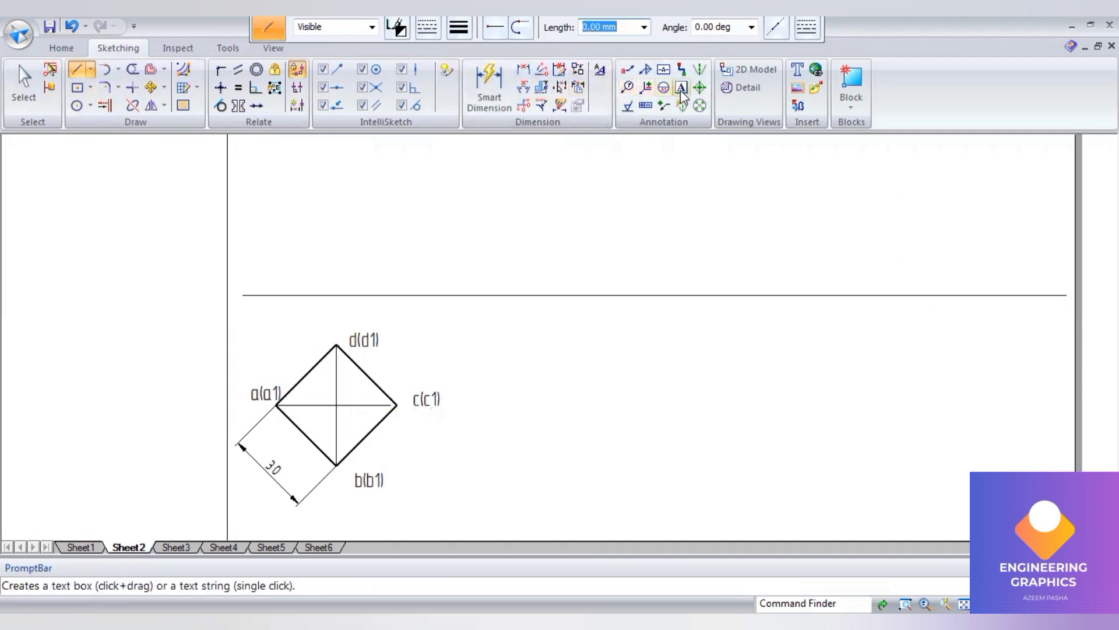
pyautogui.click(318, 379)
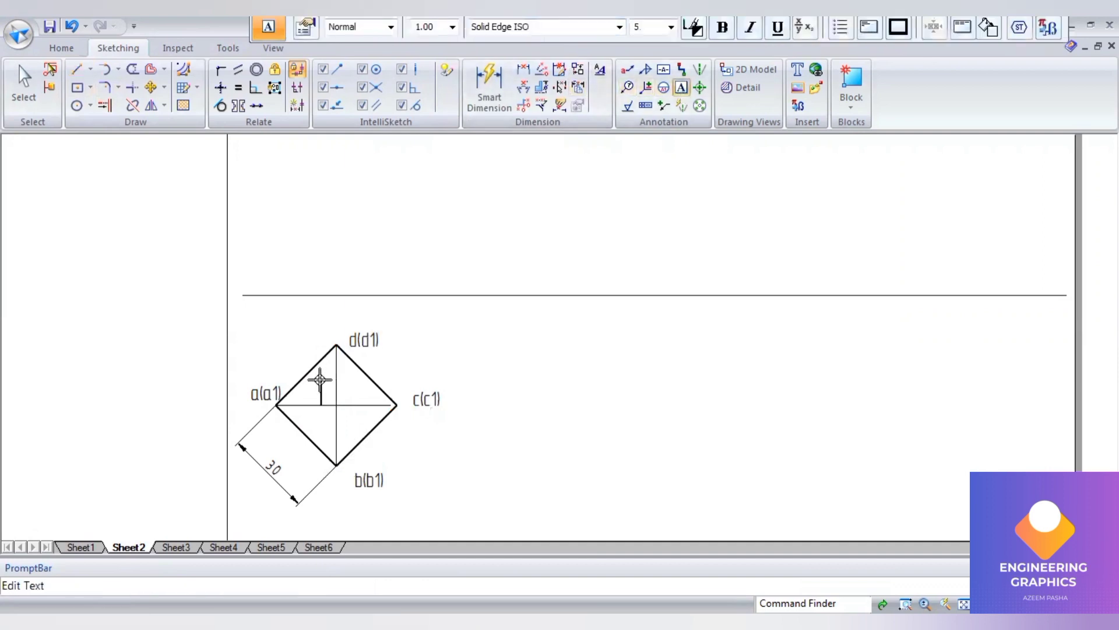
pyautogui.write('o1)')
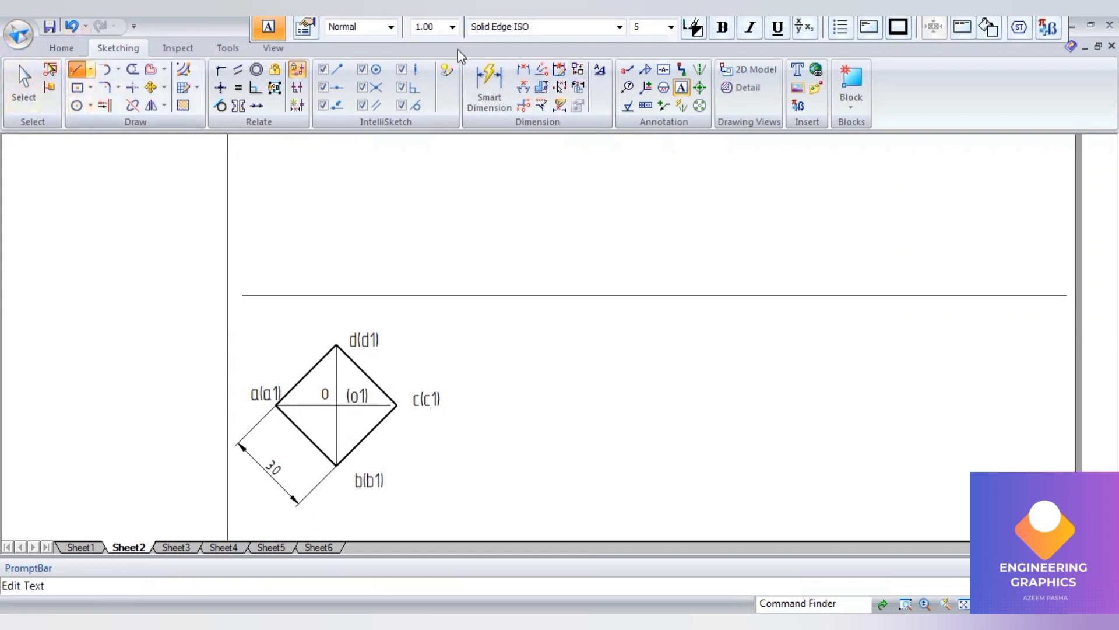
# Step: Draw vertical projector lines from corners a, d and c of the square up to the horizontal line
pyautogui.click(277, 403)
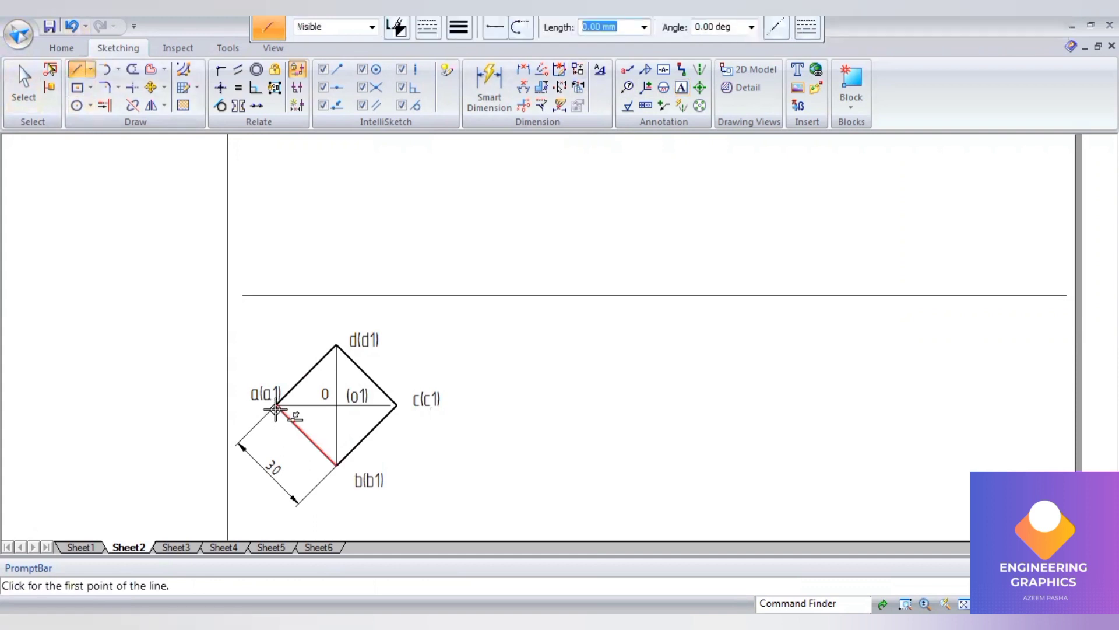
pyautogui.click(276, 295)
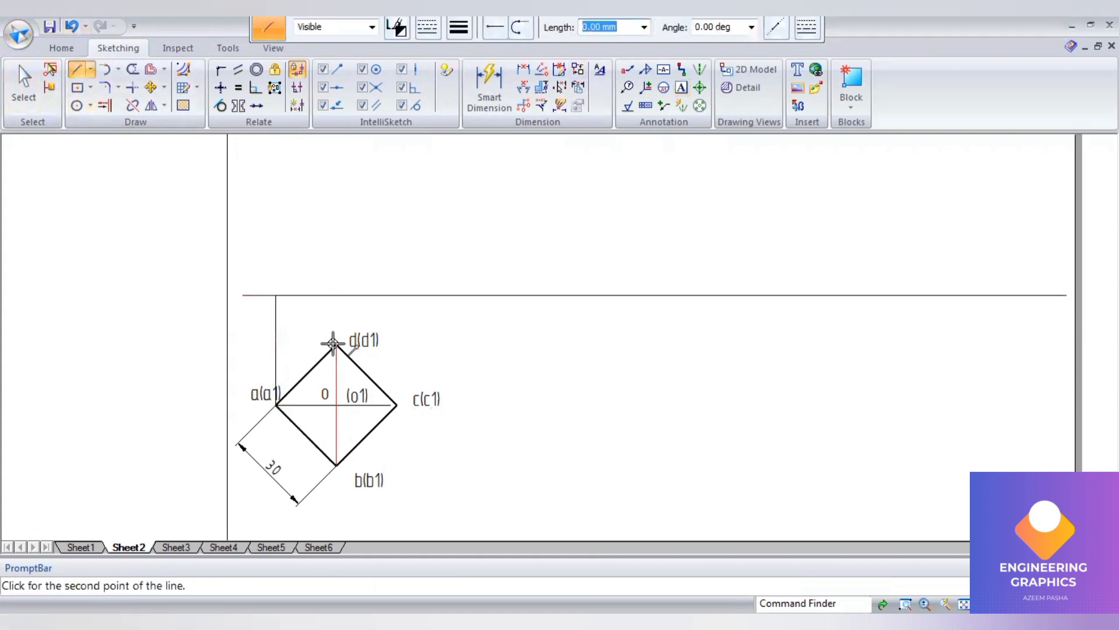
pyautogui.click(335, 295)
pyautogui.click(397, 404)
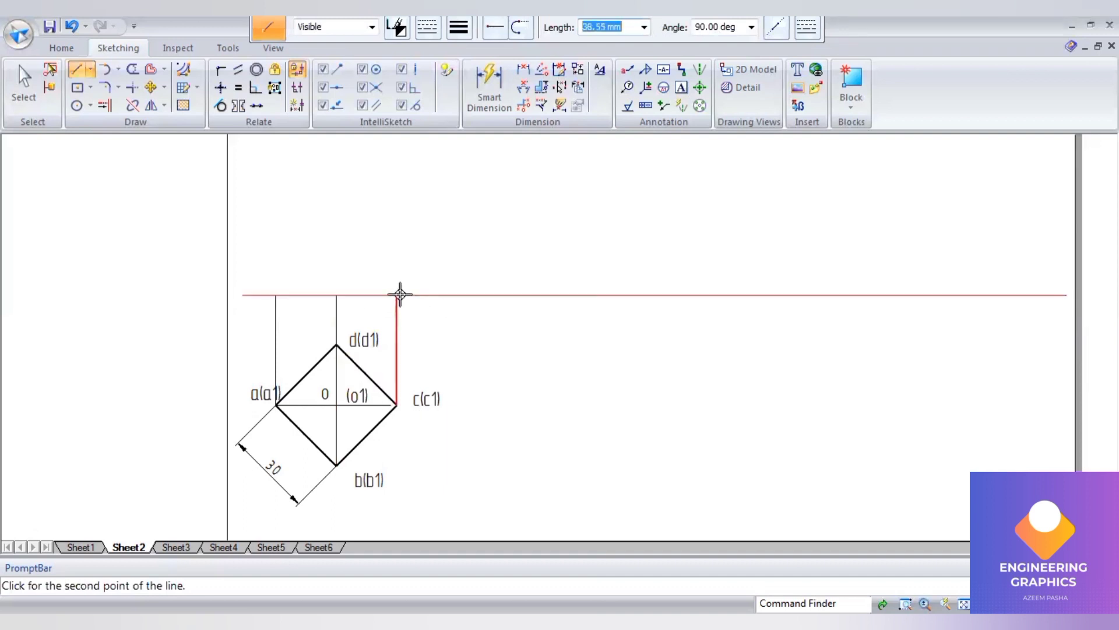
pyautogui.click(399, 294)
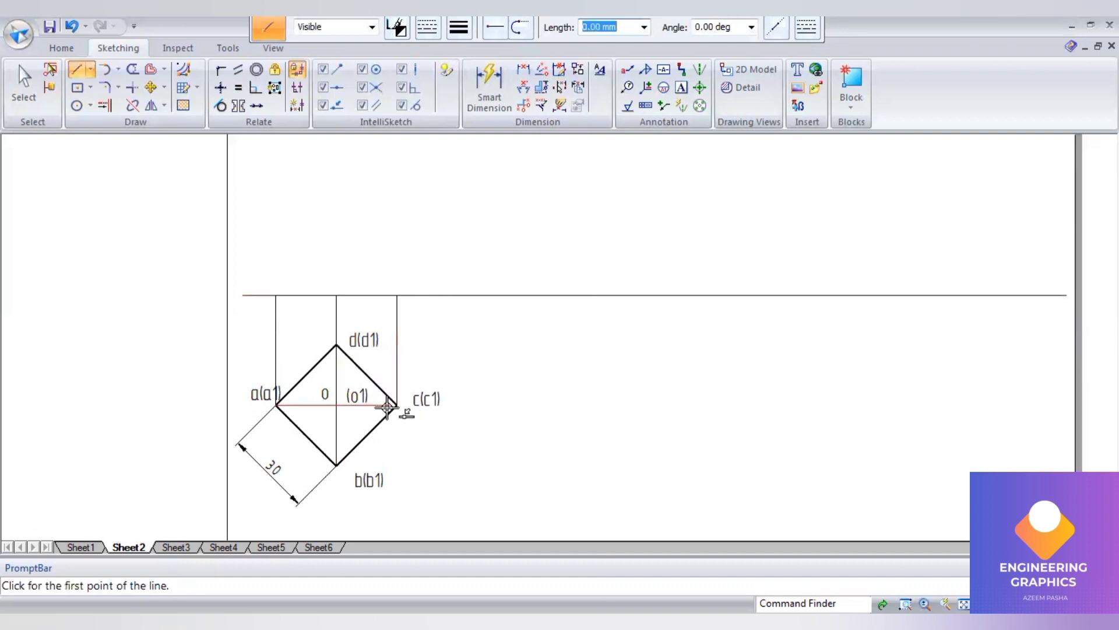
pyautogui.click(399, 405)
pyautogui.rightClick(437, 362)
pyautogui.scroll(-1, 437, 362)
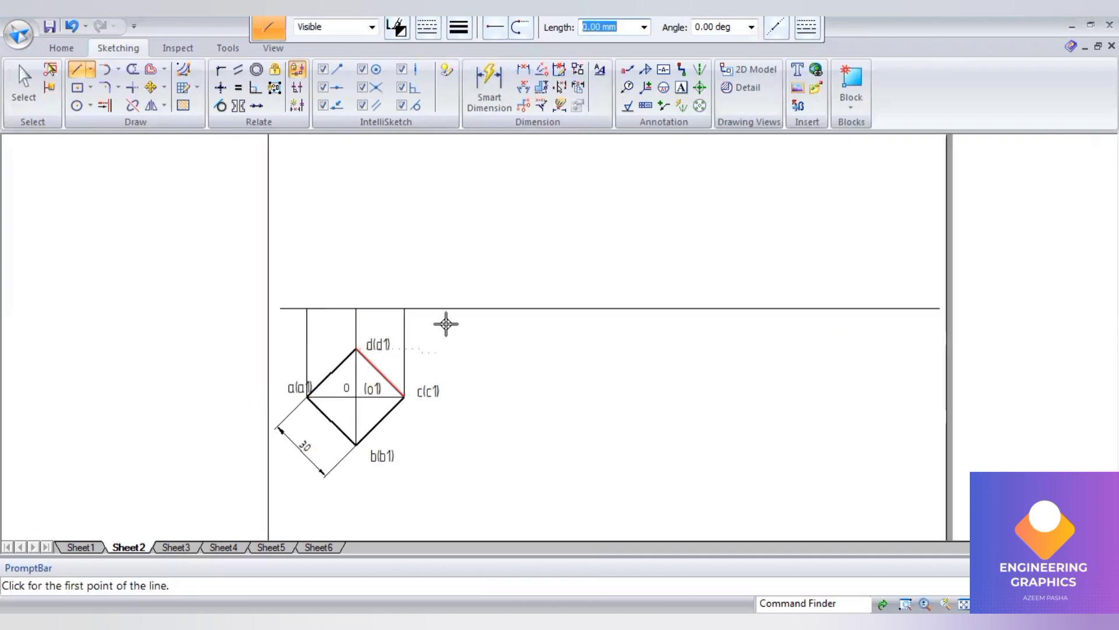
# Step: Check the axis length in problem 5 of the PDF and draw a 0.50 mm wide, 60 mm vertical line up from d's projector
pyautogui.click(427, 27)
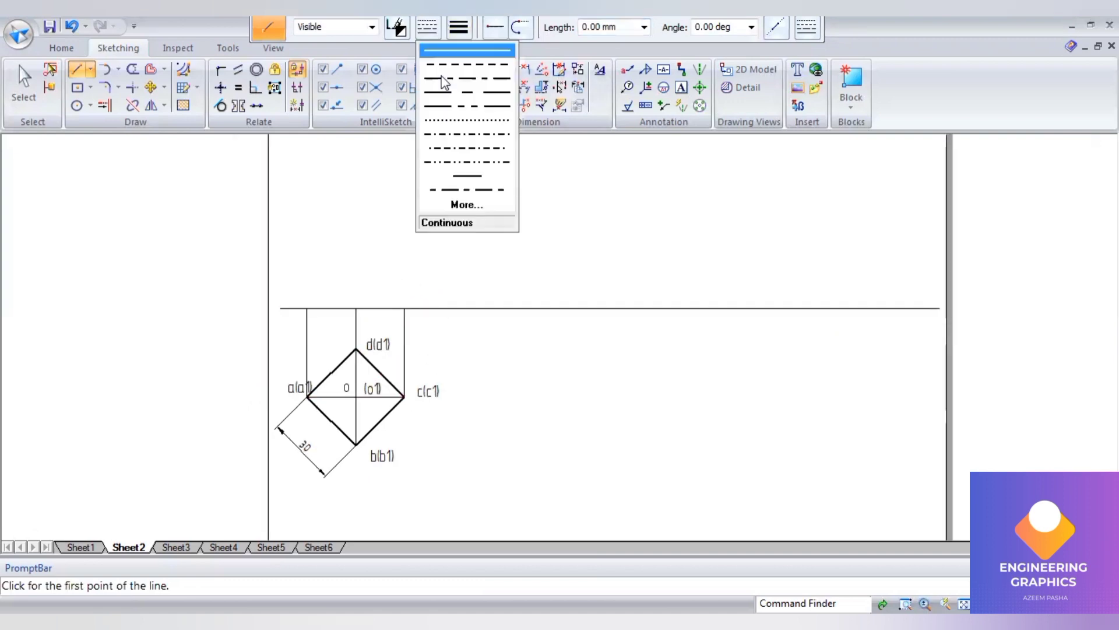
pyautogui.click(466, 65)
pyautogui.click(459, 27)
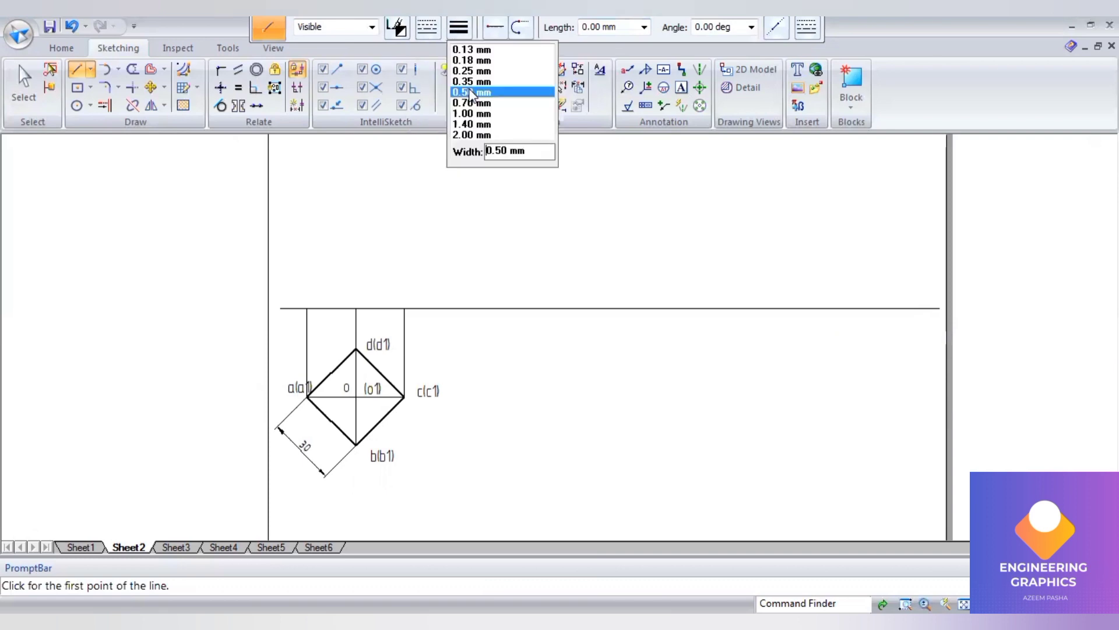
pyautogui.click(472, 87)
pyautogui.click(358, 307)
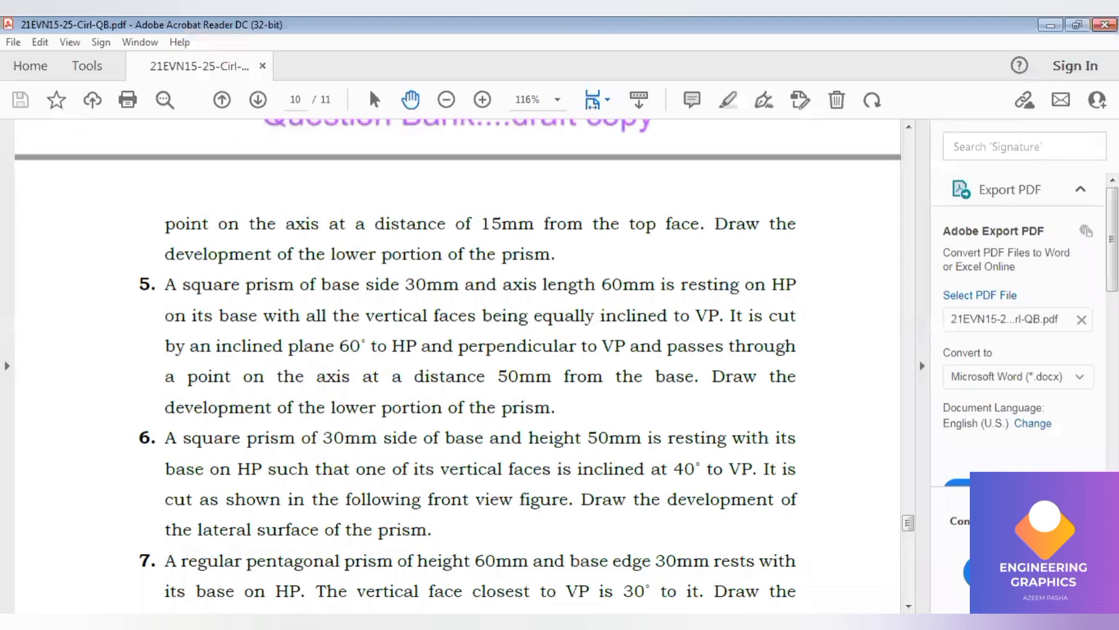
pyautogui.hotkey('alt', 'Tab')
pyautogui.write('6')
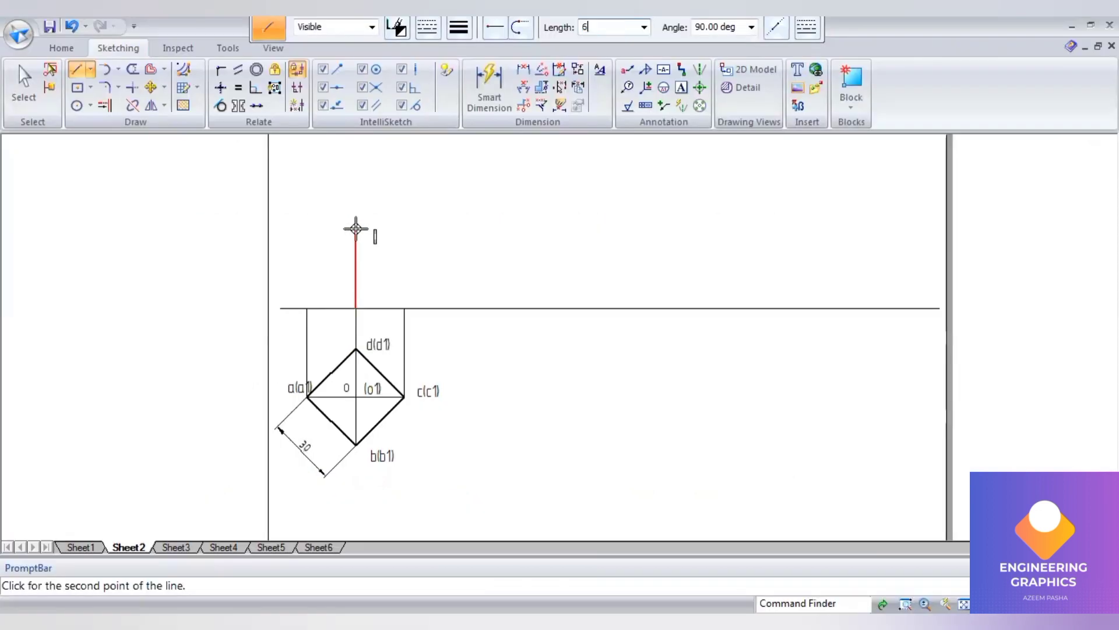
pyautogui.press('Tab')
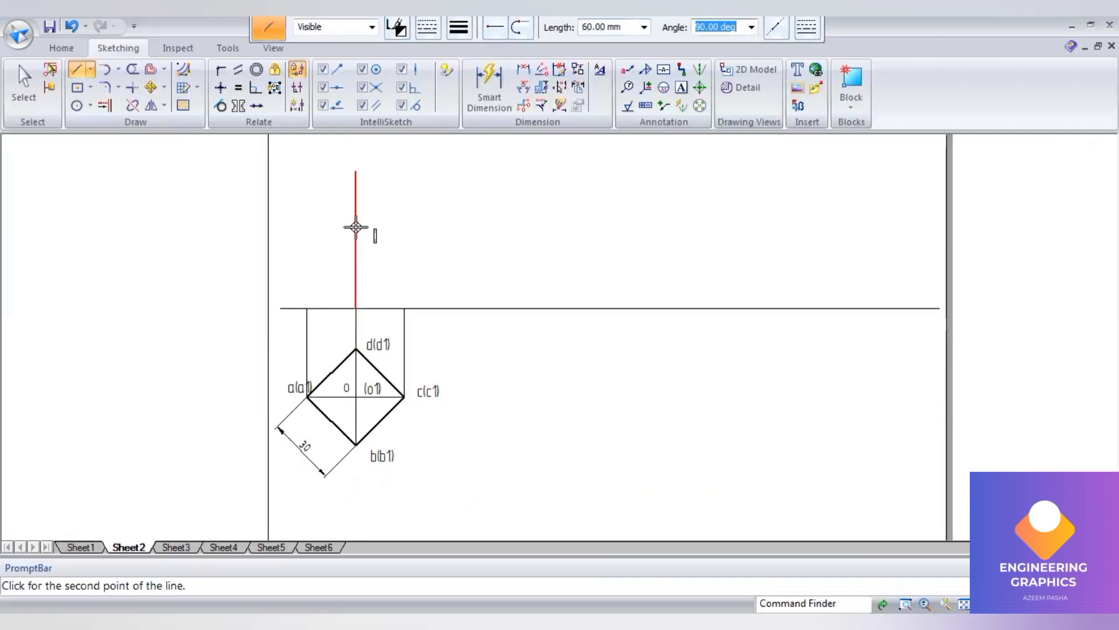
pyautogui.press('Return')
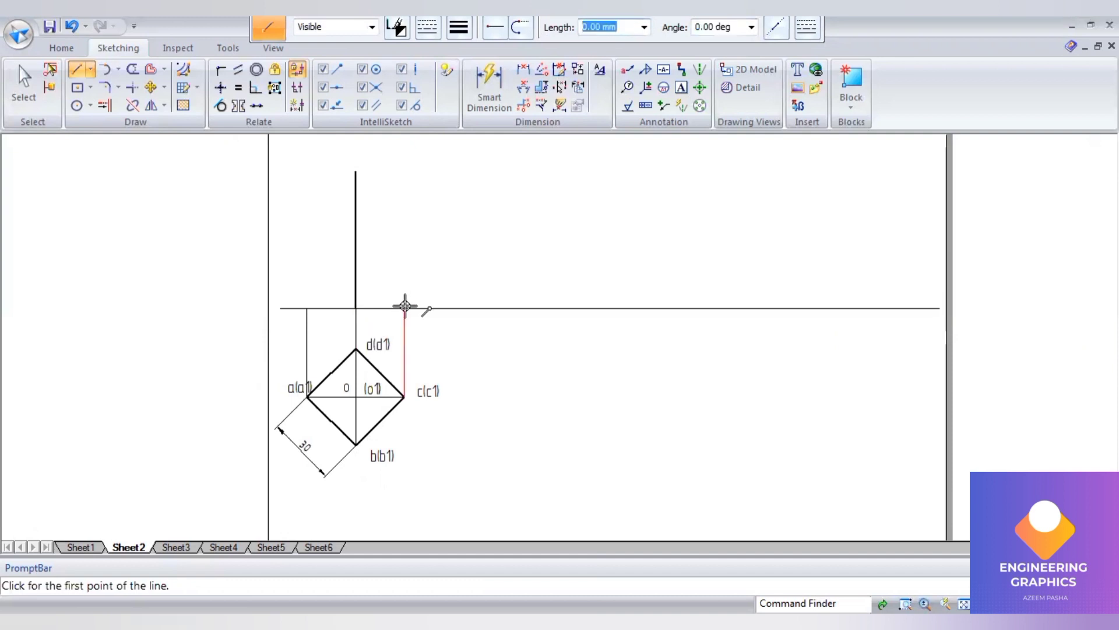
# Step: Draw 60 mm vertical lines up from the c and a projectors and close the front view rectangle along its top and base
pyautogui.click(405, 307)
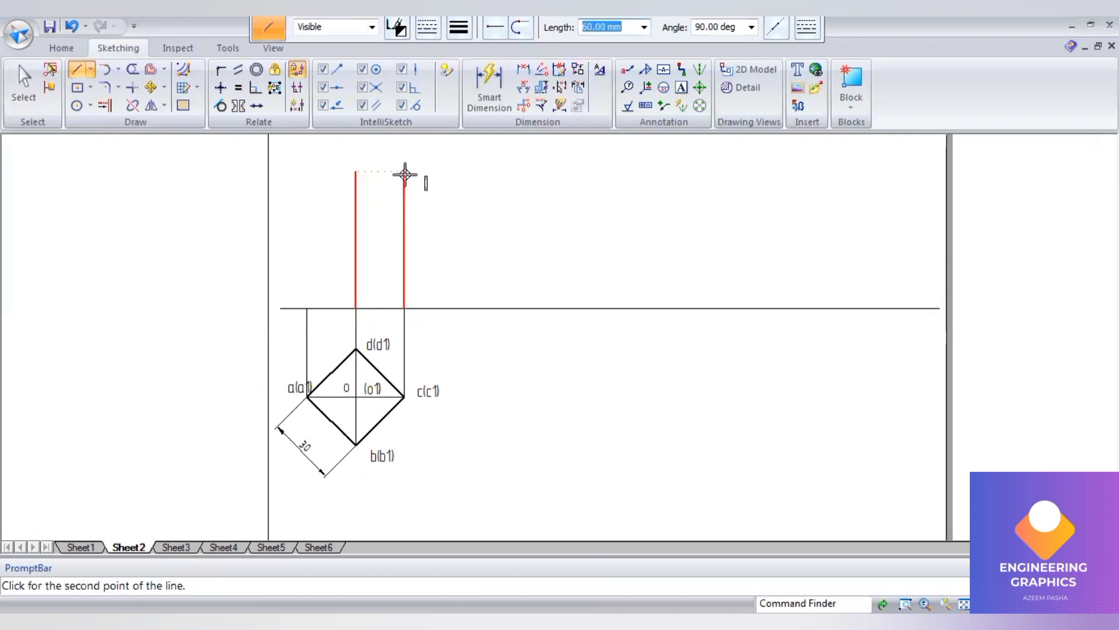
pyautogui.press('Return')
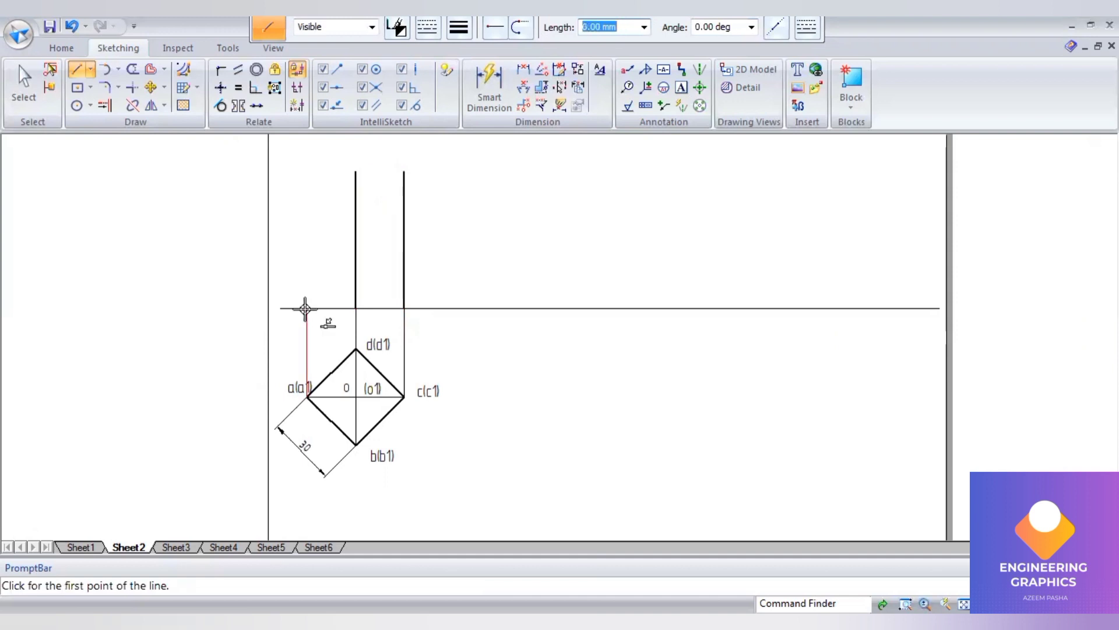
pyautogui.click(306, 307)
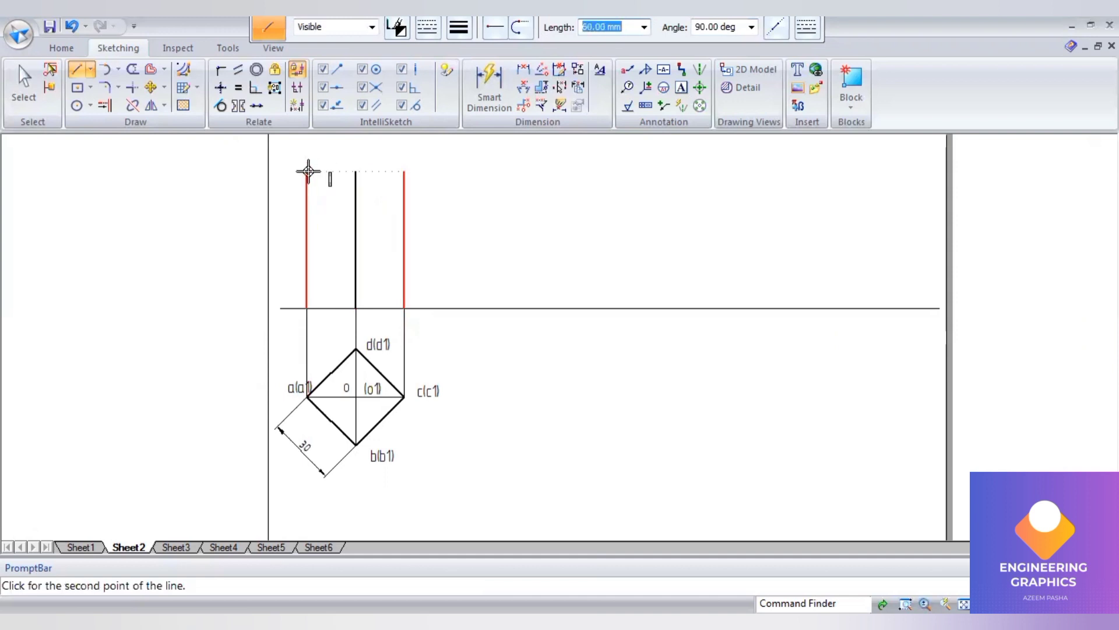
pyautogui.click(307, 171)
pyautogui.click(402, 171)
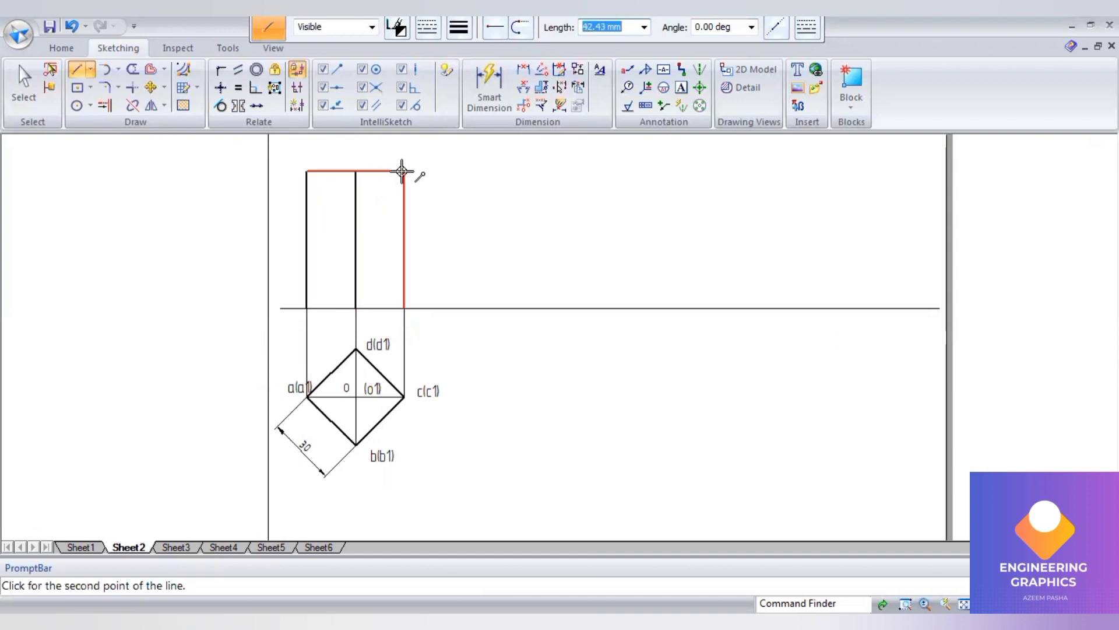
pyautogui.click(405, 308)
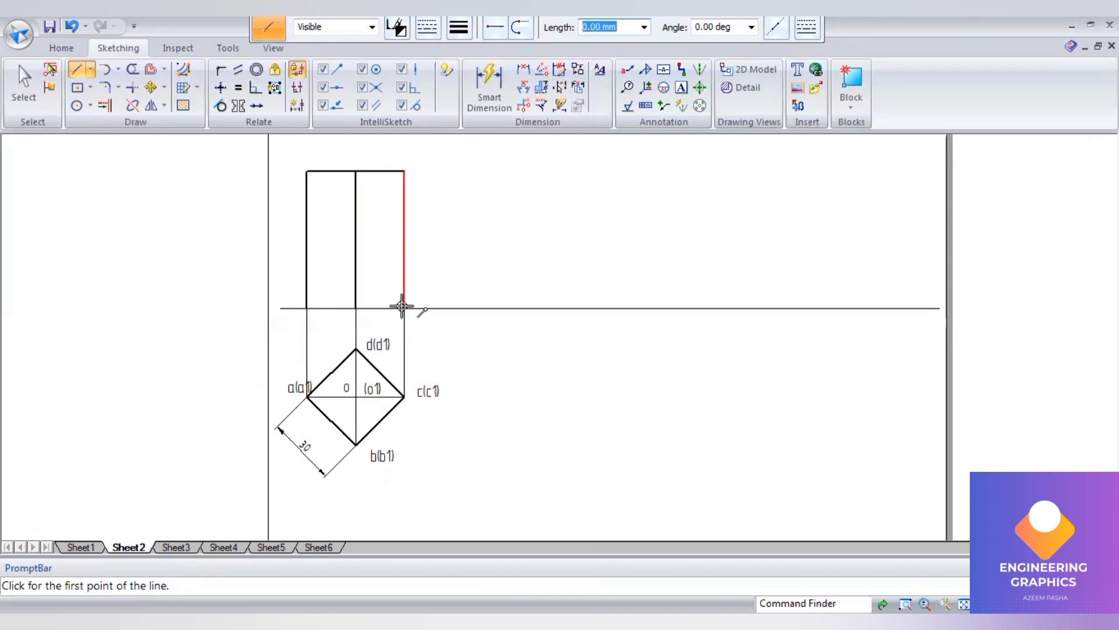
pyautogui.click(306, 308)
# Step: Dimension the front view's height along its outer edge above corner a
pyautogui.click(484, 105)
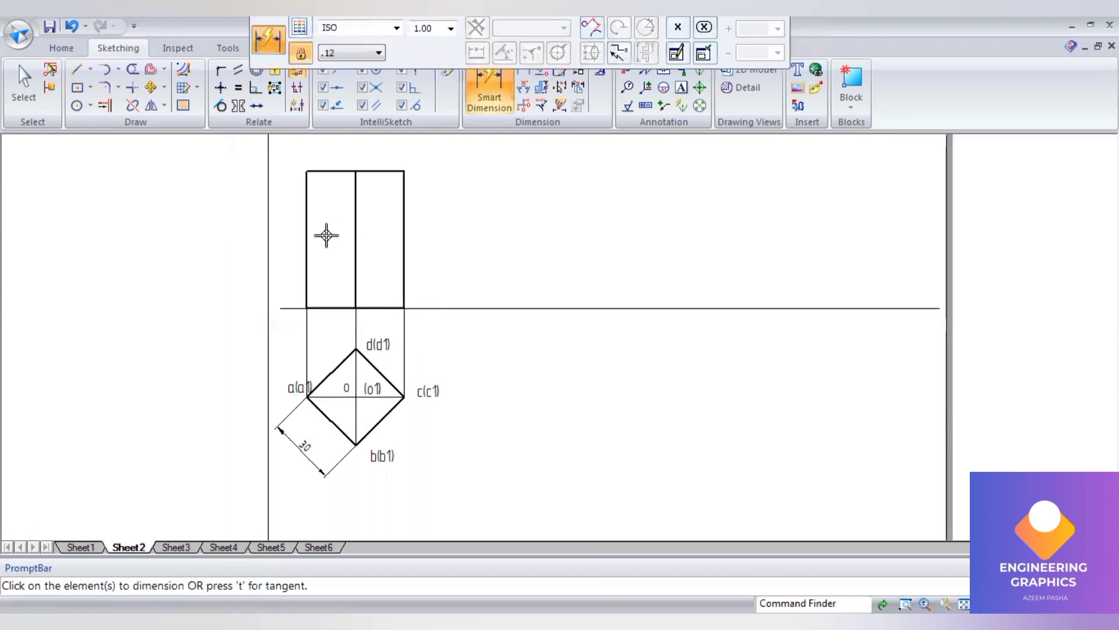
pyautogui.click(307, 239)
pyautogui.click(281, 239)
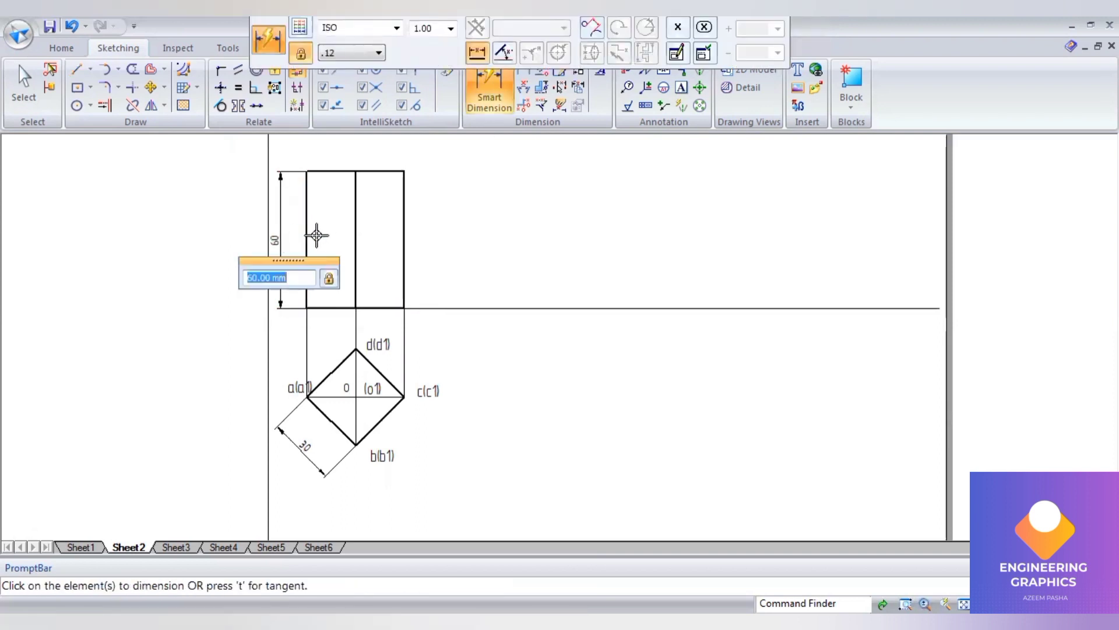
pyautogui.scroll(1, 316, 235)
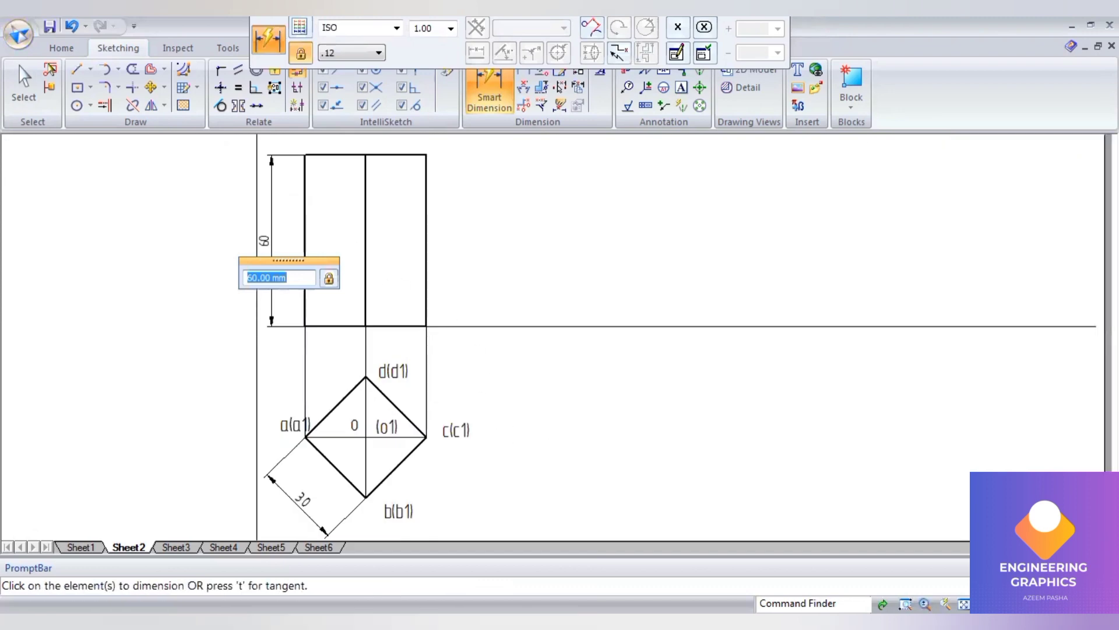
# Step: Check the cutting data in problem 5 and draw a 50 mm vertical line up the front view's middle edge from the base
pyautogui.hotkey('alt', 'Tab')
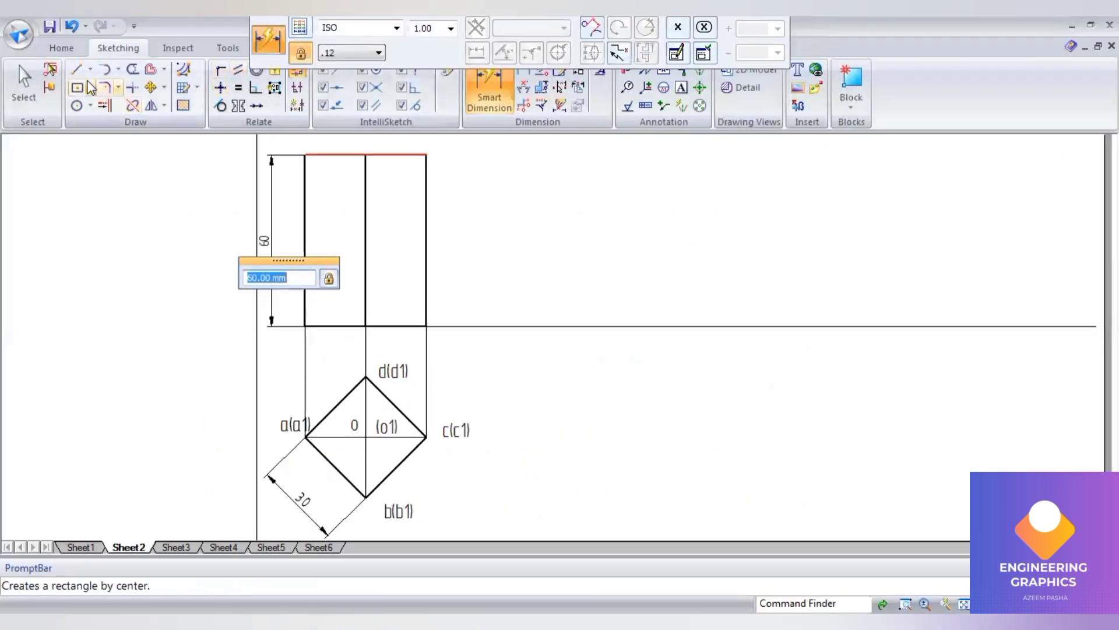
pyautogui.click(82, 70)
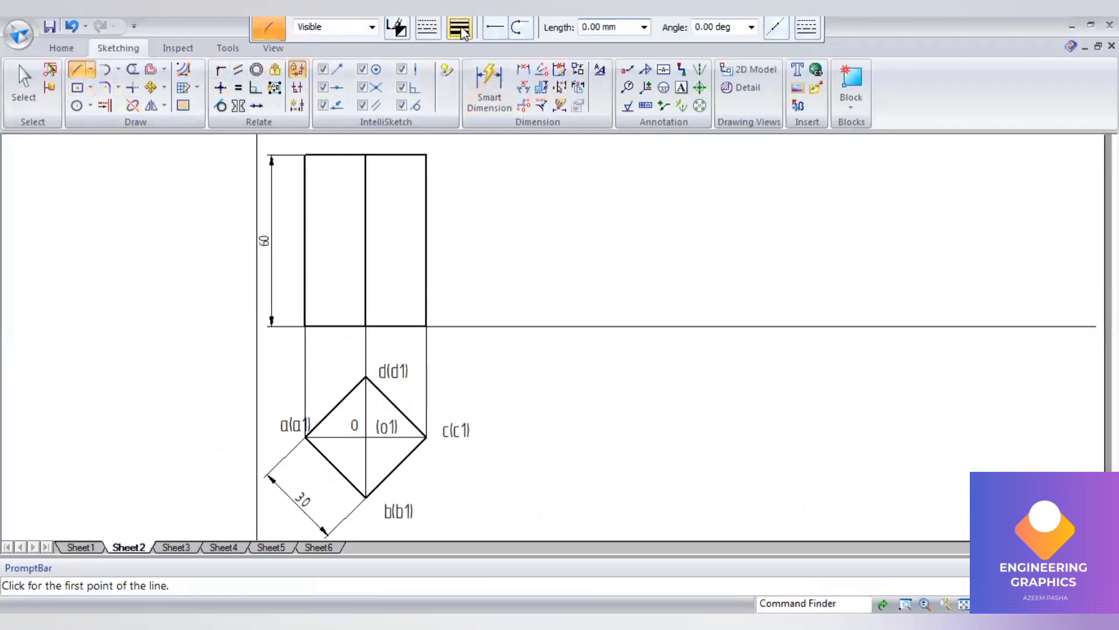
pyautogui.click(367, 326)
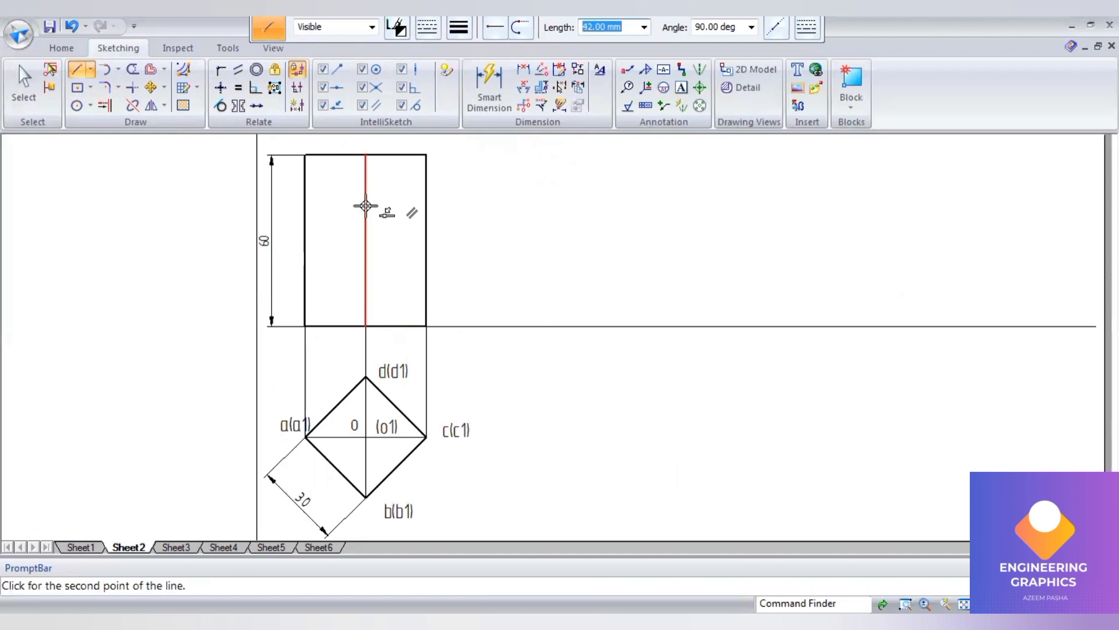
pyautogui.write('50')
pyautogui.press('Tab')
pyautogui.press('Return')
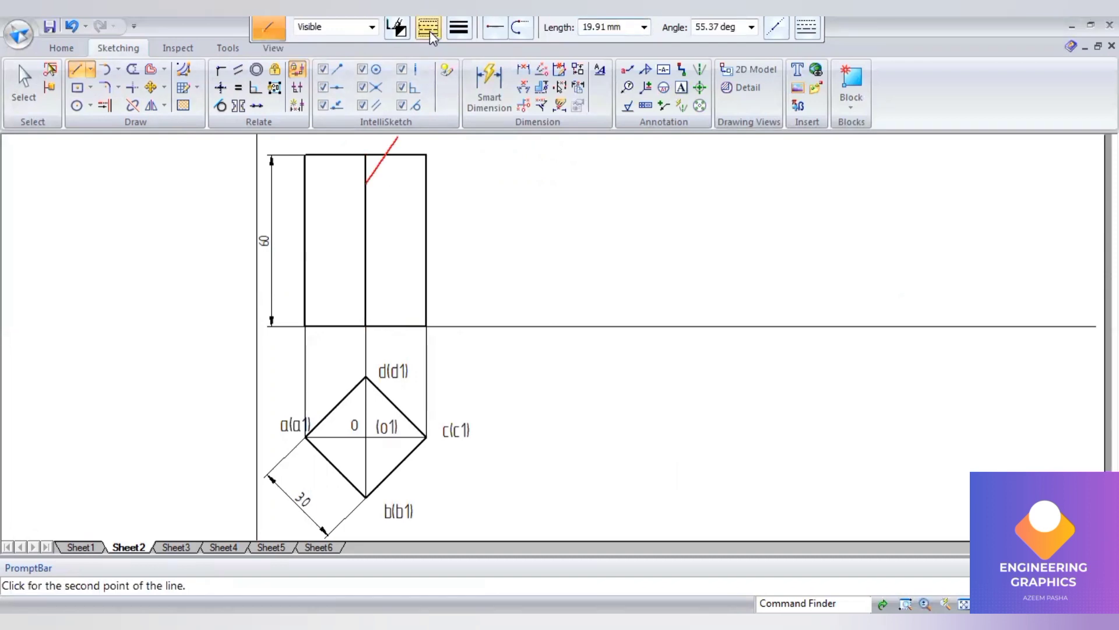
# Step: Draw a dash-dot cutting line at 60 degrees through the 50 mm point and extend it to the front view's edge above a
pyautogui.click(375, 515)
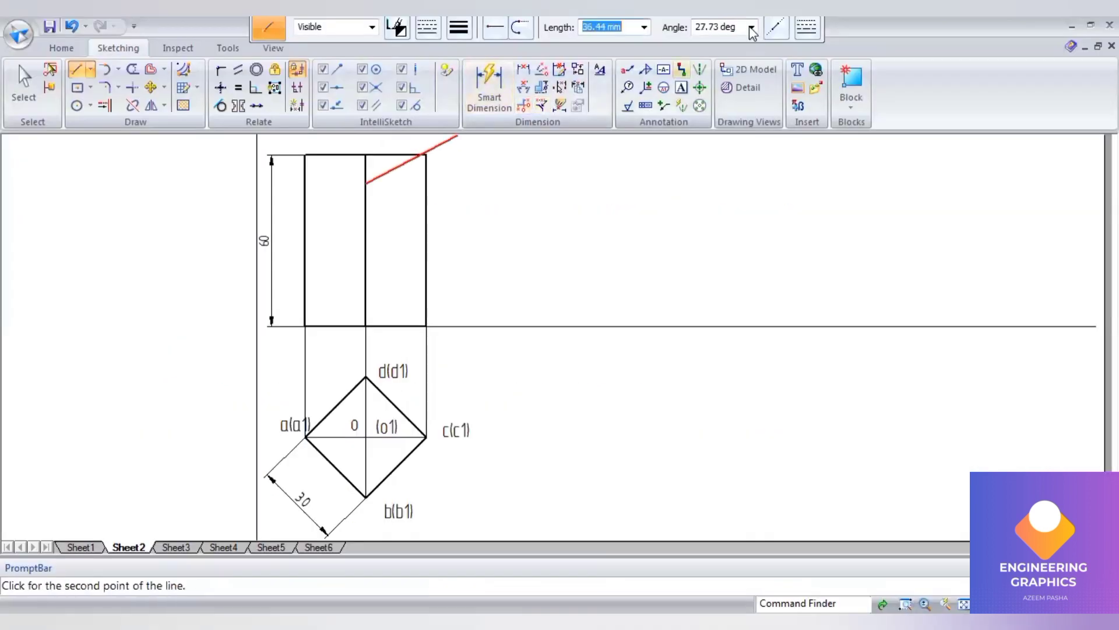
pyautogui.click(732, 27)
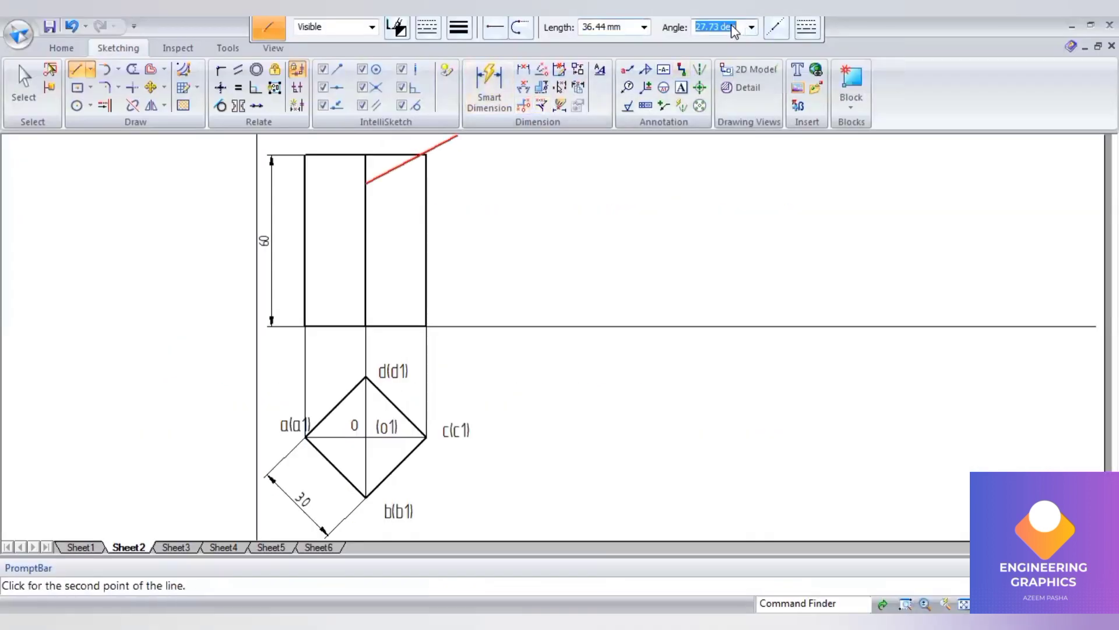
pyautogui.write('60')
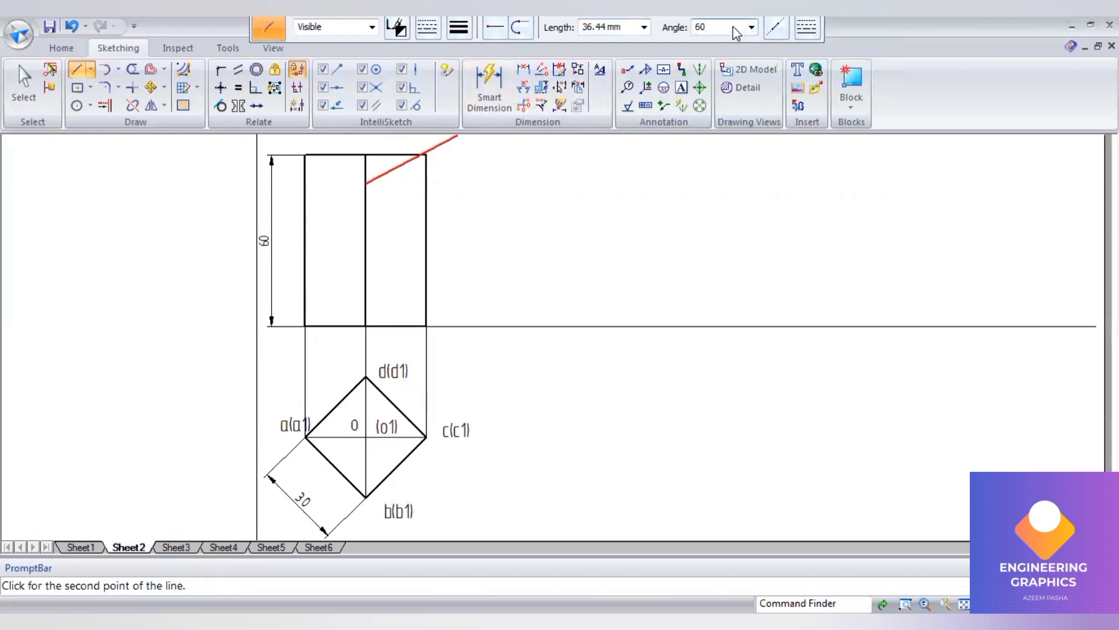
pyautogui.press('Return')
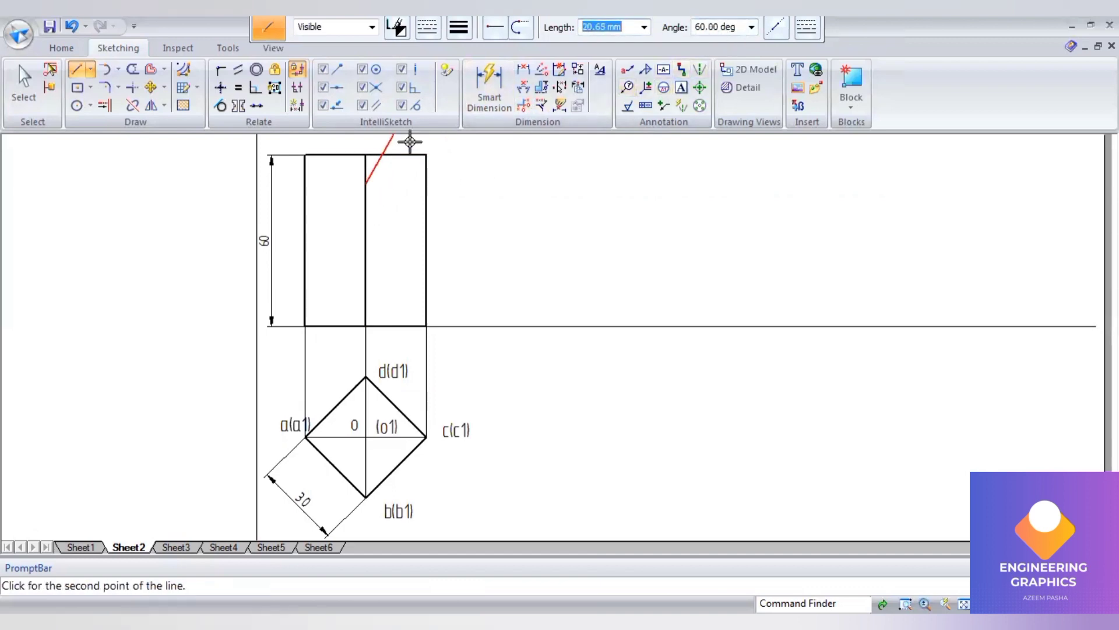
pyautogui.click(362, 142)
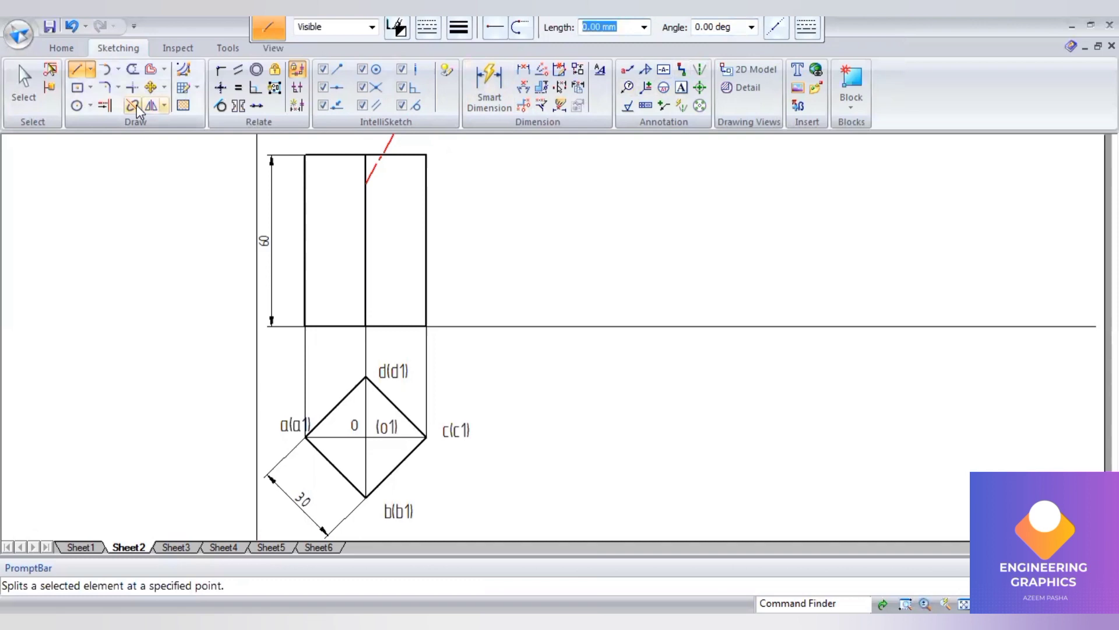
pyautogui.click(105, 110)
pyautogui.click(376, 161)
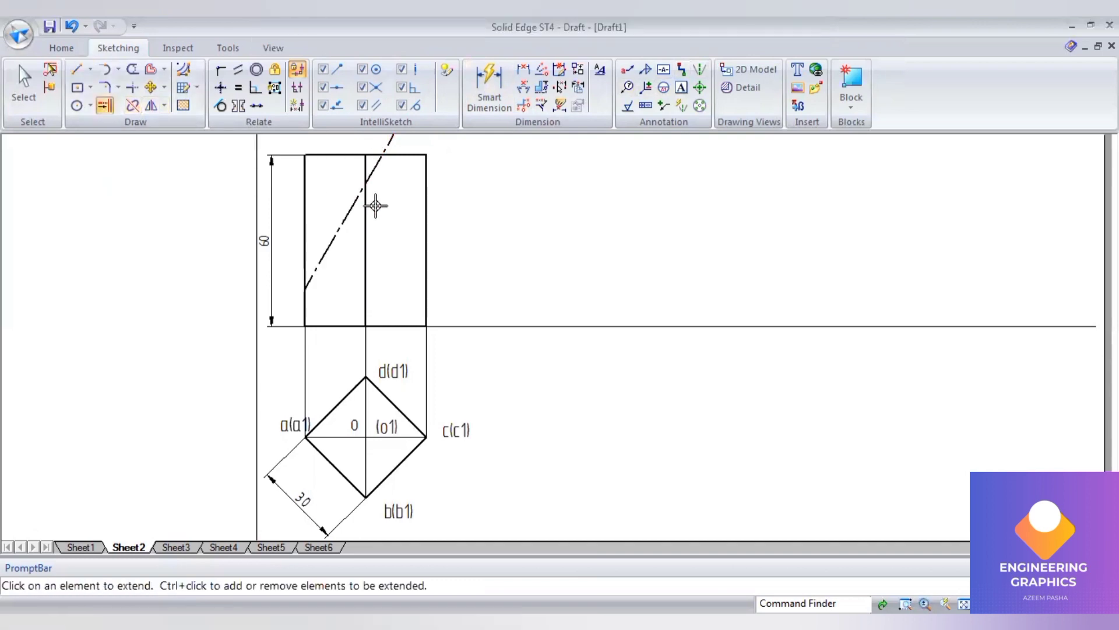
# Step: Split the front view's edge above a, its middle line and its top edge where the cutting line crosses them
pyautogui.click(133, 105)
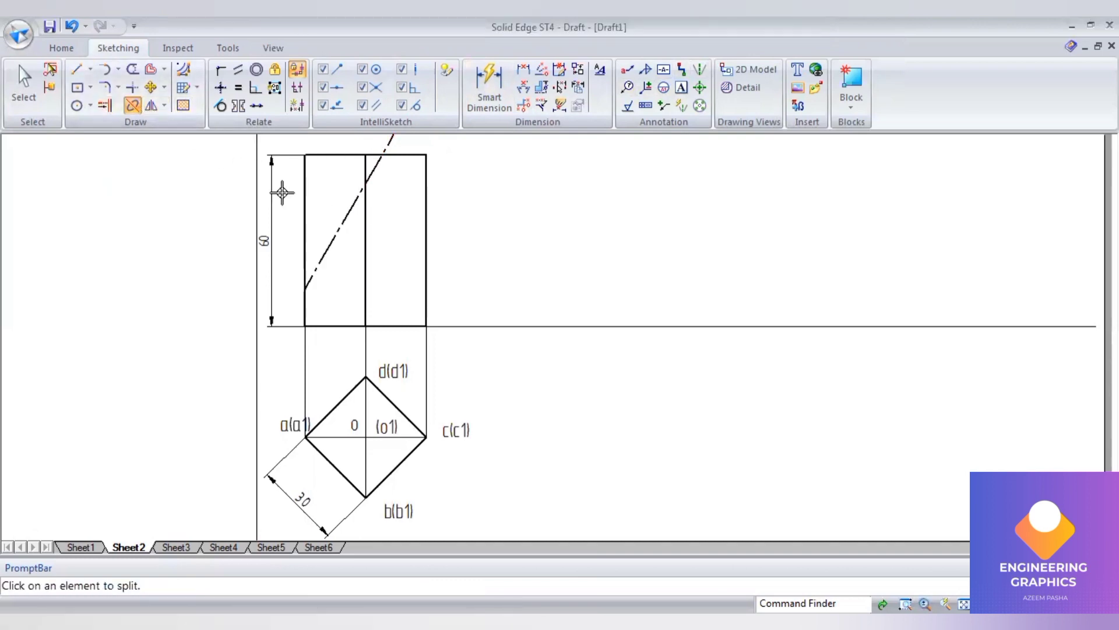
pyautogui.click(305, 244)
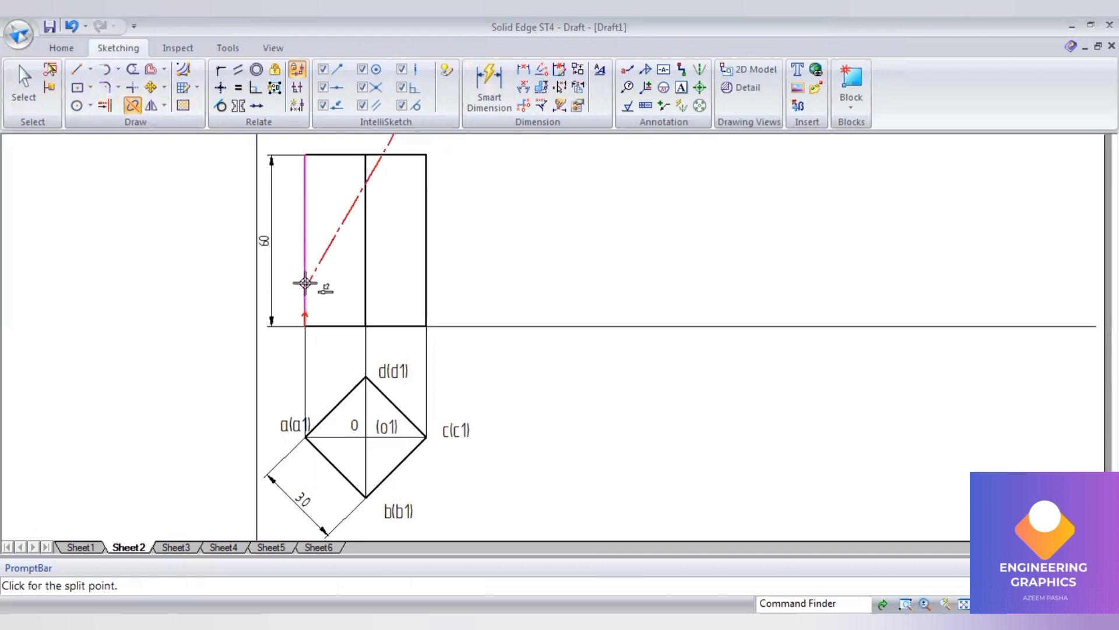
pyautogui.click(313, 271)
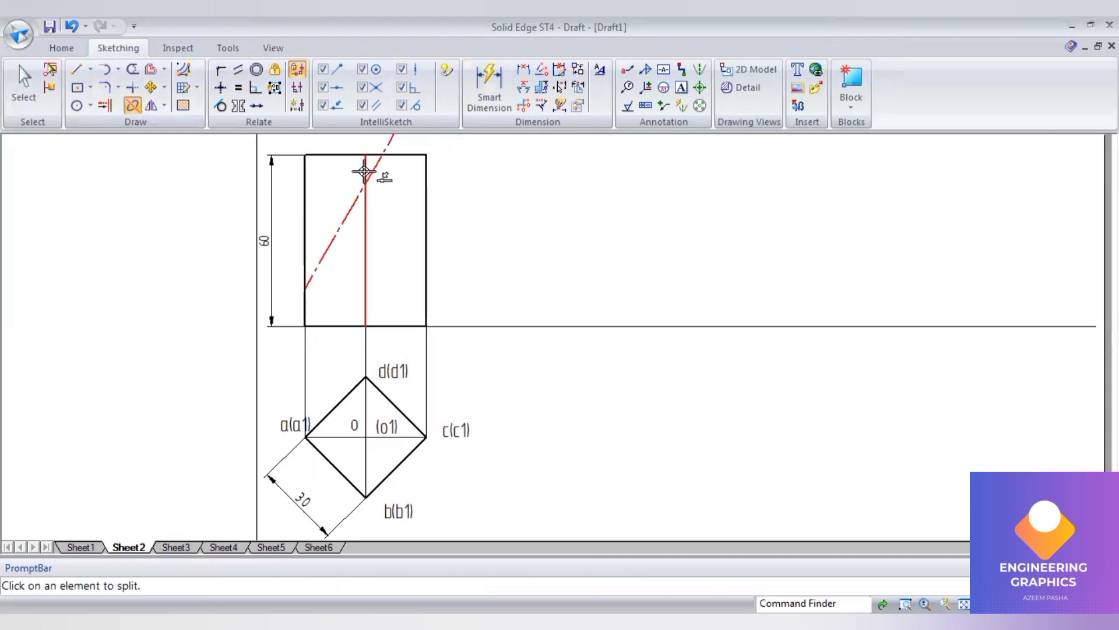
pyautogui.click(364, 177)
pyautogui.click(367, 182)
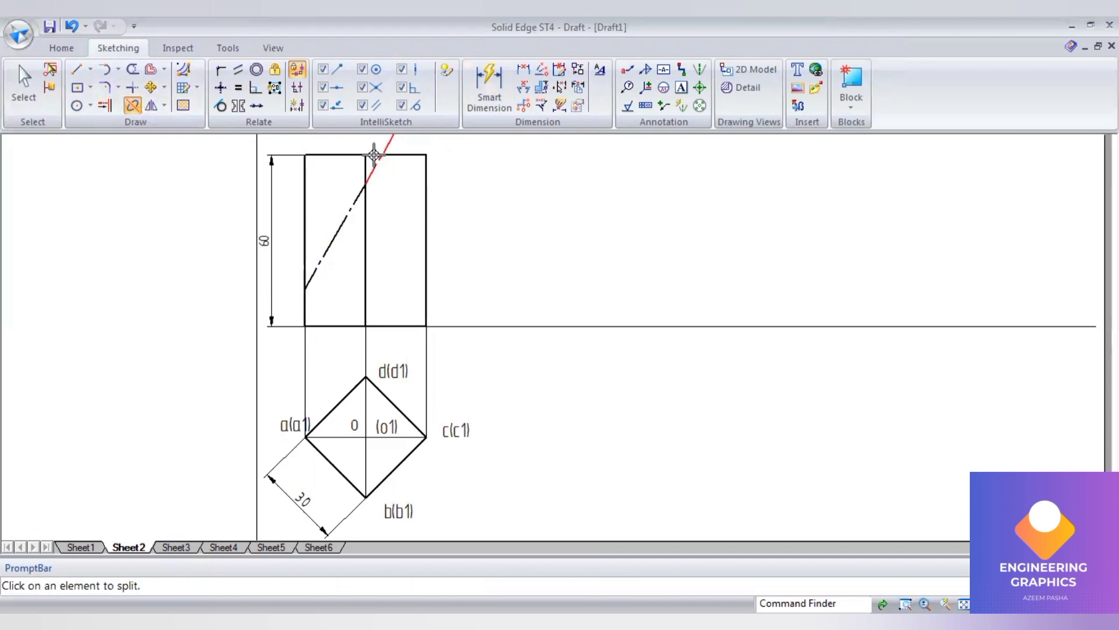
pyautogui.scroll(1, 351, 154)
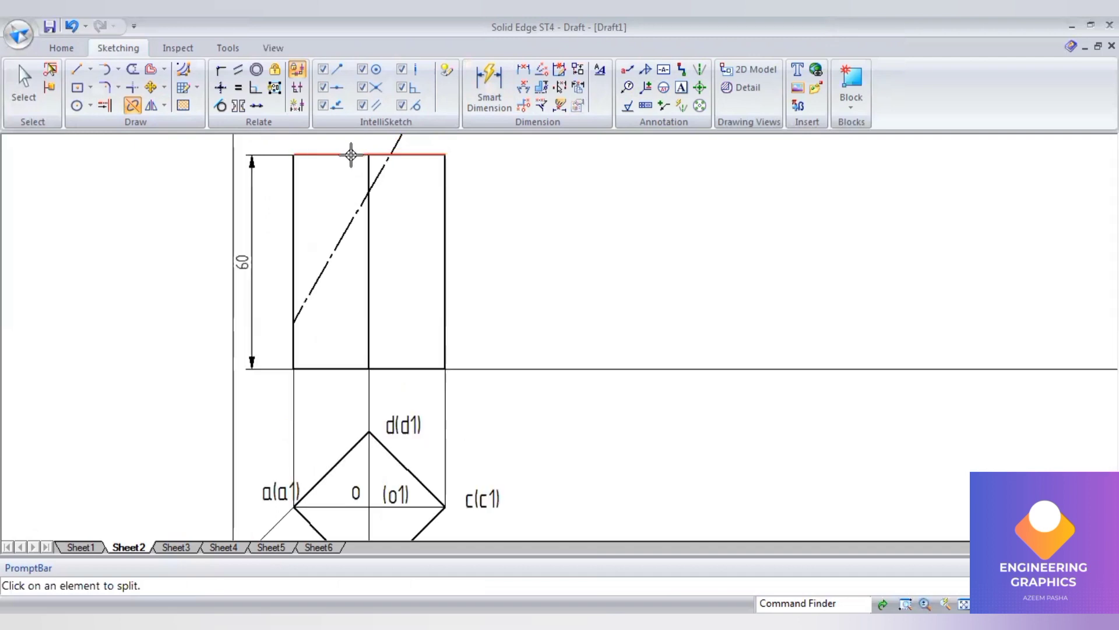
pyautogui.click(389, 155)
pyautogui.click(392, 153)
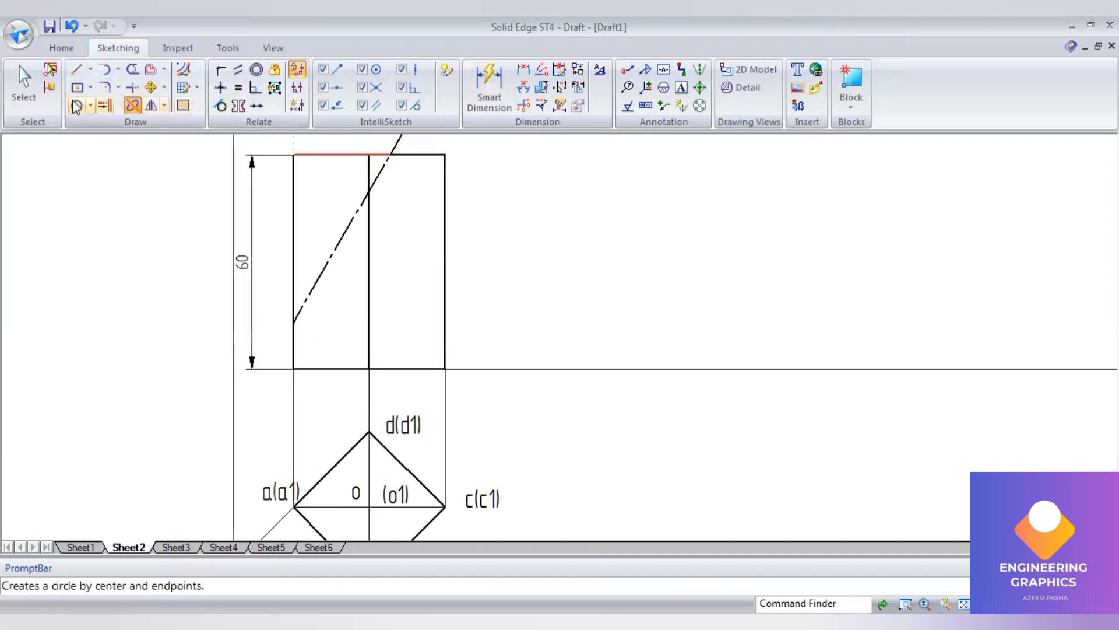
# Step: Give the cut-off parts of the edge above a and the top edge a thin line width
pyautogui.click(26, 75)
pyautogui.click(295, 218)
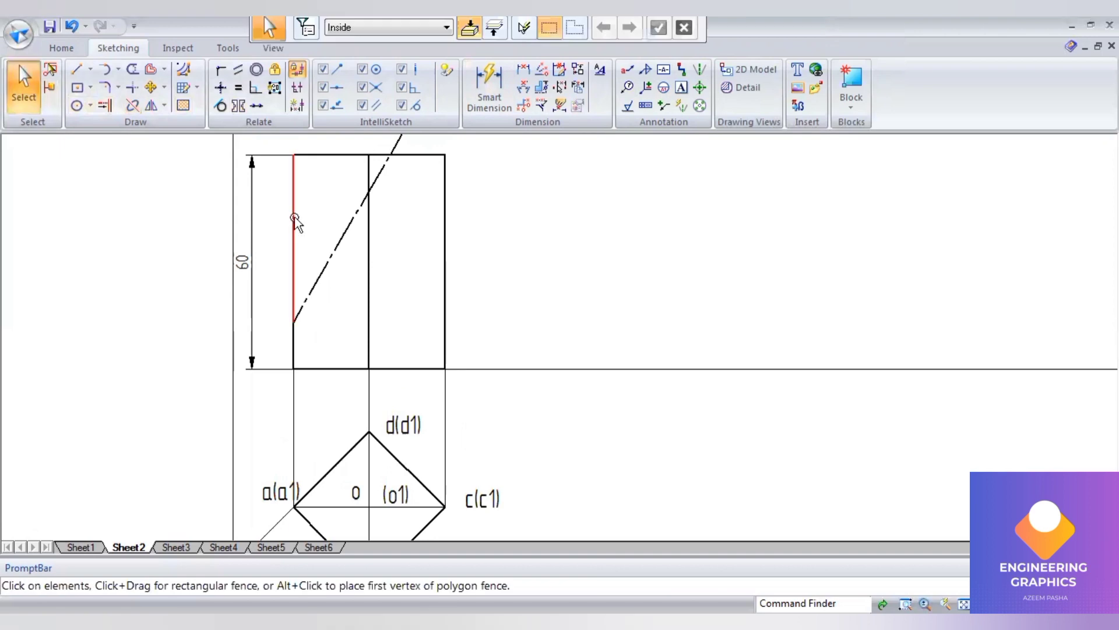
pyautogui.keyDown('ctrl'); pyautogui.click(368, 170); pyautogui.keyUp('ctrl')
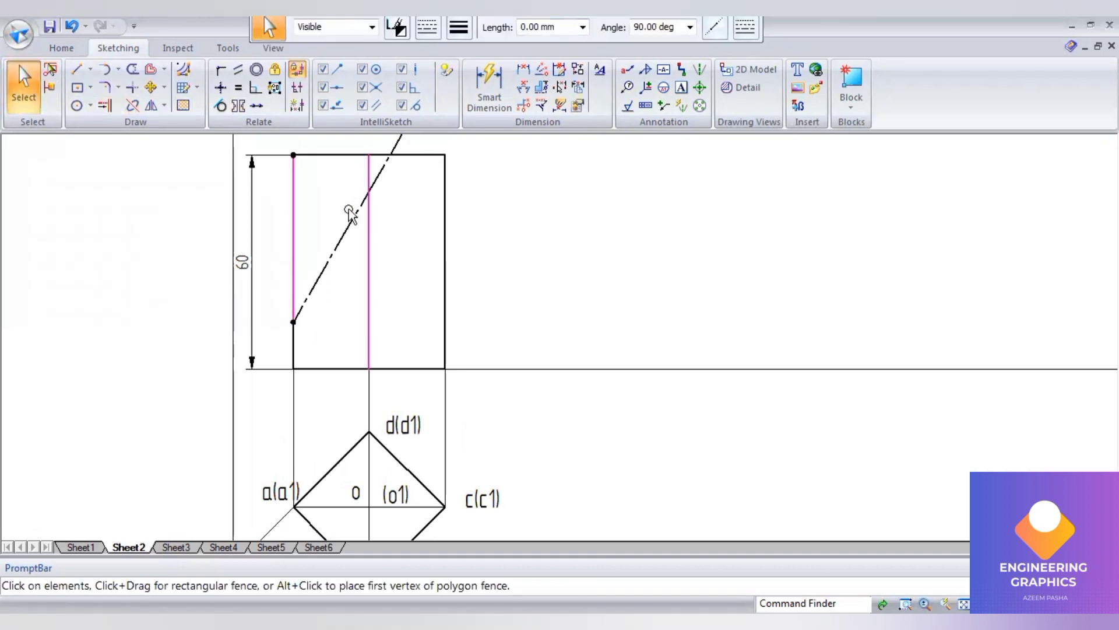
pyautogui.click(339, 155)
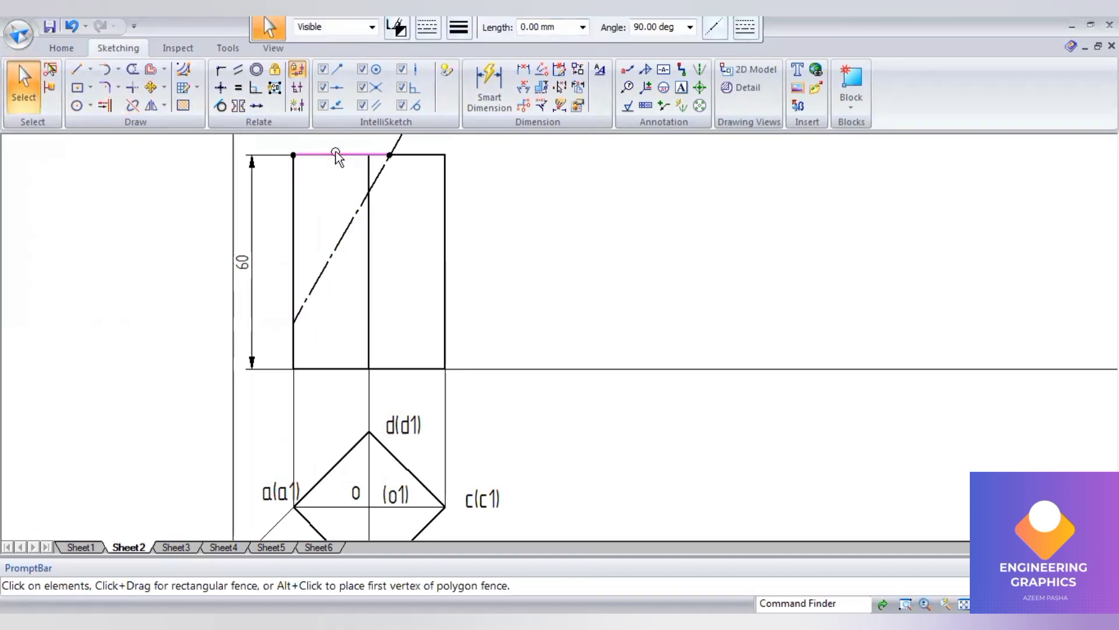
pyautogui.keyDown('ctrl'); pyautogui.click(367, 169); pyautogui.keyUp('ctrl')
pyautogui.click(356, 173)
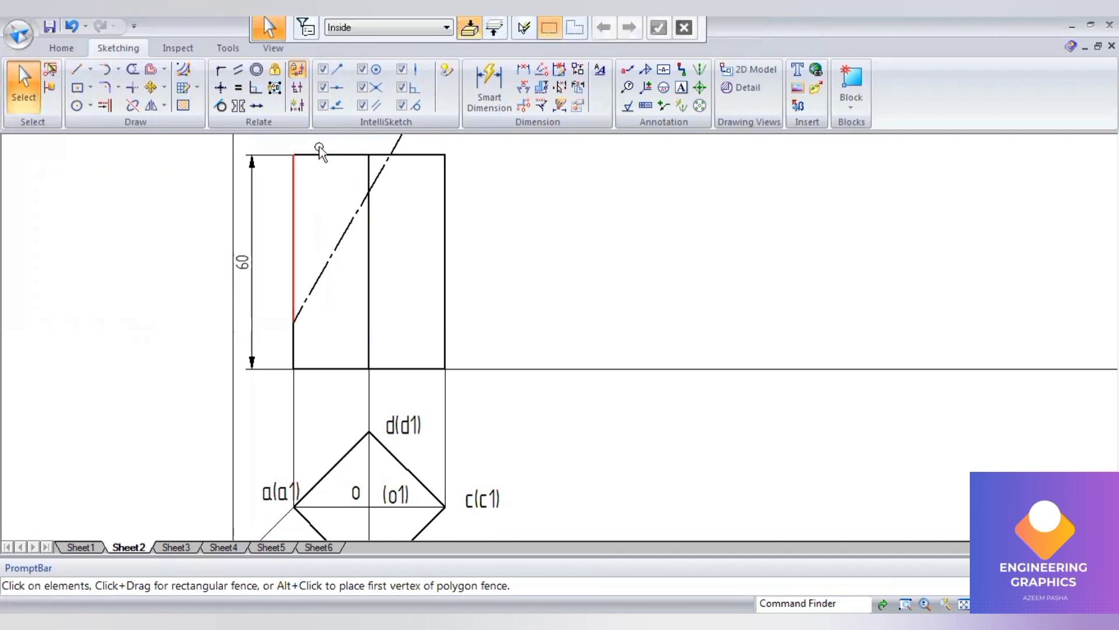
pyautogui.click(458, 28)
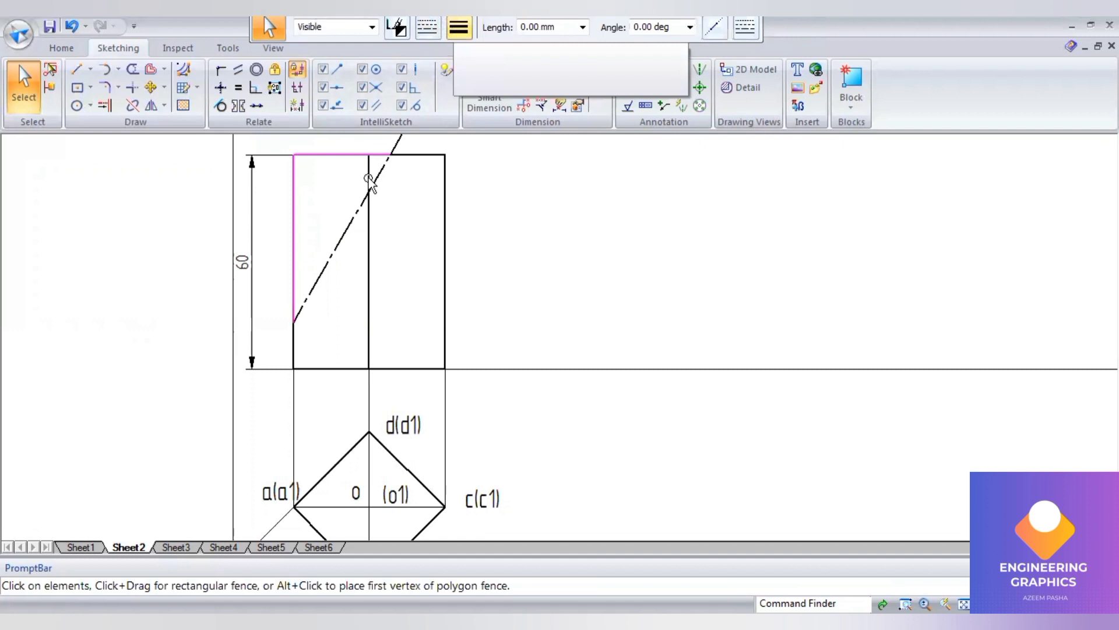
pyautogui.press('Escape')
pyautogui.scroll(2, 370, 180)
# Step: Split the front view's middle vertical line at the cutting line and make its upper piece thin
pyautogui.click(133, 109)
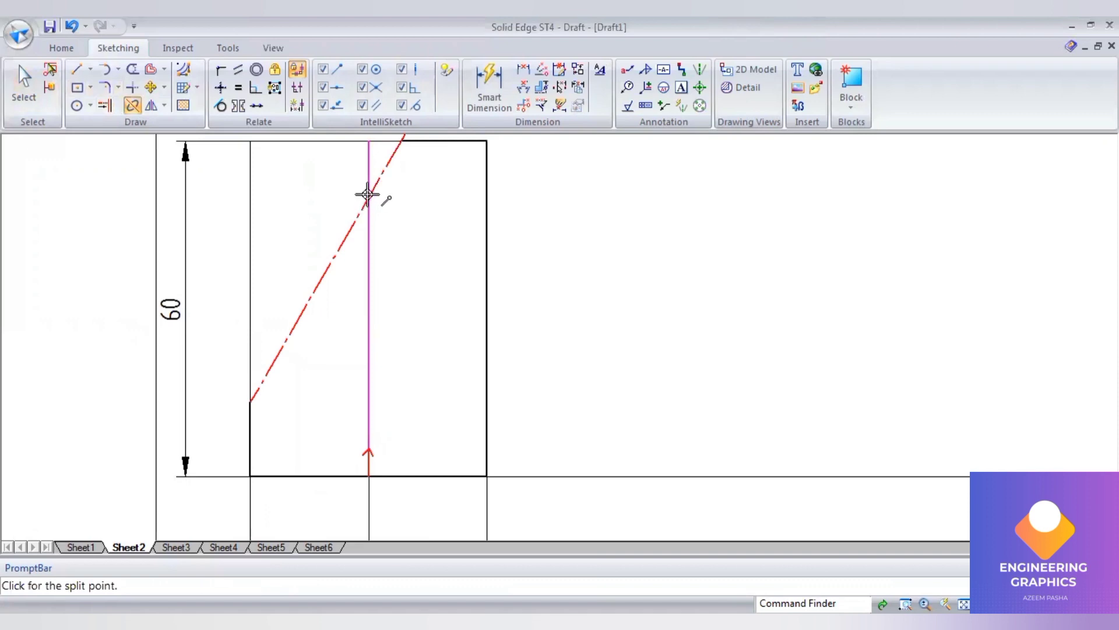
pyautogui.click(370, 192)
pyautogui.press('Escape')
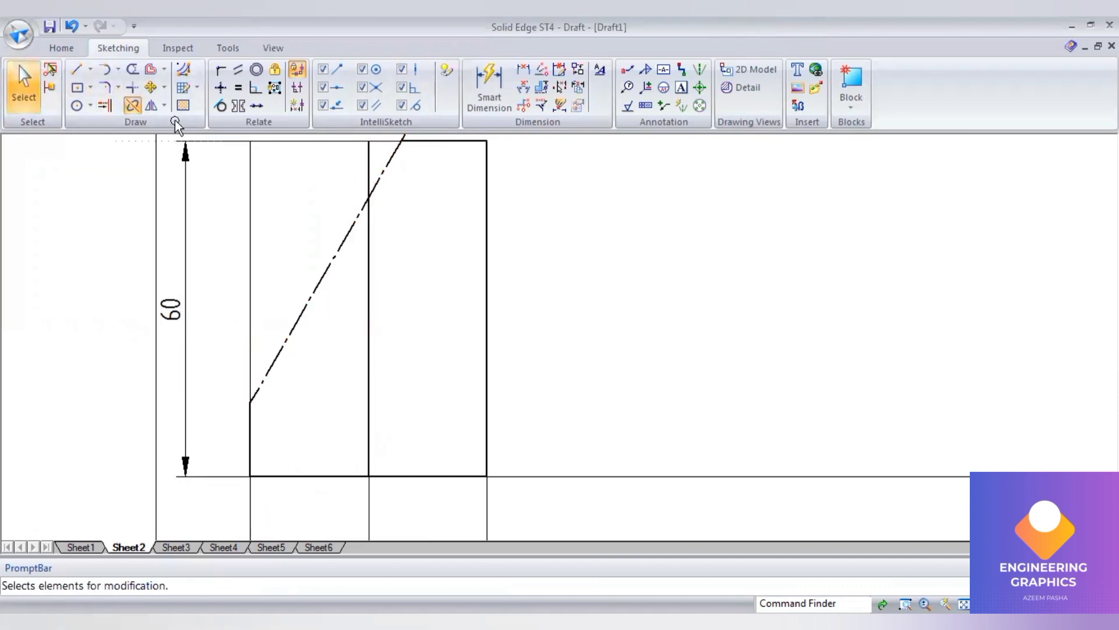
pyautogui.click(366, 173)
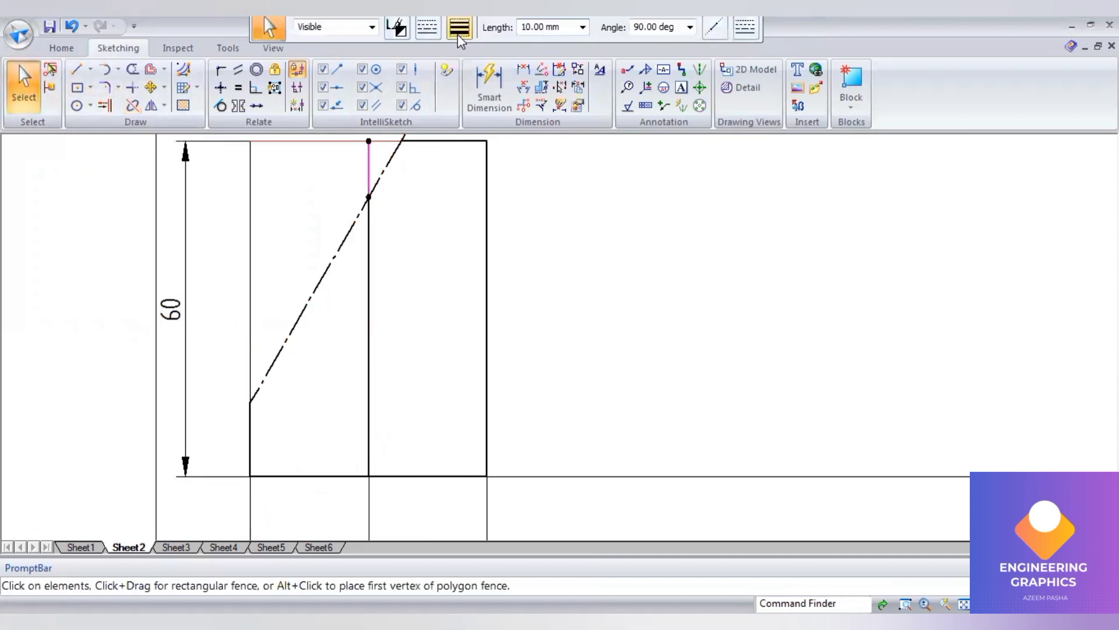
pyautogui.click(458, 27)
pyautogui.click(842, 492)
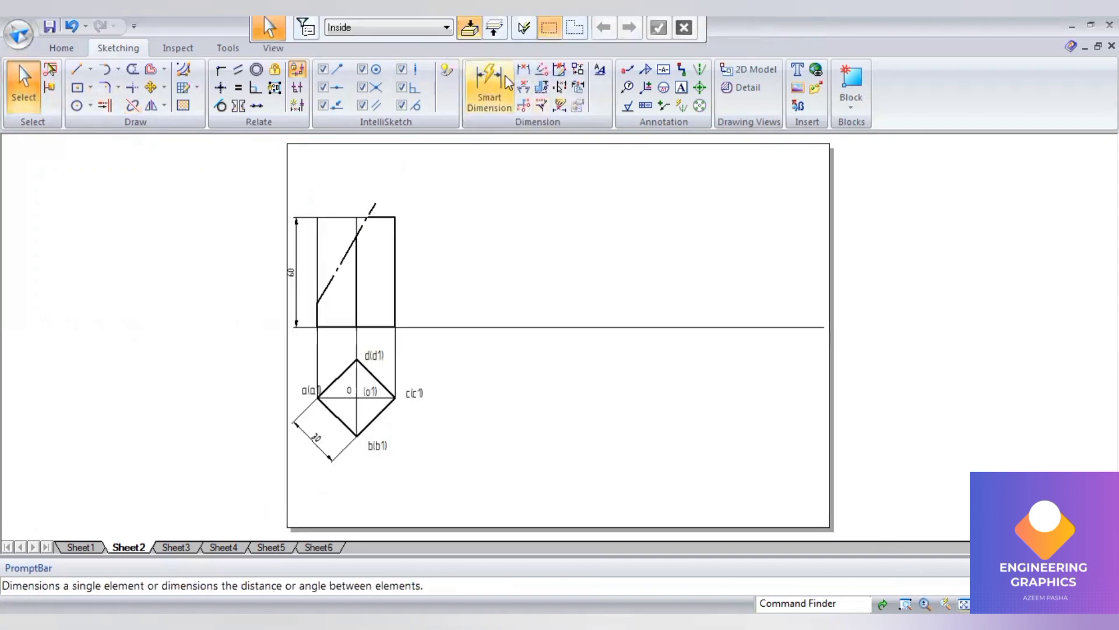
# Step: Dimension the height of the cutting point on the middle edge and the cutting line's angle to the base
pyautogui.click(356, 274)
pyautogui.click(414, 265)
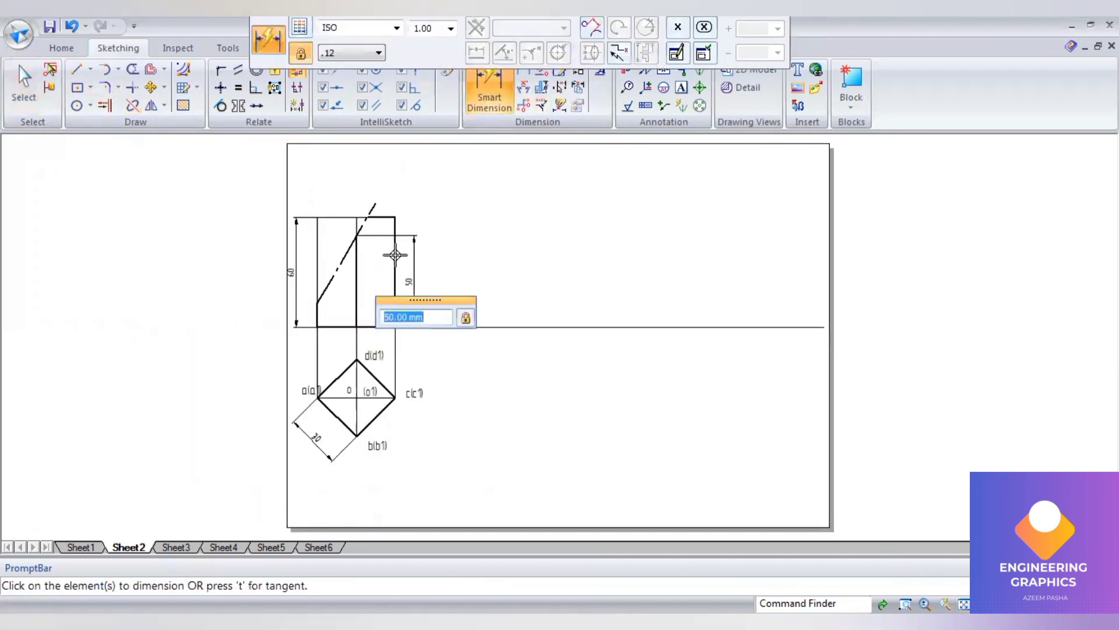
pyautogui.scroll(2, 387, 251)
pyautogui.click(524, 85)
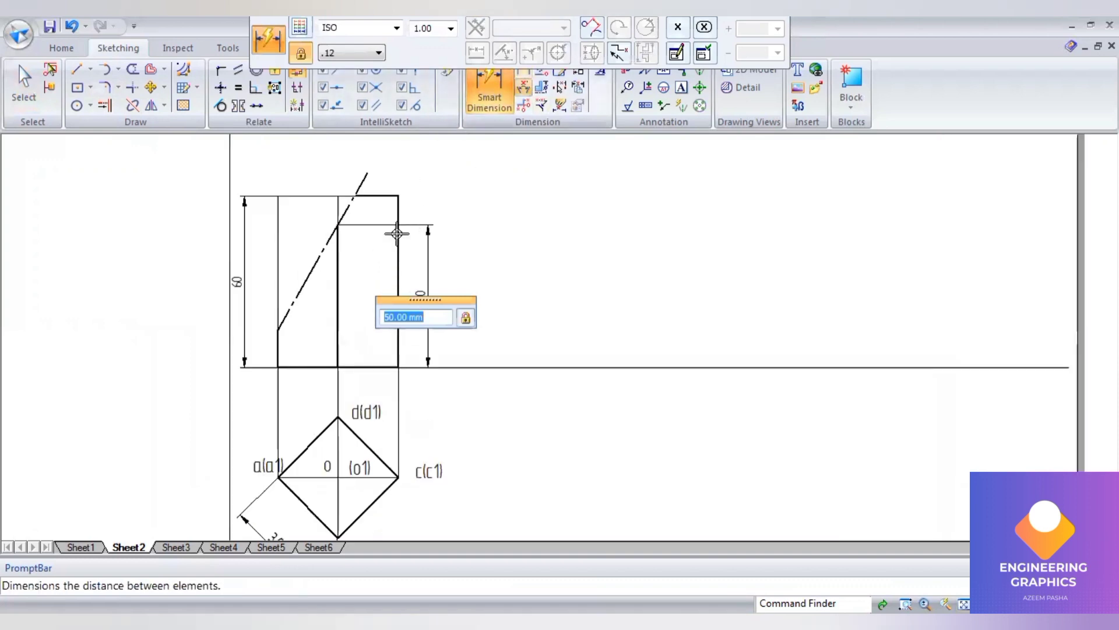
pyautogui.click(292, 296)
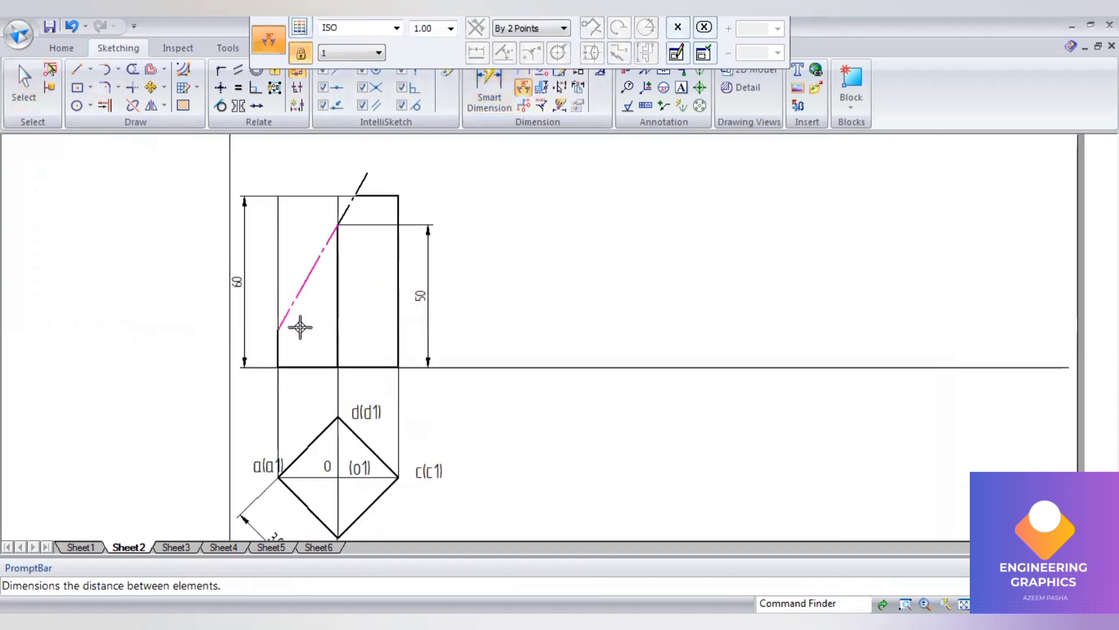
pyautogui.click(302, 367)
pyautogui.click(315, 320)
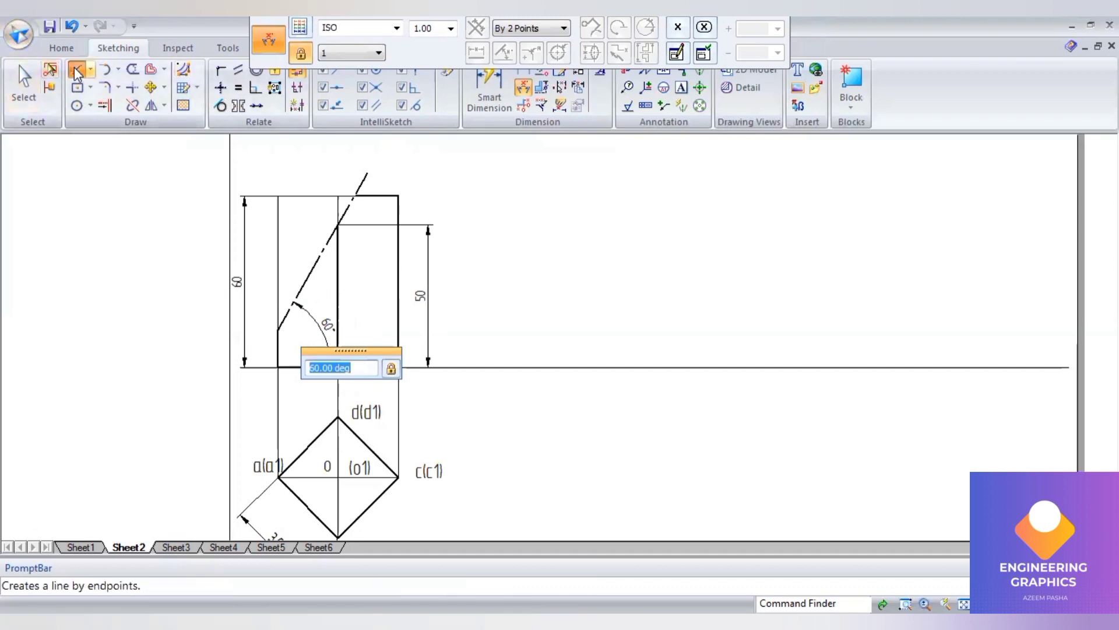
# Step: Draw a 0.13 mm wide horizontal line from the front view's top corner above c to near the sheet's far border
pyautogui.click(459, 26)
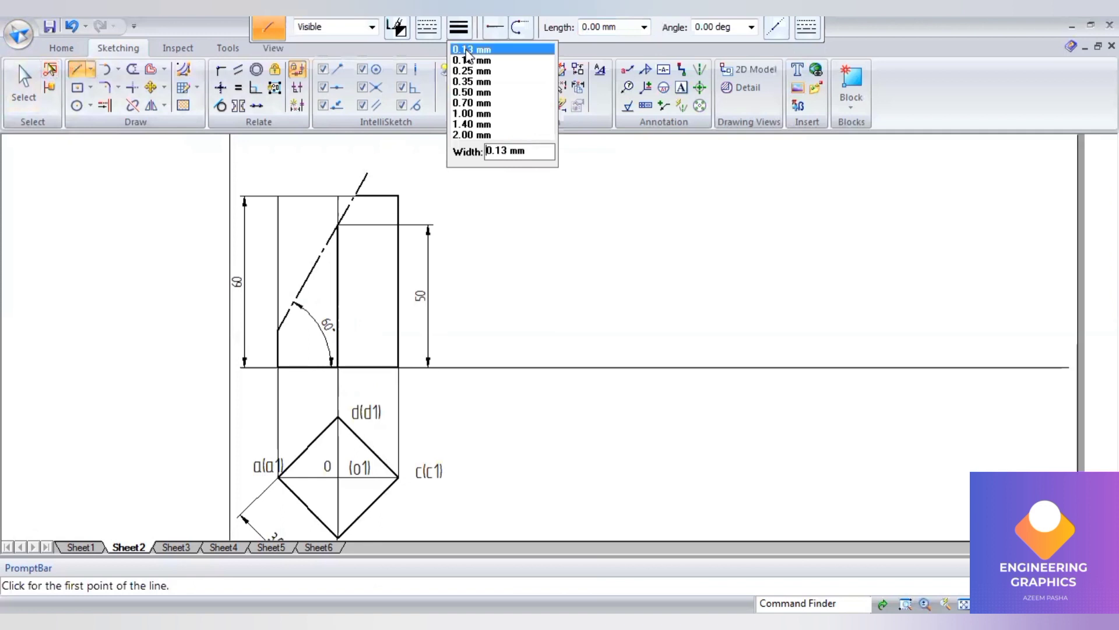
pyautogui.click(473, 48)
pyautogui.click(398, 196)
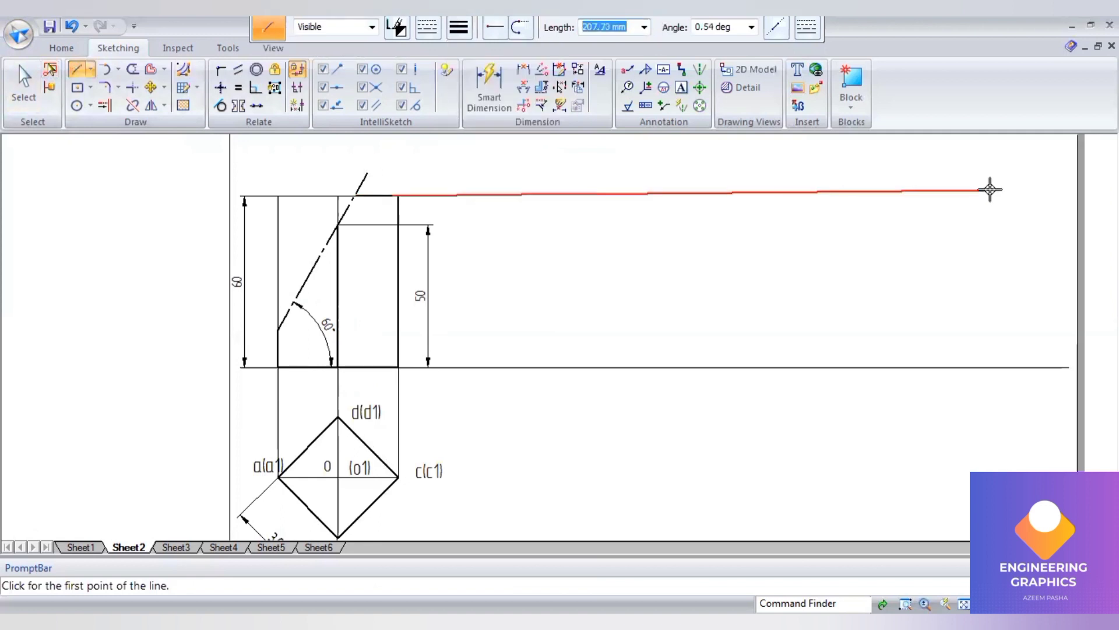
pyautogui.click(1043, 199)
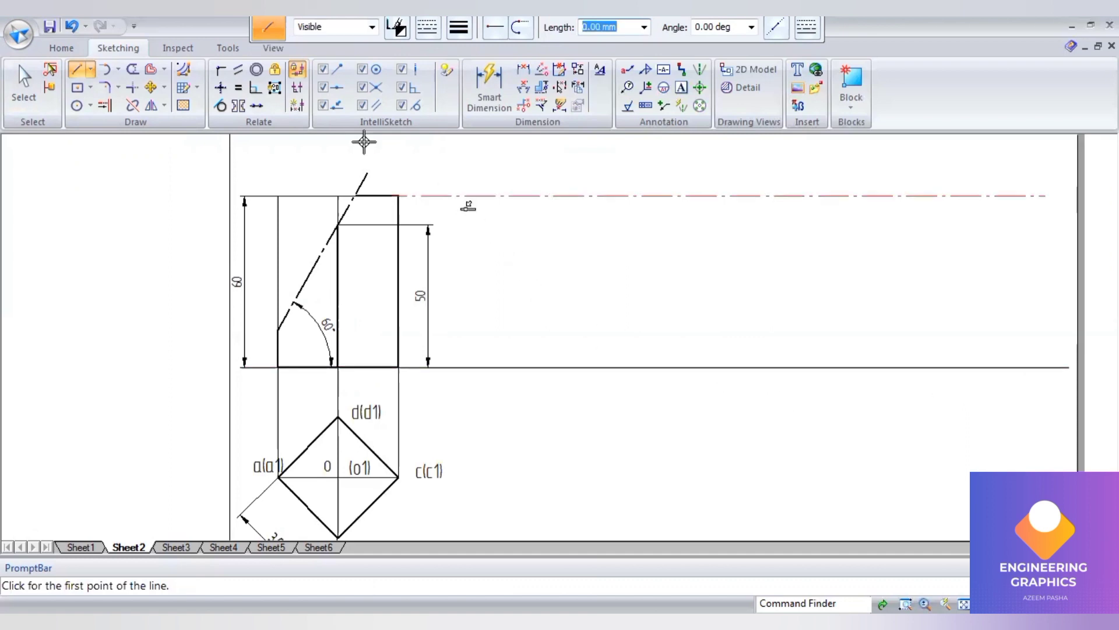
# Step: Change the long horizontal line extending from the front view's top edge to a continuous line type
pyautogui.click(13, 79)
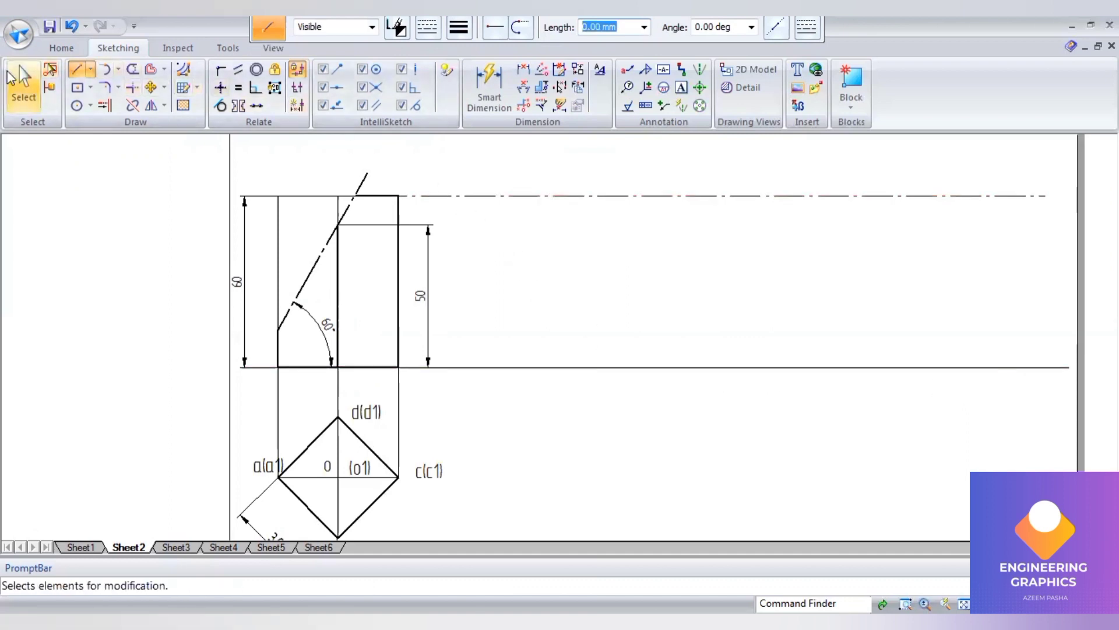
pyautogui.click(464, 198)
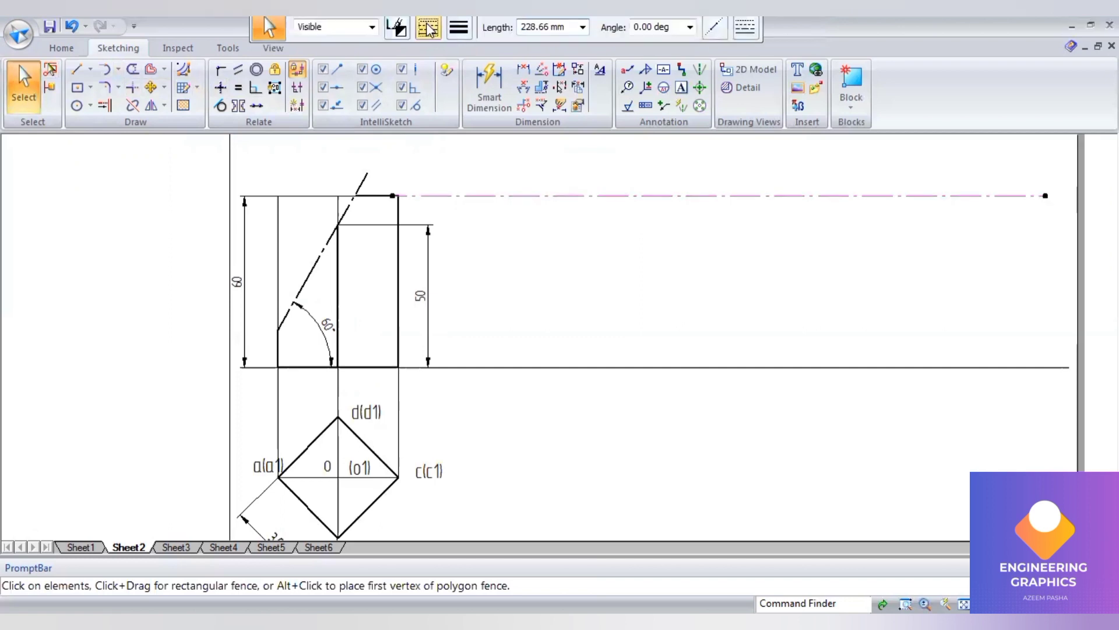
pyautogui.click(428, 27)
pyautogui.click(438, 51)
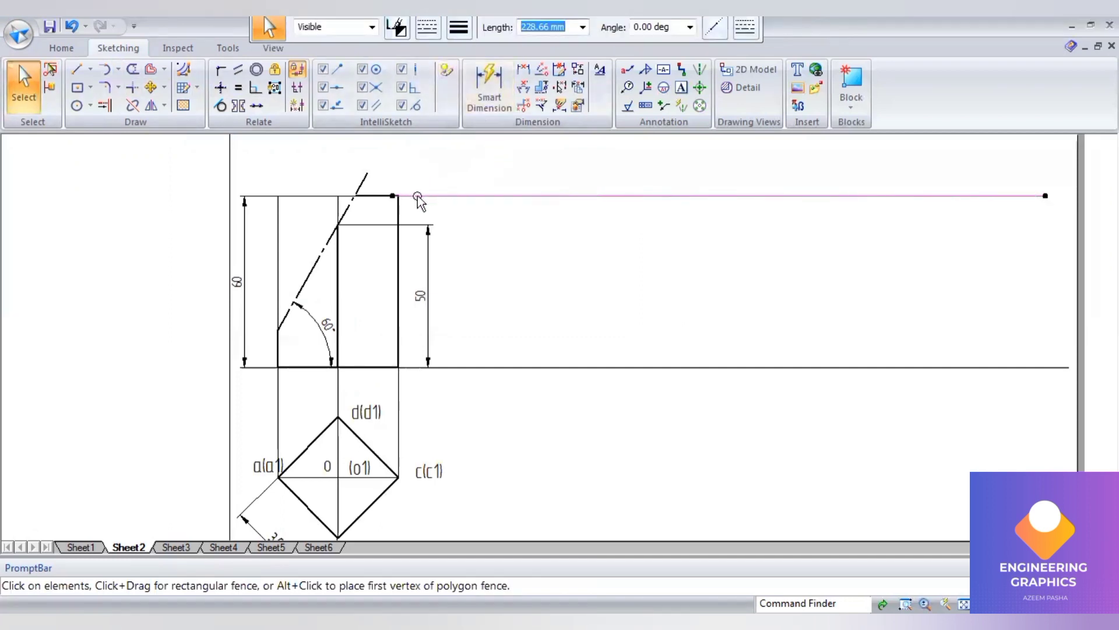
pyautogui.scroll(1, 413, 217)
pyautogui.press('Escape')
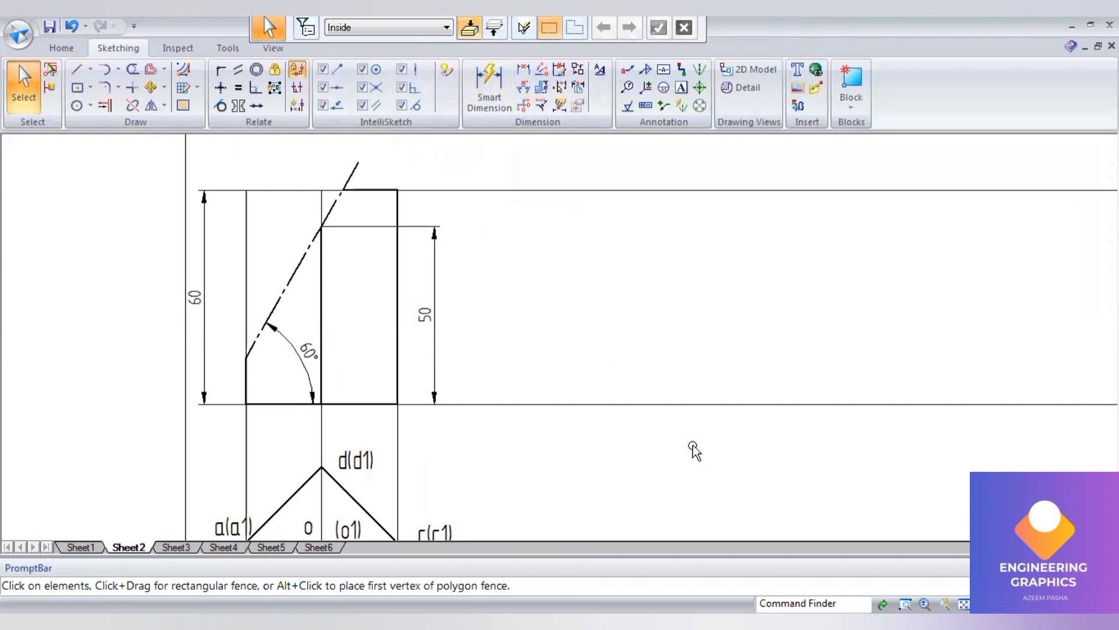
# Step: Draw a thin continuous vertical line between the two long horizontal lines, a short distance beyond the 50 mm dimension
pyautogui.click(429, 28)
pyautogui.click(443, 45)
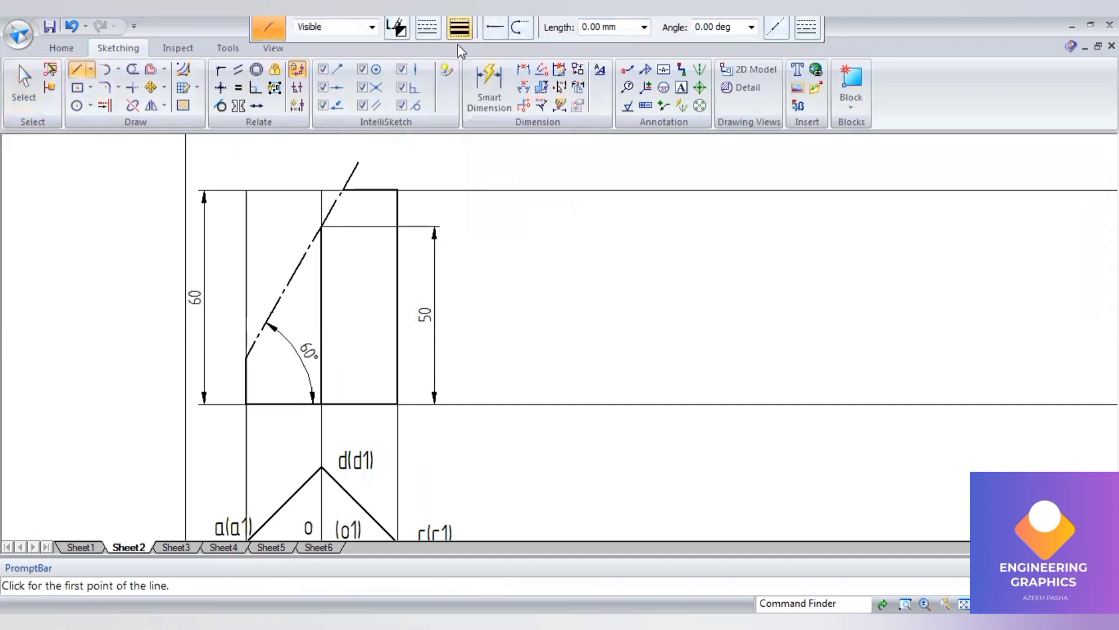
pyautogui.click(460, 27)
pyautogui.click(500, 46)
pyautogui.click(496, 190)
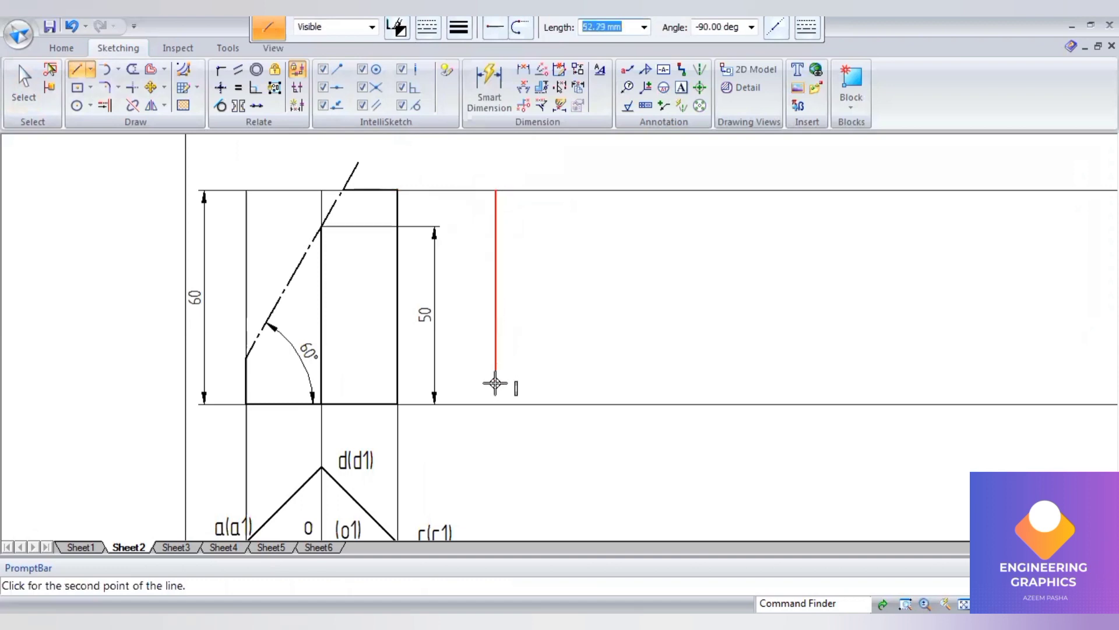
pyautogui.click(495, 403)
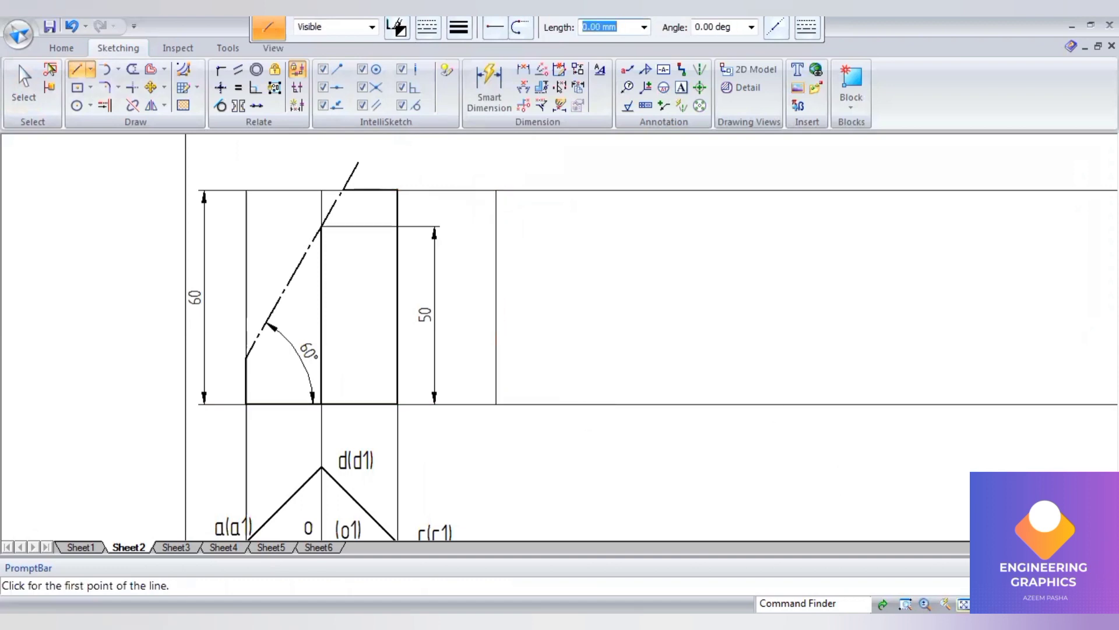
# Step: Offset the development's starting vertical line four times in succession at 30 mm spacing, away from the front view
pyautogui.scroll(-2, 624, 352)
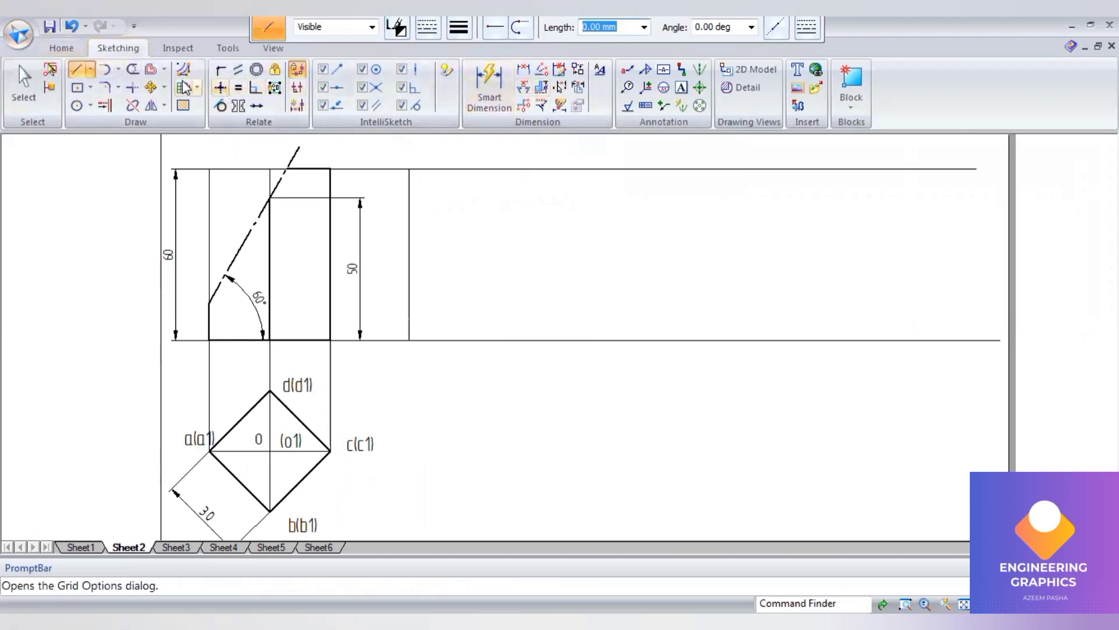
pyautogui.click(150, 70)
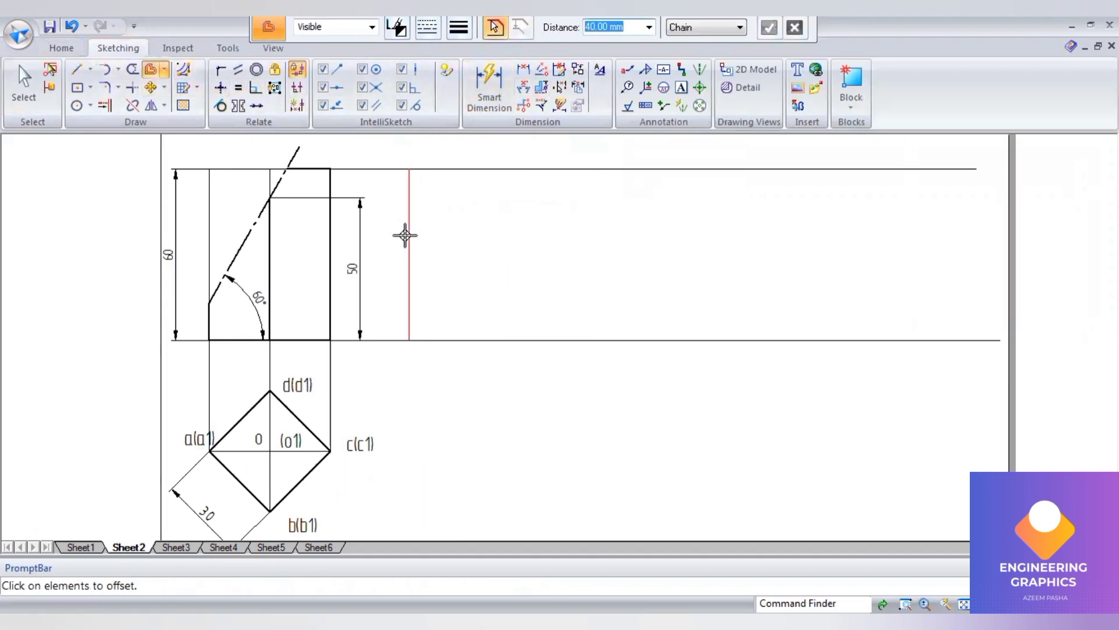
pyautogui.click(408, 235)
pyautogui.write('30')
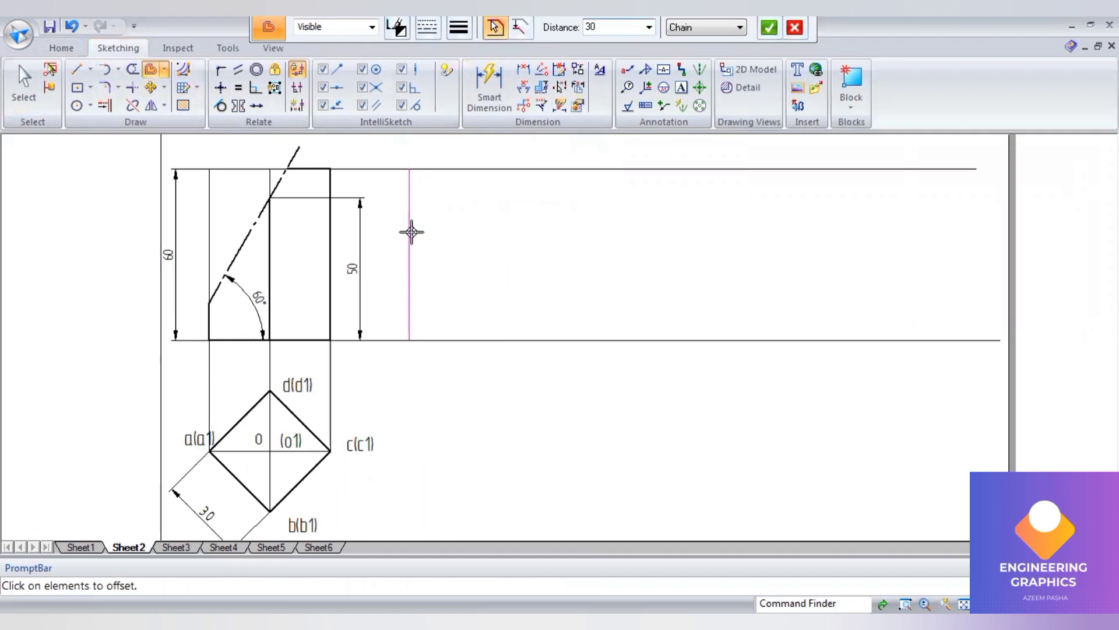
pyautogui.press('Return')
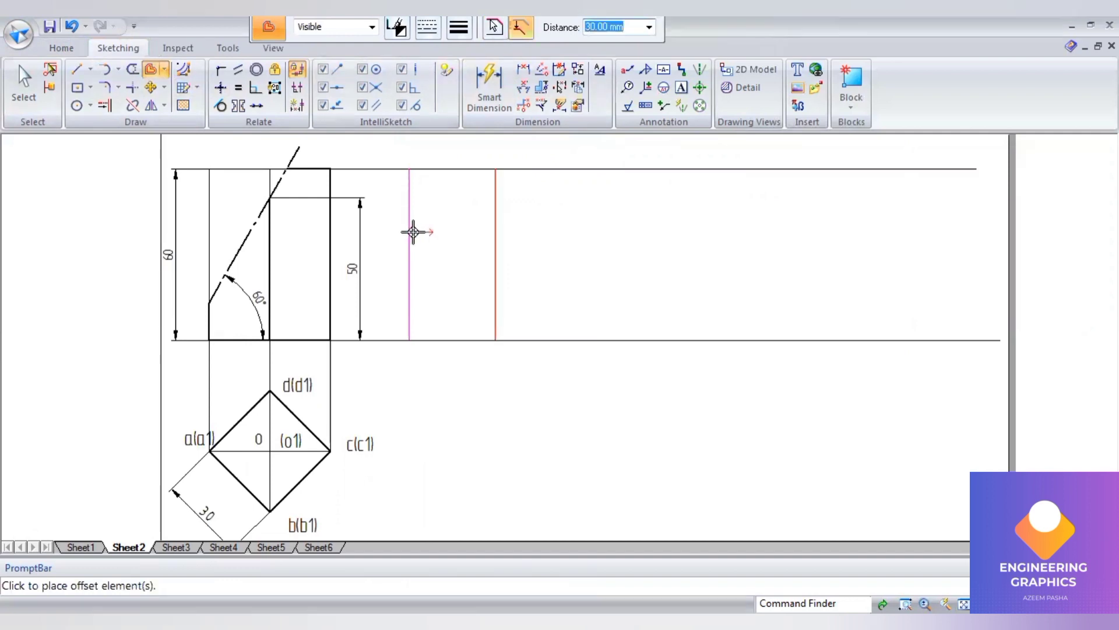
pyautogui.rightClick(294, 162)
pyautogui.click(409, 255)
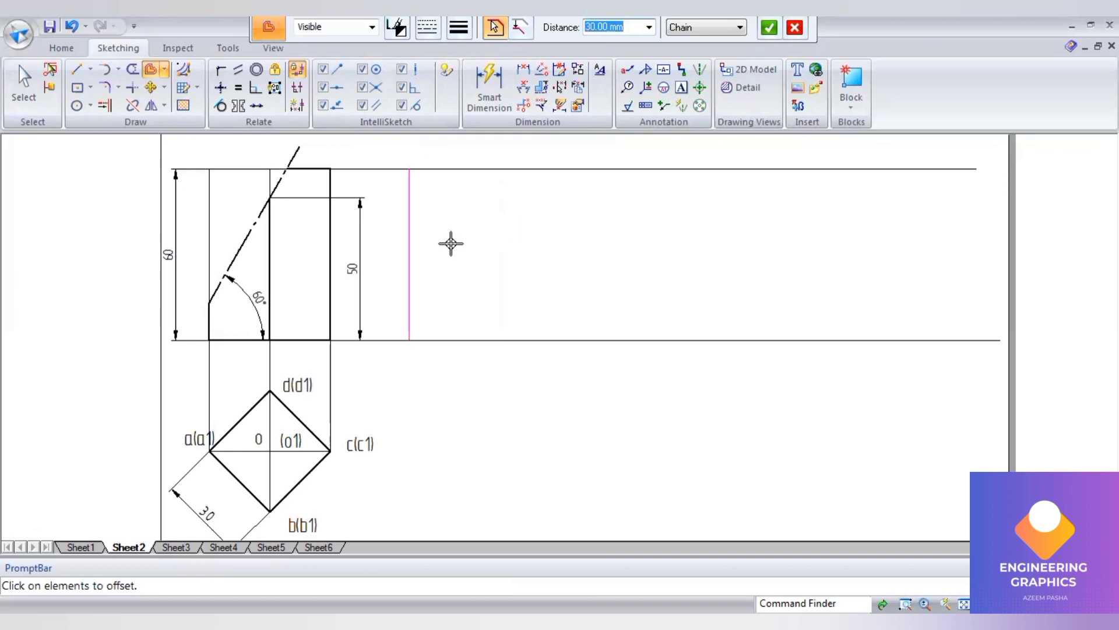
pyautogui.rightClick(451, 244)
pyautogui.click(495, 245)
pyautogui.click(613, 248)
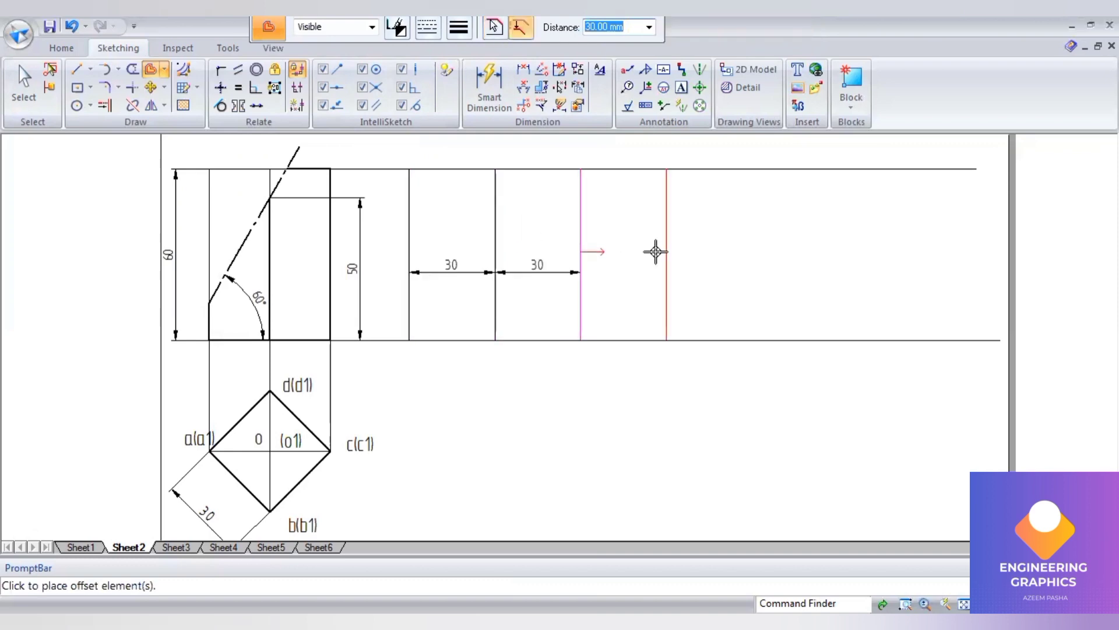
pyautogui.click(787, 260)
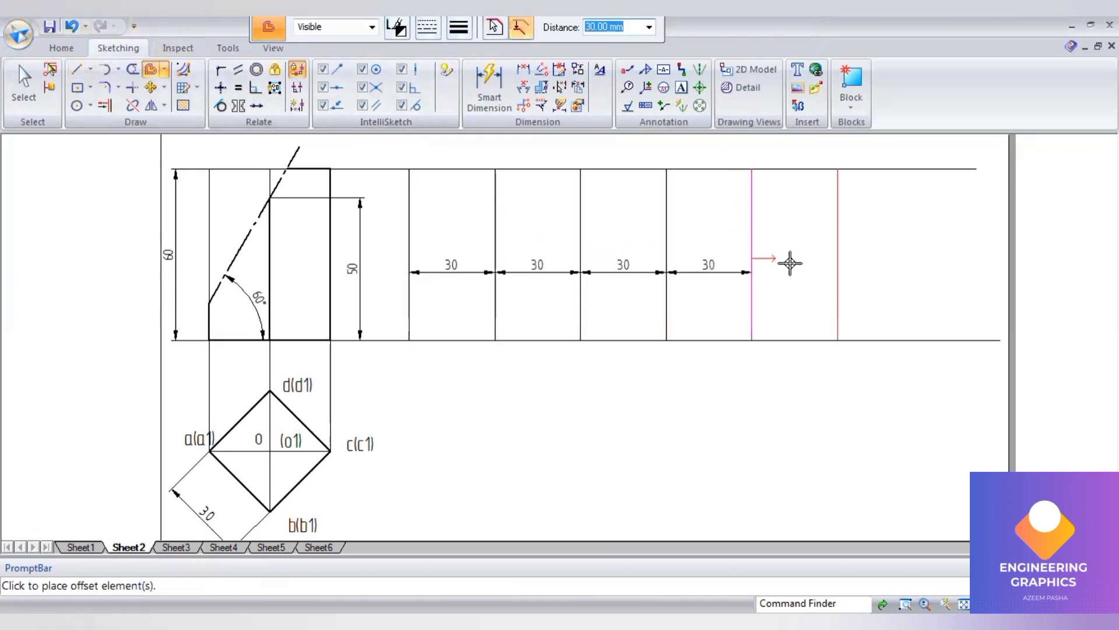
pyautogui.rightClick(741, 217)
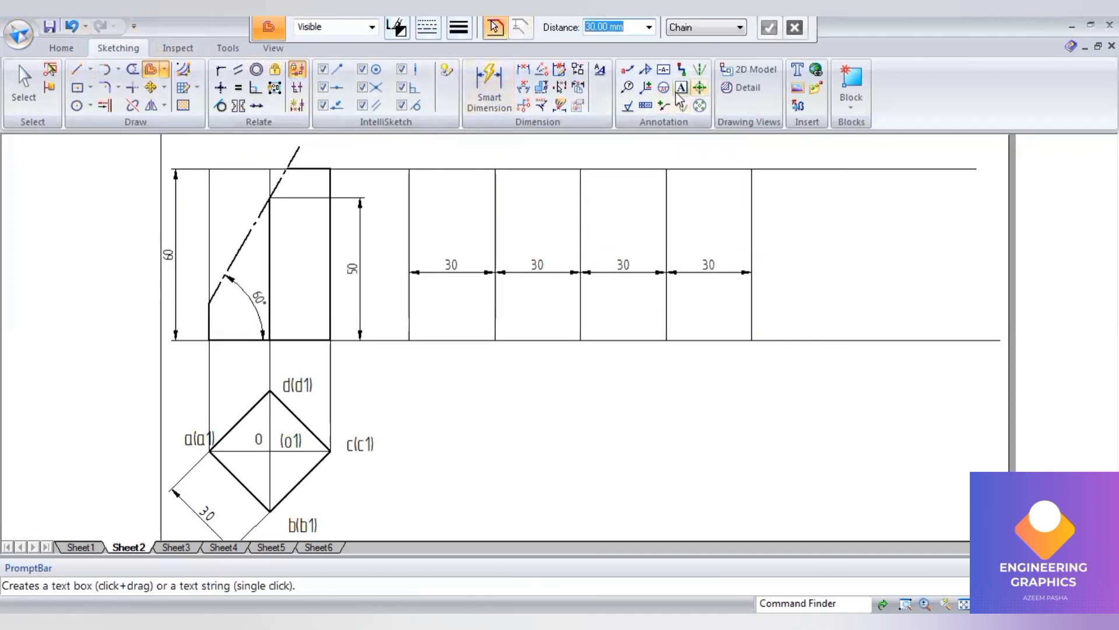
# Step: Label the feet of the five development lines A, B, C, D and A in order below the baseline
pyautogui.click(414, 351)
pyautogui.write('A')
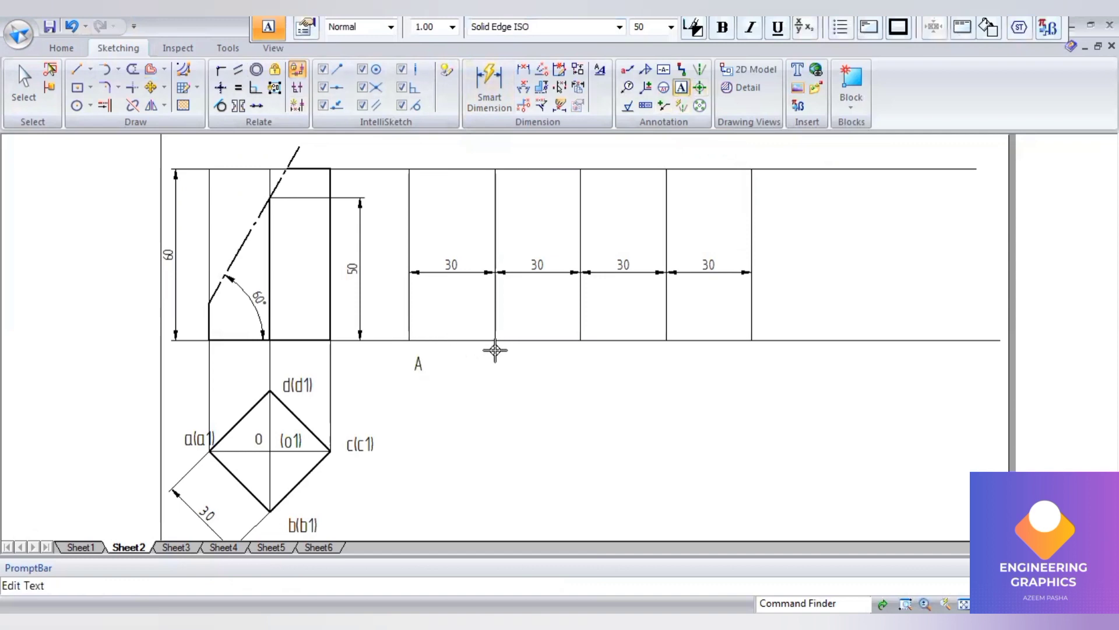
pyautogui.click(495, 350)
pyautogui.write('B')
pyautogui.click(572, 347)
pyautogui.write('C')
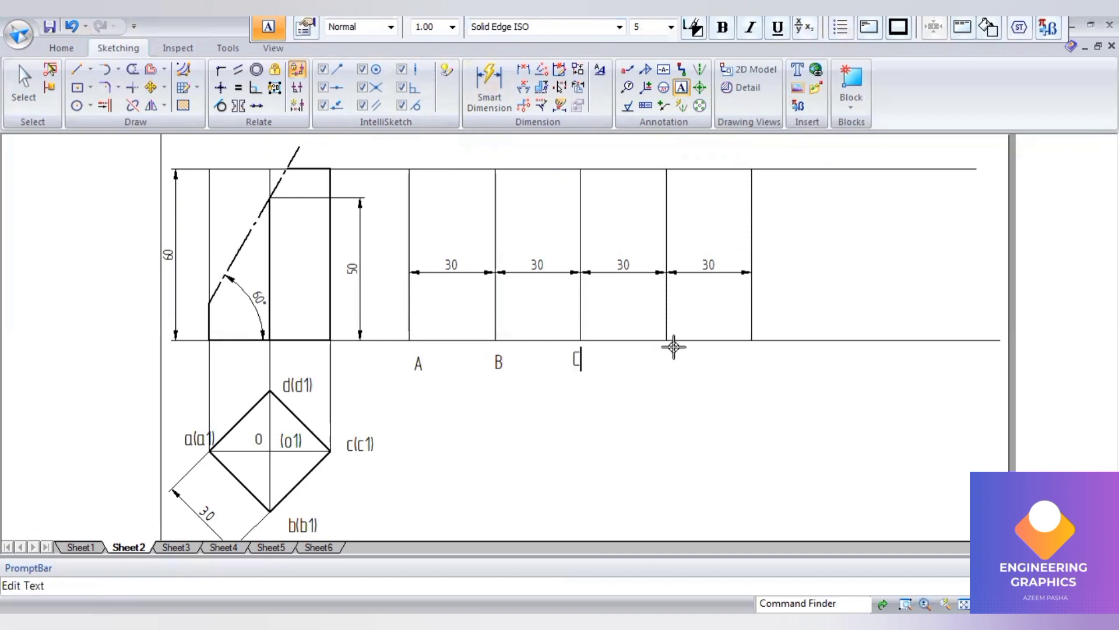
pyautogui.write('D')
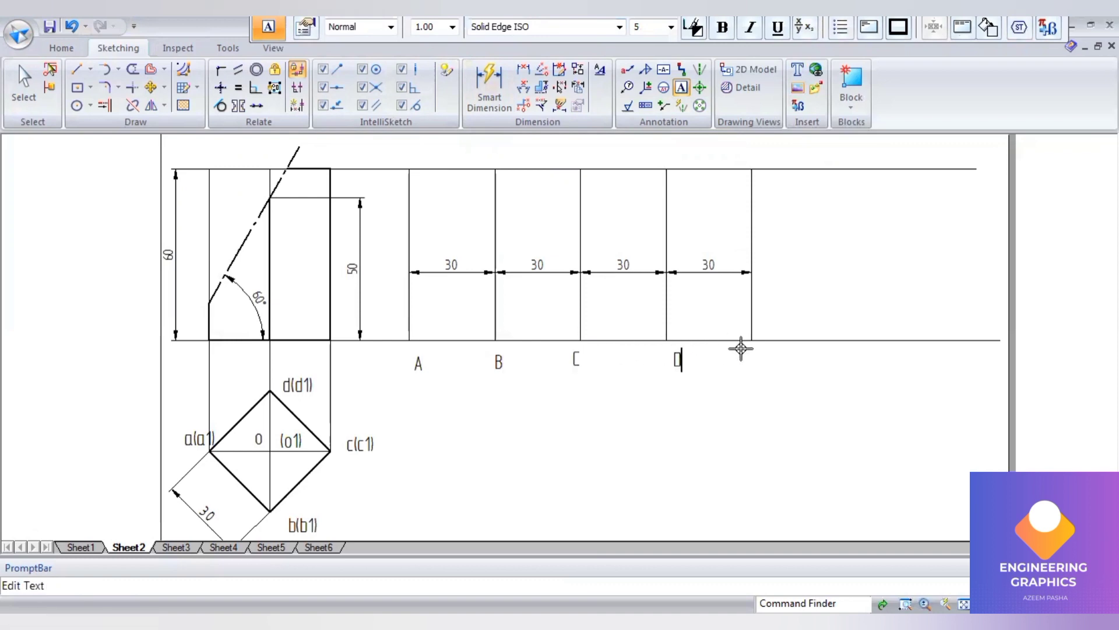
pyautogui.click(751, 348)
pyautogui.write('A')
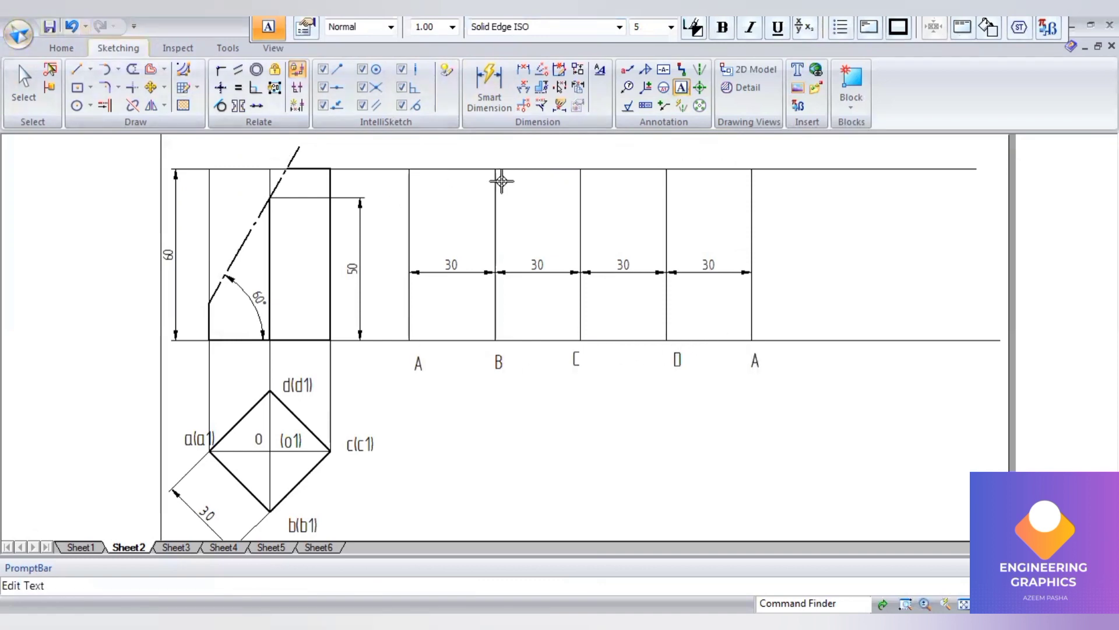
# Step: Label the cutting line's intersections in the front view 1, 2 and 3, going up from the edge above a
pyautogui.click(188, 282)
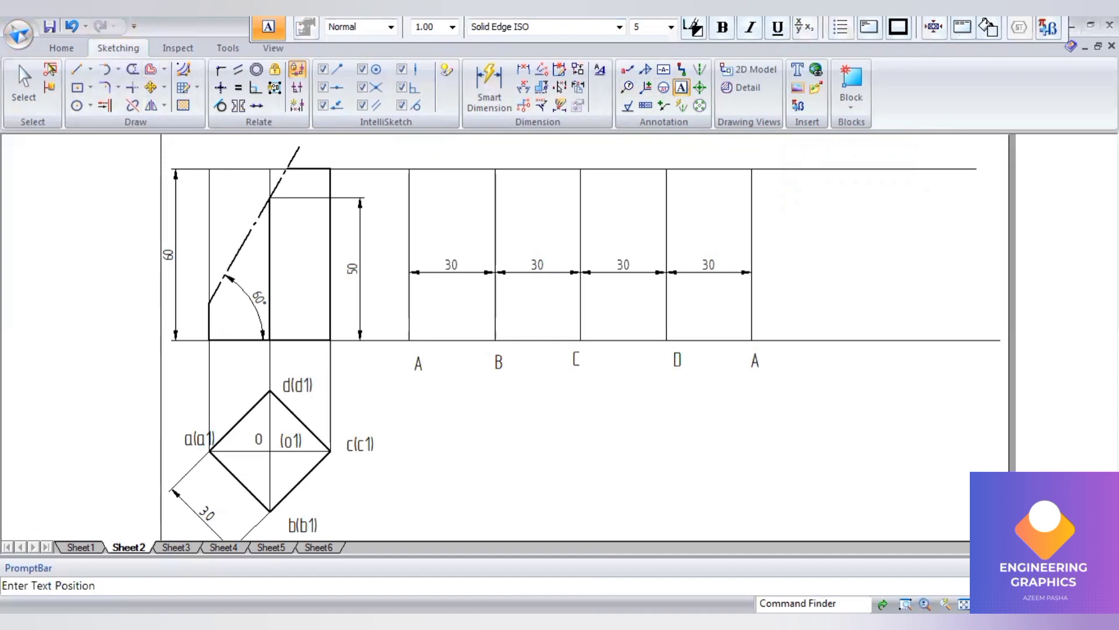
pyautogui.click(191, 292)
pyautogui.write('1')
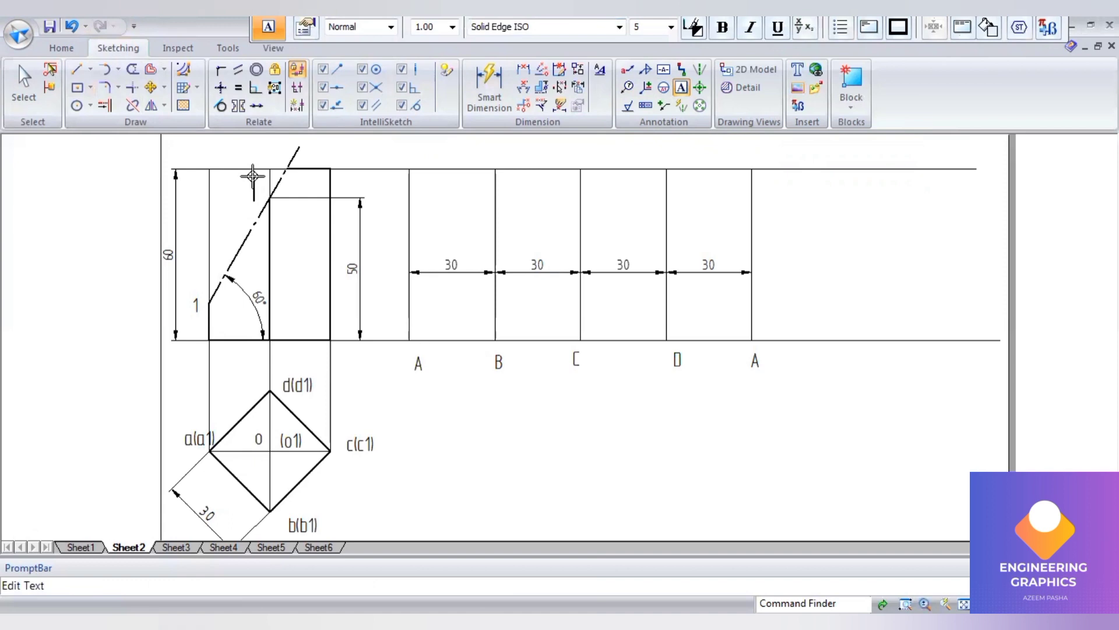
pyautogui.write('2')
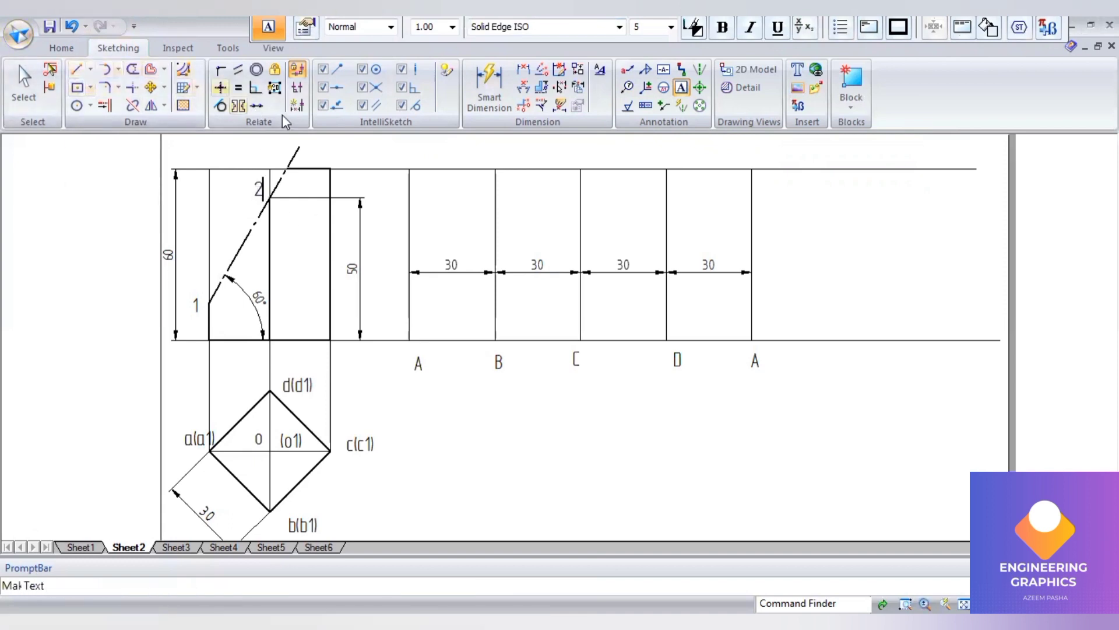
pyautogui.click(280, 143)
pyautogui.write('3')
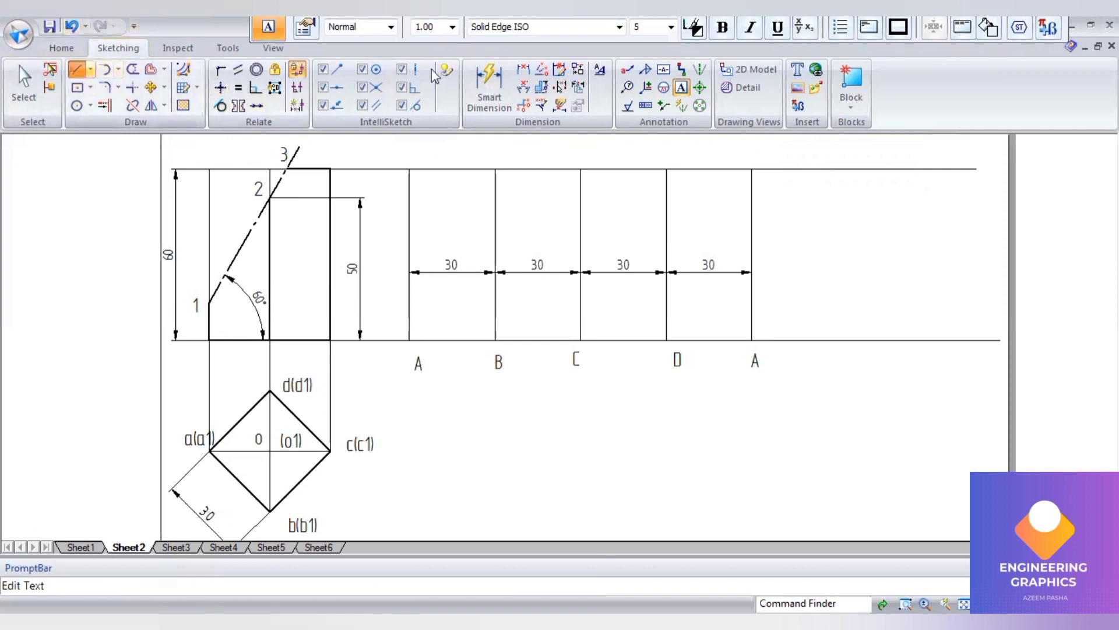
# Step: Draw a 0.13 mm wide vertical projection line from point 3 in the front view down through the top view's square
pyautogui.click(458, 27)
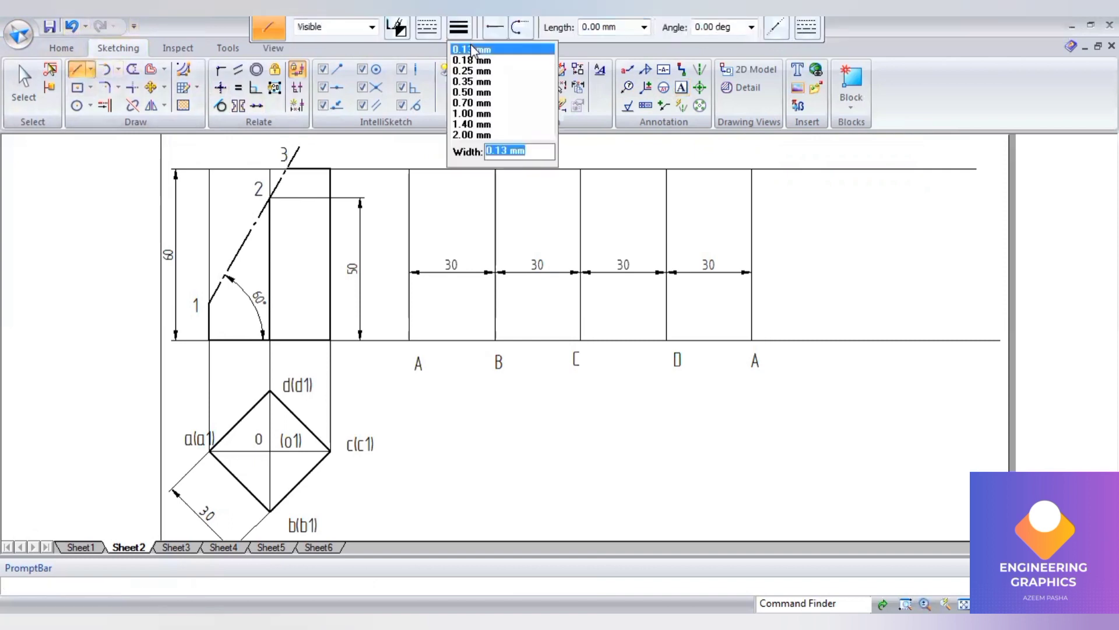
pyautogui.click(473, 50)
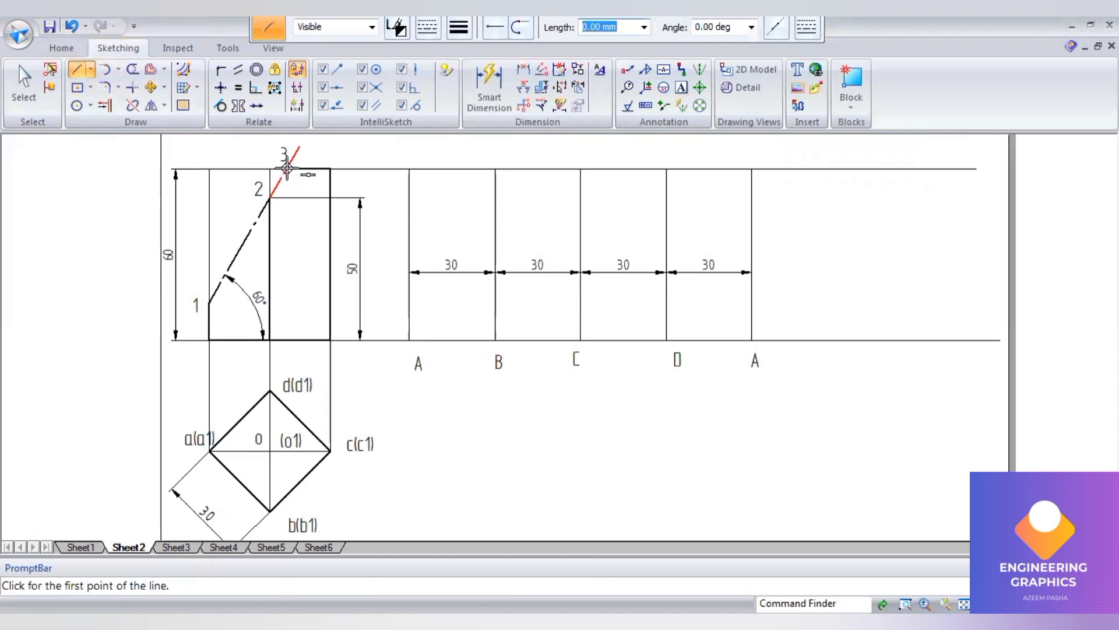
pyautogui.scroll(2, 287, 168)
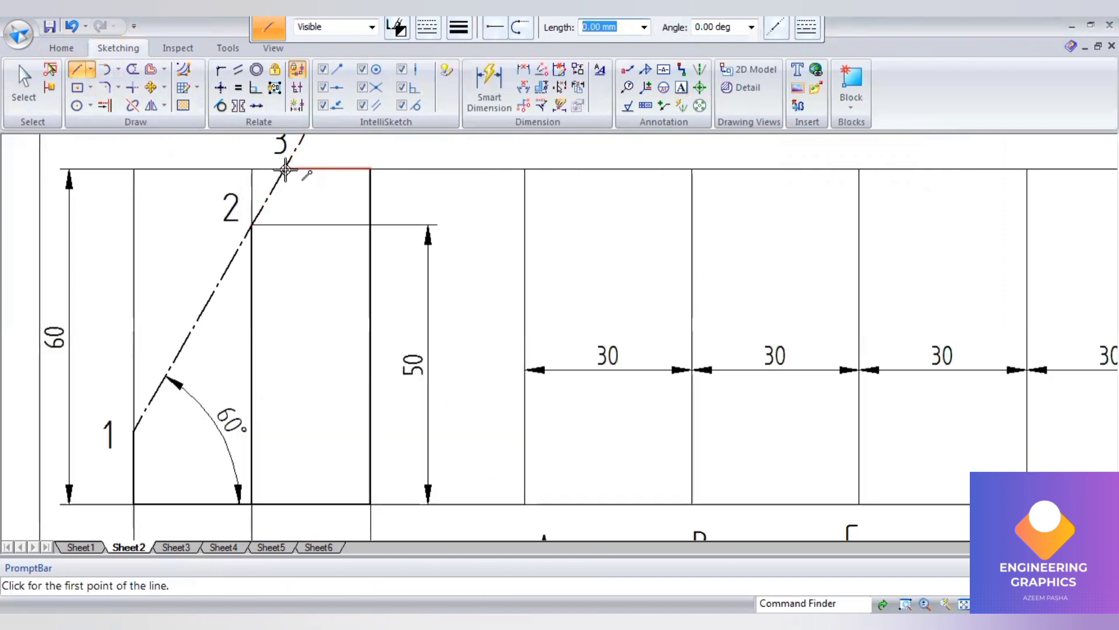
pyautogui.click(286, 168)
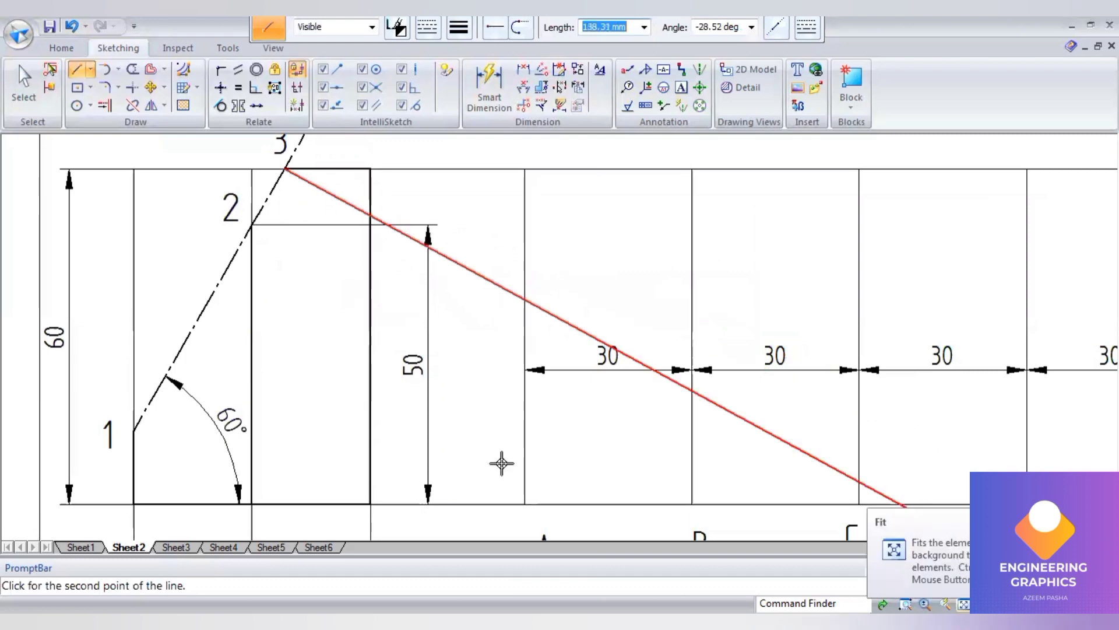
pyautogui.hotkey('ctrl', 'f')
pyautogui.scroll(3, 385, 444)
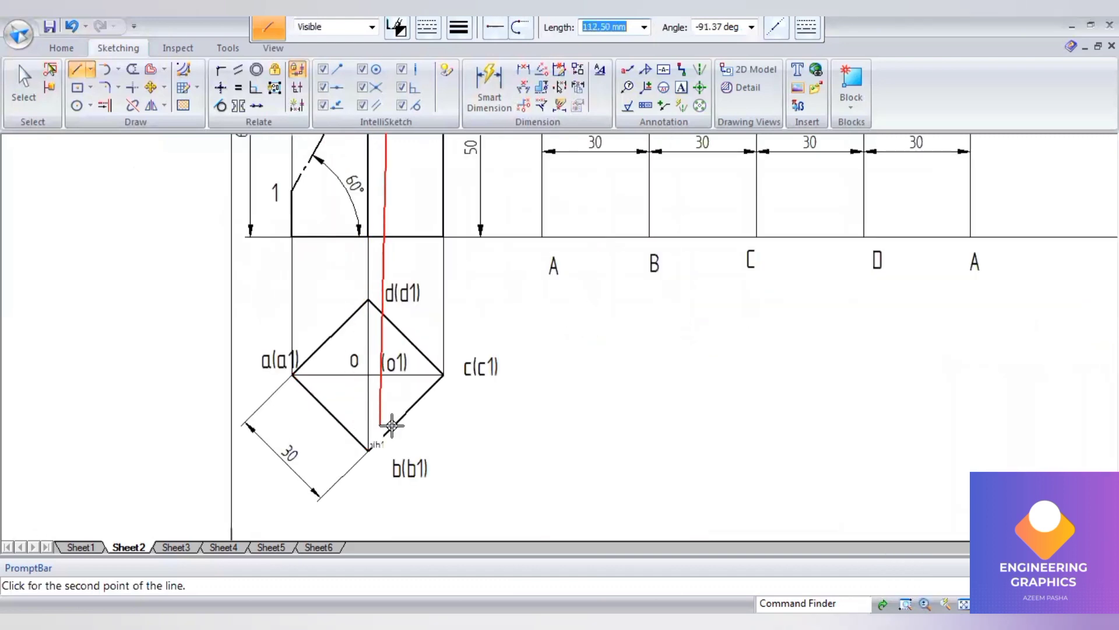
pyautogui.click(383, 485)
pyautogui.scroll(-3, 437, 387)
pyautogui.scroll(1, 487, 265)
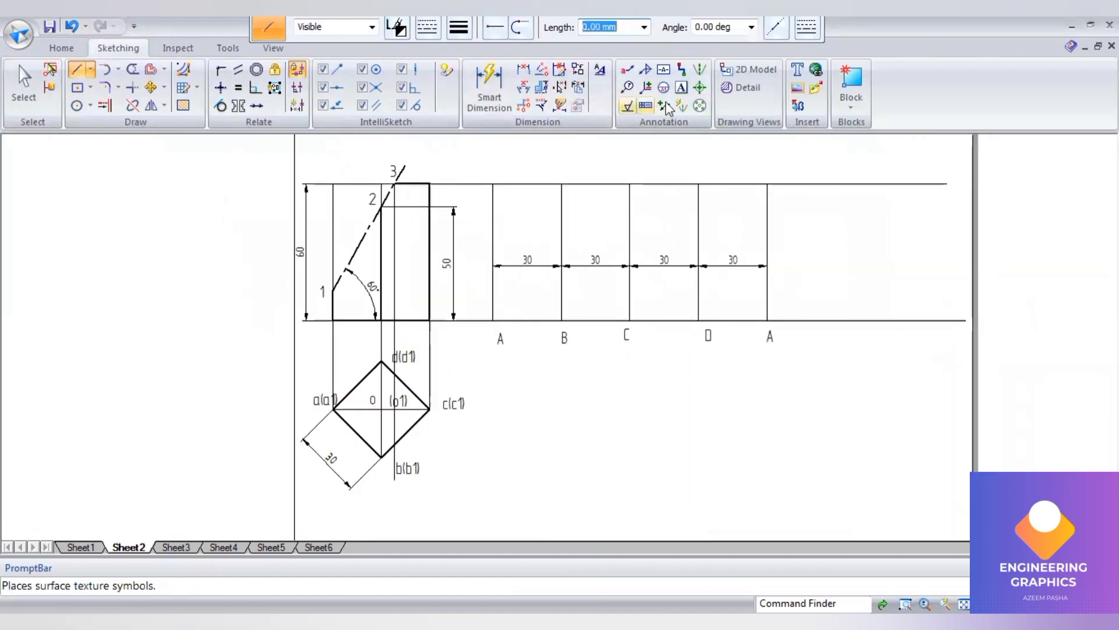
# Step: Label the cutting points in the top view 1 at a, 2 at b, 3 and 4 at the projection line, and 5 at d
pyautogui.click(681, 88)
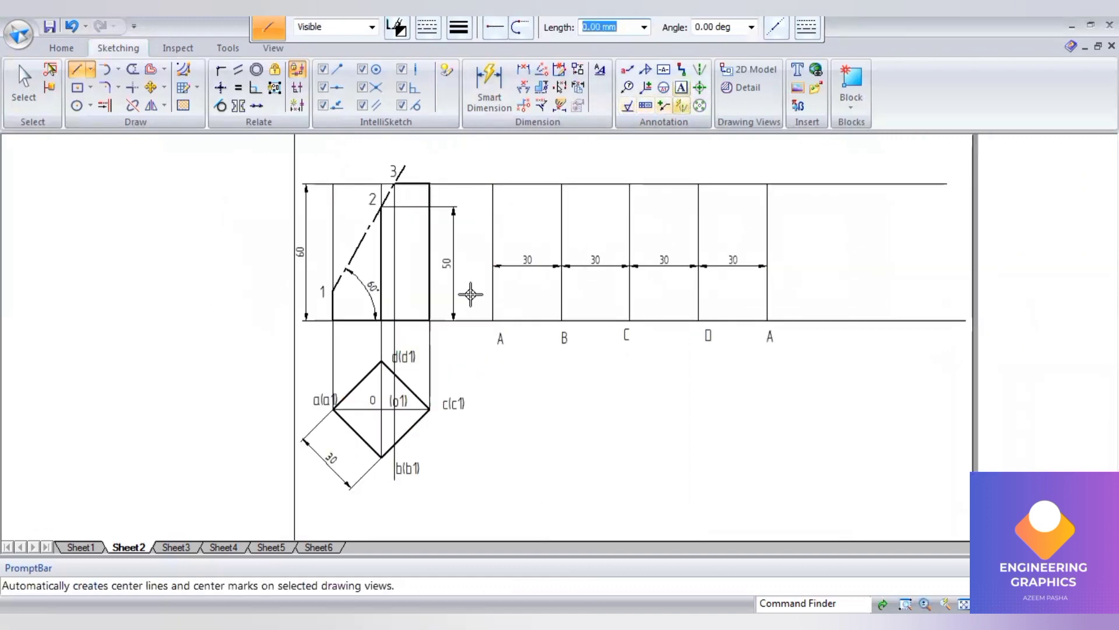
pyautogui.click(323, 373)
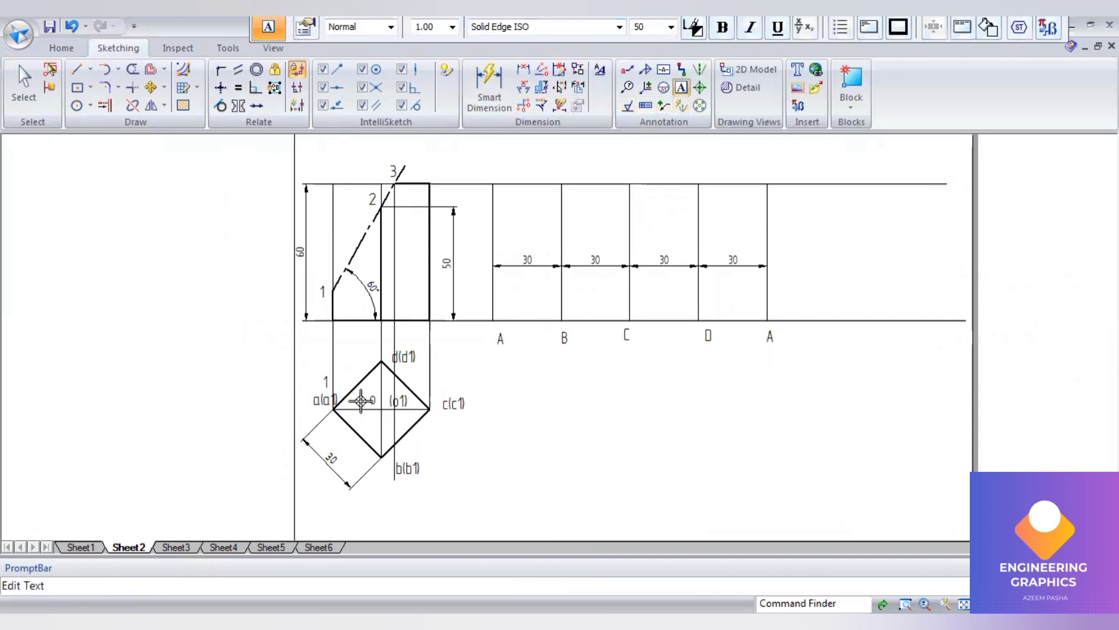
pyautogui.write('1')
pyautogui.click(379, 463)
pyautogui.write('2')
pyautogui.scroll(1, 379, 464)
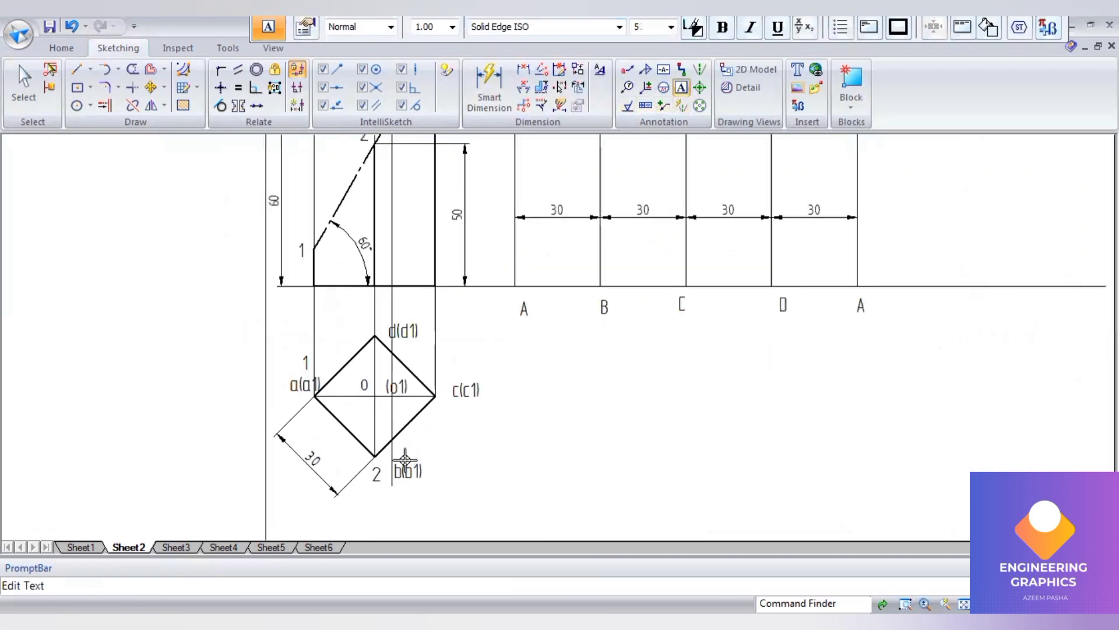
pyautogui.click(403, 430)
pyautogui.write('3')
pyautogui.scroll(-1, 402, 331)
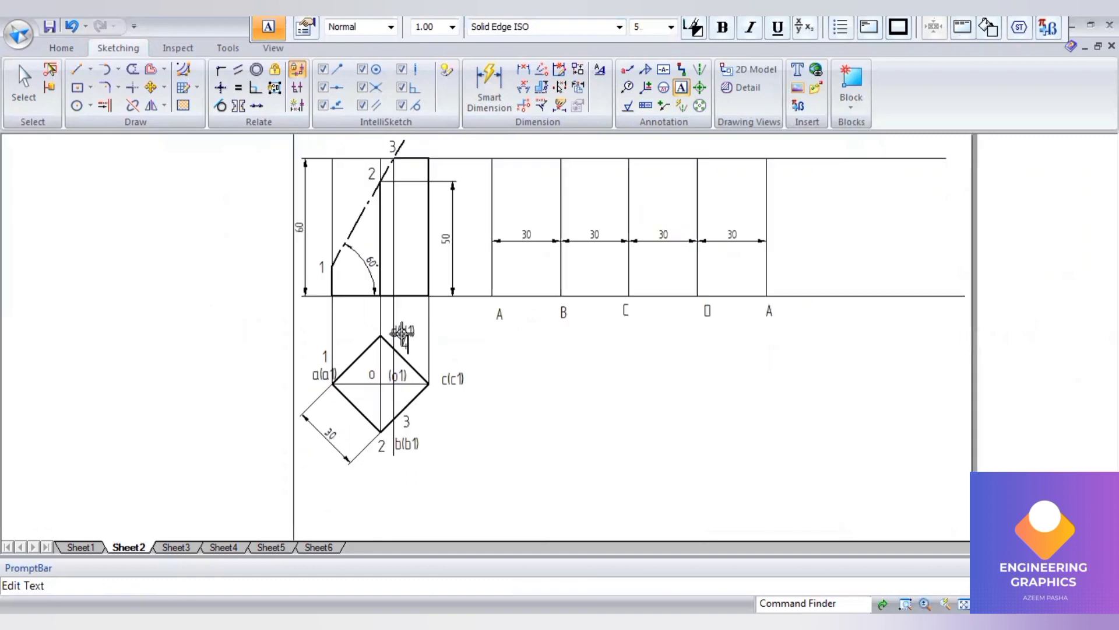
pyautogui.click(369, 318)
pyautogui.write('5')
# Step: Add the label 4 beside point 3 and the label 5 beside point 2 in the front view
pyautogui.click(404, 139)
pyautogui.write('4')
pyautogui.click(357, 167)
pyautogui.write('5')
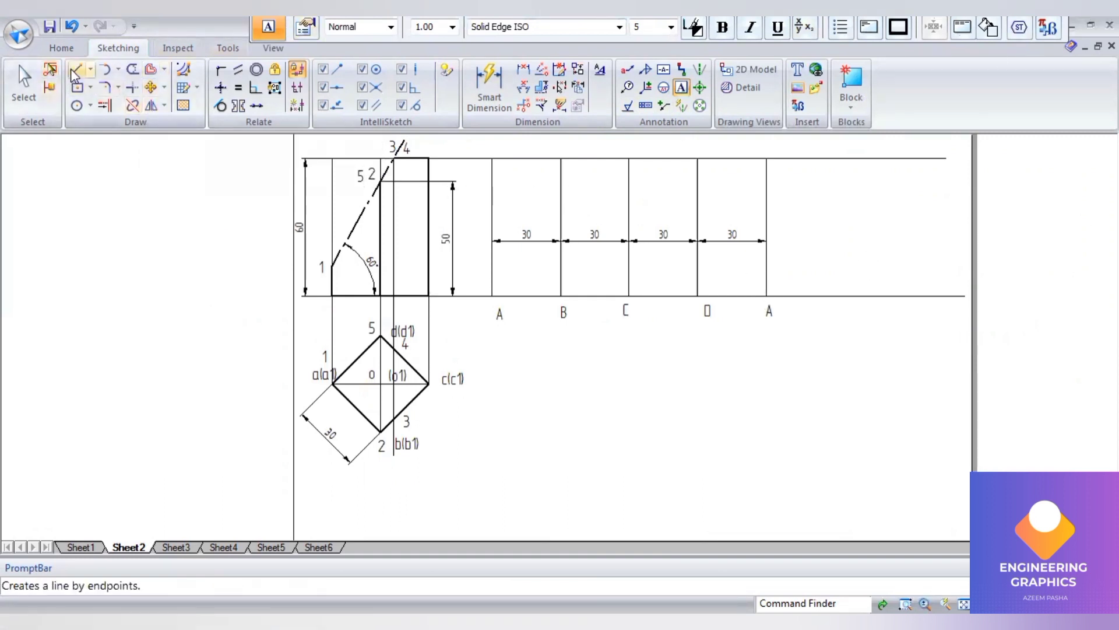
# Step: Draw a 0.13 mm wide horizontal line from point 1 in the front view to the development's last line A, and label both A crossings 1
pyautogui.click(459, 27)
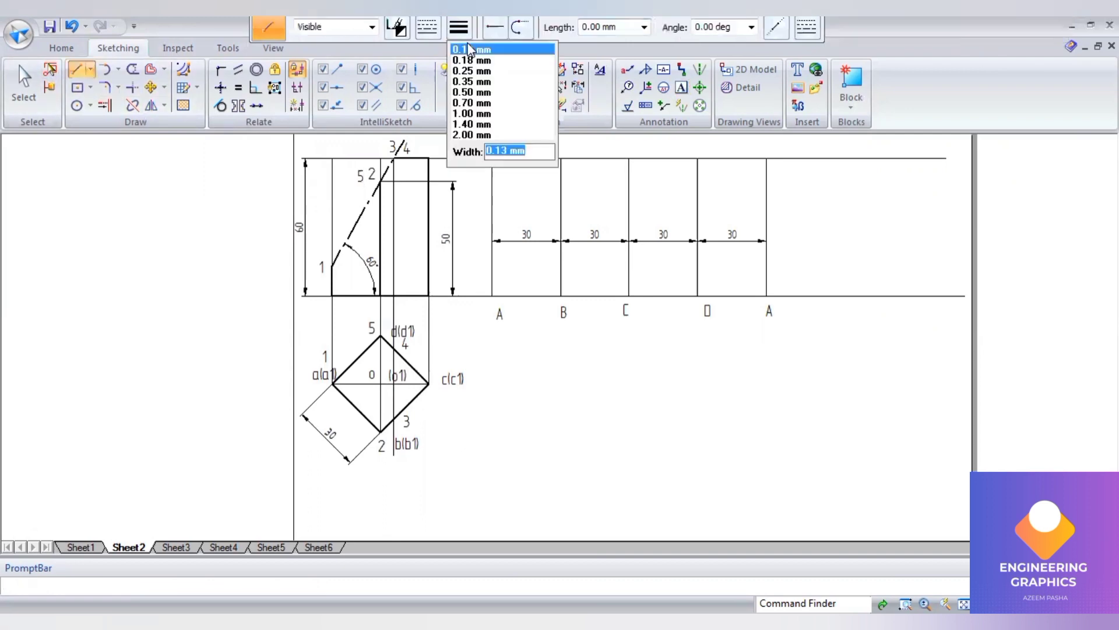
pyautogui.click(470, 50)
pyautogui.scroll(1, 420, 162)
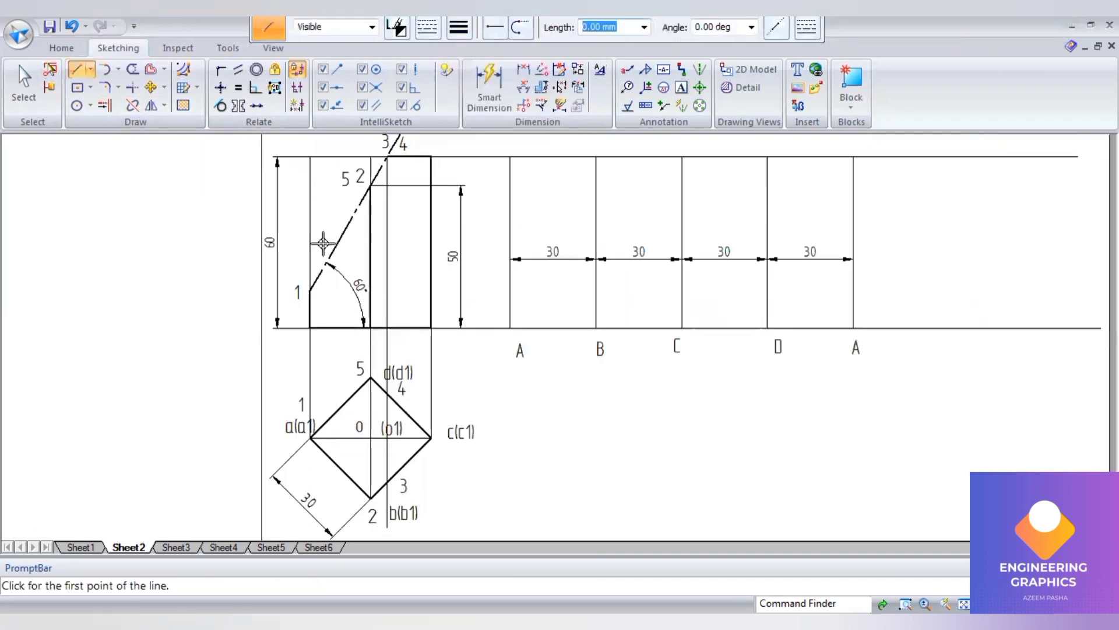
pyautogui.click(310, 290)
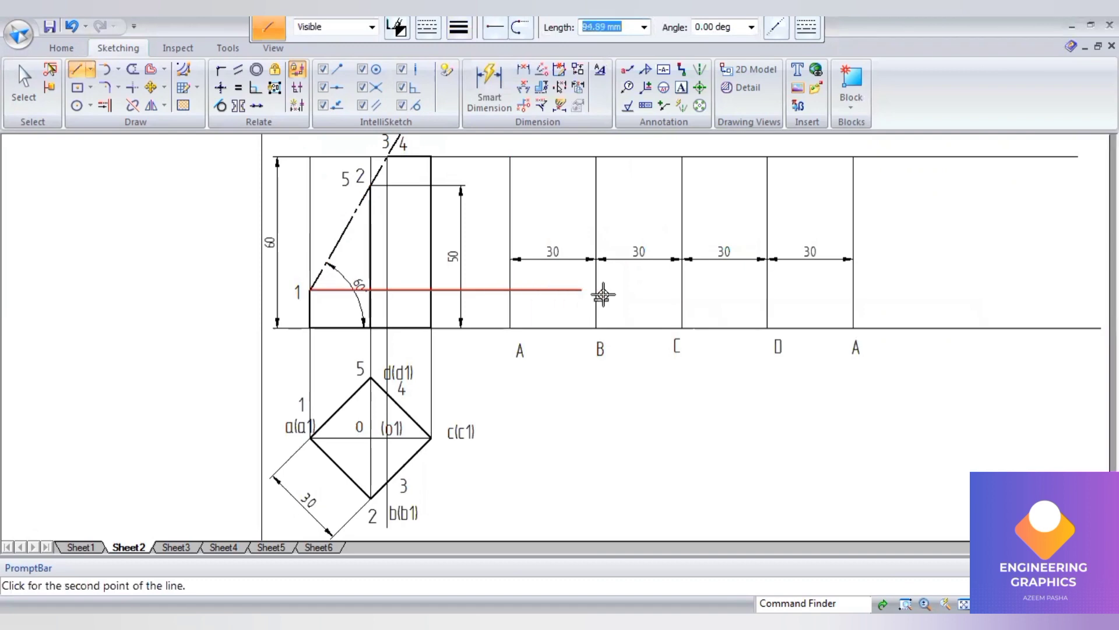
pyautogui.click(854, 290)
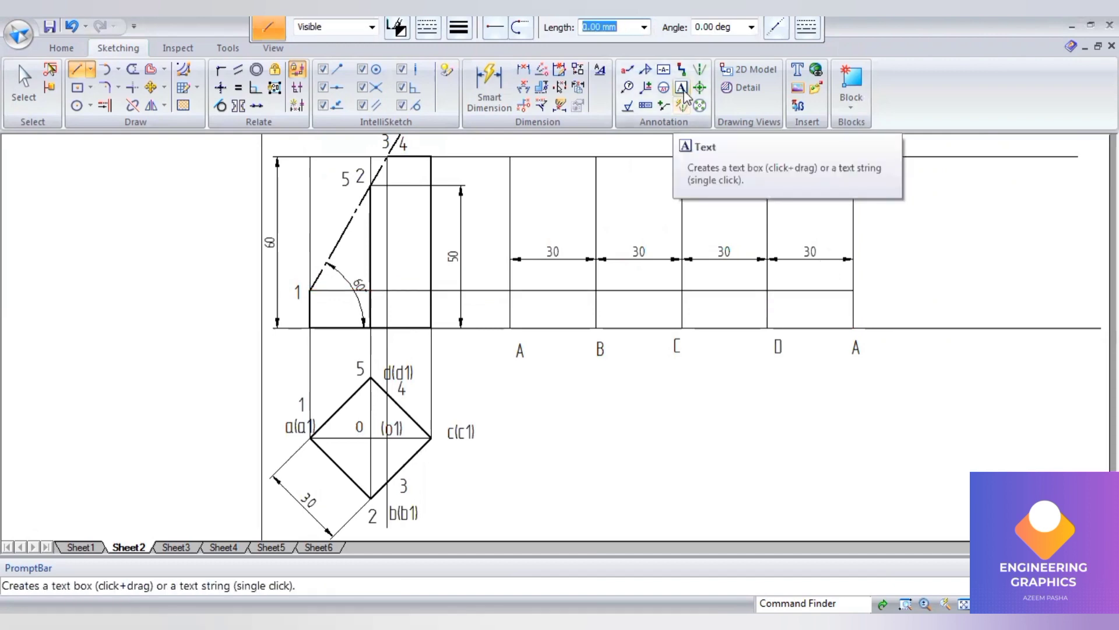
pyautogui.write('1')
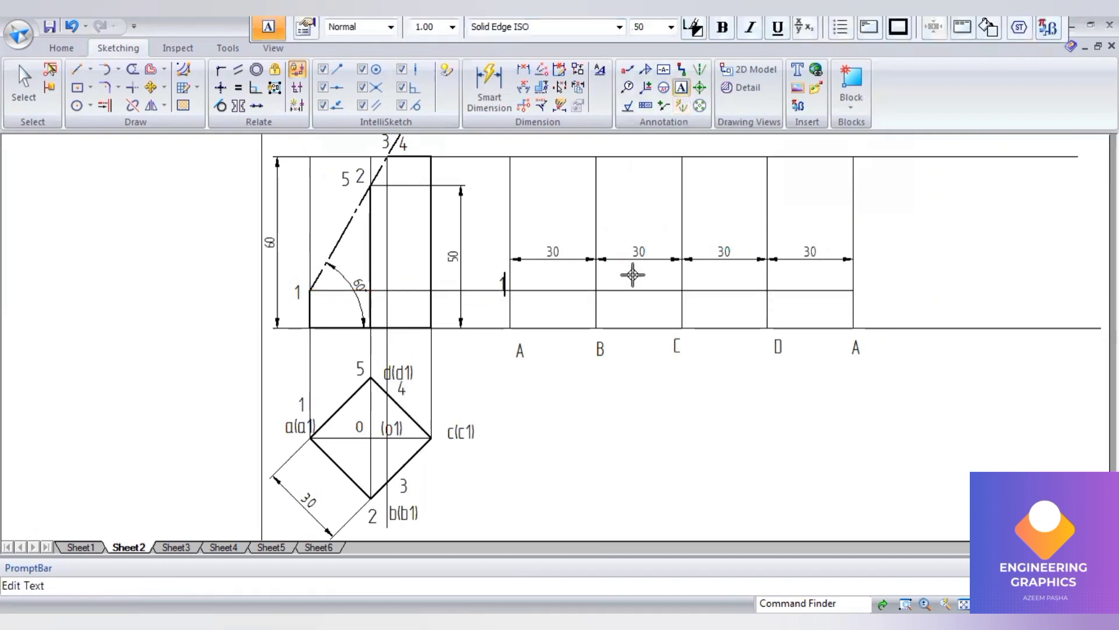
pyautogui.click(862, 272)
pyautogui.write('1')
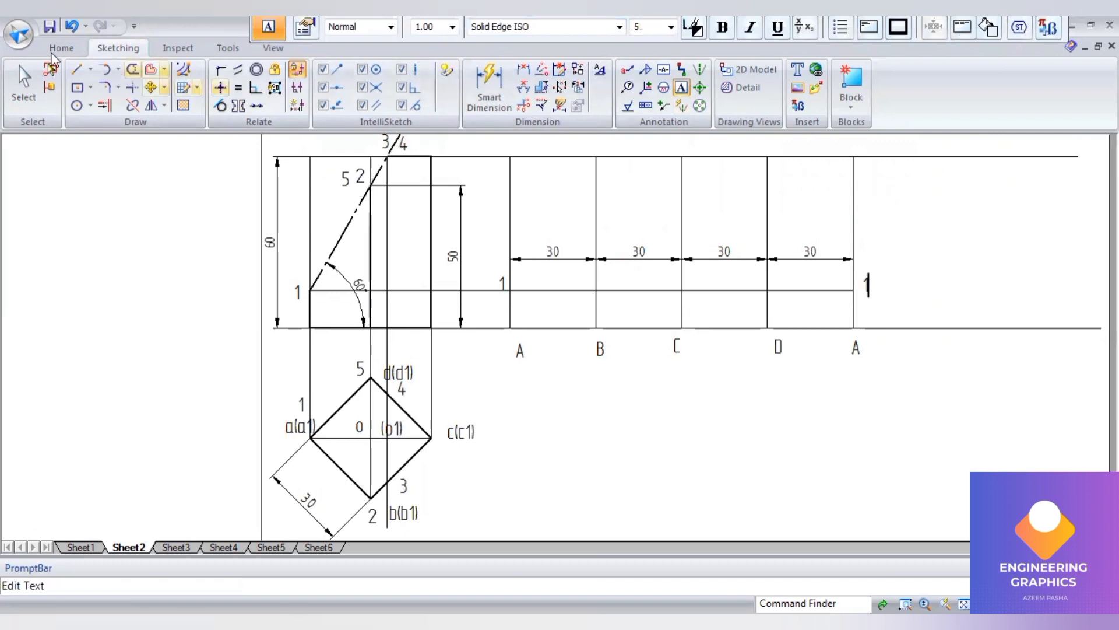
# Step: Project point 2 of the front view horizontally to line D of the development, labelling the crossing on B as 2 and on D as 5
pyautogui.click(76, 69)
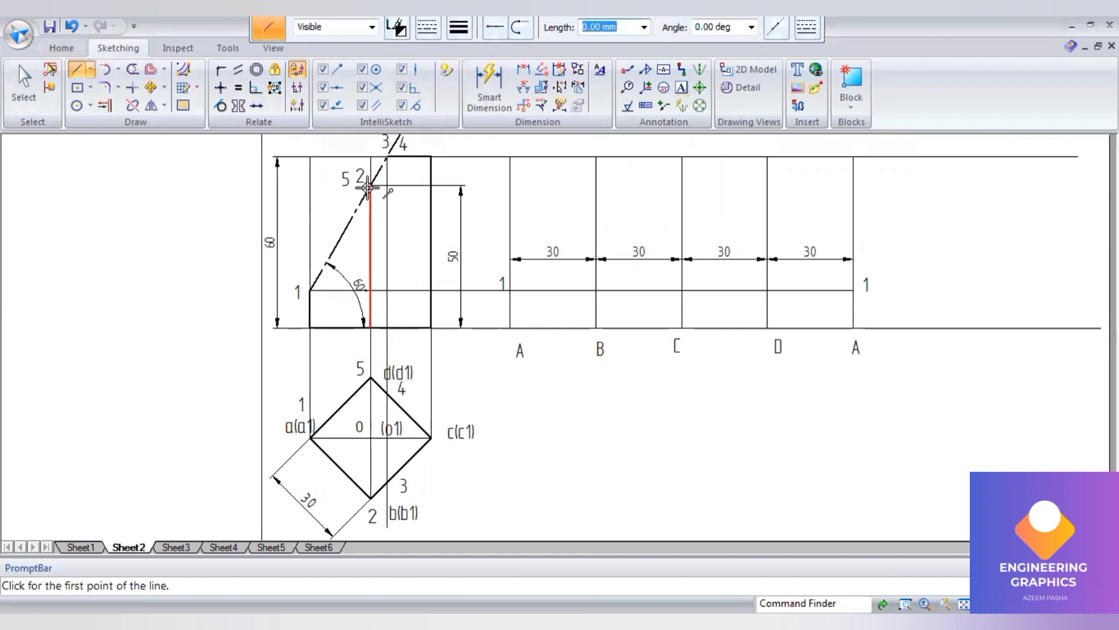
pyautogui.click(369, 186)
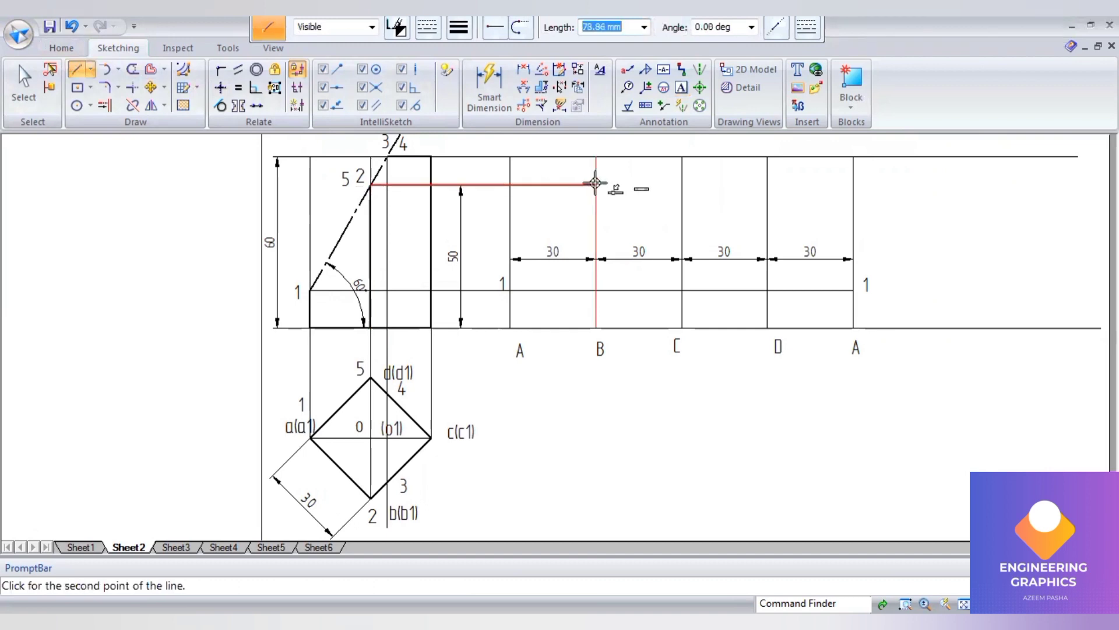
pyautogui.click(766, 185)
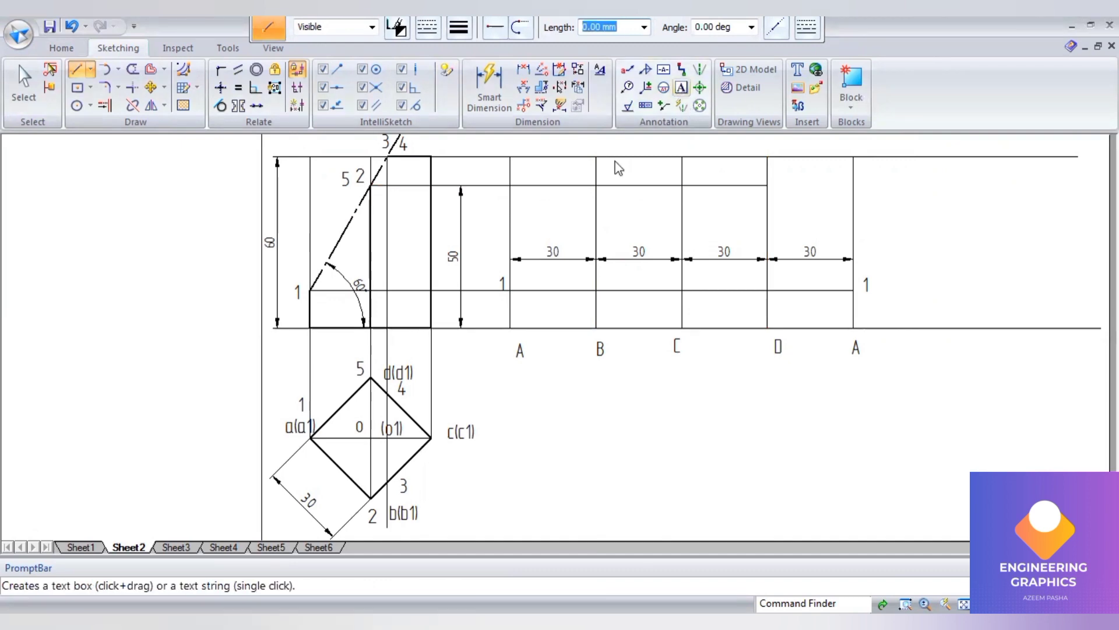
pyautogui.click(604, 182)
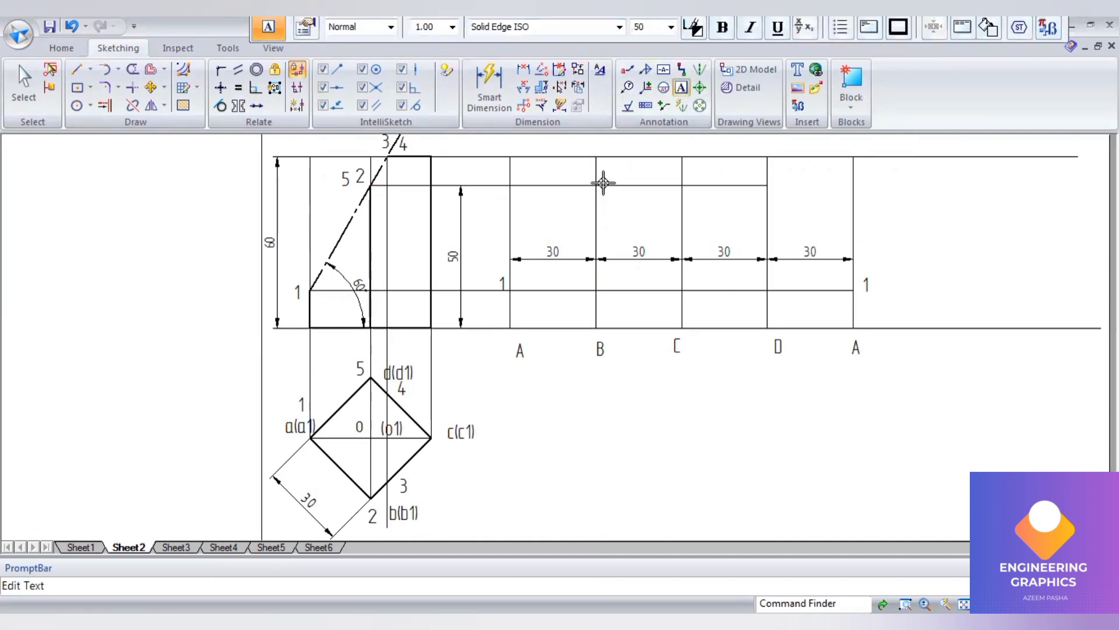
pyautogui.write('2')
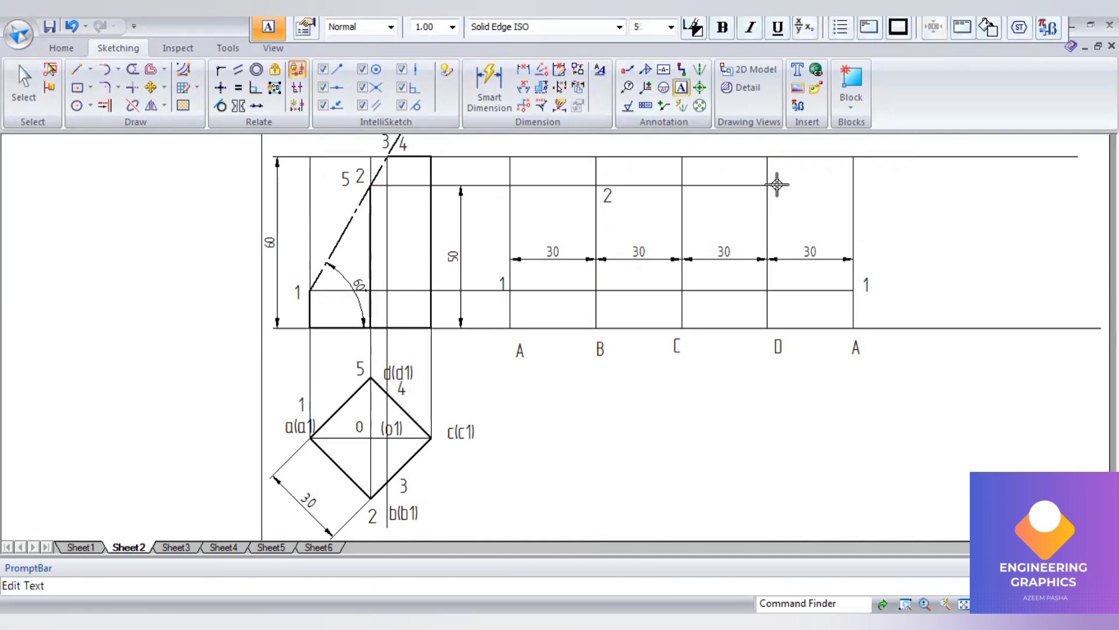
pyautogui.click(777, 185)
pyautogui.write('5')
# Step: Split the top view's edge from b to c at point 3 and dimension the segment between points 2 and 3
pyautogui.scroll(1, 413, 468)
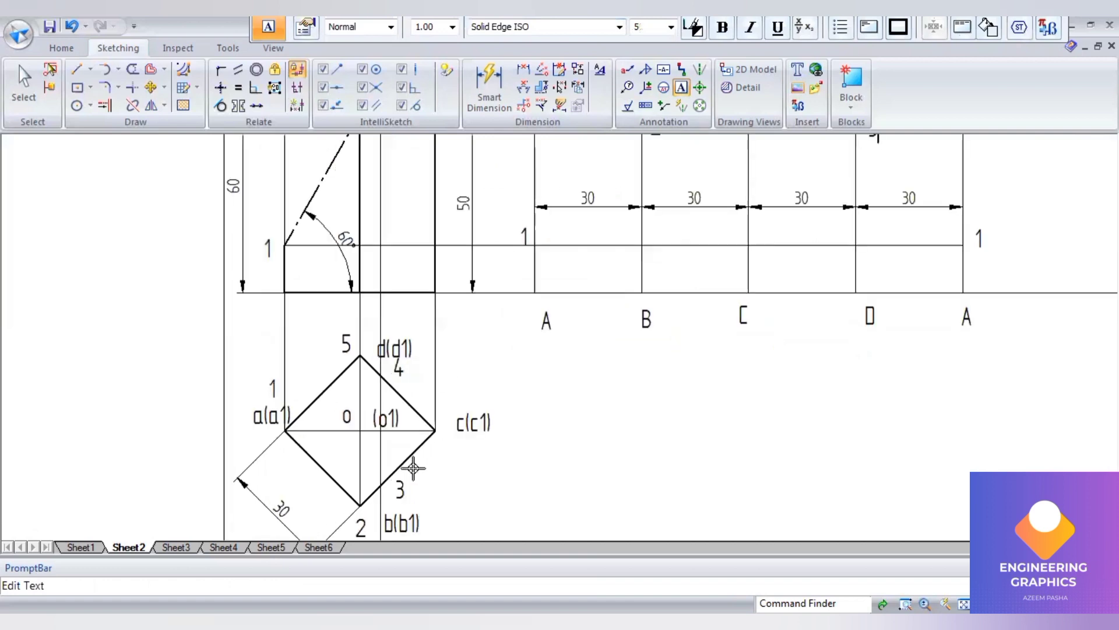
pyautogui.scroll(2, 375, 513)
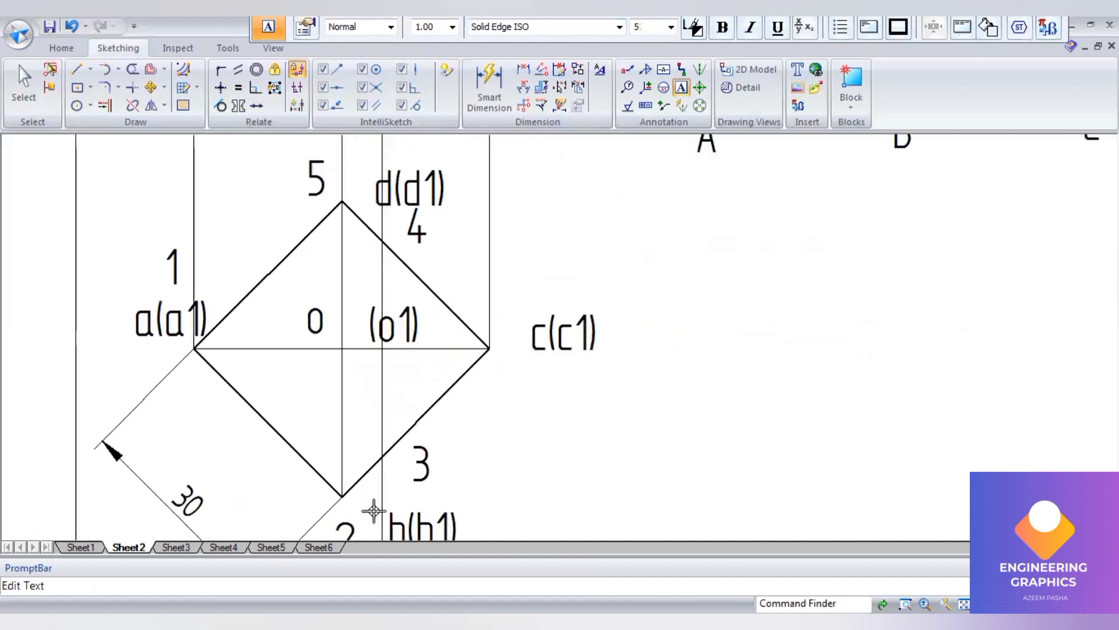
pyautogui.click(133, 108)
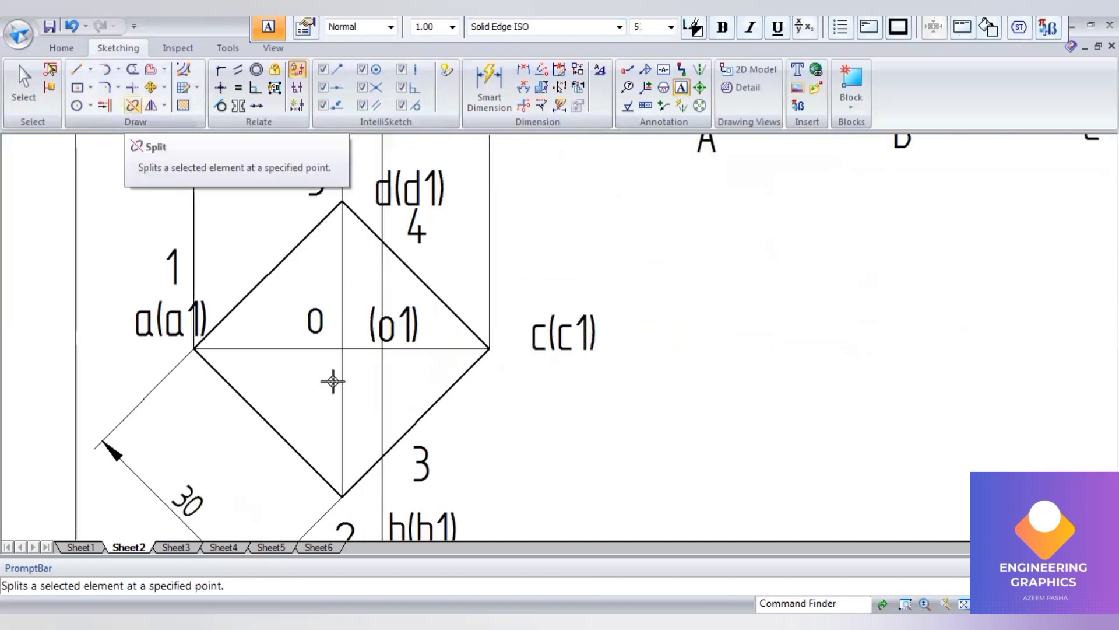
pyautogui.click(382, 456)
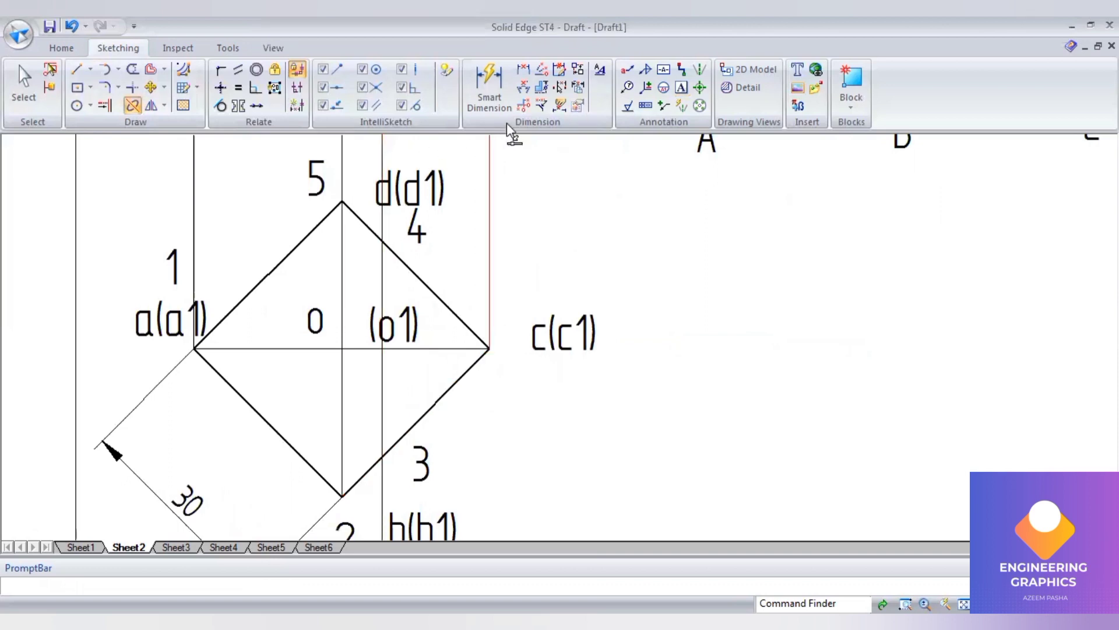
pyautogui.click(484, 111)
pyautogui.click(363, 475)
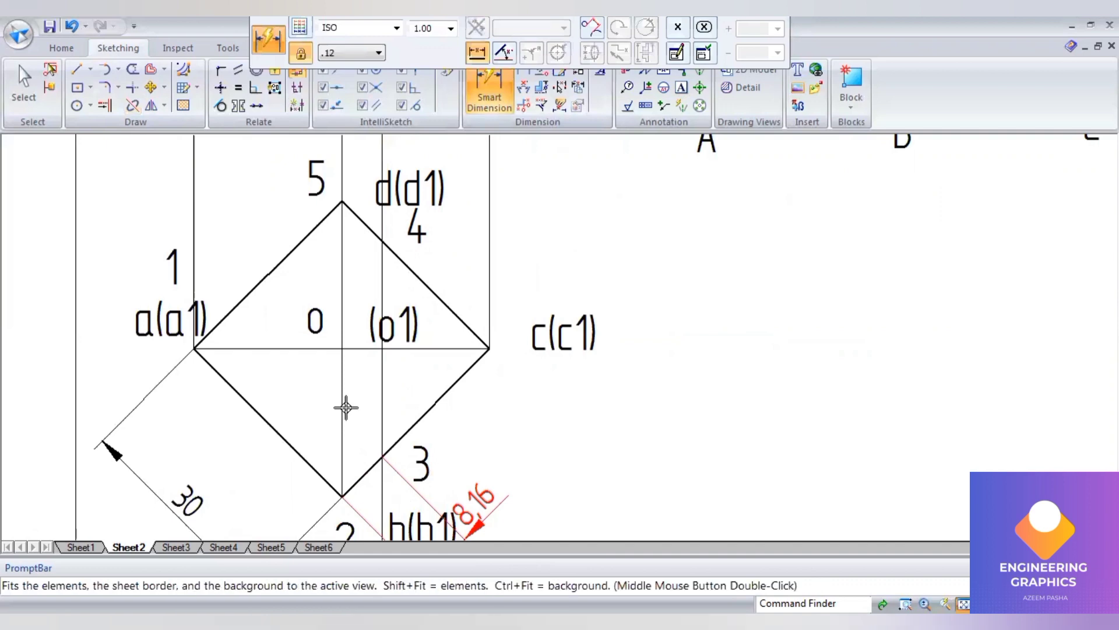
pyautogui.hotkey('ctrl', 'f')
pyautogui.click(388, 458)
pyautogui.scroll(2, 370, 392)
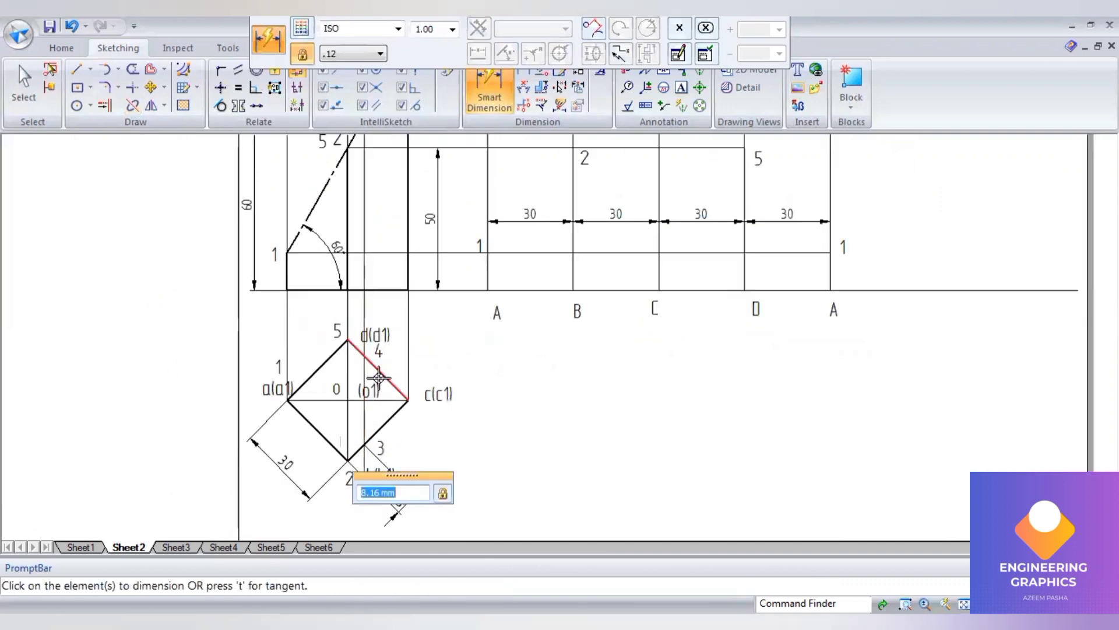
# Step: Draw a short arc of 8.16 mm radius centred on line B's upper end, crossing the development's upper line towards C
pyautogui.scroll(-1, 730, 198)
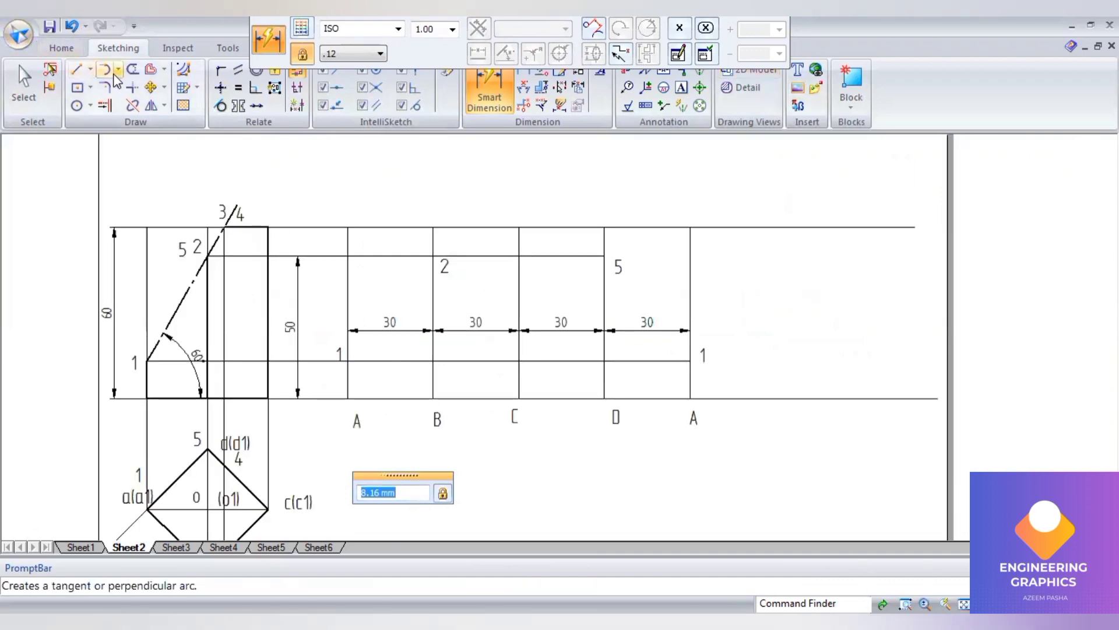
pyautogui.click(117, 71)
pyautogui.click(118, 123)
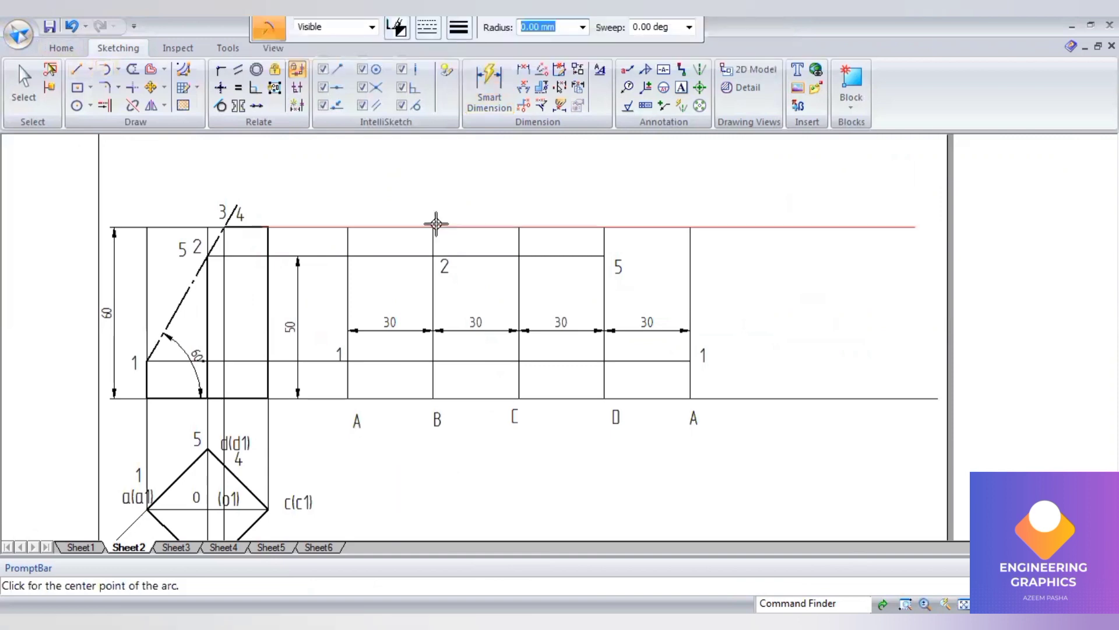
pyautogui.click(432, 227)
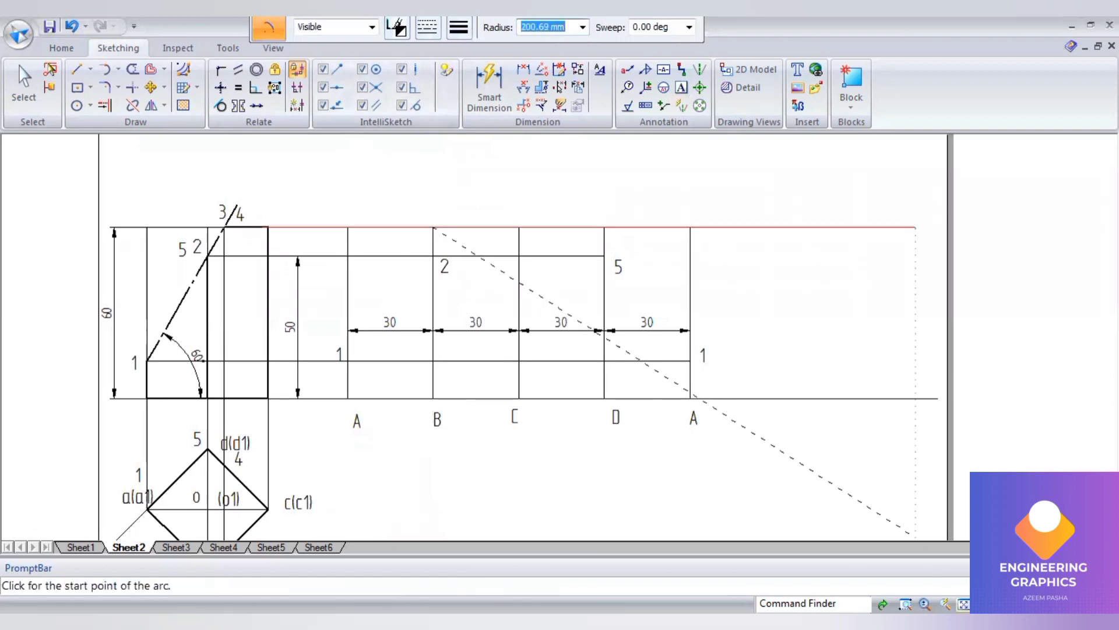
pyautogui.scroll(-1, 389, 379)
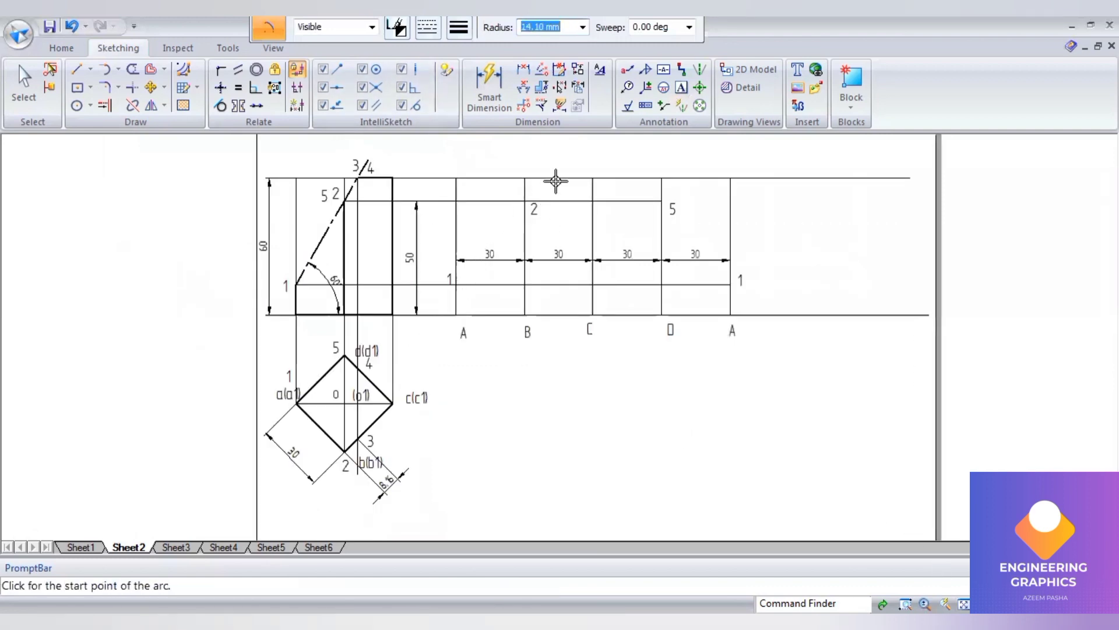
pyautogui.scroll(1, 555, 182)
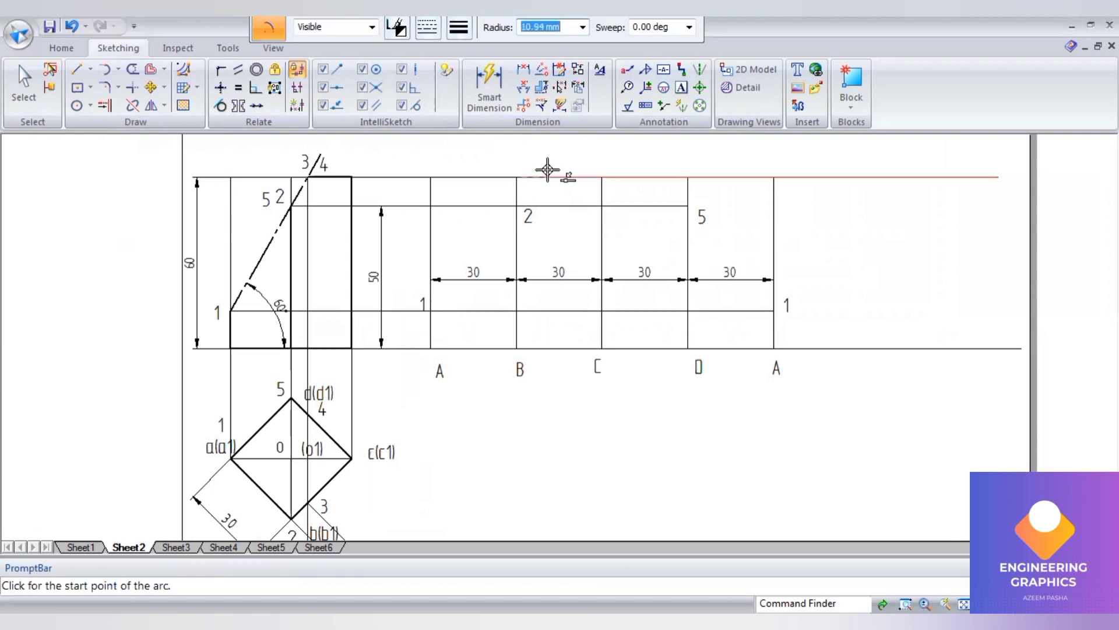
pyautogui.write('8.16')
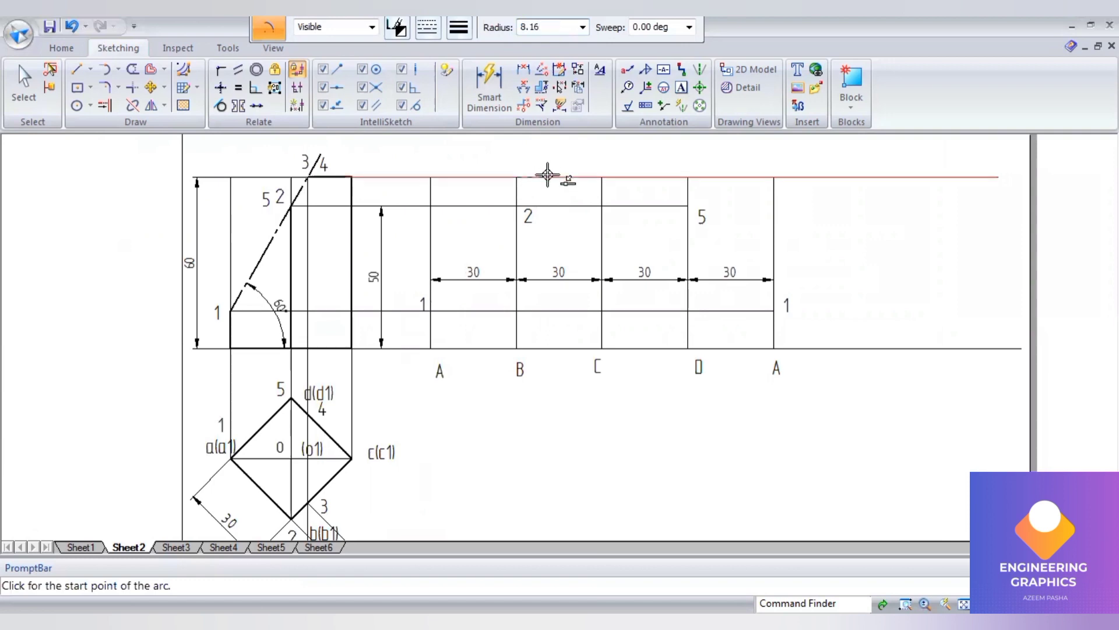
pyautogui.press('Tab')
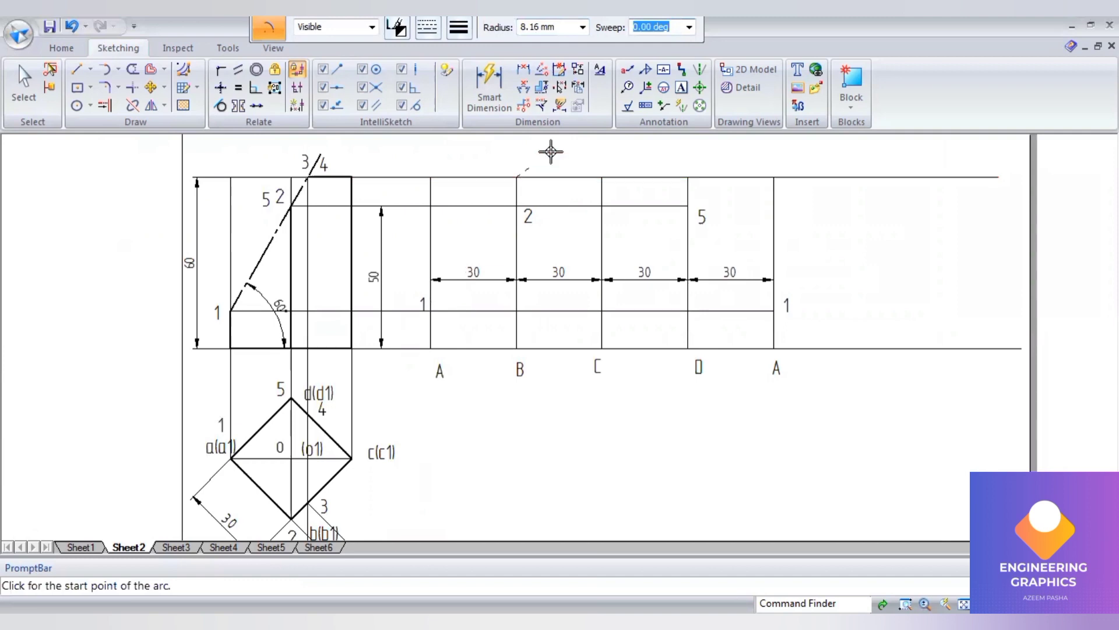
pyautogui.click(553, 175)
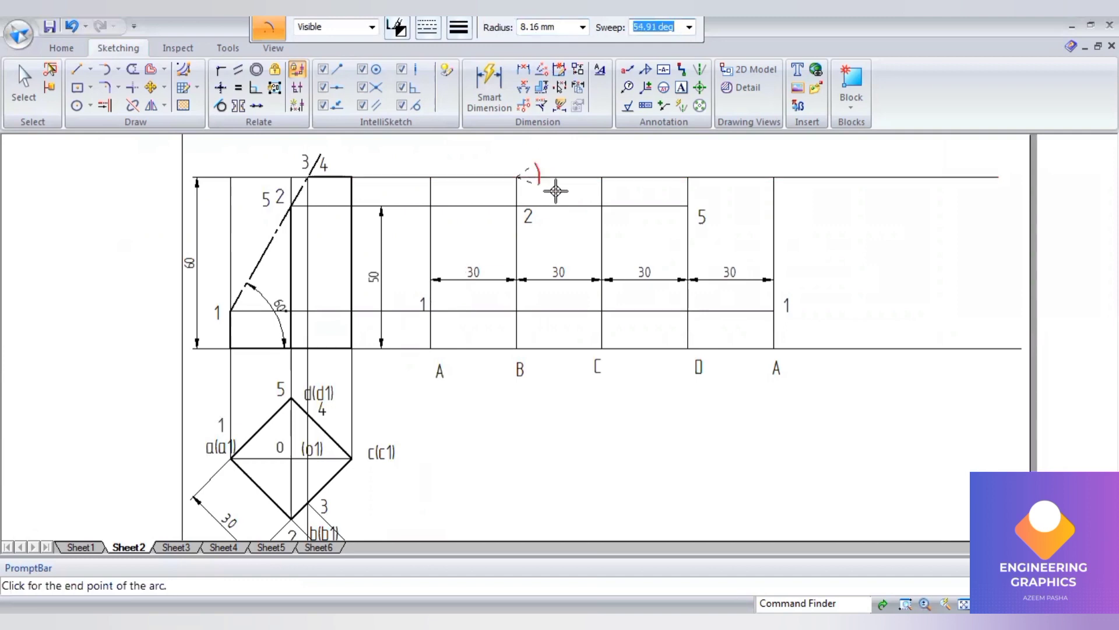
pyautogui.click(555, 192)
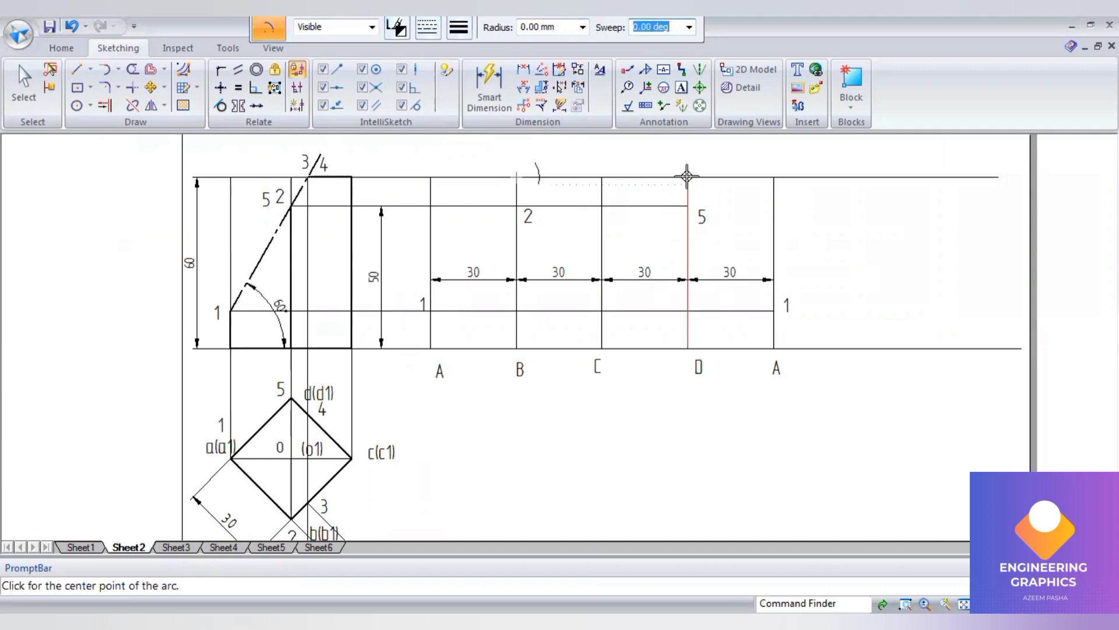
# Step: Draw a matching 8.16 mm radius arc centred on line D's upper end towards C, and label the arc crossings 3 near B and 4 near D
pyautogui.click(645, 138)
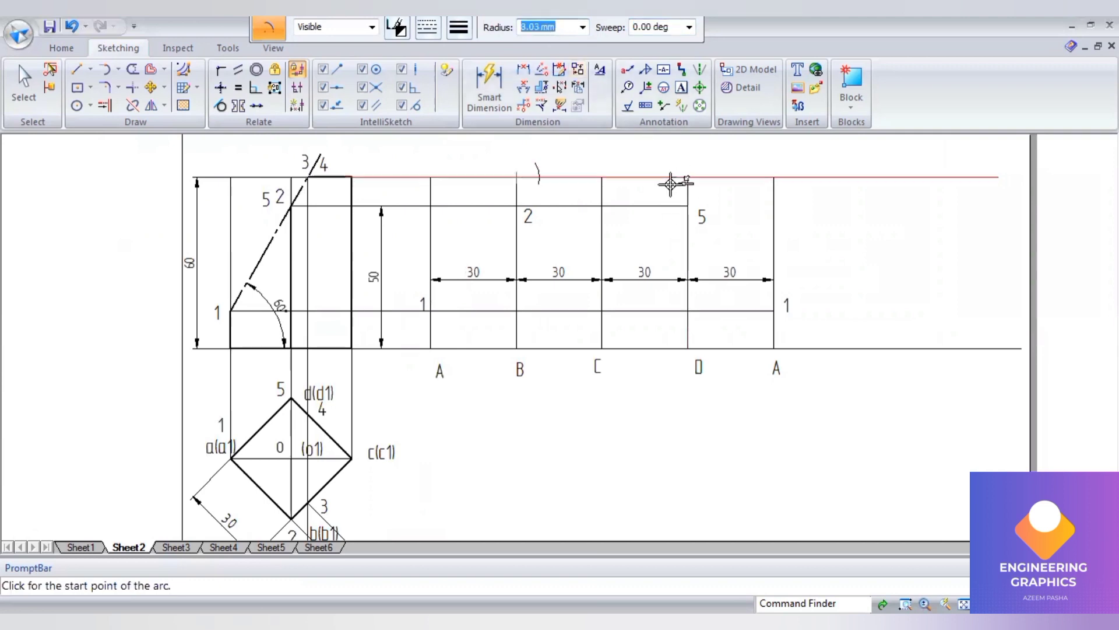
pyautogui.write('8.16')
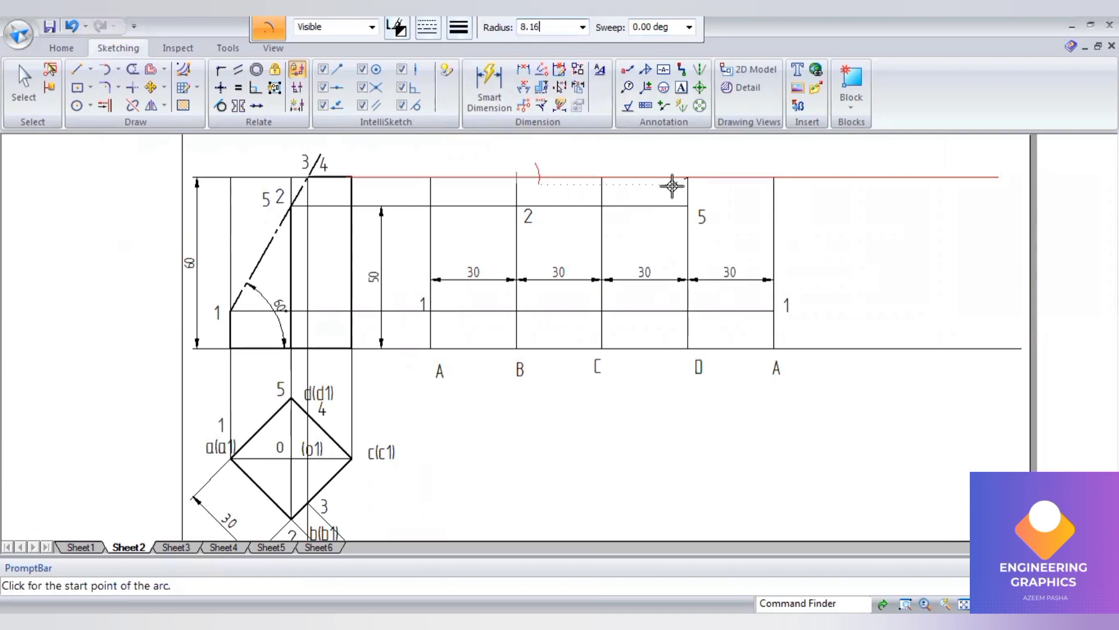
pyautogui.press('Tab')
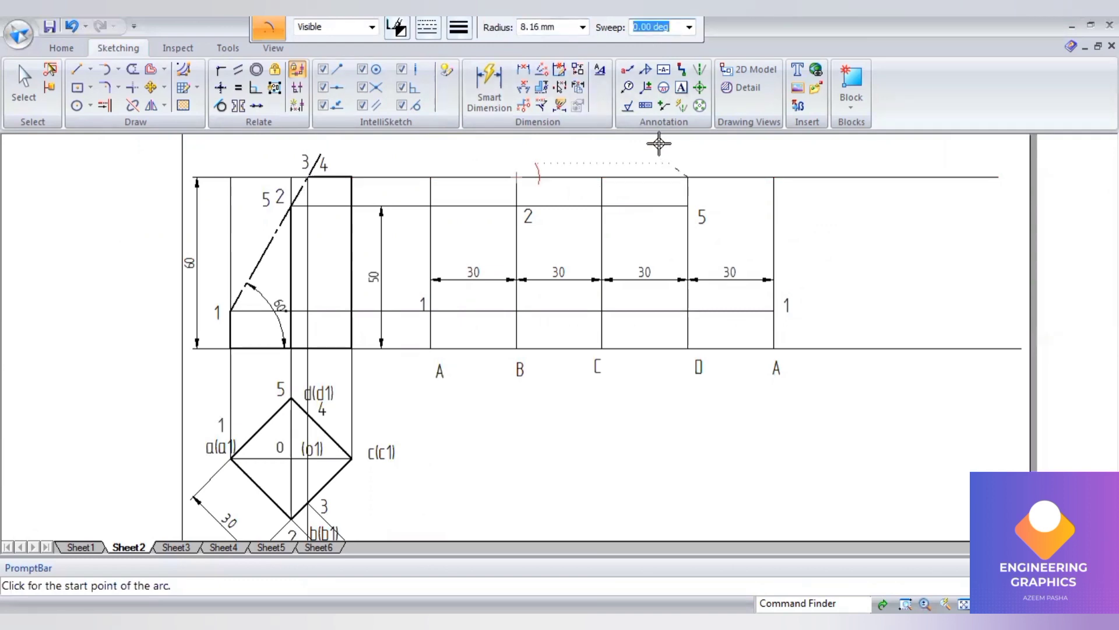
pyautogui.click(667, 177)
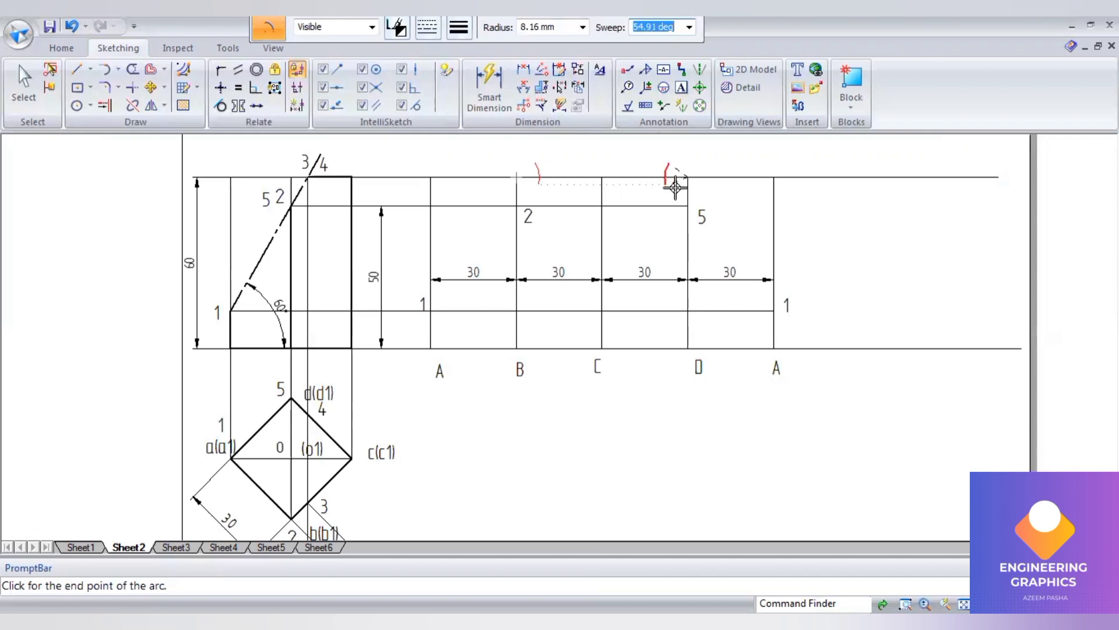
pyautogui.click(666, 184)
pyautogui.click(681, 86)
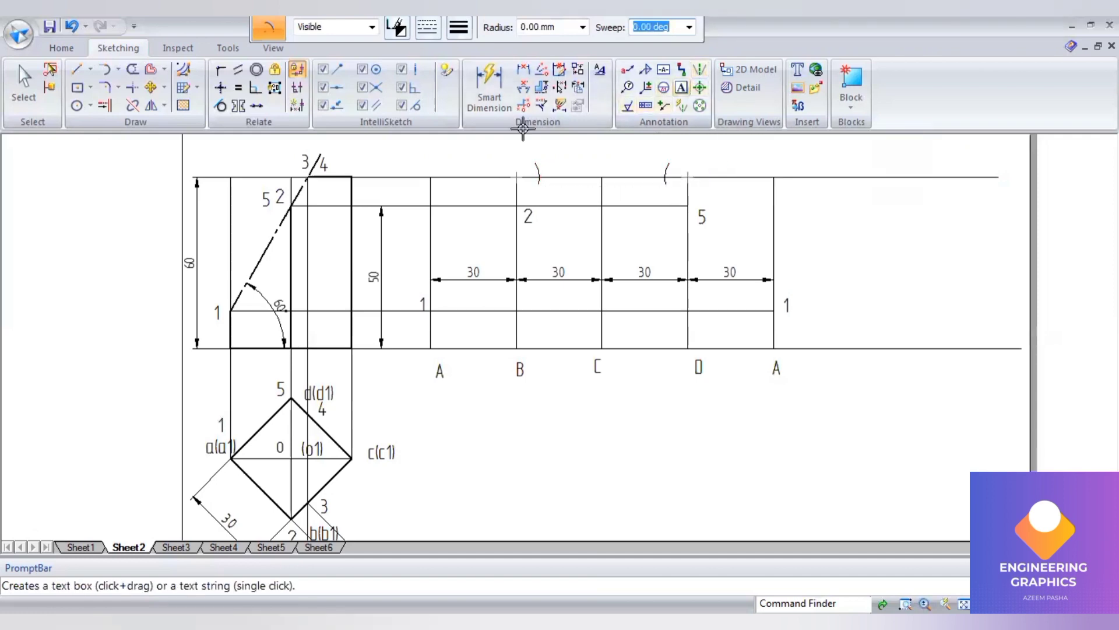
pyautogui.click(543, 150)
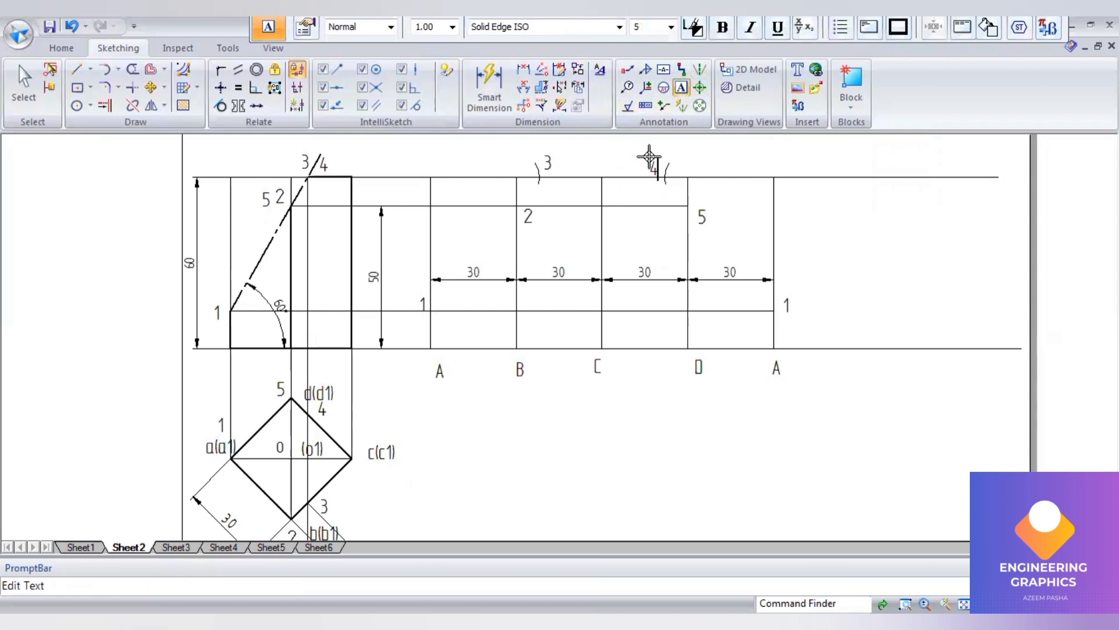
# Step: Draw the development's cut edge in thick visible lines from point 1 on the first line A through 2 to the arc crossing at 3
pyautogui.click(77, 71)
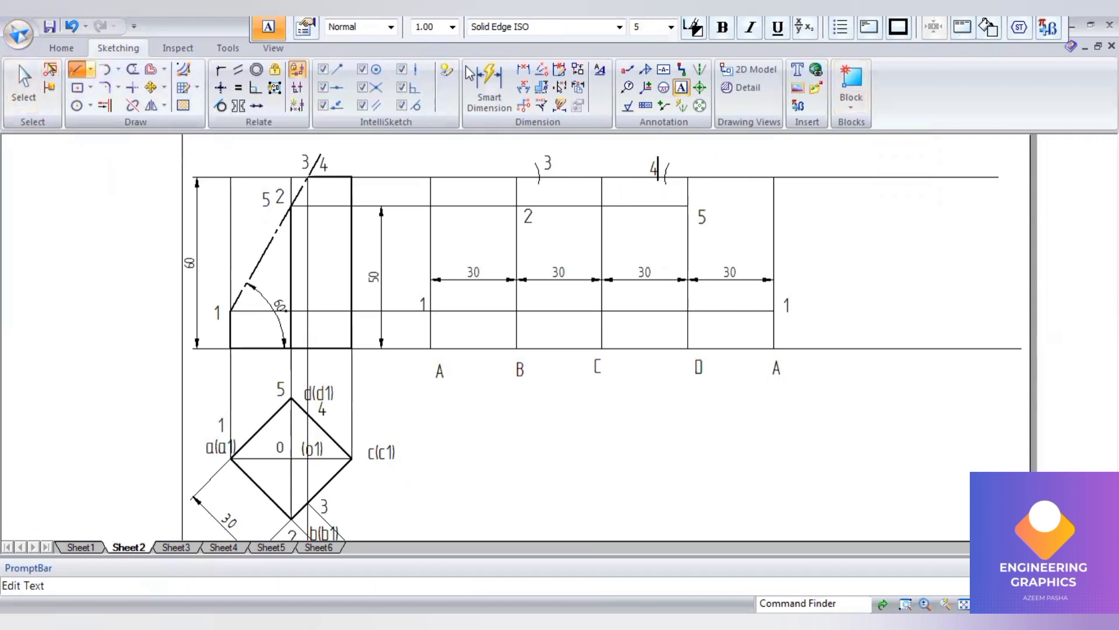
pyautogui.click(459, 27)
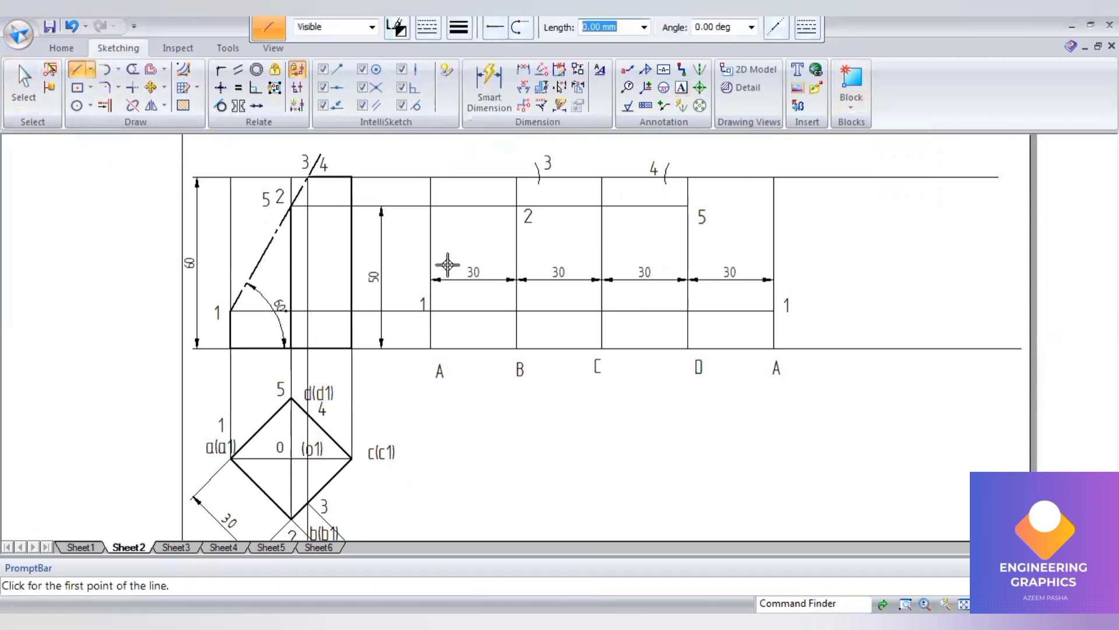
pyautogui.scroll(1, 447, 265)
pyautogui.scroll(-2, 423, 287)
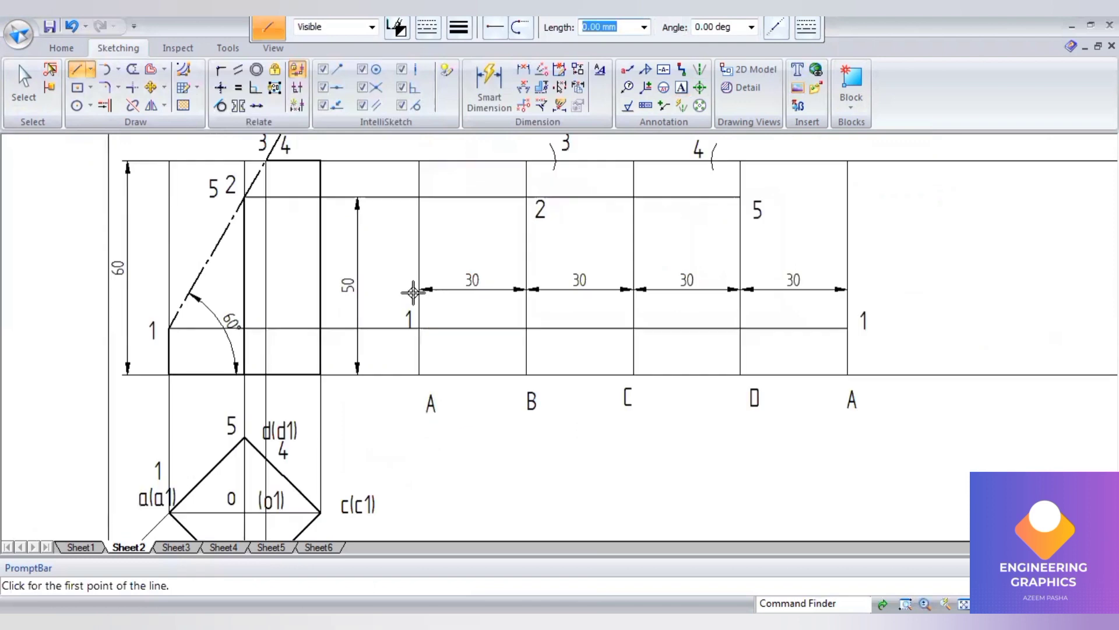
pyautogui.click(415, 324)
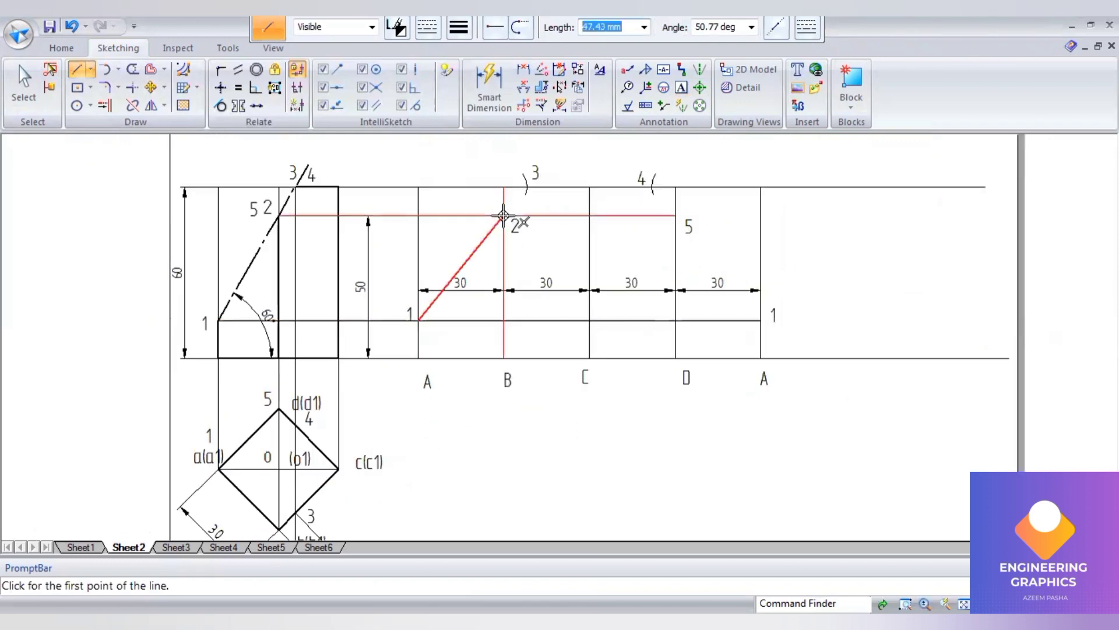
pyautogui.click(523, 188)
pyautogui.scroll(2, 523, 187)
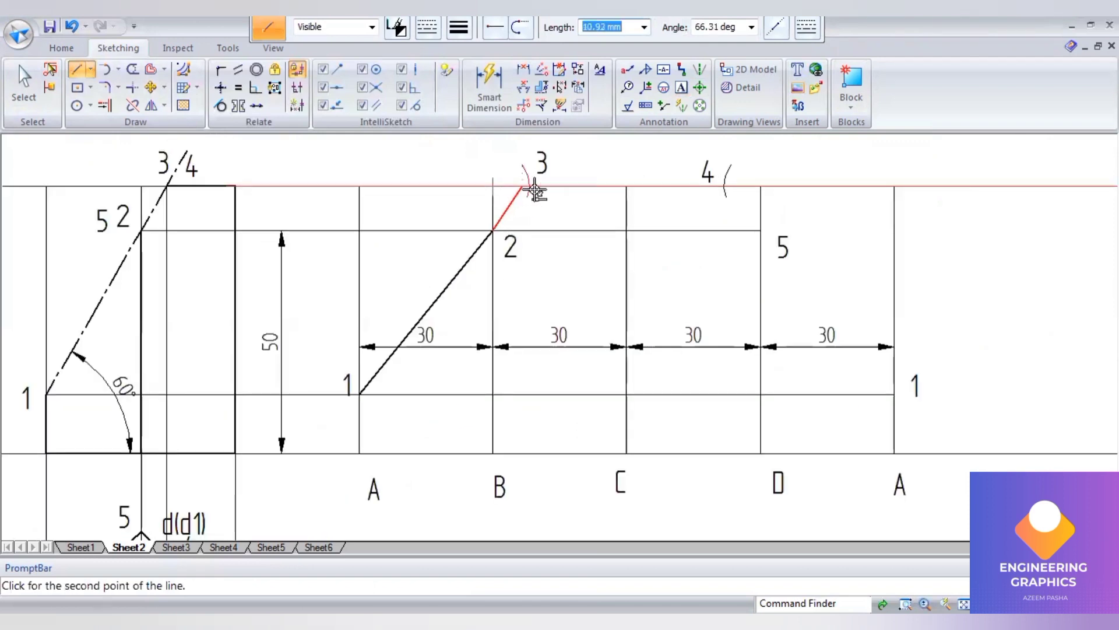
pyautogui.scroll(2, 526, 186)
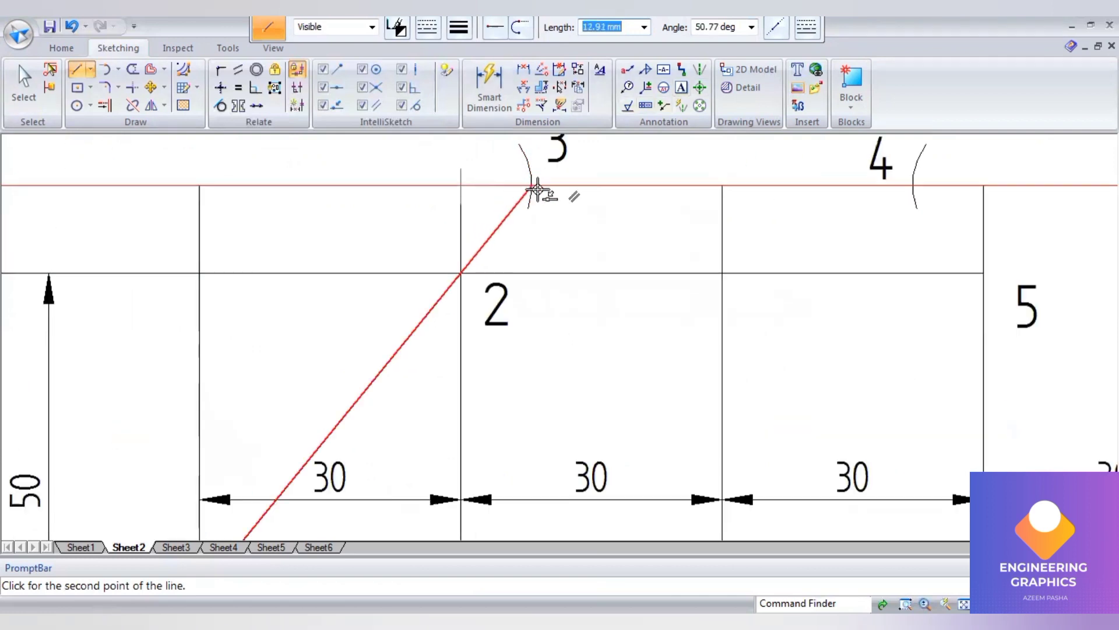
pyautogui.click(531, 186)
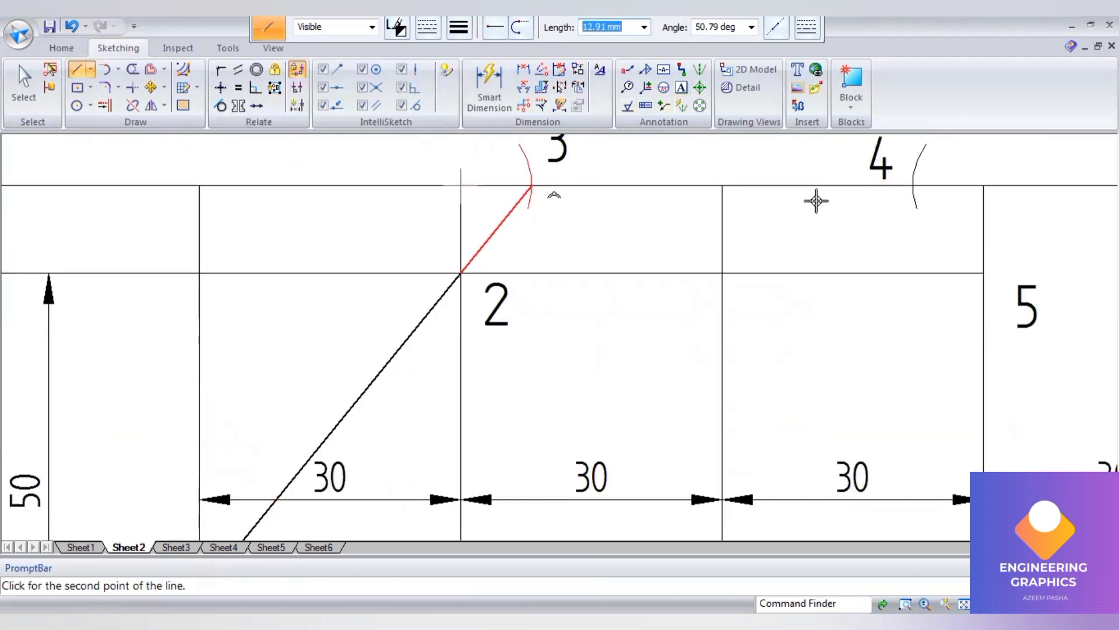
# Step: Continue the development's cut edge from point 3 through 4 and 5 to point 1 on the last line A
pyautogui.click(912, 186)
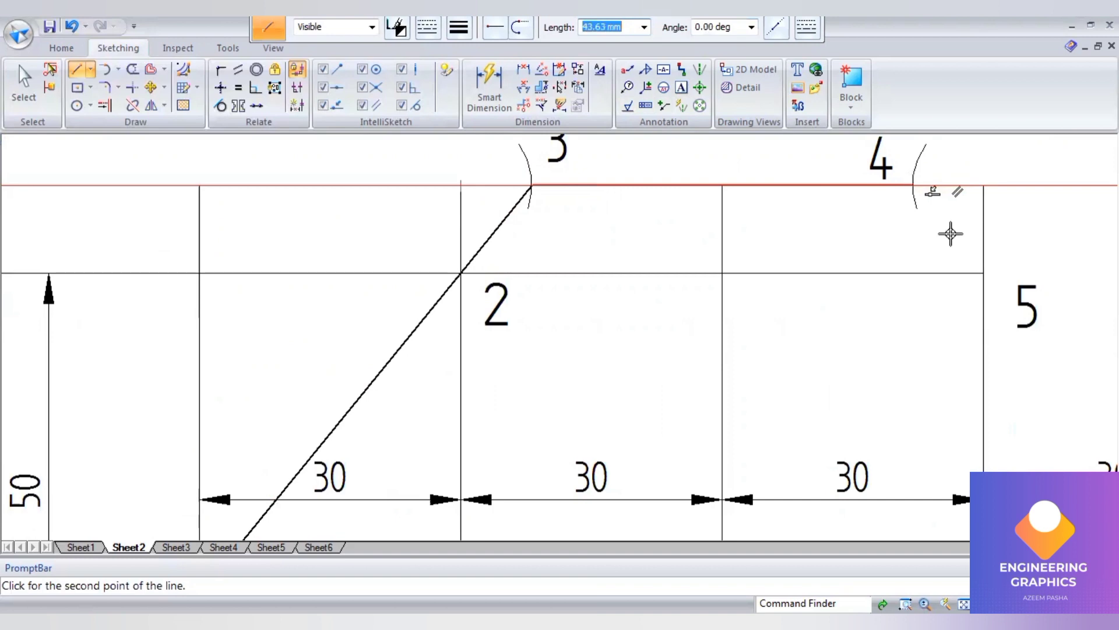
pyautogui.click(983, 273)
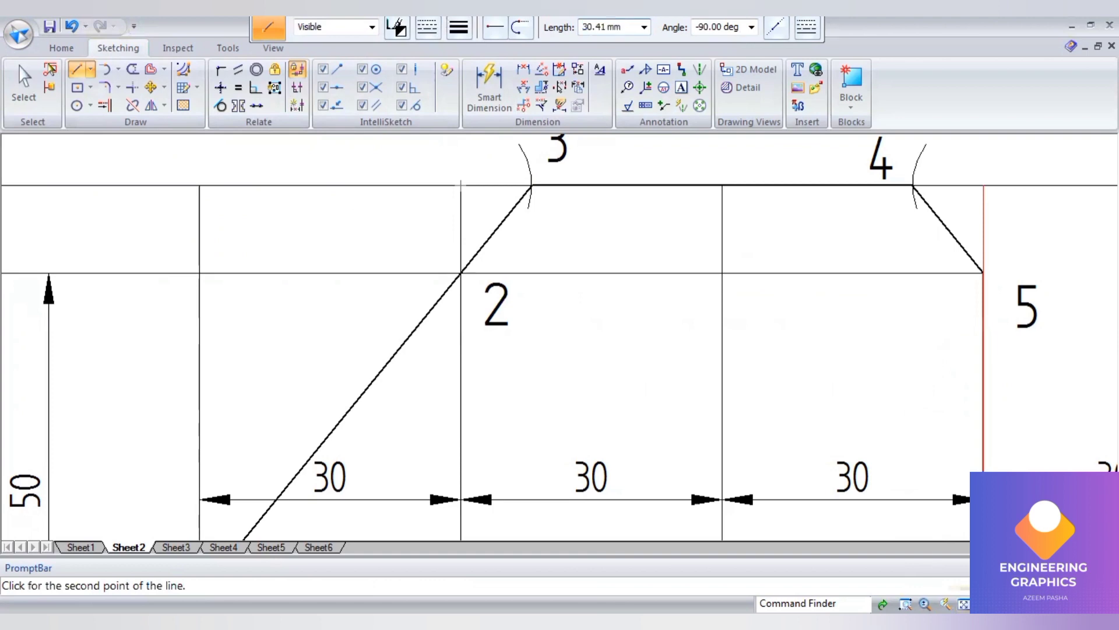
pyautogui.hotkey('ctrl', 'shift', 'a')
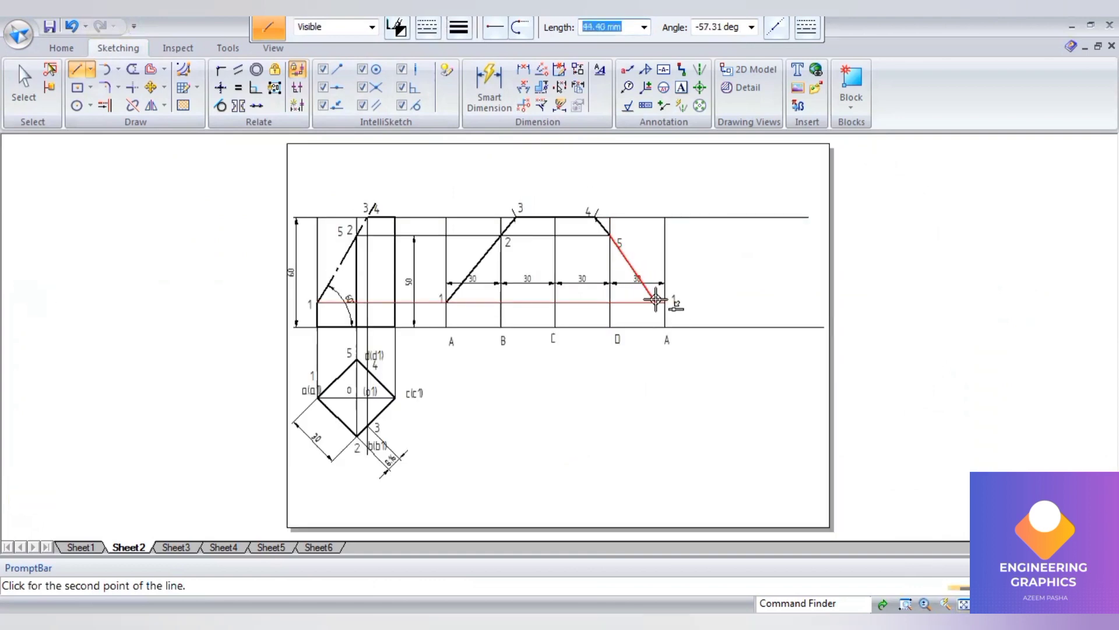
pyautogui.click(666, 302)
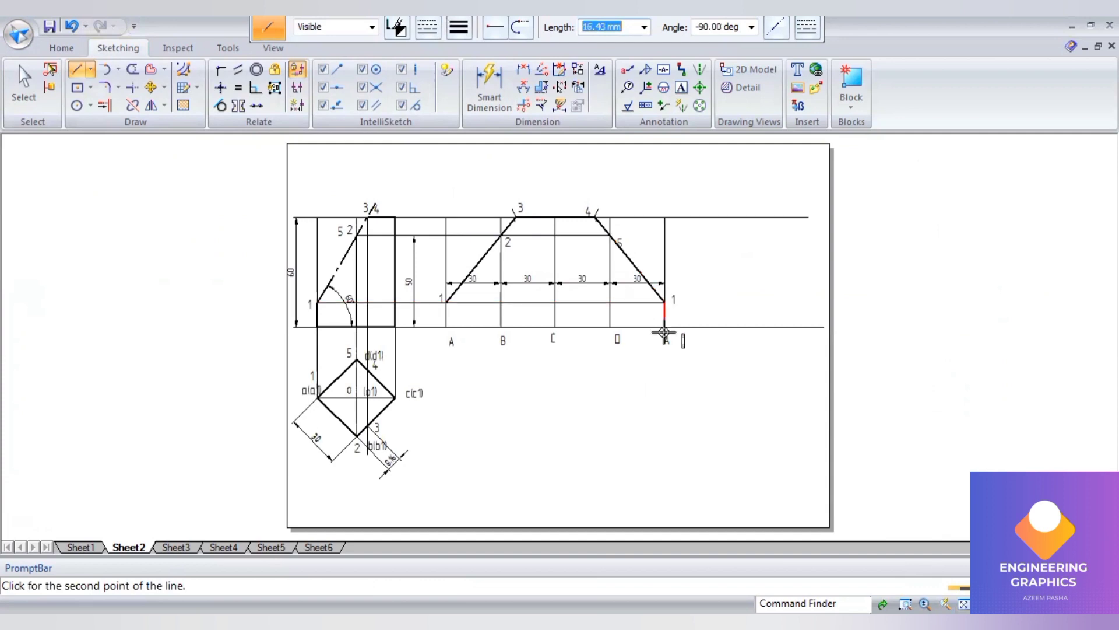
# Step: Draw the last line A's vertical edge from point 1 down past the base line and trim the piece below it
pyautogui.click(664, 332)
pyautogui.scroll(3, 544, 312)
pyautogui.press('Escape')
pyautogui.click(133, 69)
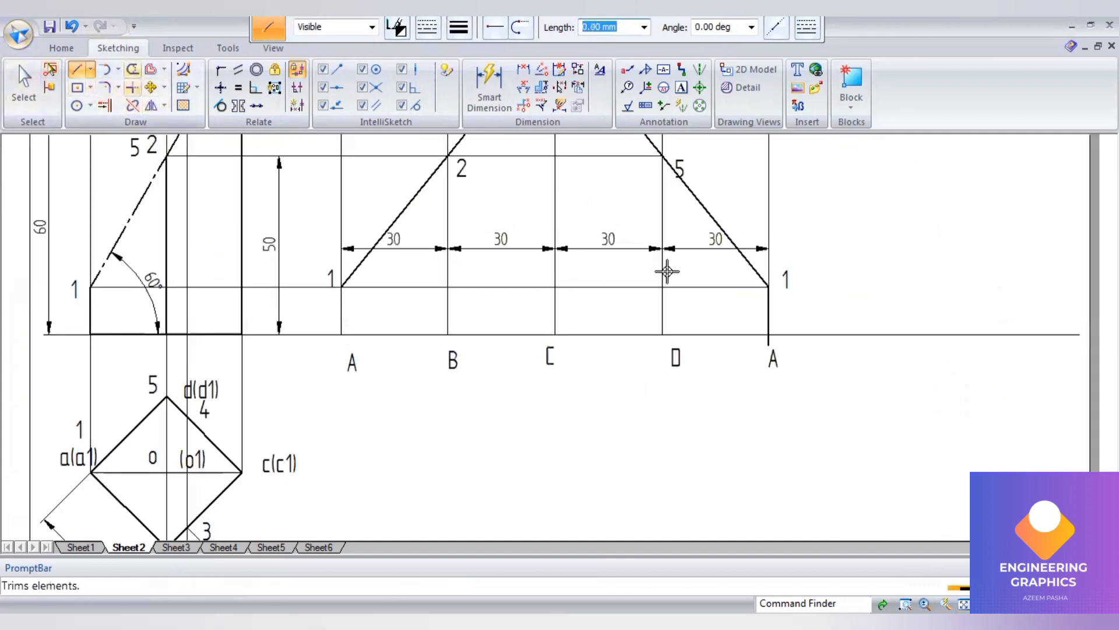
pyautogui.click(768, 344)
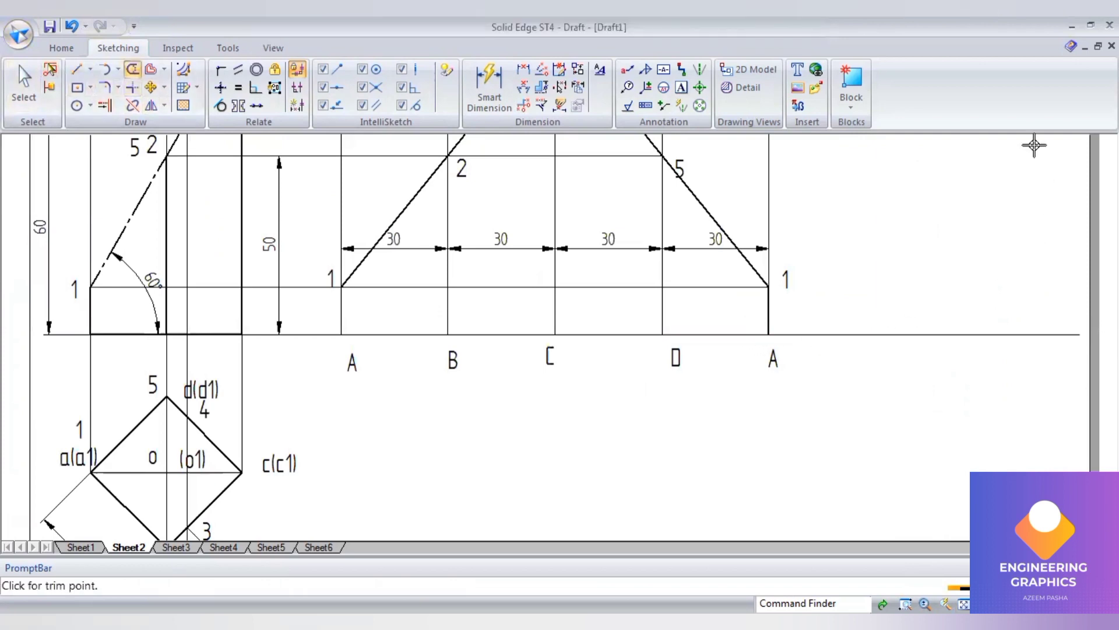
# Step: Close the development outline along the base line to the first A and vertically up to point 1
pyautogui.click(71, 68)
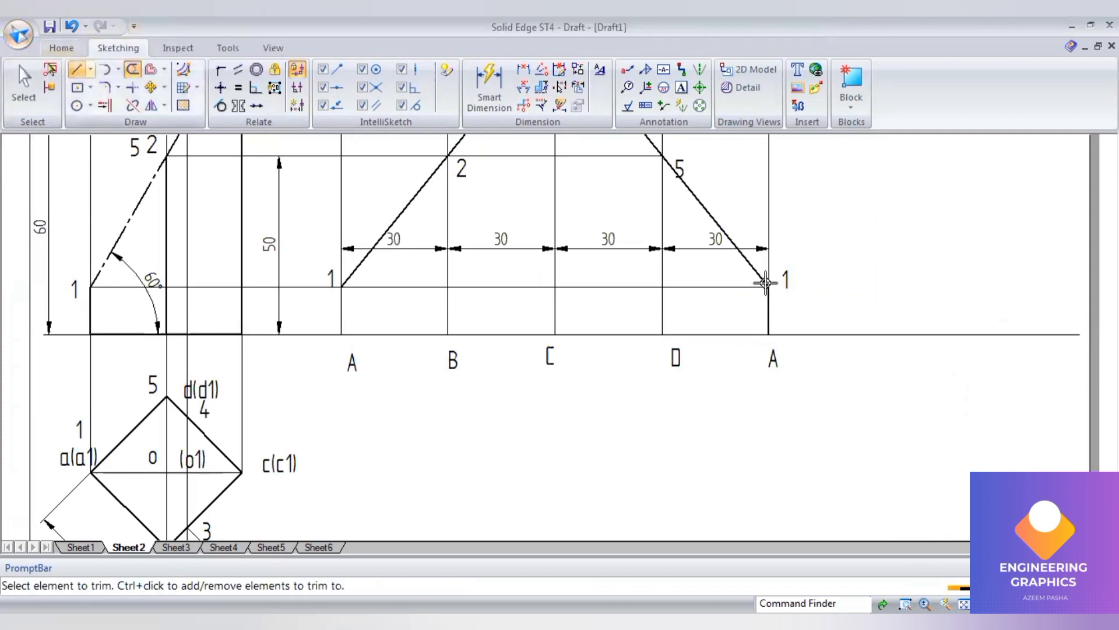
pyautogui.click(767, 334)
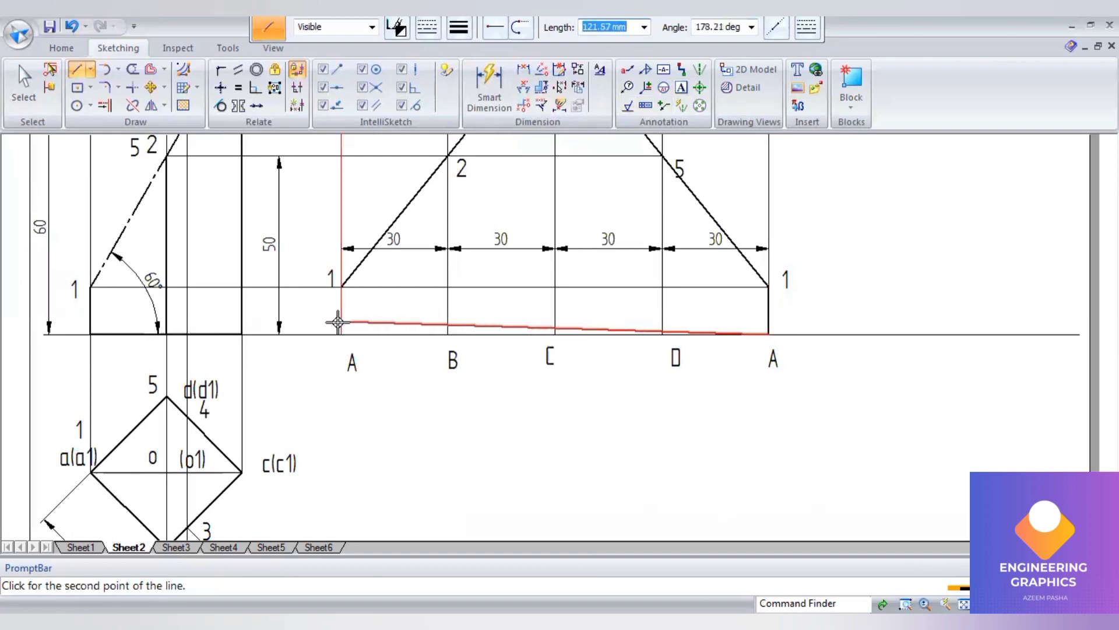
pyautogui.click(340, 333)
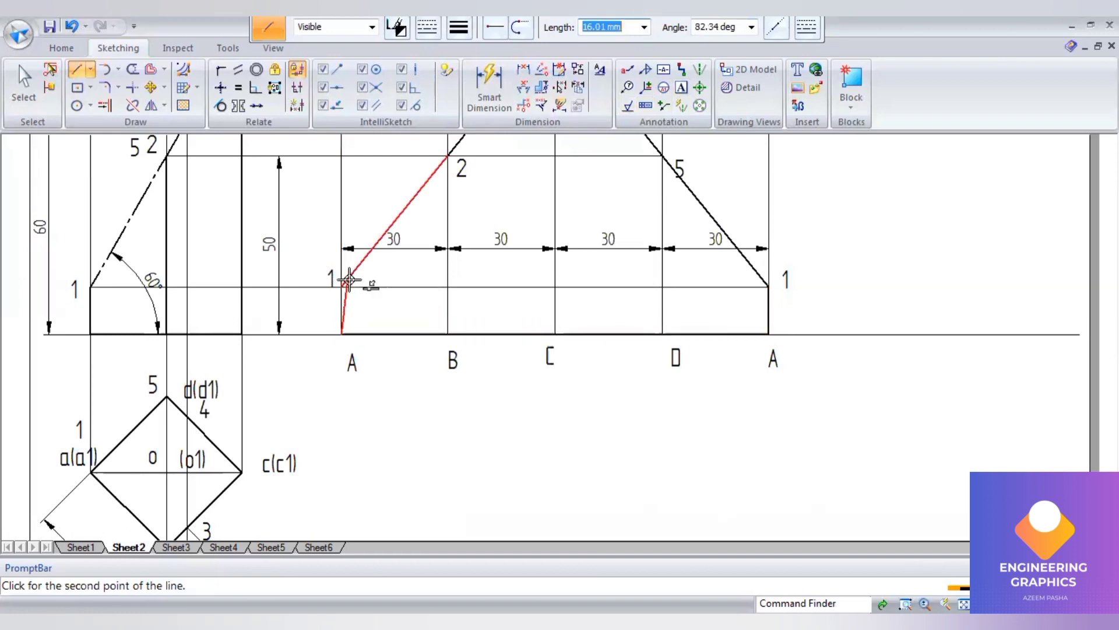
pyautogui.click(342, 287)
pyautogui.scroll(-1, 516, 291)
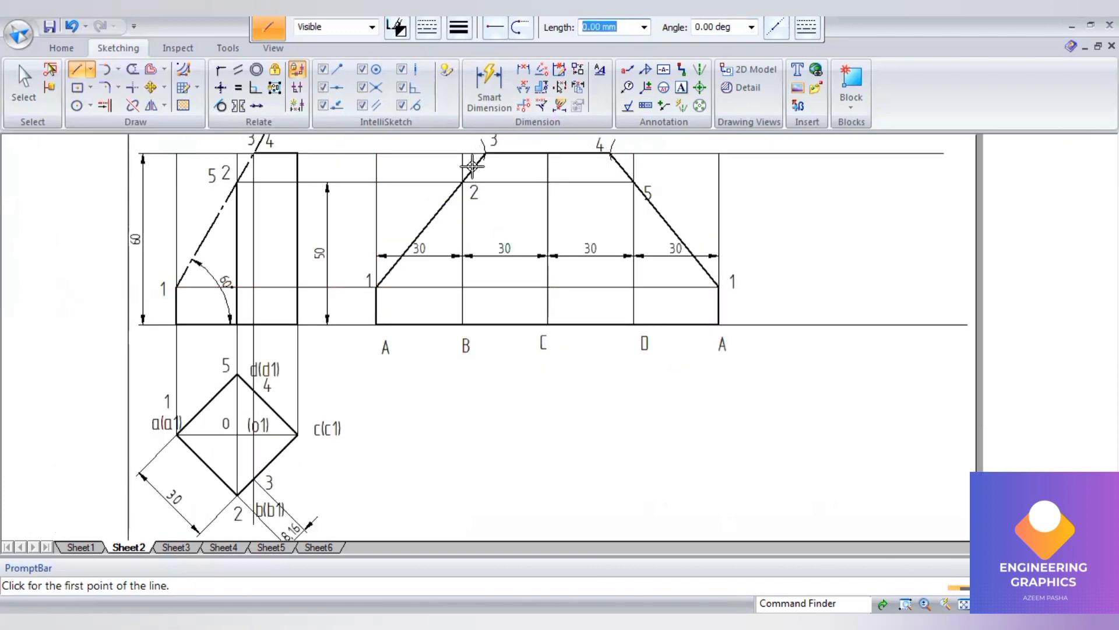
# Step: Draw 60 mm vertical lines from points 3 and 4 of the development down to the base line
pyautogui.click(485, 153)
pyautogui.scroll(1, 462, 180)
pyautogui.click(462, 177)
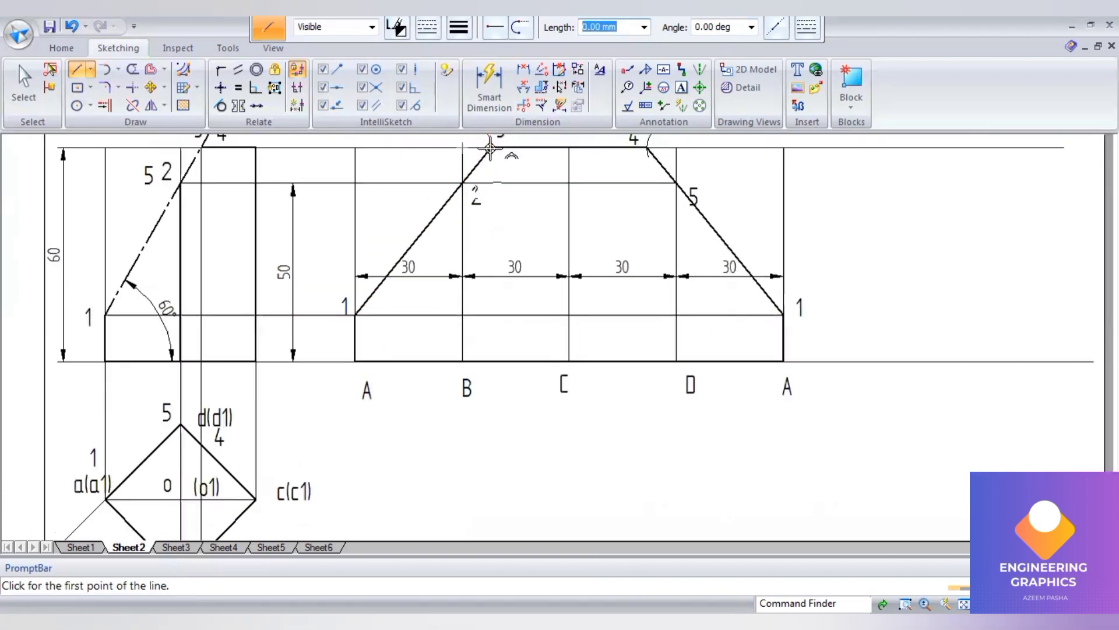
pyautogui.click(490, 147)
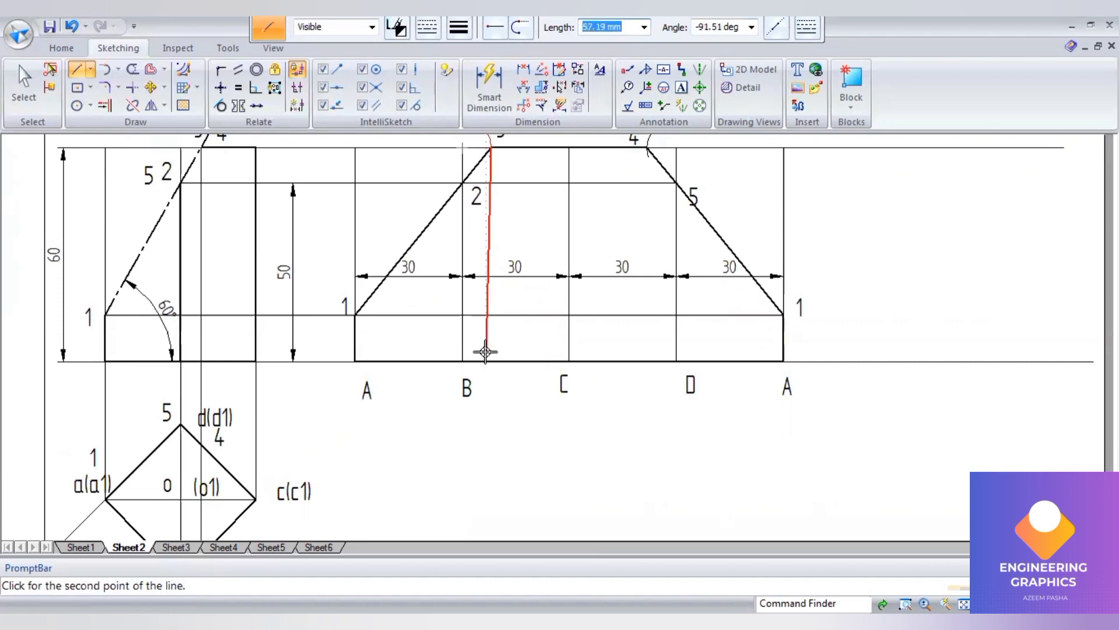
pyautogui.click(491, 362)
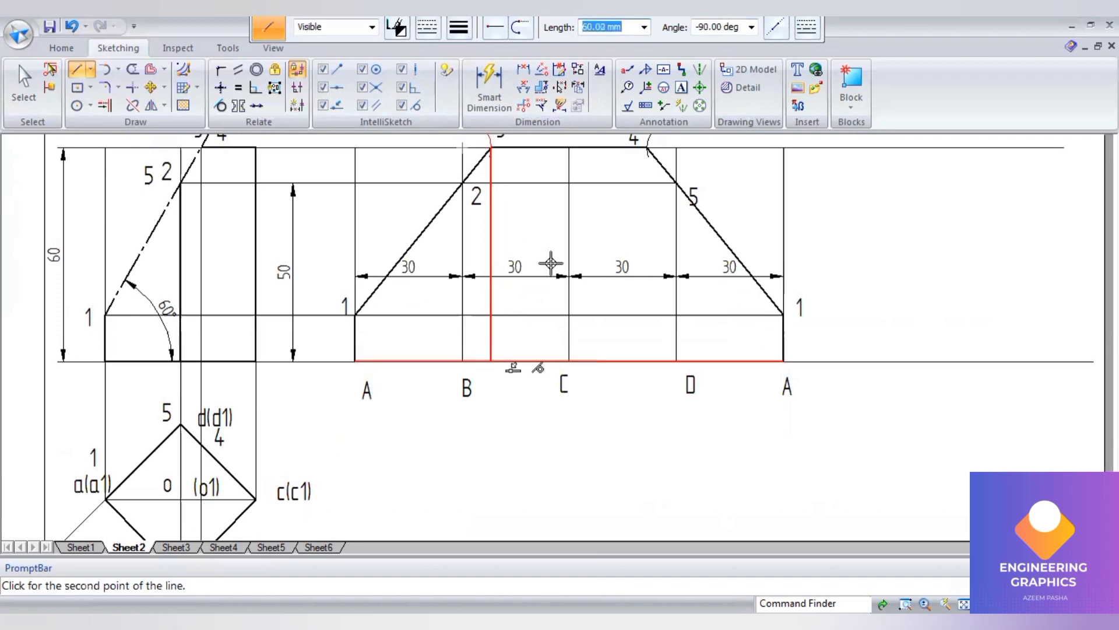
pyautogui.click(647, 149)
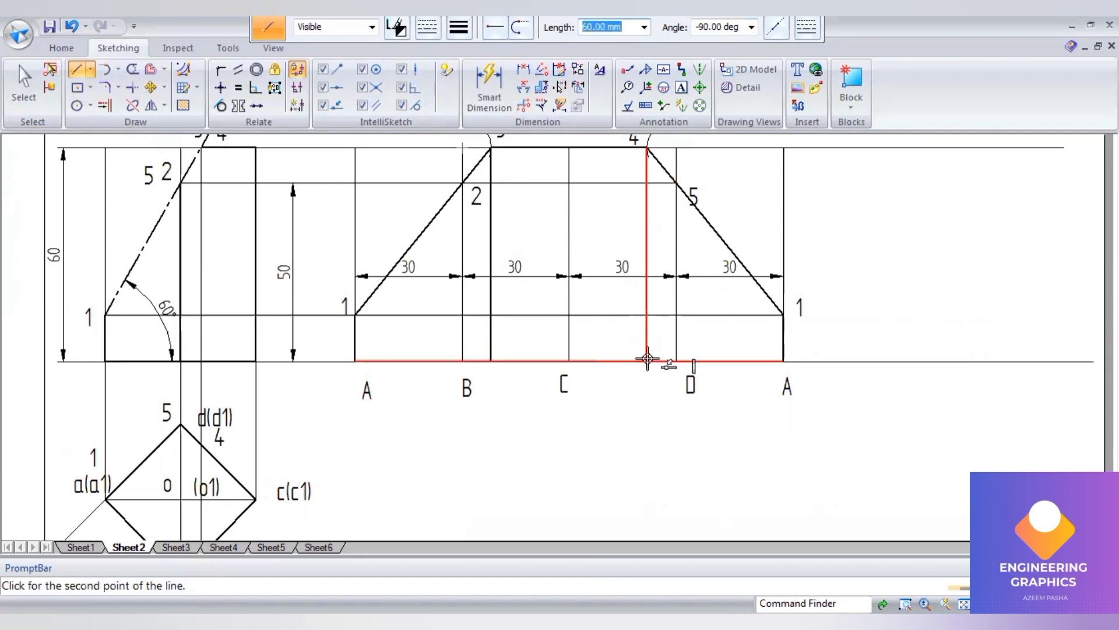
pyautogui.click(612, 320)
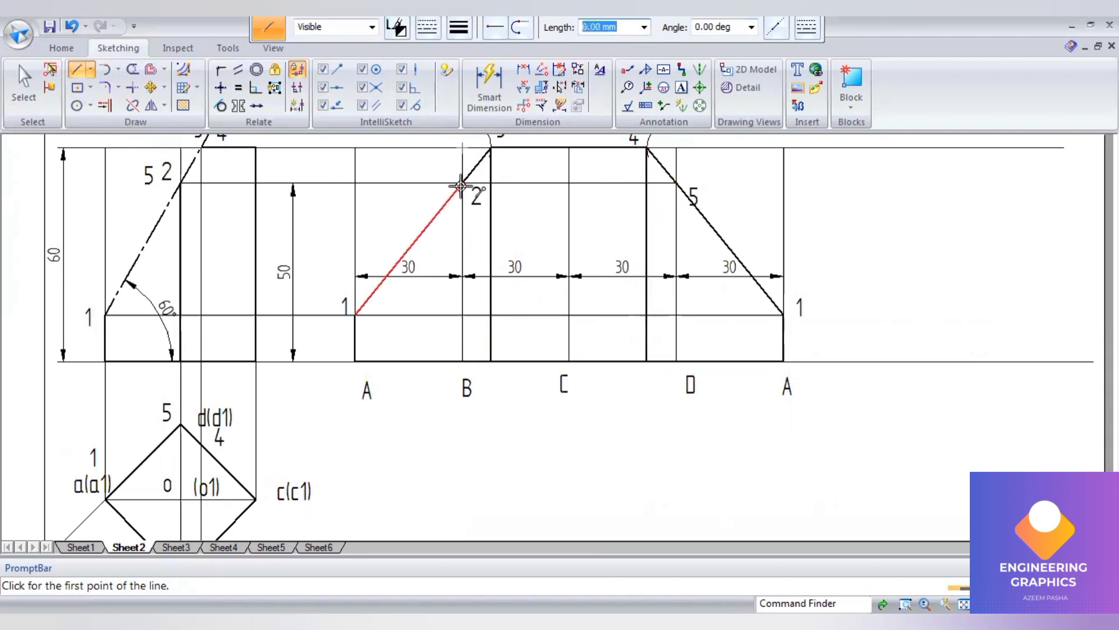
# Step: Draw 50 mm vertical fold lines from point 2 to B and from point 5 to D on the development's base line
pyautogui.click(461, 184)
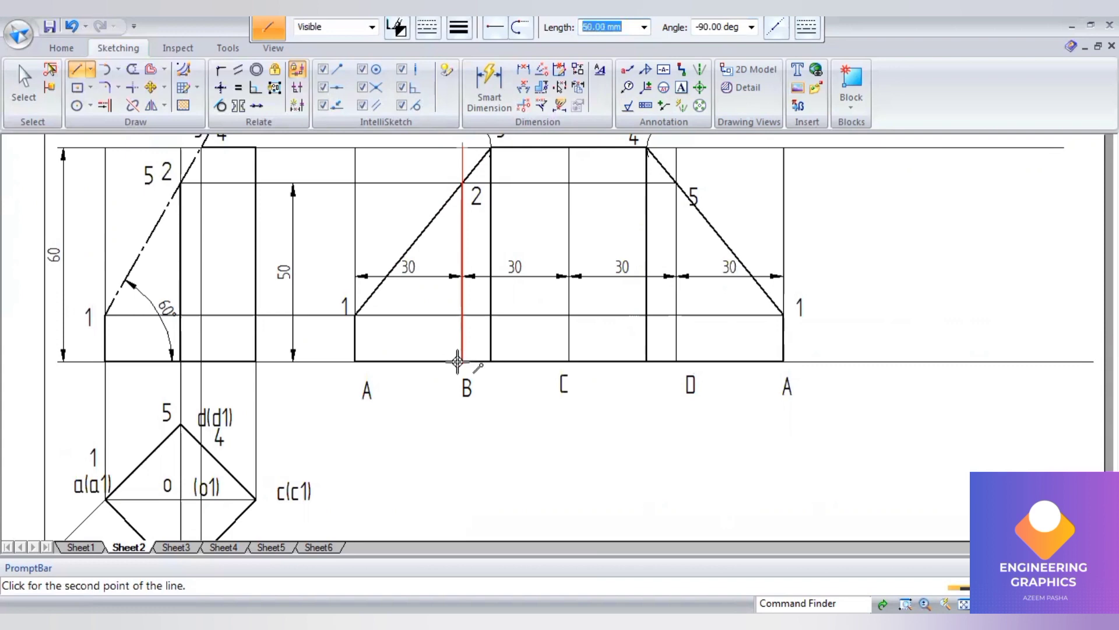
pyautogui.click(457, 361)
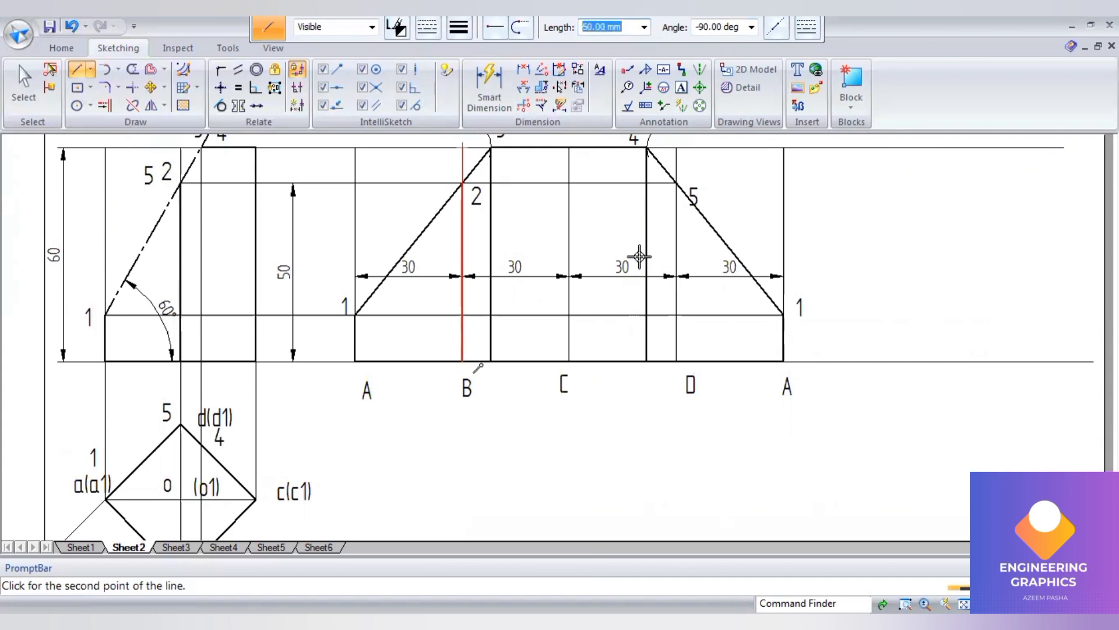
pyautogui.click(675, 184)
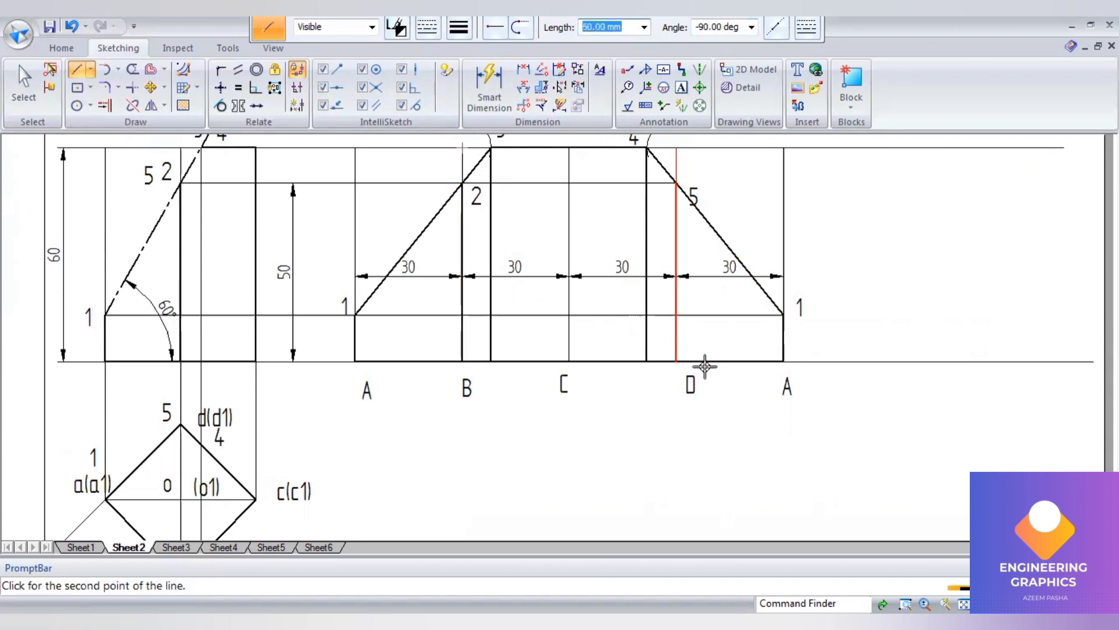